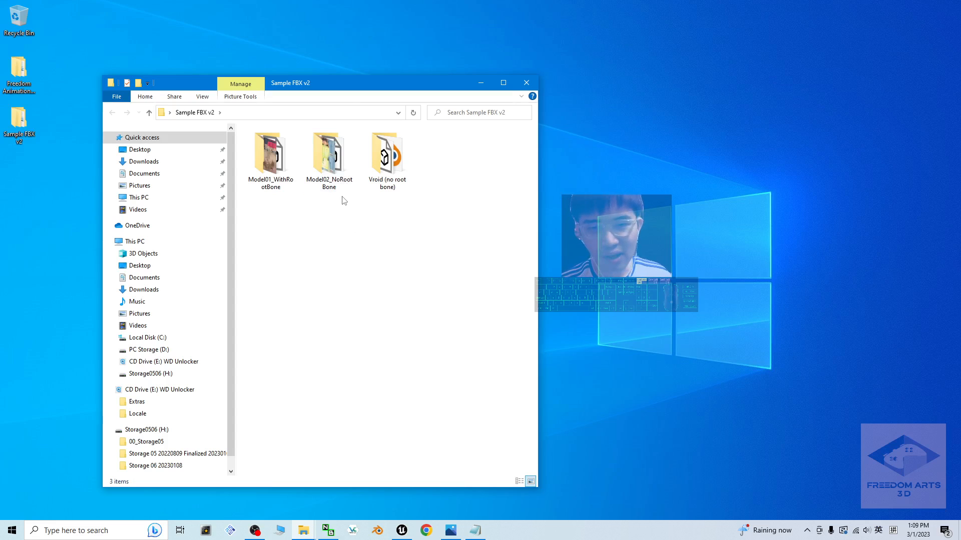
- View the cover.jpg image, and minimise it and the Sample FBX v2 folder window
left_click(450, 530)
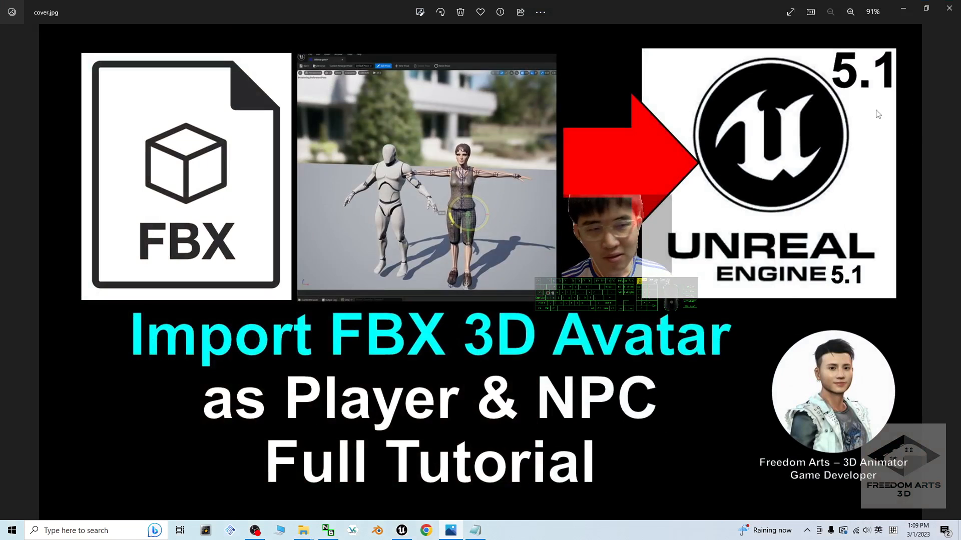
left_click(909, 8)
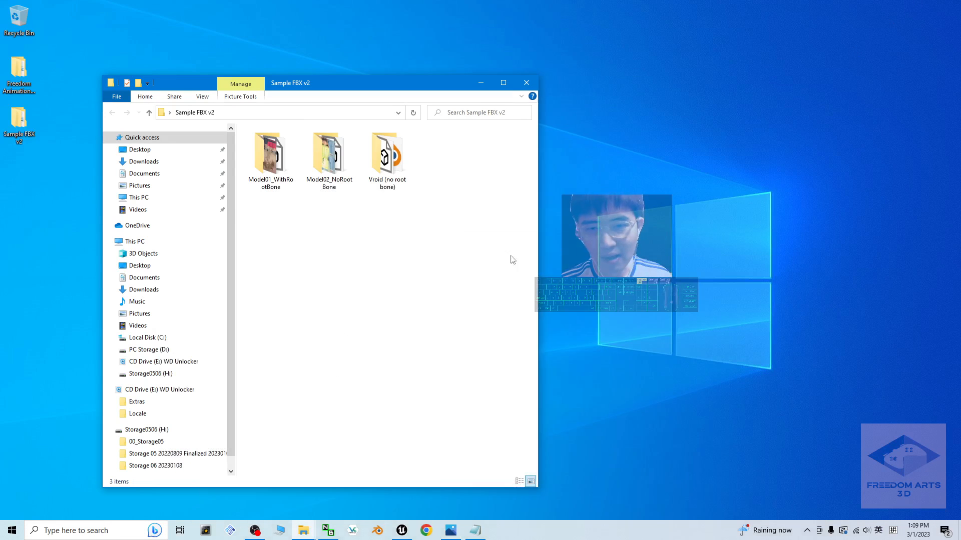
left_click(479, 85)
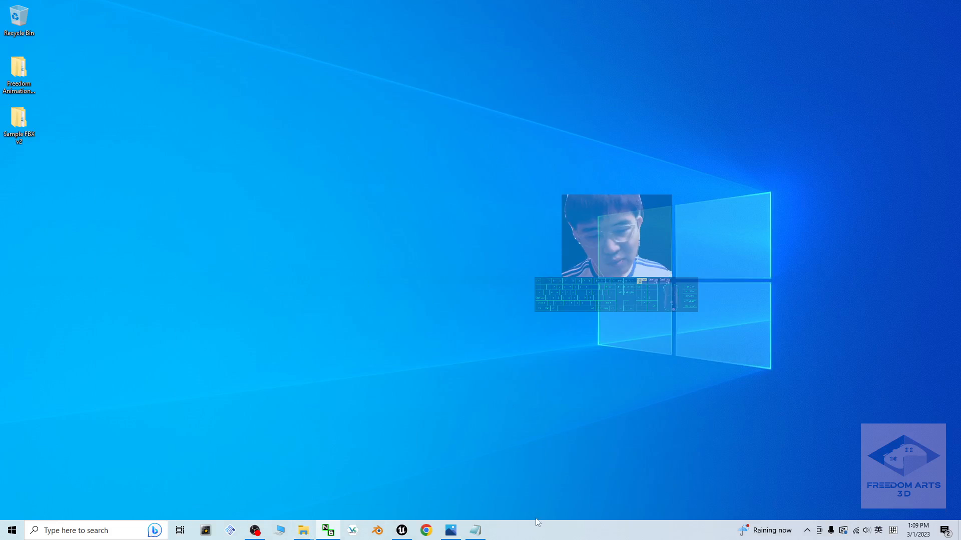
- Open notes.txt in Notepad and highlight the download link for Freedom Animation Pipeline V8.3
left_click(484, 535)
left_click_drag(719, 93, 754, 89)
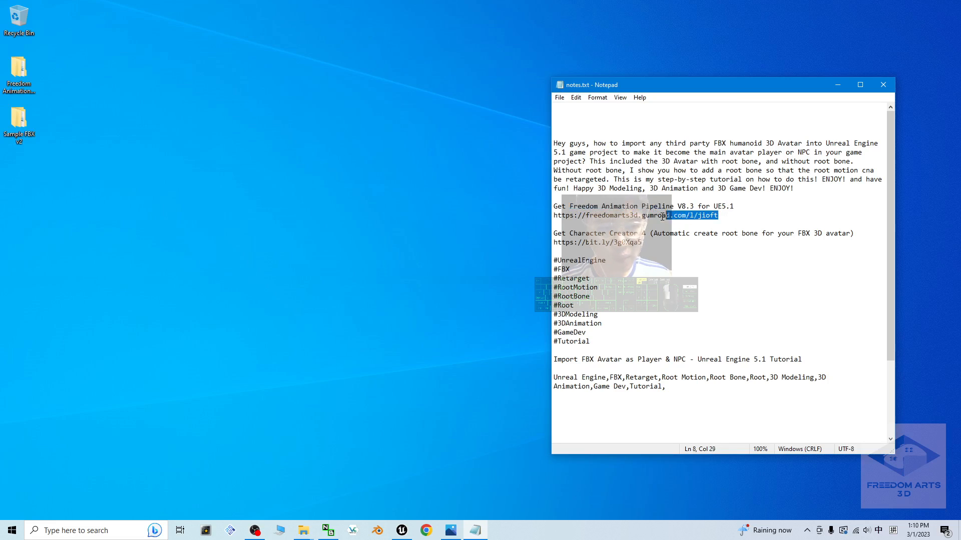
left_click_drag(662, 216, 554, 214)
left_click(721, 207)
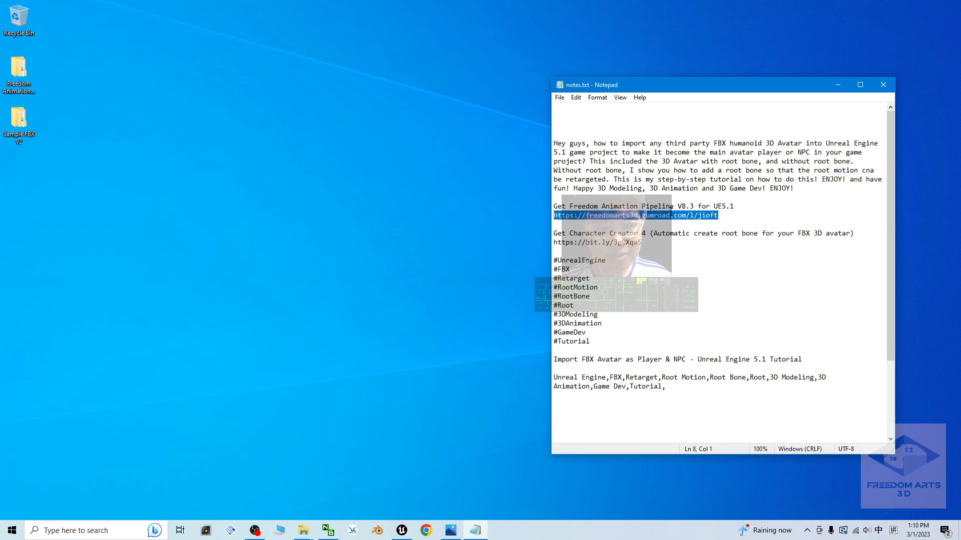
left_click(740, 206)
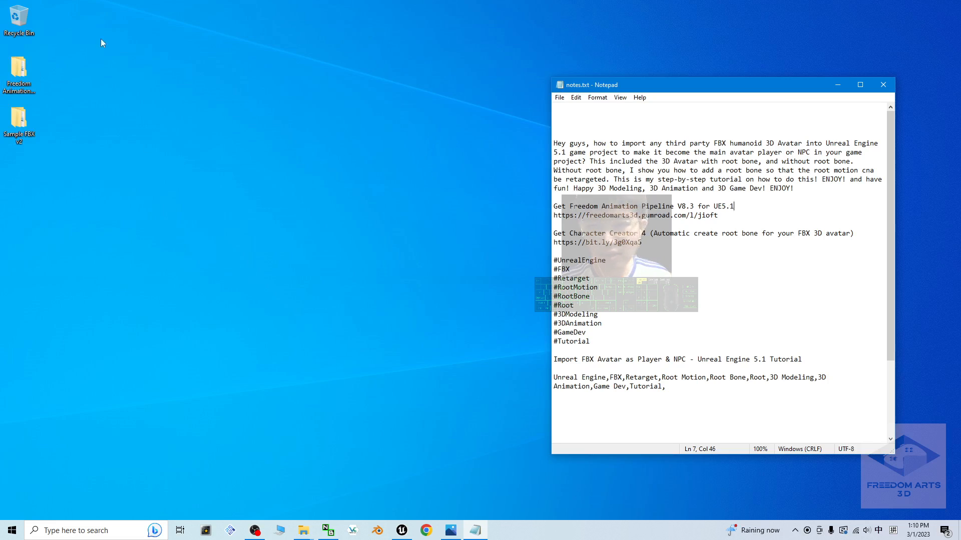
- Inspect the Content folder inside Freedom Animation Pipeline V8.3 on the desktop, and close the folder window and the notes
left_click(16, 69)
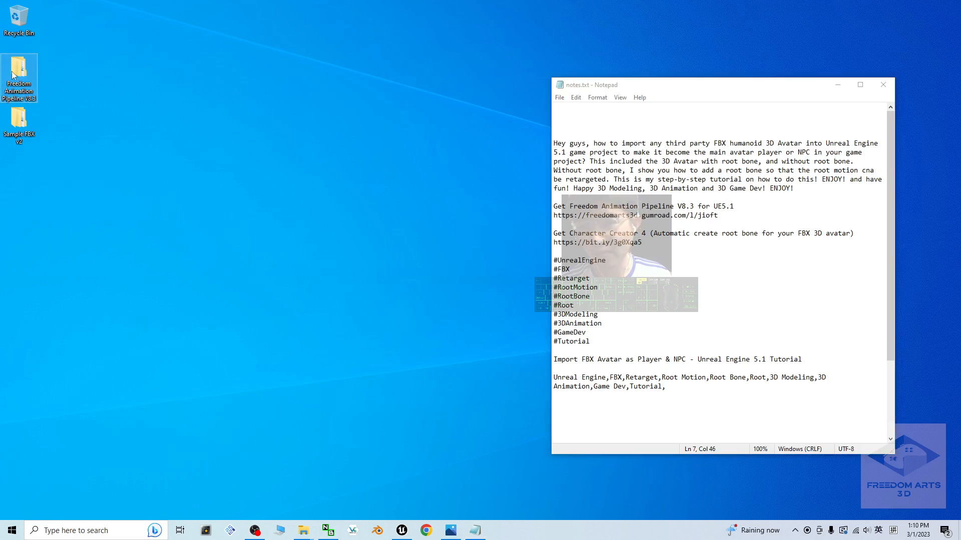
double_click(20, 71)
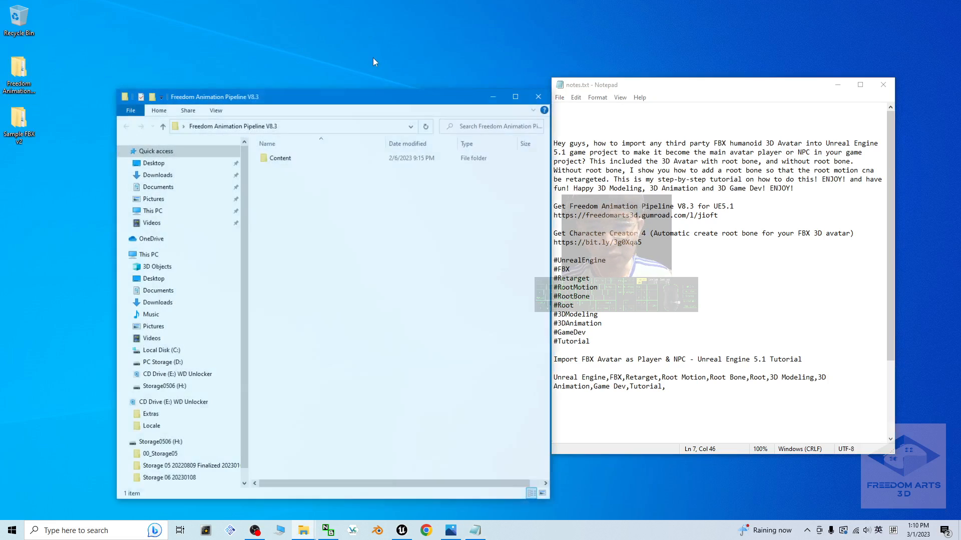
double_click(294, 159)
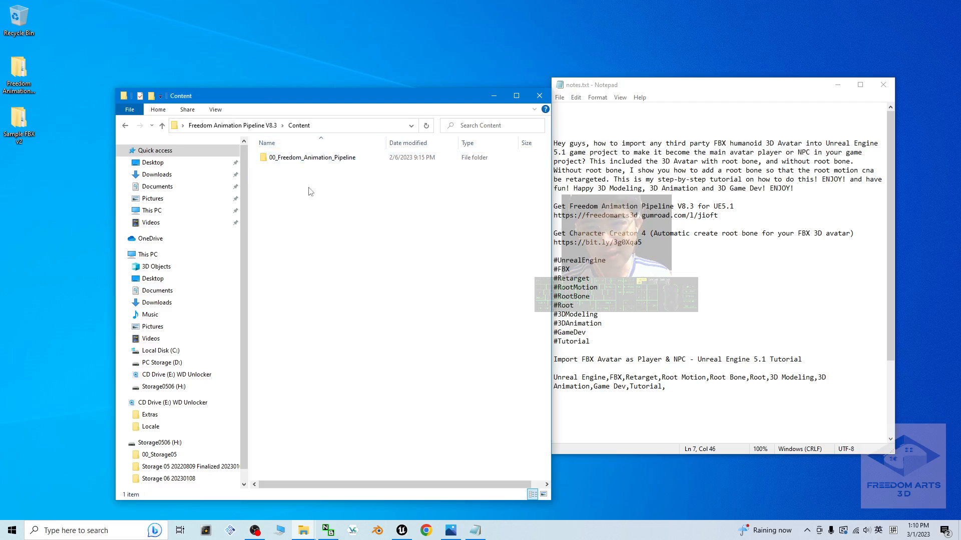
left_click(540, 95)
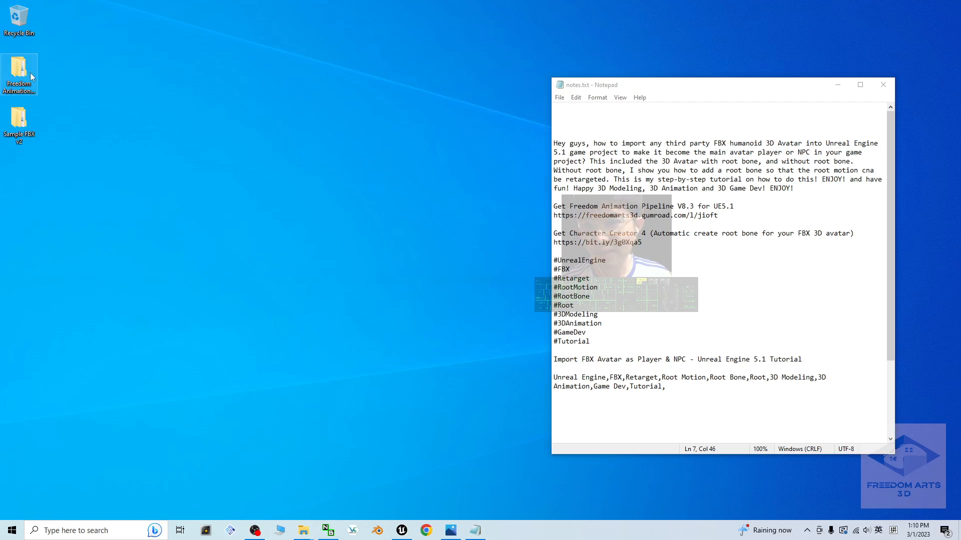
left_click(883, 85)
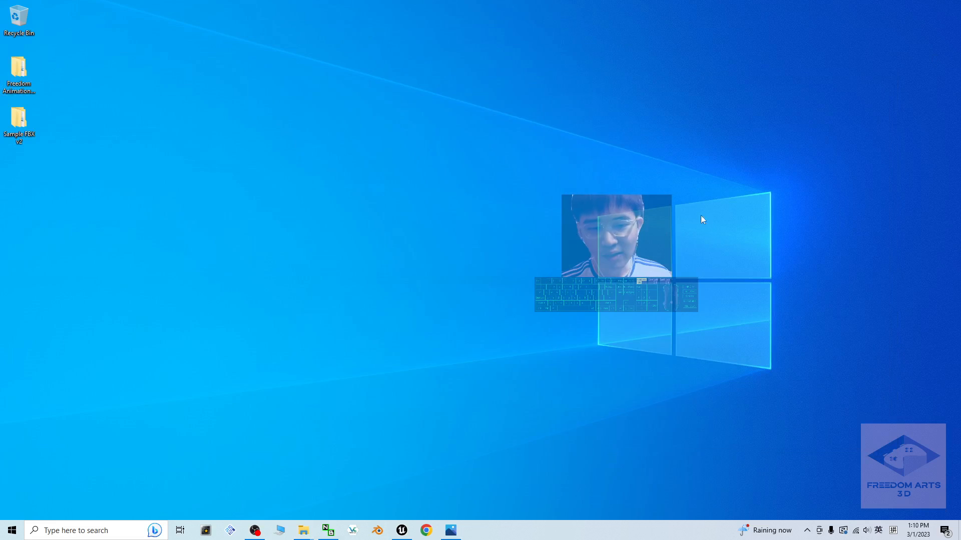
- Create a Games project from the Third Person template in Unreal Engine, named MyProject6
left_click(401, 531)
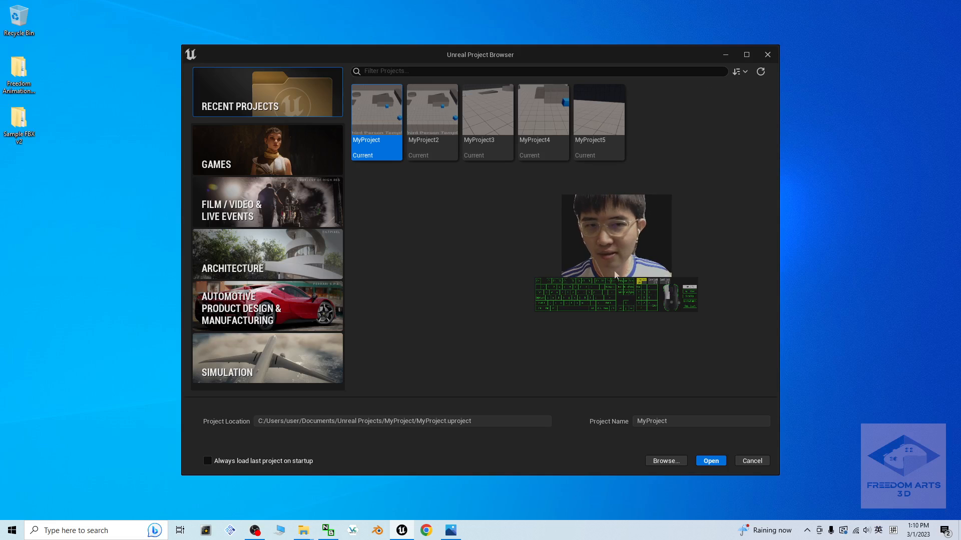
left_click(258, 159)
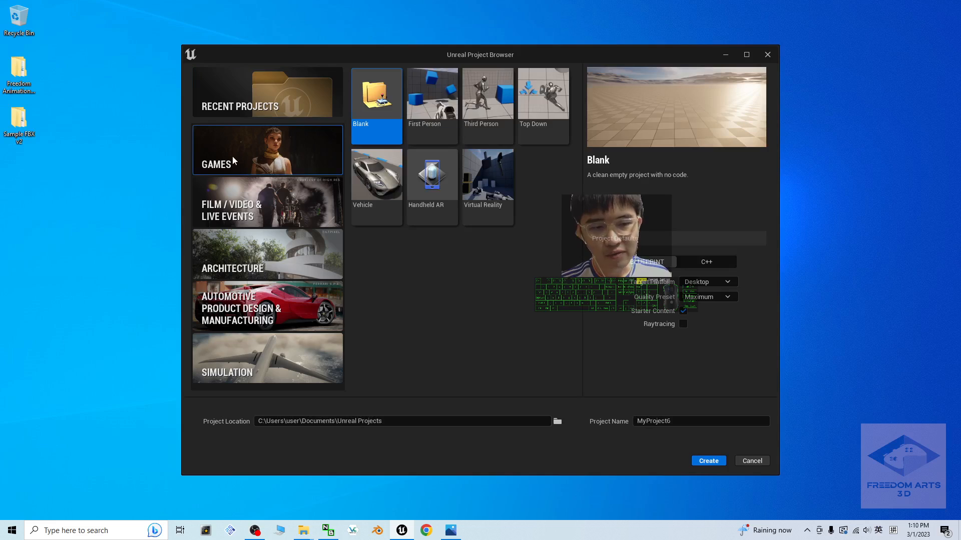
left_click(488, 105)
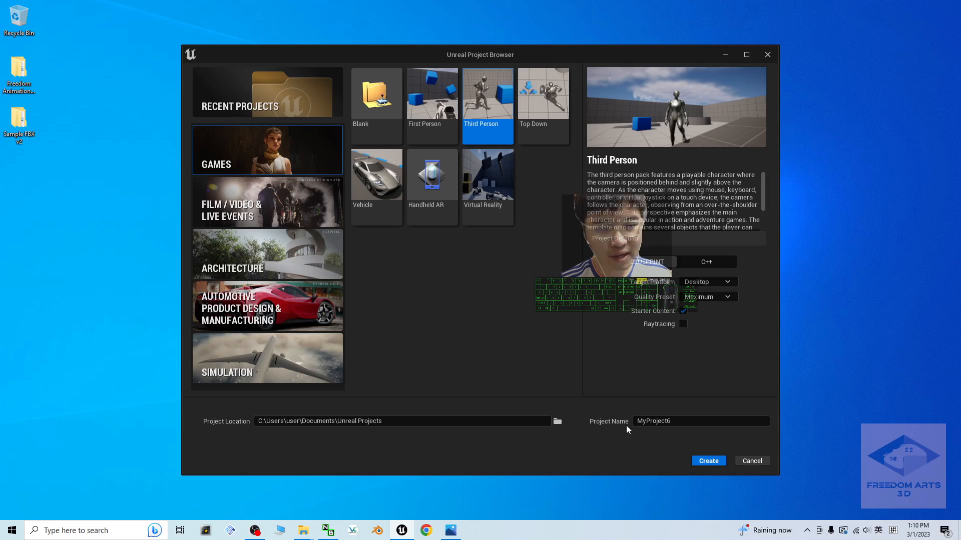
left_click(670, 422)
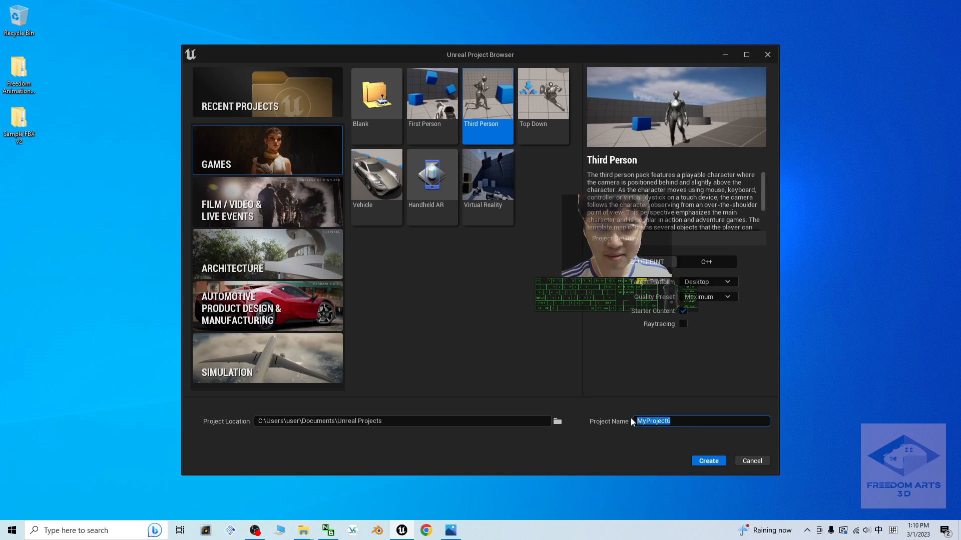
left_click(708, 461)
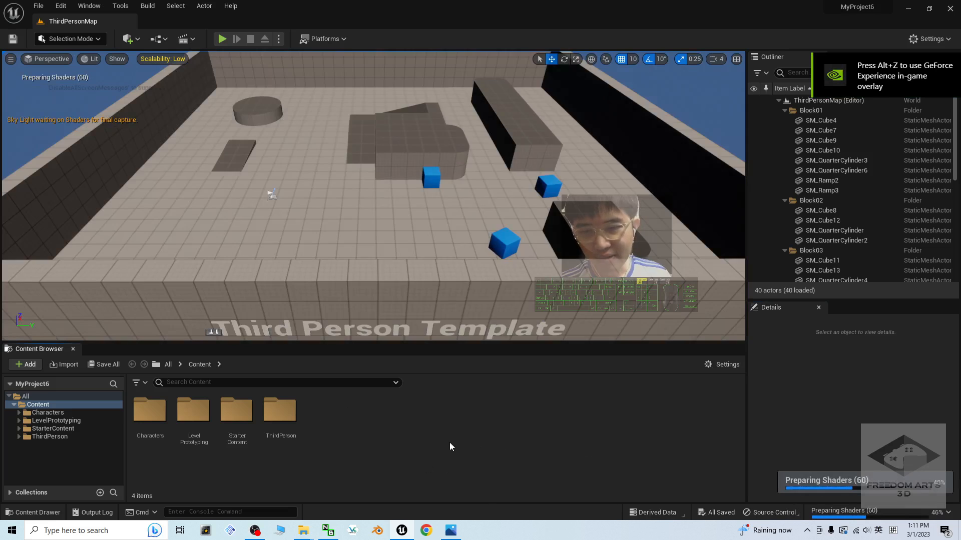
- Shrink the editor window and open the Freedom Animation Pipeline V8.3 and Documents folders side by side in separate File Explorer windows
left_click_drag(575, 8, 521, 53)
left_click_drag(540, 412, 532, 446)
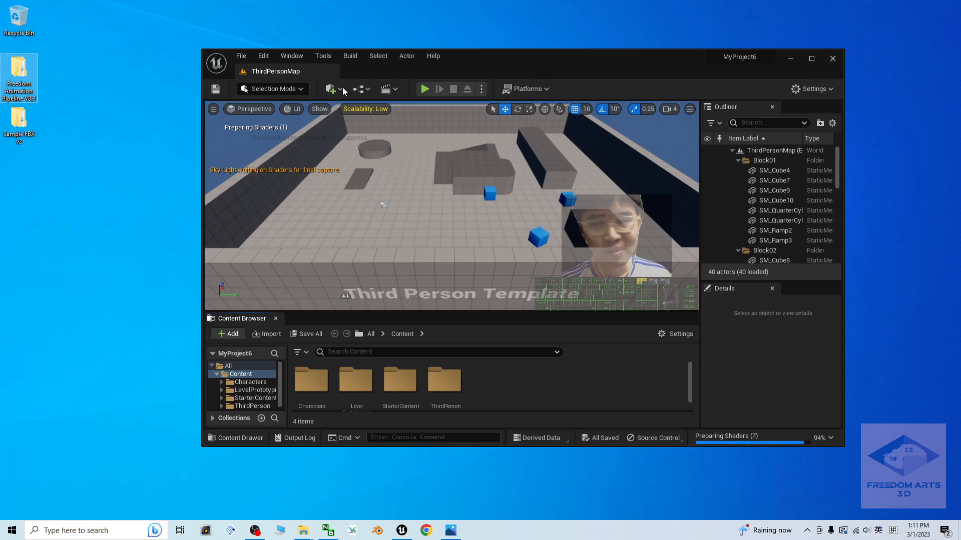
double_click(18, 70)
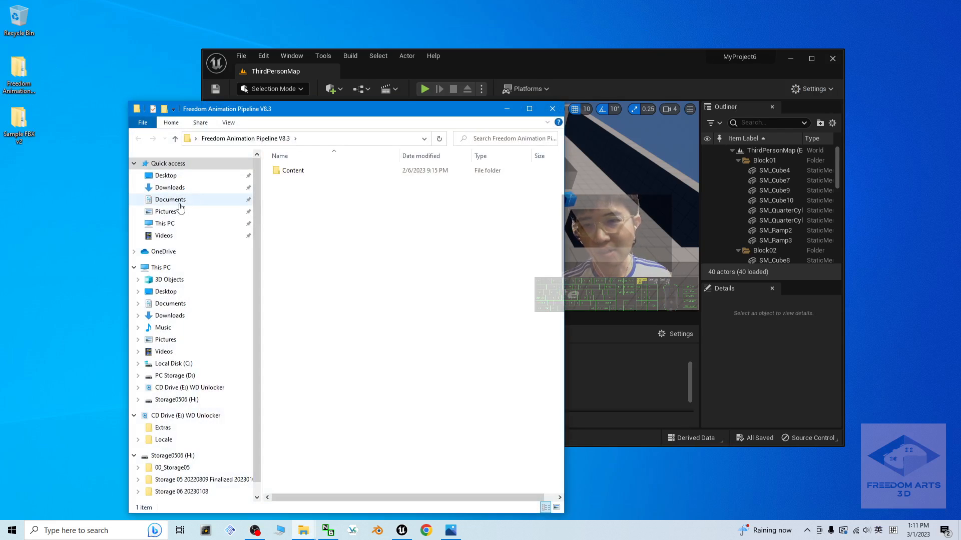
right_click(171, 200)
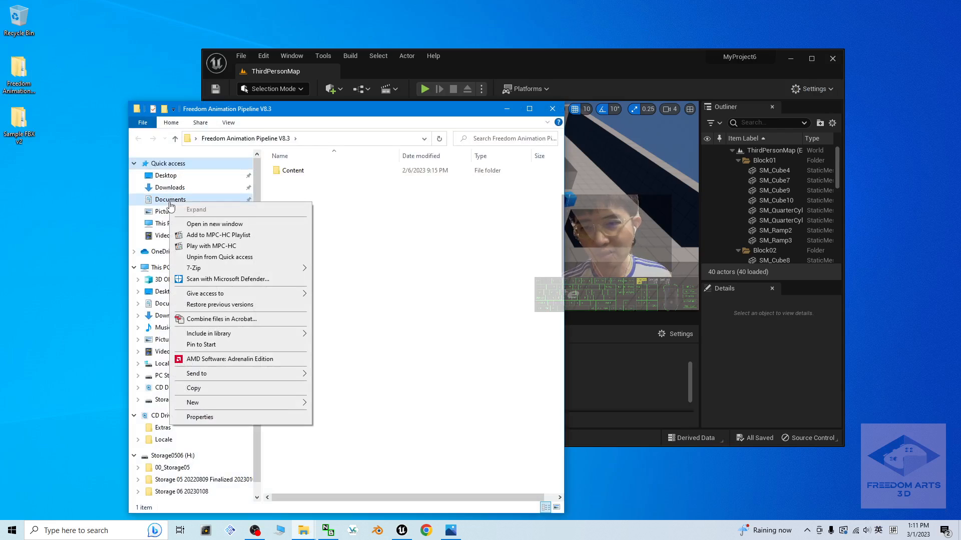
left_click(205, 224)
left_click_drag(375, 17, 669, 98)
left_click_drag(343, 110, 249, 80)
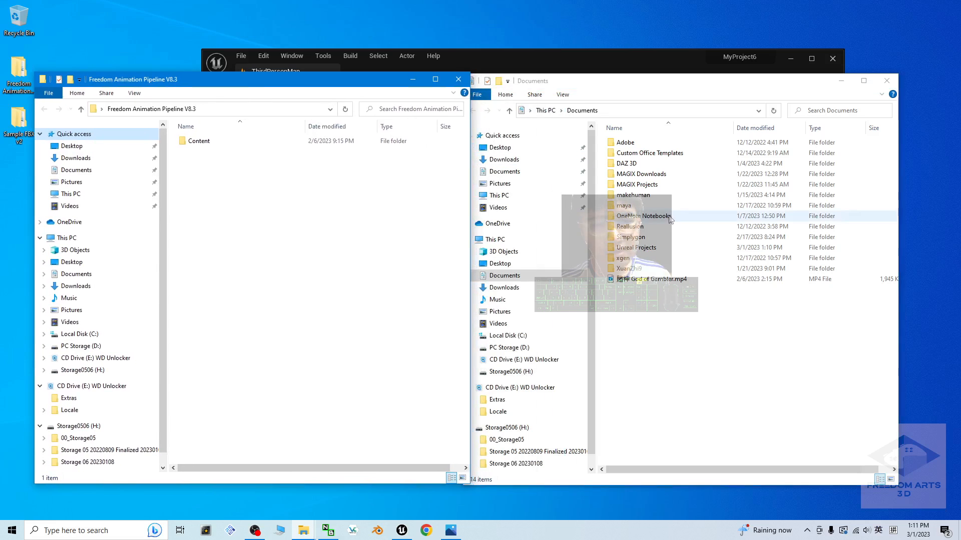
- Navigate from Documents to the Content folder of MyProject6 inside Unreal Projects
double_click(635, 247)
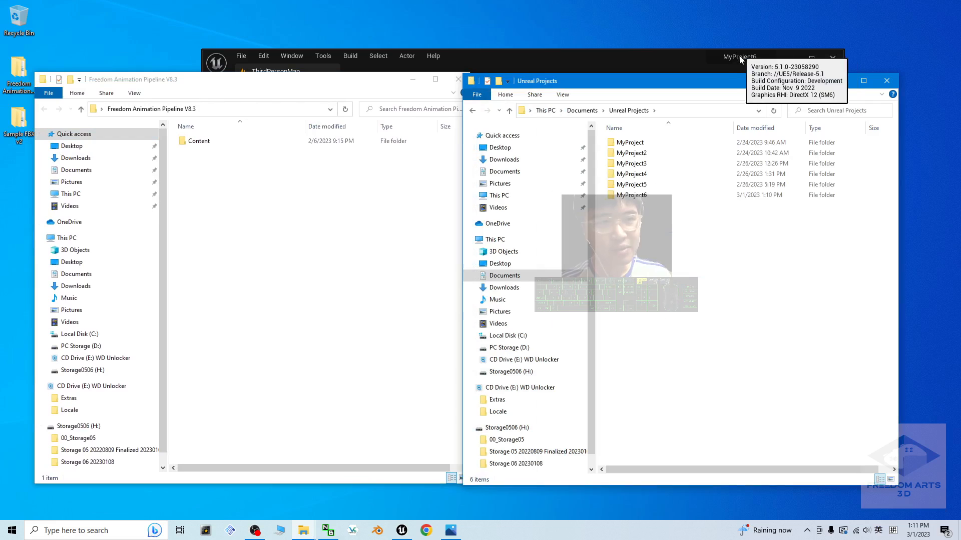
left_click(630, 198)
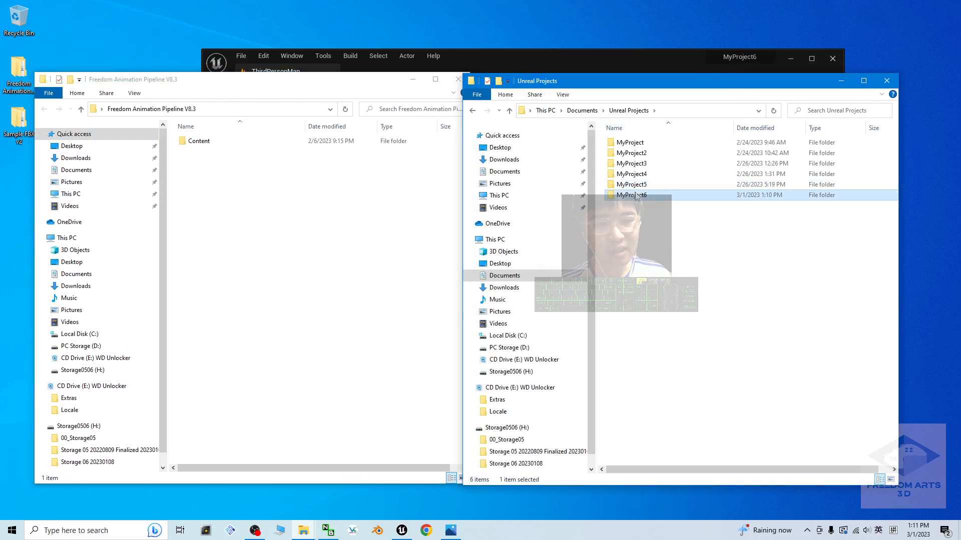
double_click(635, 200)
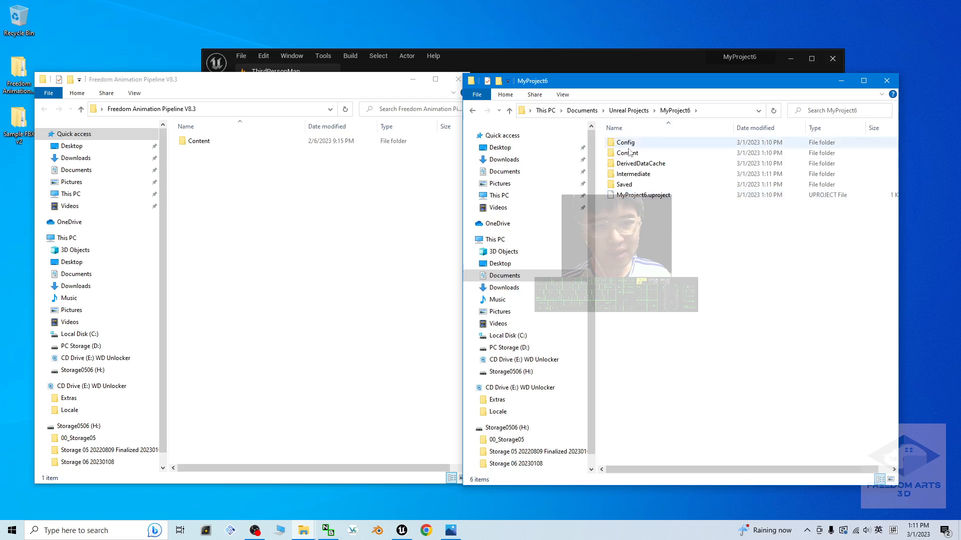
double_click(628, 153)
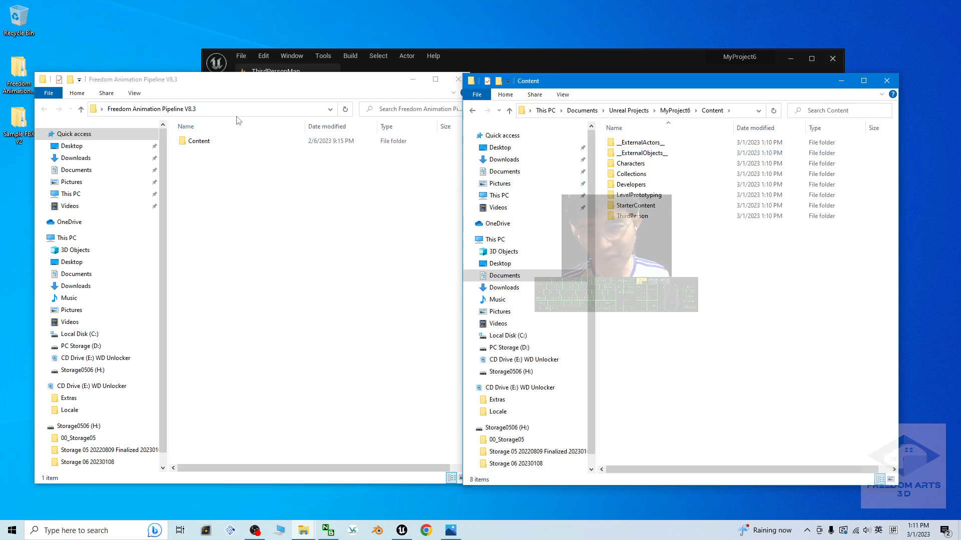
- Copy the 00_Freedom_Animation_Pipeline folder into the Content folder of MyProject6 and close both folder windows
double_click(195, 143)
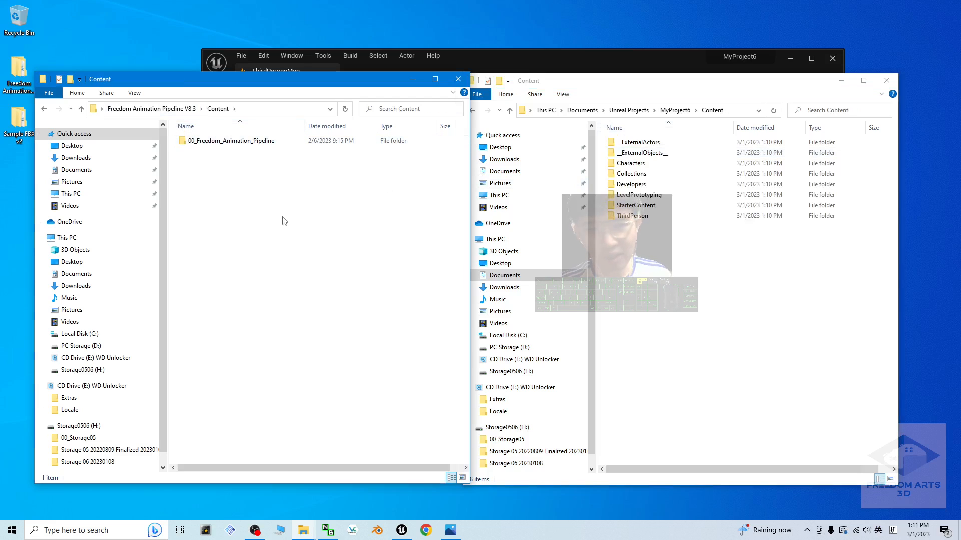
right_click(219, 146)
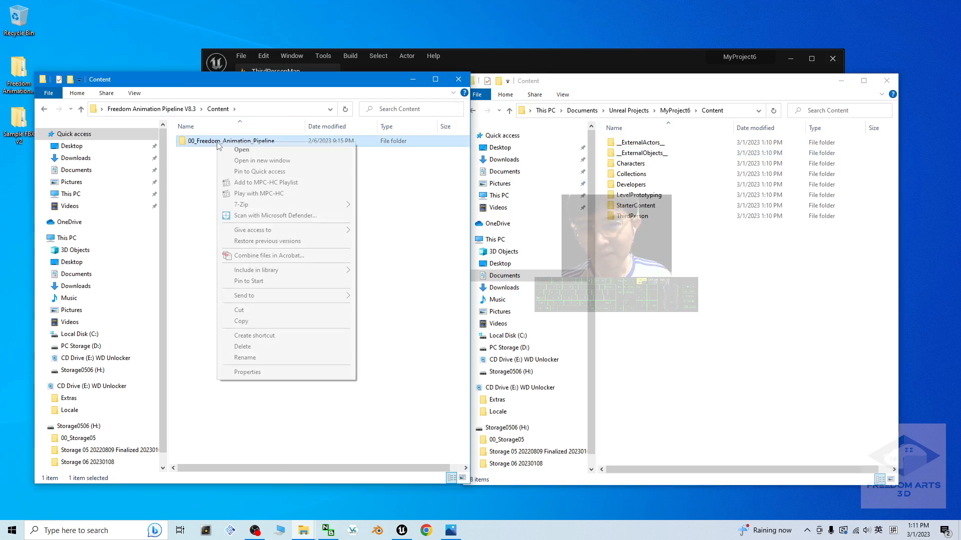
left_click(241, 321)
left_click(675, 263)
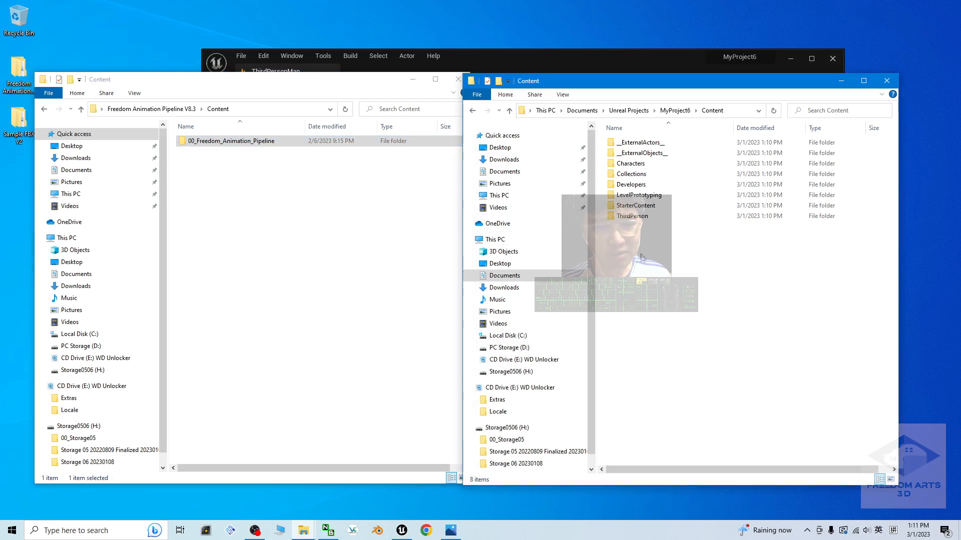
right_click(675, 263)
left_click(680, 324)
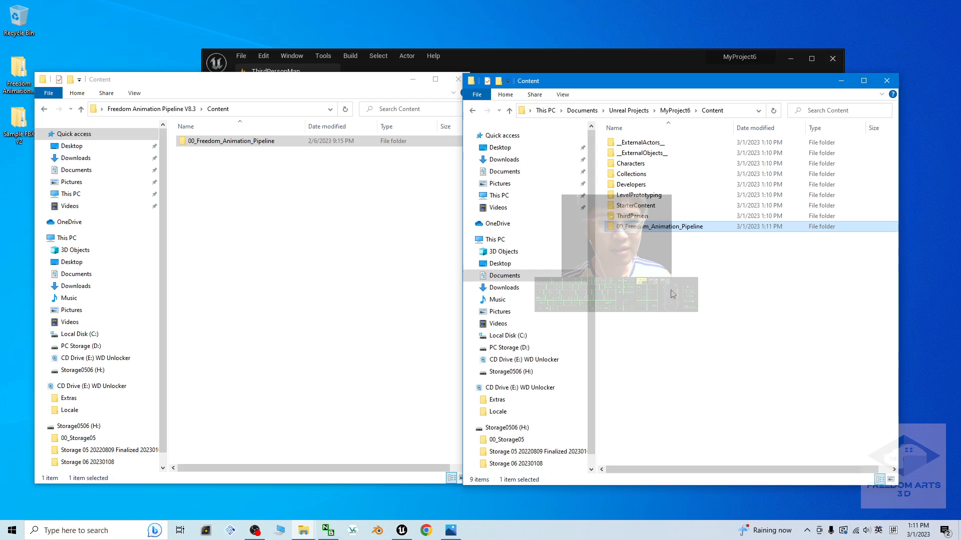
left_click(888, 84)
left_click(457, 79)
- Maximise the Unreal editor, check the contents of the 00_Freedom_Animation_Pipeline folder, and return to the project's Content folder
left_click_drag(581, 63, 575, 79)
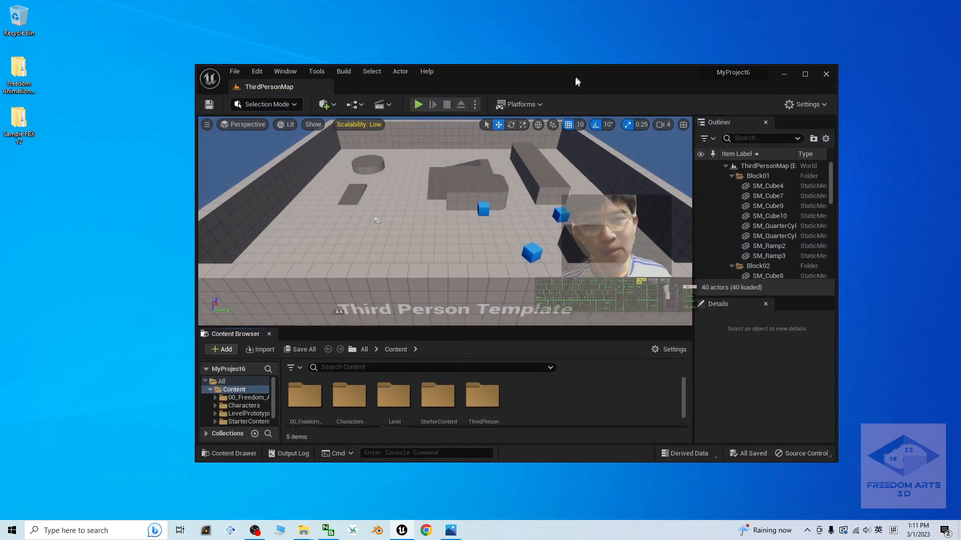
double_click(575, 80)
left_click(146, 431)
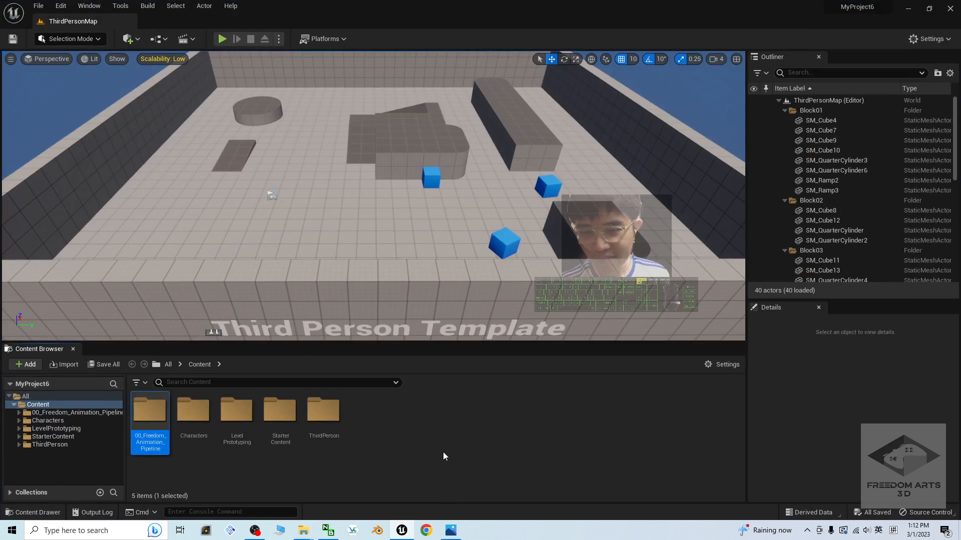
double_click(159, 406)
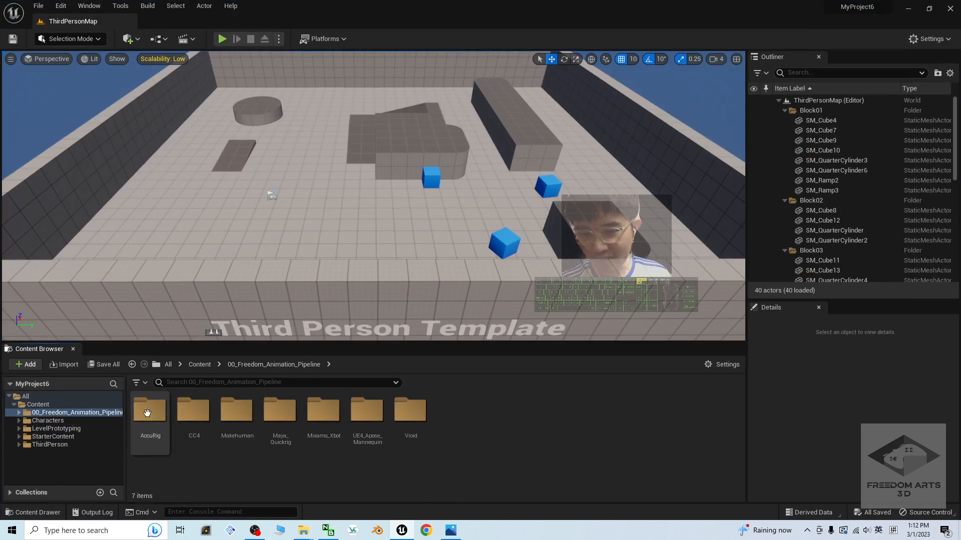
left_click(198, 365)
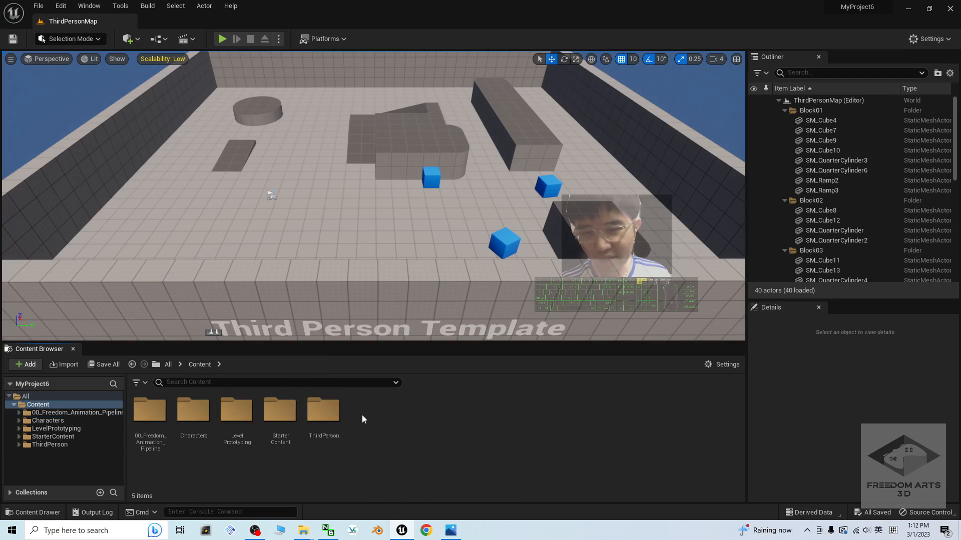
- Open the Sample FBX v2 folder beside the reduced Unreal editor window and select the Model01_WithRootBone folder
double_click(393, 5)
double_click(19, 120)
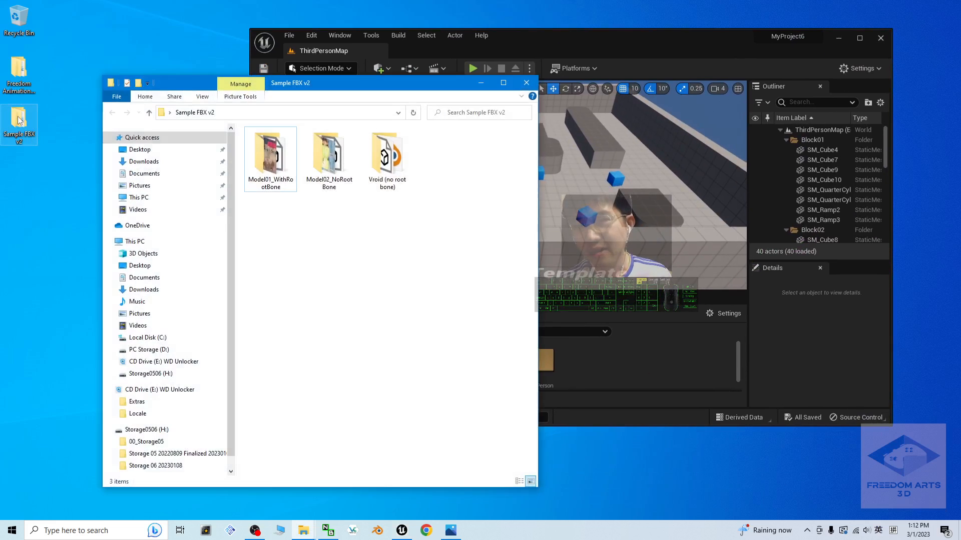
left_click_drag(410, 89, 336, 116)
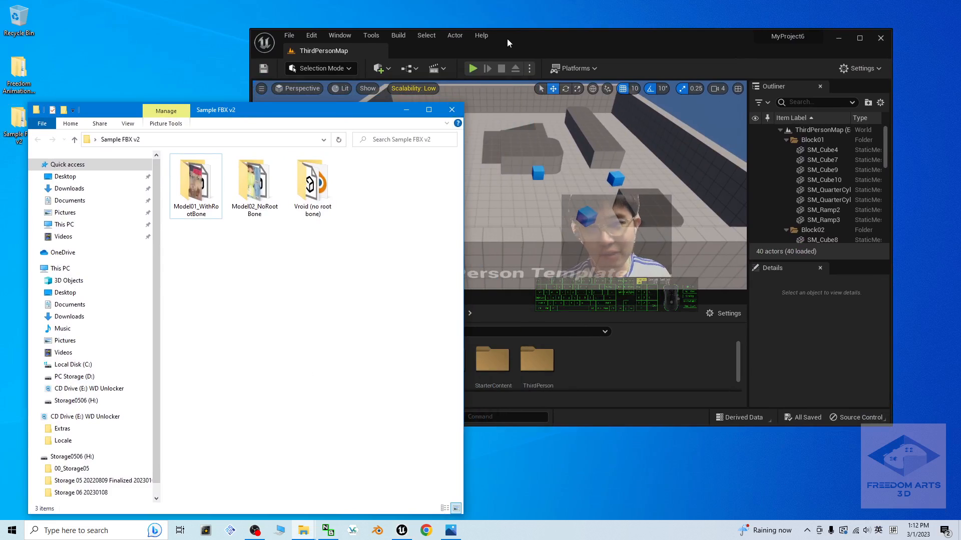
left_click_drag(506, 38, 562, 52)
left_click(212, 191)
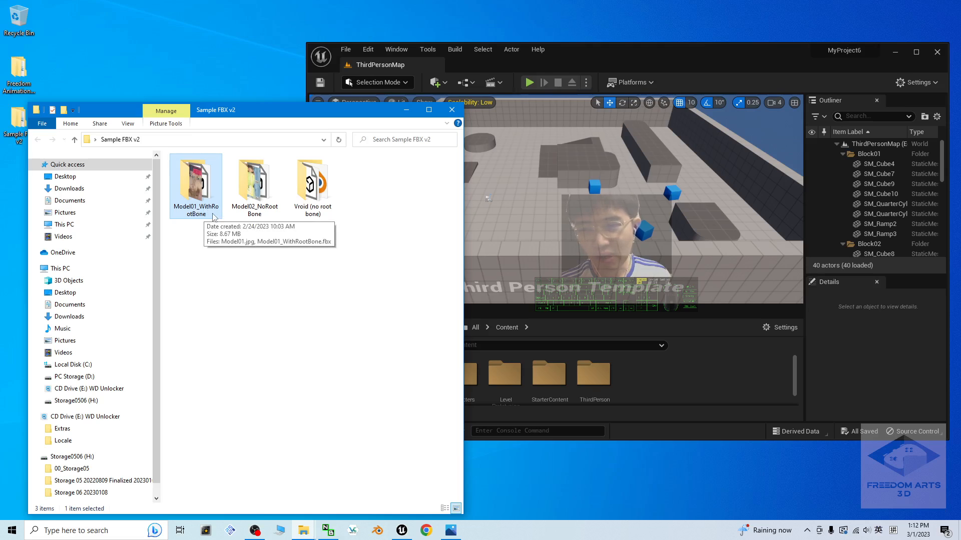
- Open the Model01_WithRootBone source folder, and create and open a Model01_withRootBone folder in the Unreal project's Content folder
double_click(200, 191)
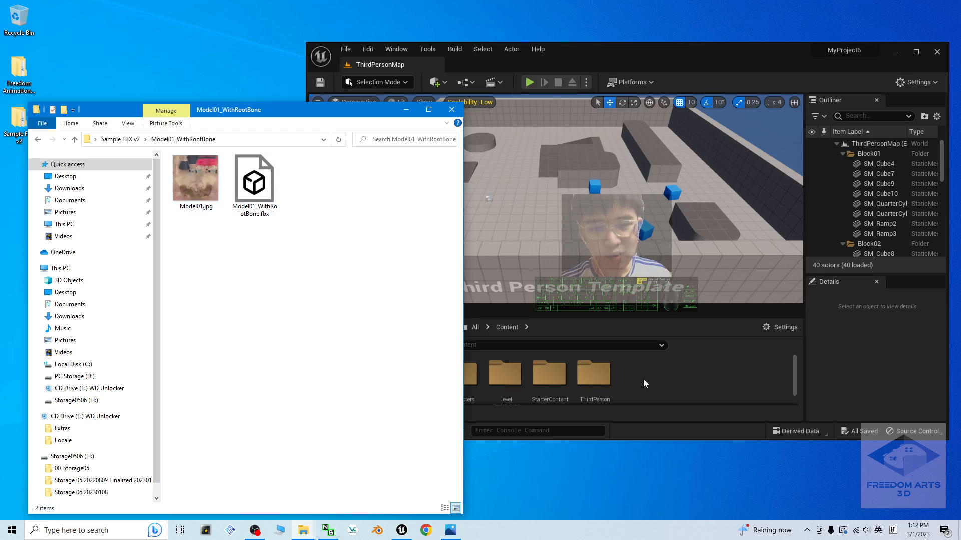
scroll(644, 382, "down", 1)
left_click(659, 388)
right_click(638, 392)
left_click(678, 90)
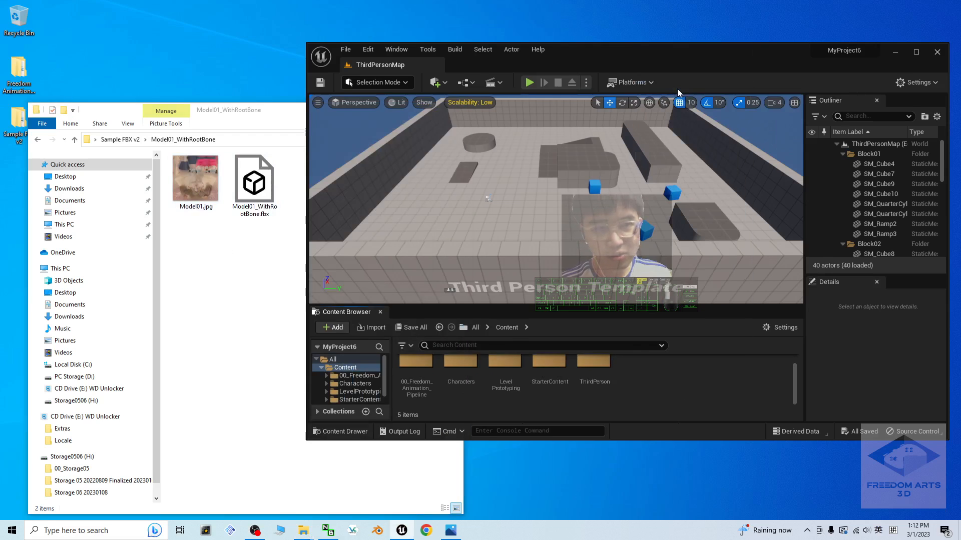
type("Model01")
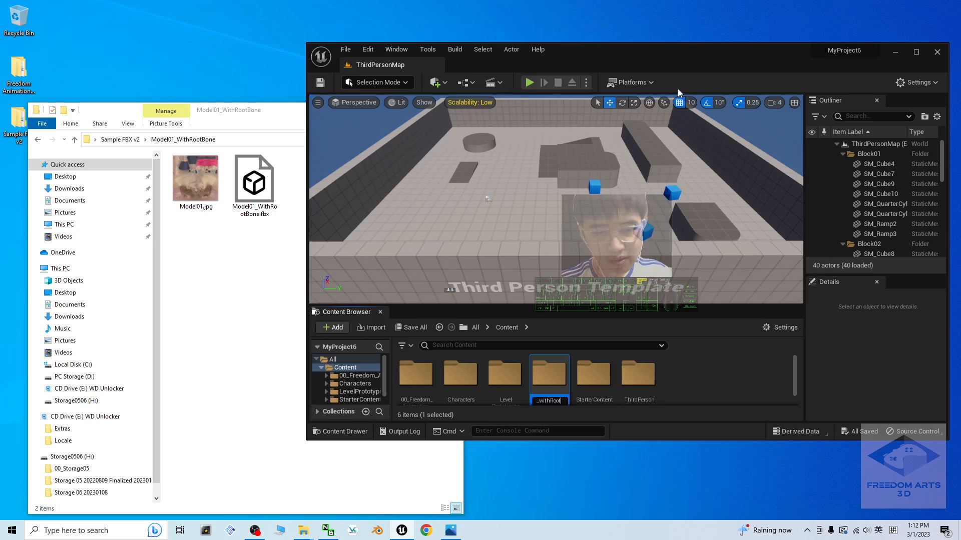
type("_withRootBone")
key("Return")
key("Return")
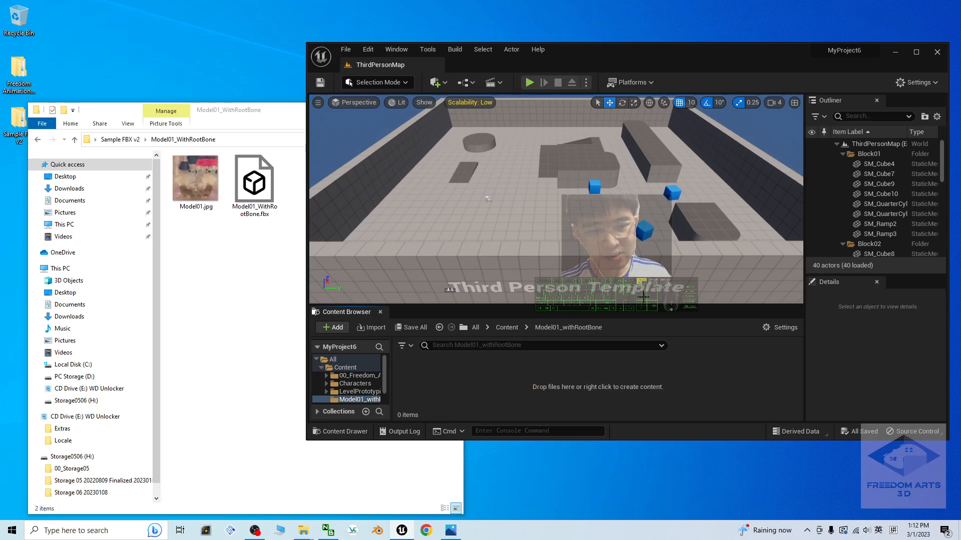
- Enlarge the Unreal editor window, preview Model01.jpg, and import it as a texture into the Model01_withRootBone folder
left_click_drag(674, 440, 674, 505)
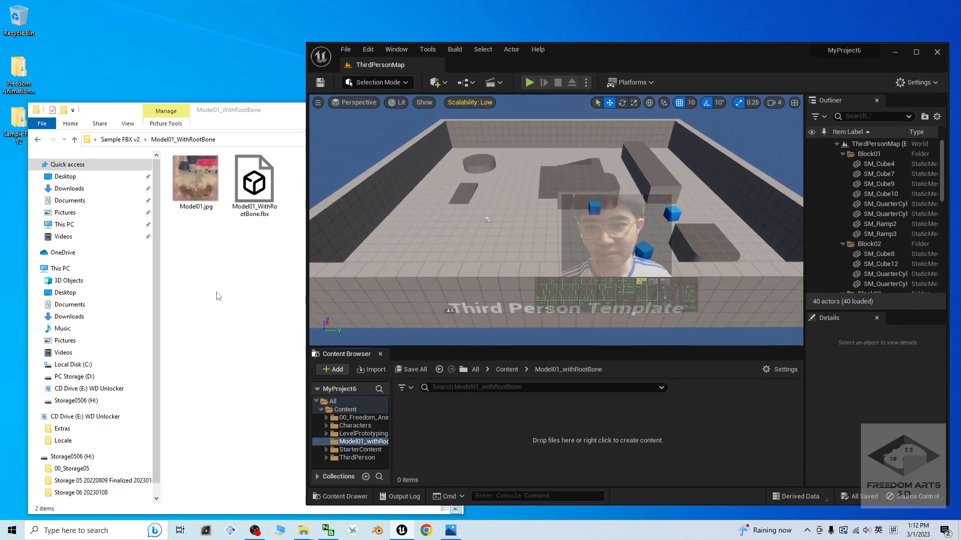
left_click(258, 215)
left_click(271, 195)
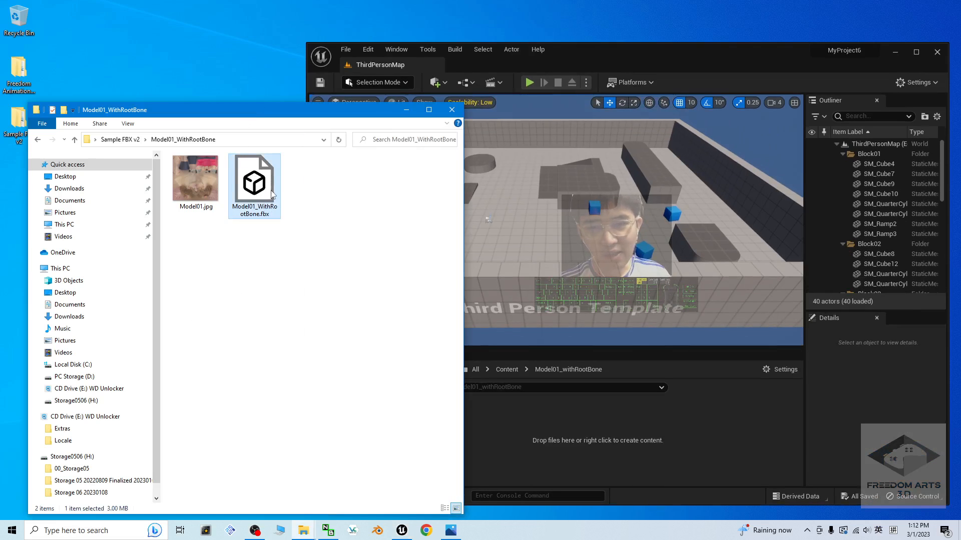
left_click(170, 176)
double_click(190, 178)
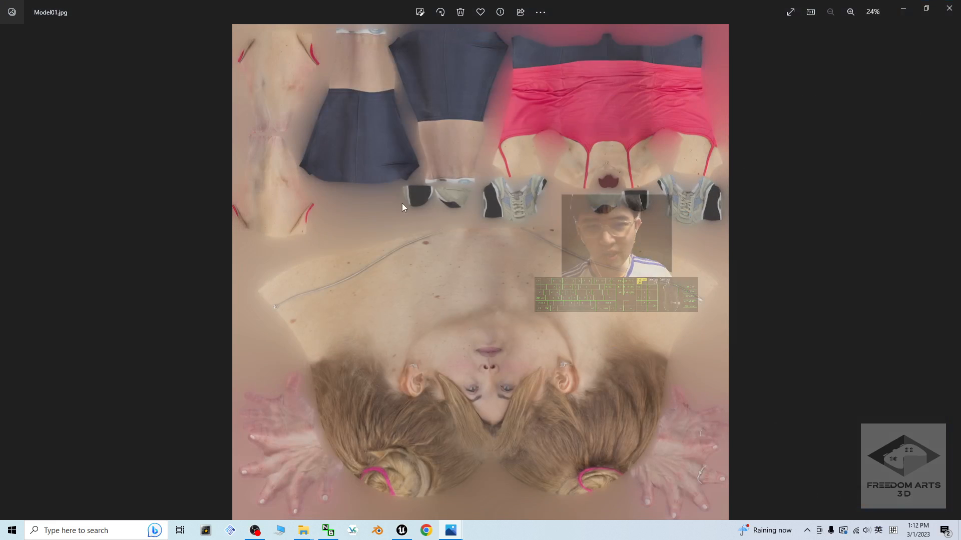
left_click(949, 8)
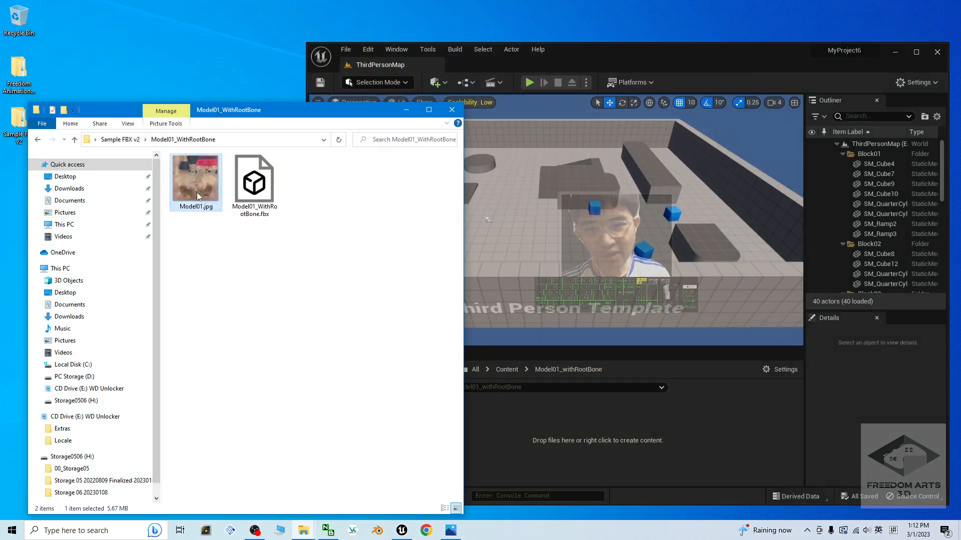
left_click_drag(507, 434, 666, 437)
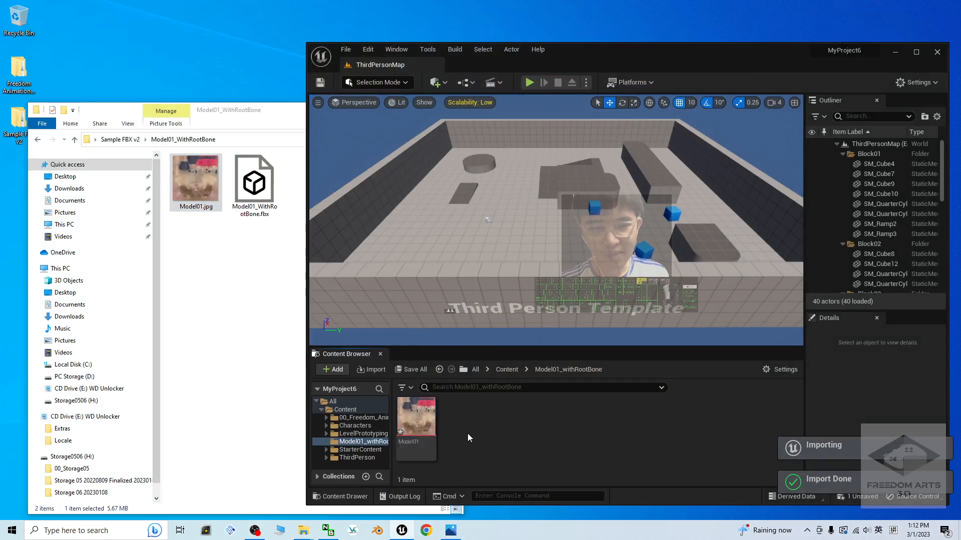
mouse_move(413, 420)
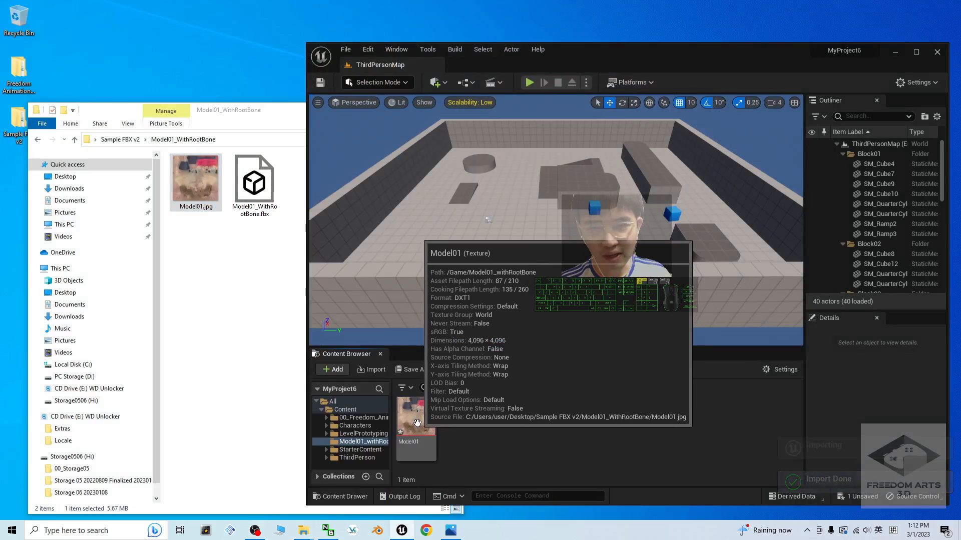
- Import Model01_WithRootBone.fbx as a skeletal mesh with the default import options, and maximise the editor after dismissing the import log
left_click(257, 178)
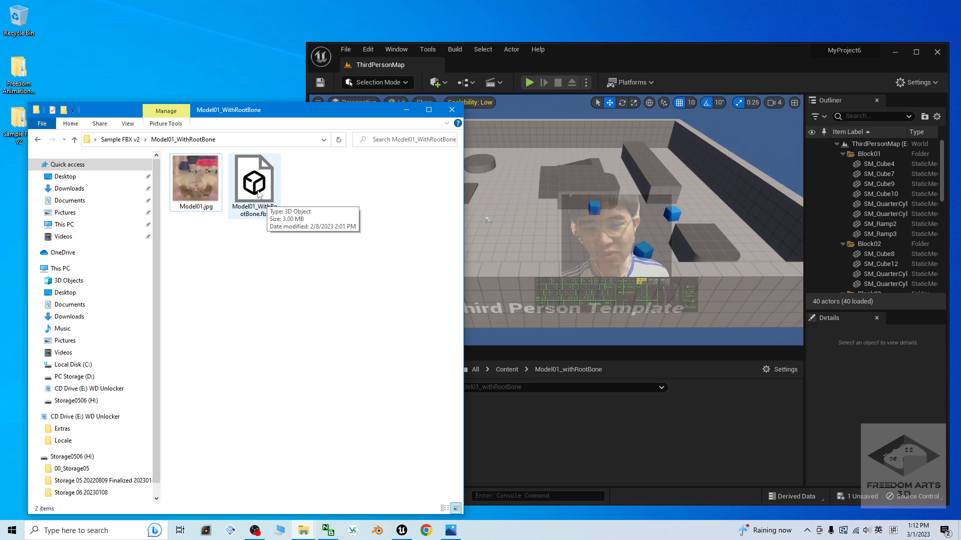
left_click_drag(265, 193, 507, 432)
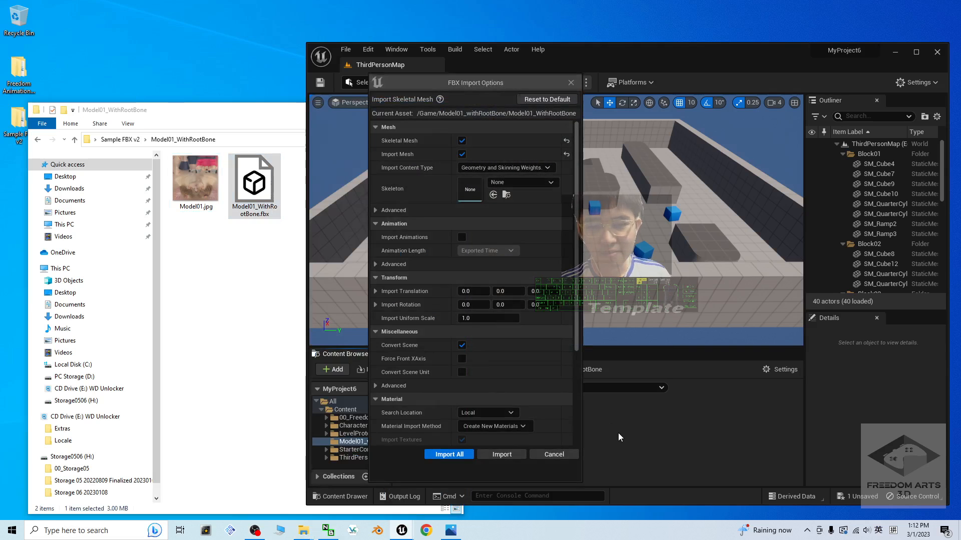
left_click(381, 212)
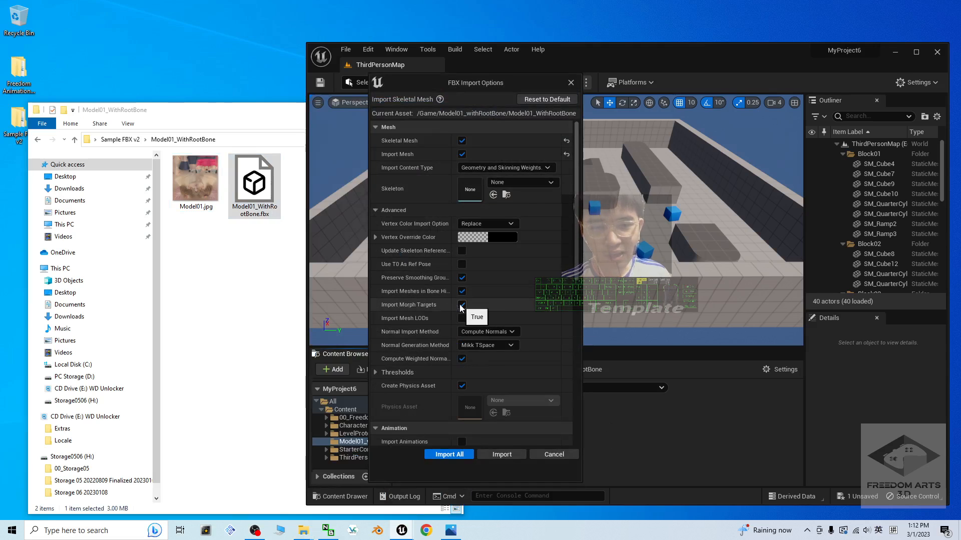
left_click(387, 211)
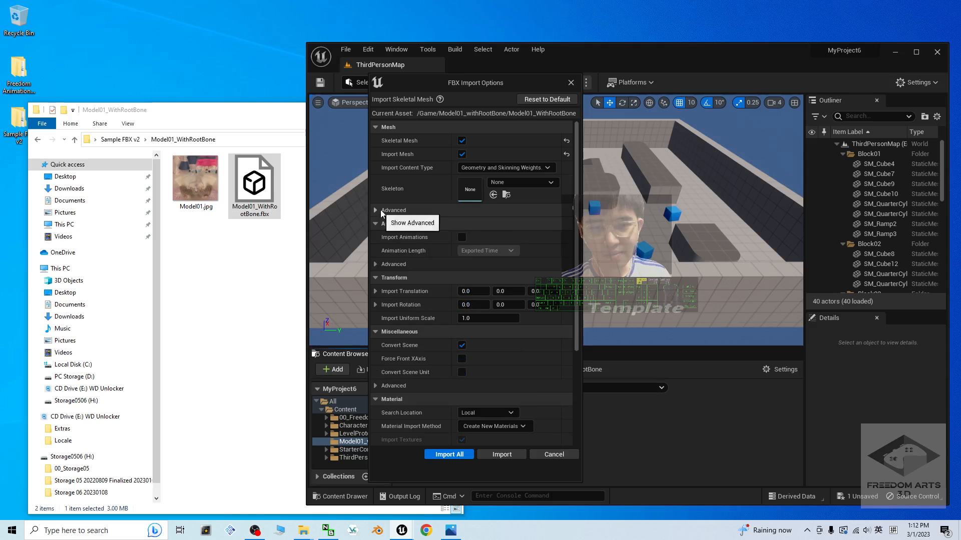
left_click(463, 453)
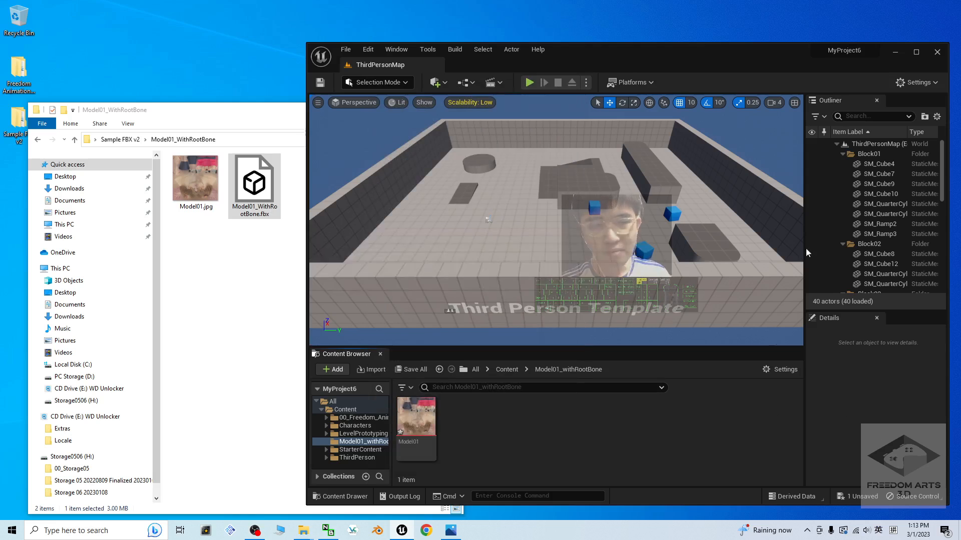
left_click(612, 171)
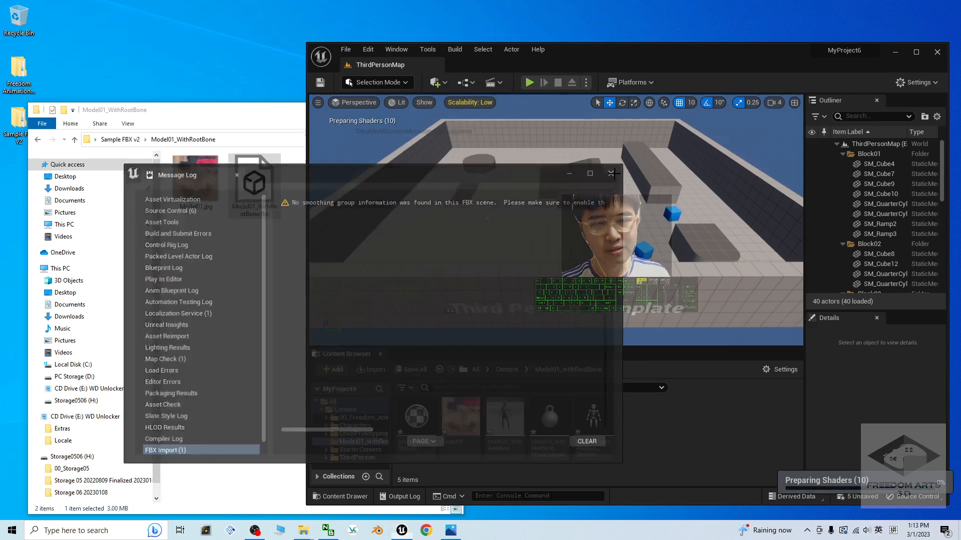
left_click(916, 52)
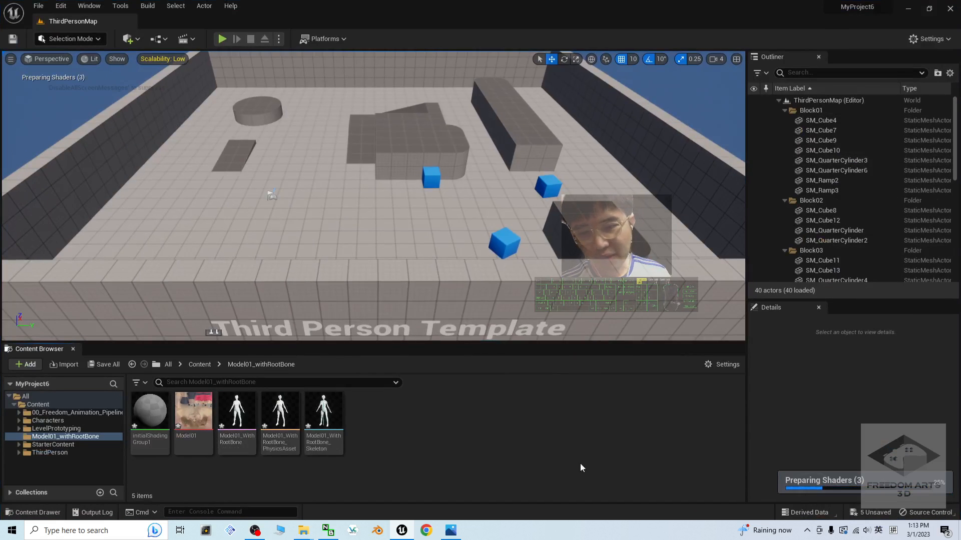
- Open the Model01_WithRootBone_Skeleton asset and set its bone drawing to All Hierarchy
mouse_move(236, 413)
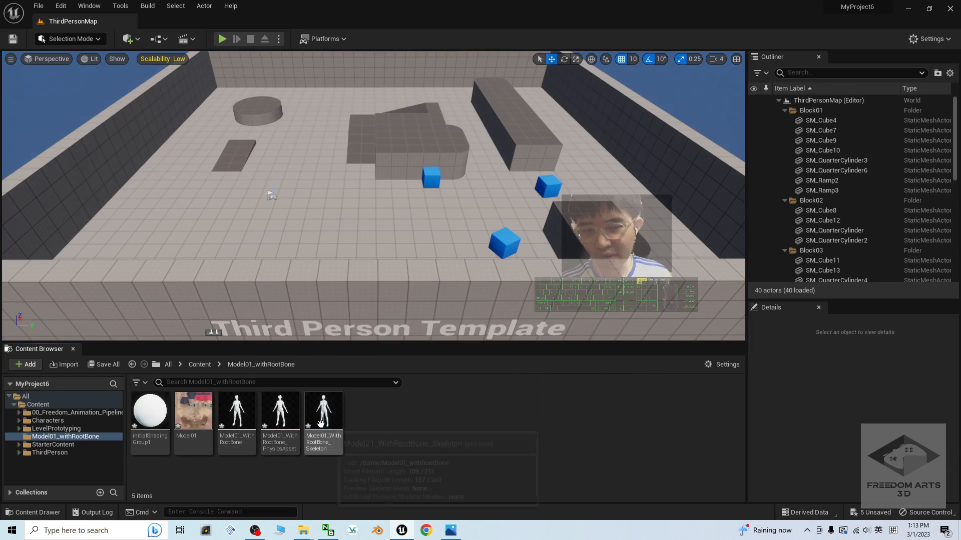
double_click(321, 422)
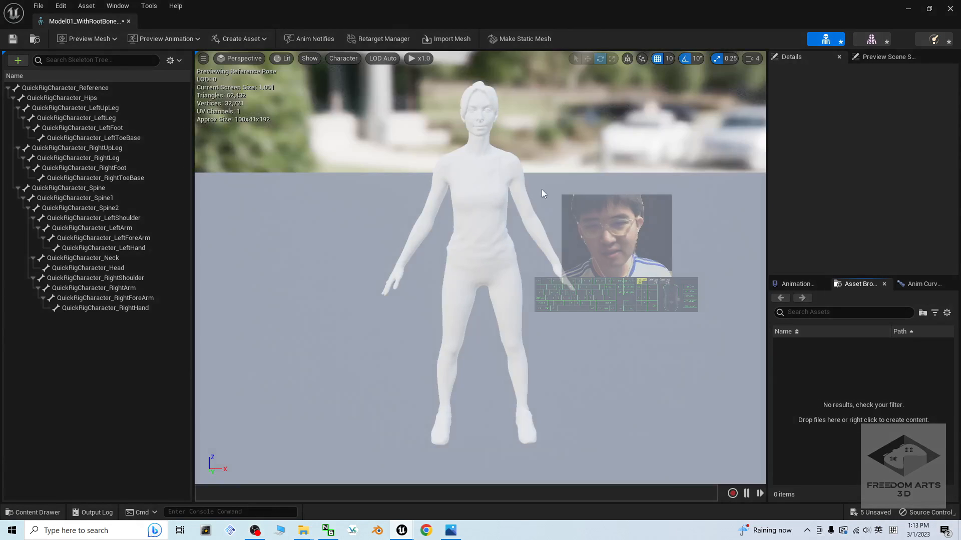
left_click(350, 59)
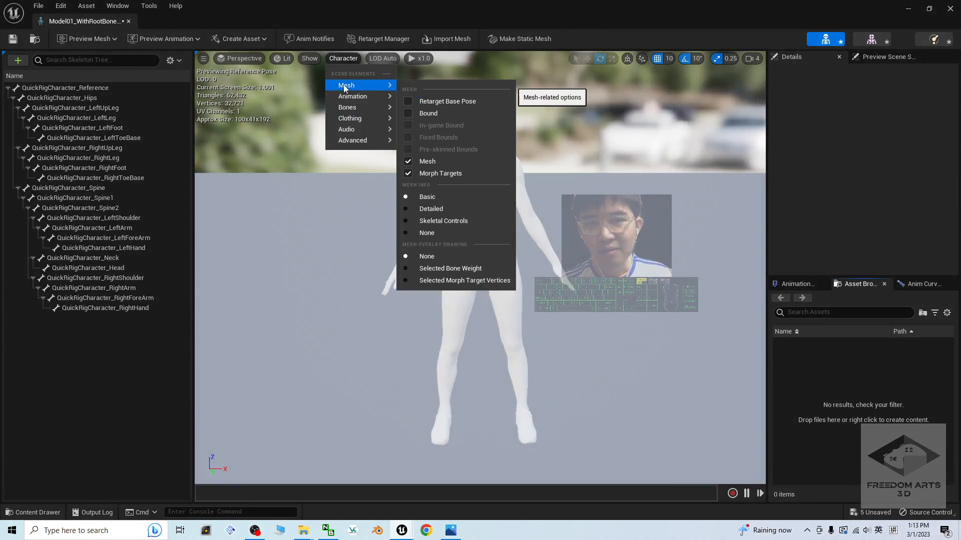
left_click(340, 59)
left_click(340, 59)
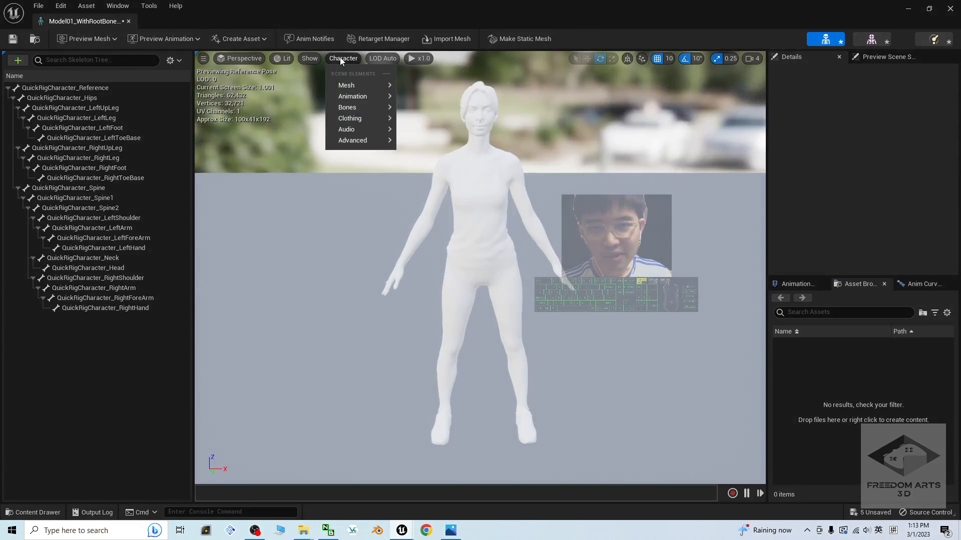
mouse_move(352, 107)
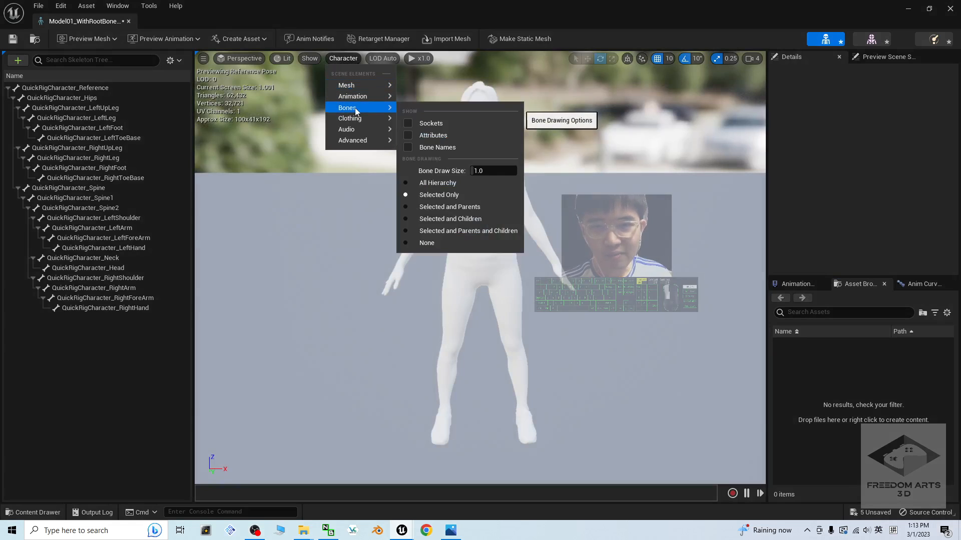
left_click(426, 183)
left_click(704, 343)
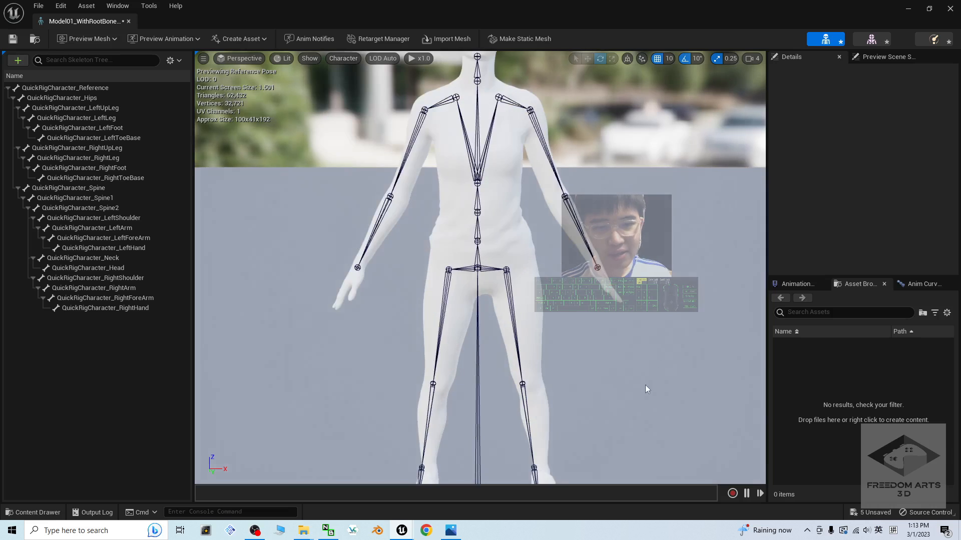
- Examine the QuickRigCharacter_Reference root bone between the model's feet and close the skeleton editor
scroll(559, 422, "down", 5)
left_click(477, 407)
left_click(689, 396)
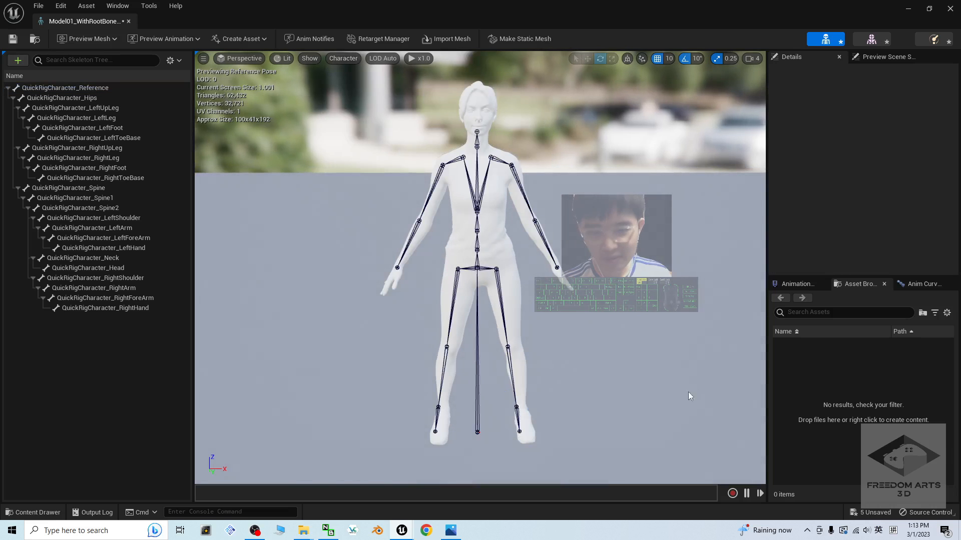
left_click(477, 405)
left_click_drag(703, 344, 690, 390, "alt")
left_click(691, 390)
left_click(475, 380)
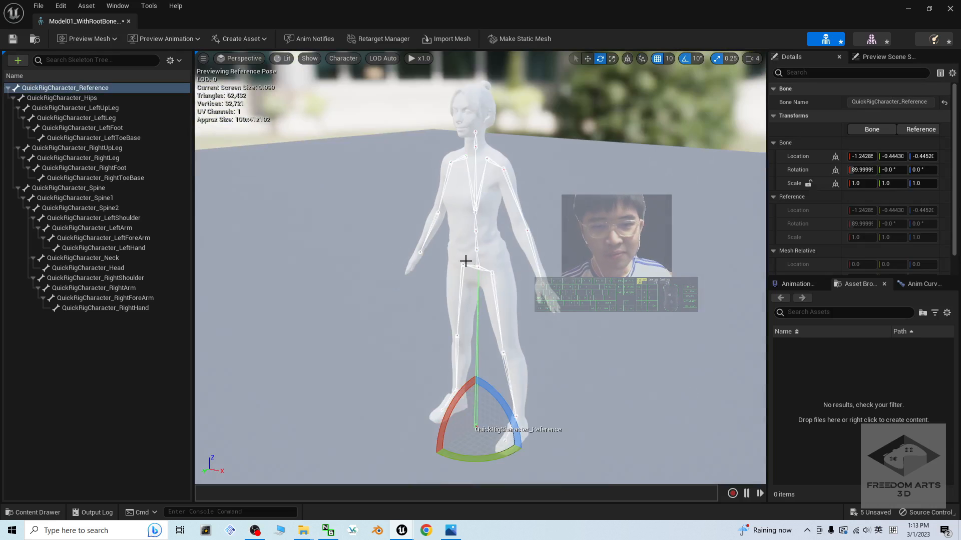
left_click(596, 365)
left_click_drag(596, 365, 426, 412, "alt")
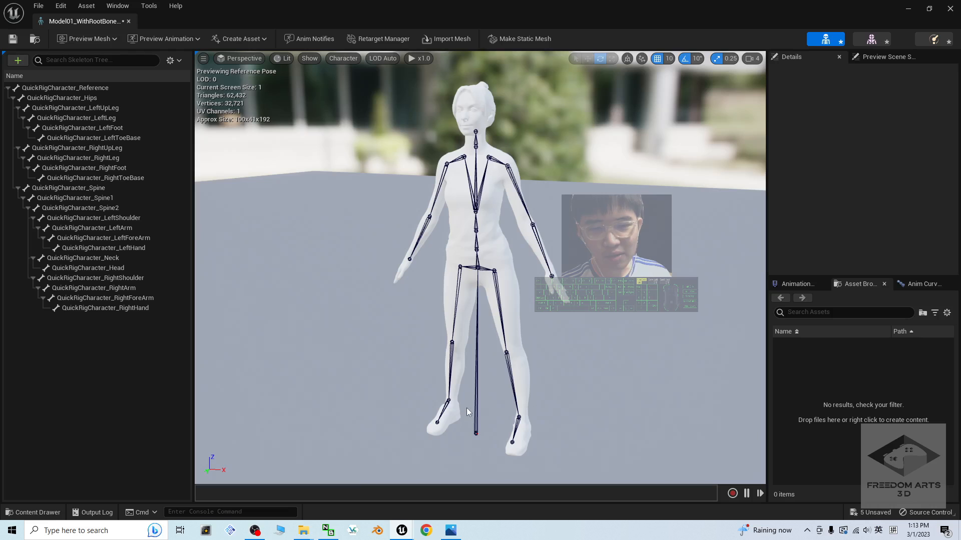
left_click(474, 404)
left_click(686, 390)
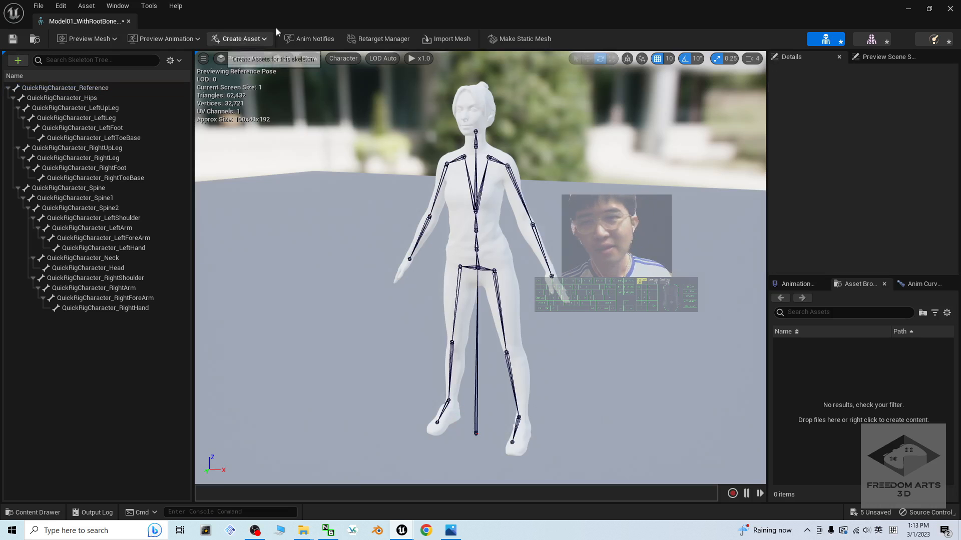
left_click(949, 9)
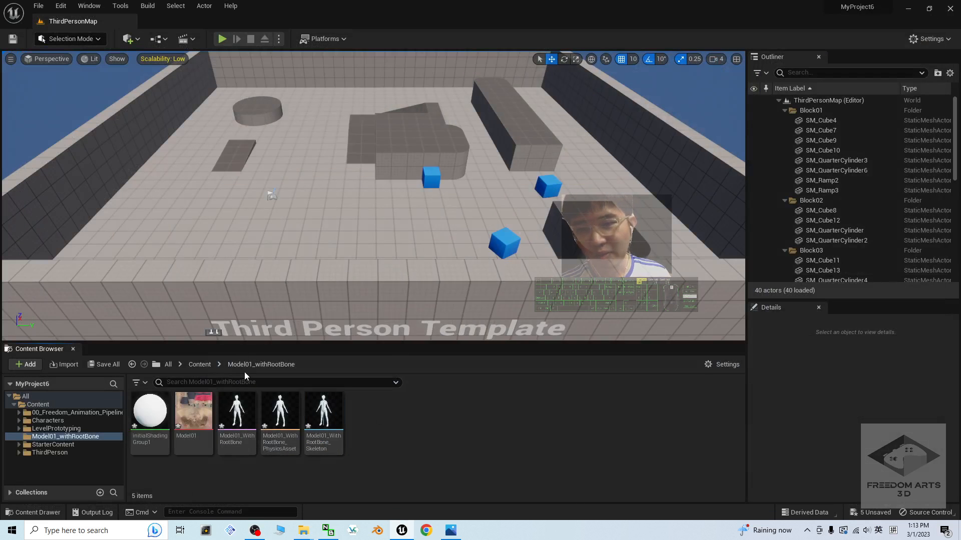
- Check the Model01_WithRootBone skeletal mesh in its editor, close it, and place the mesh on the level floor near the blue cube
double_click(244, 406)
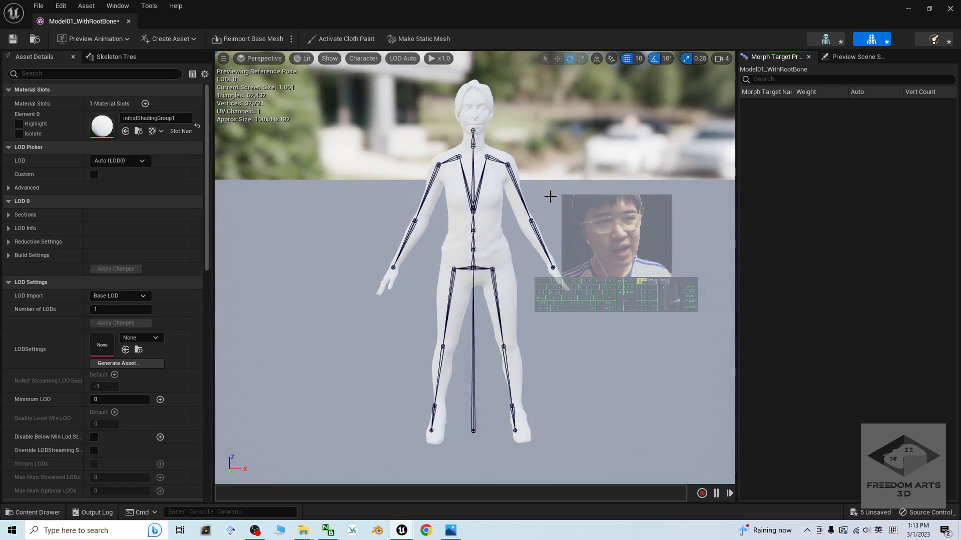
left_click(949, 9)
scroll(378, 212, "up", 10)
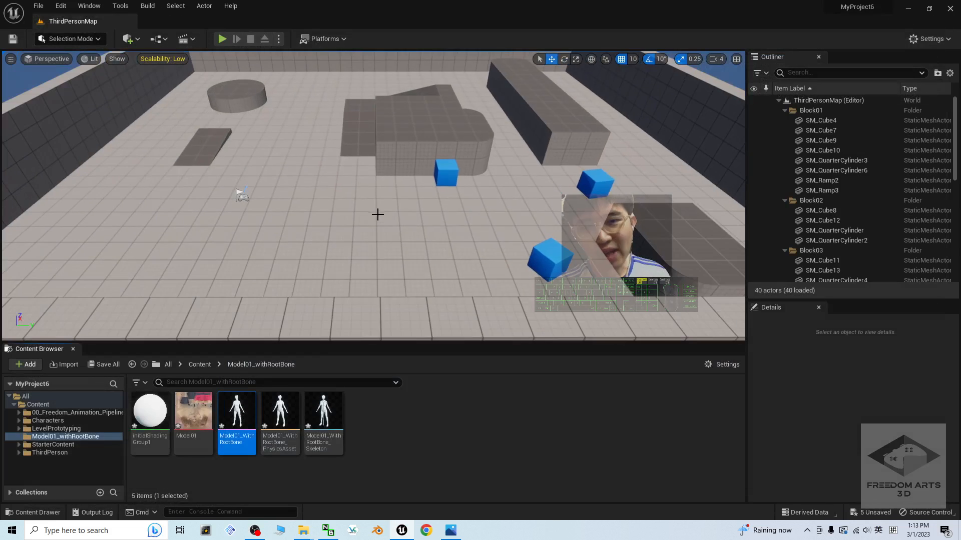
scroll(377, 264, "down", 5)
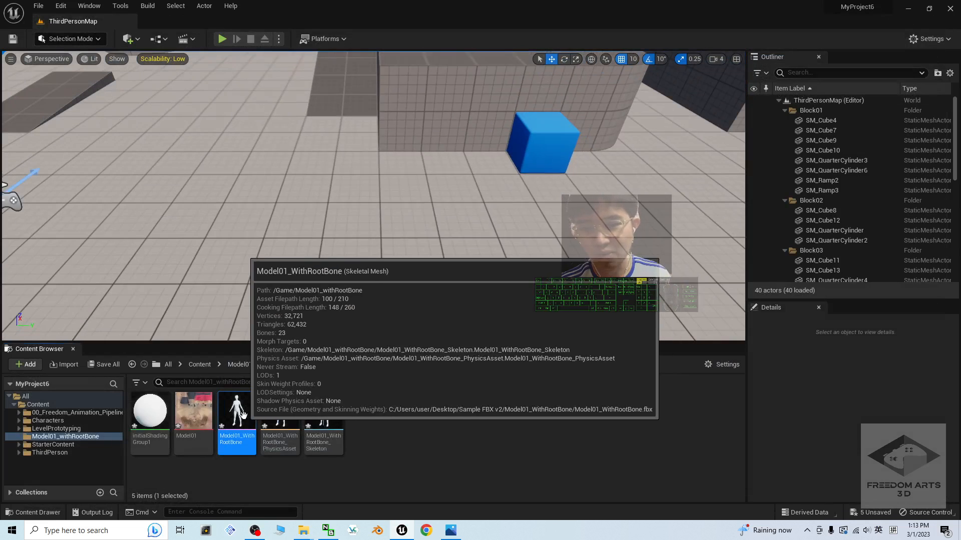
left_click_drag(236, 423, 368, 276)
scroll(373, 282, "up", 3)
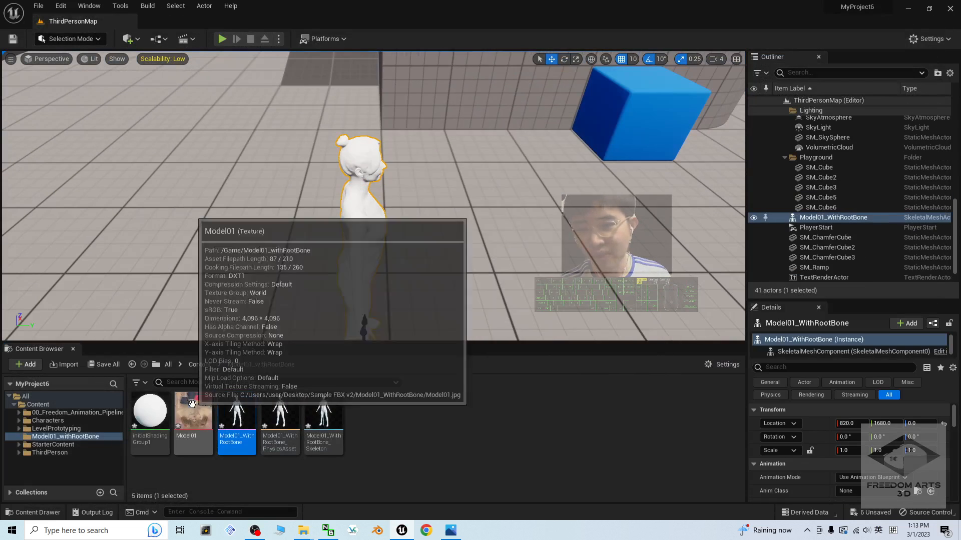
- Apply the Model01 texture to the placed model to generate its material, and delete the model from the level
left_click_drag(192, 412, 356, 209)
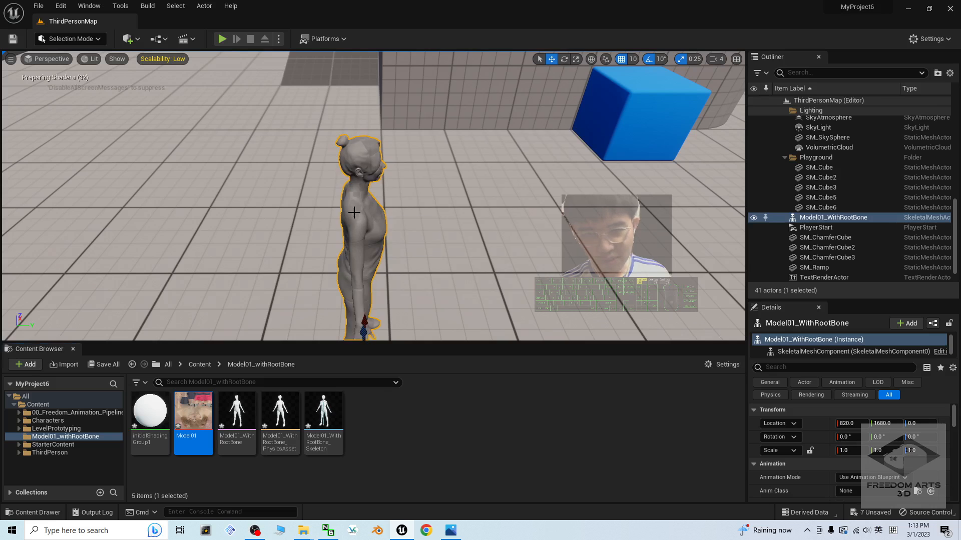
left_click(459, 445)
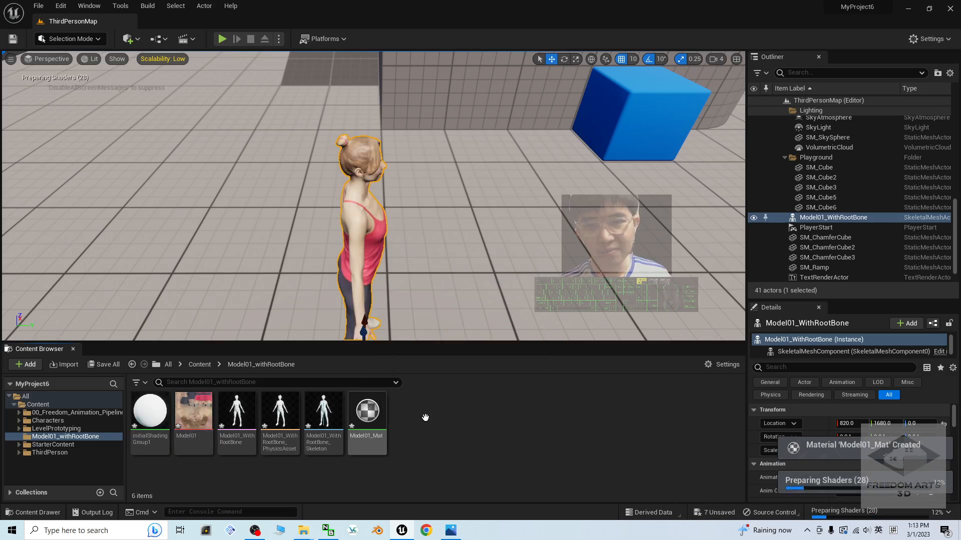
key("Delete")
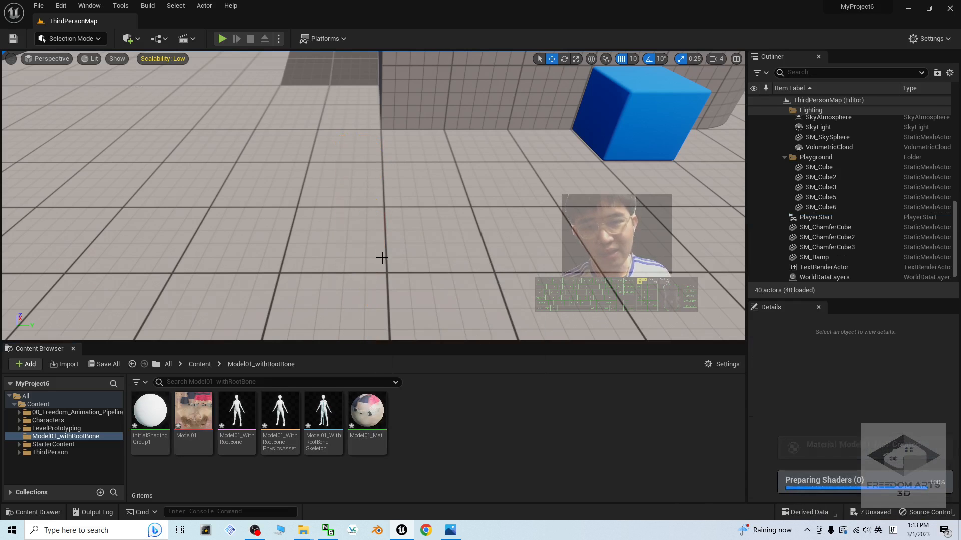
- Open the Model01_WithRootBone skeletal mesh in its own full-screen editor to reach its material slot
scroll(386, 223, "down", 5)
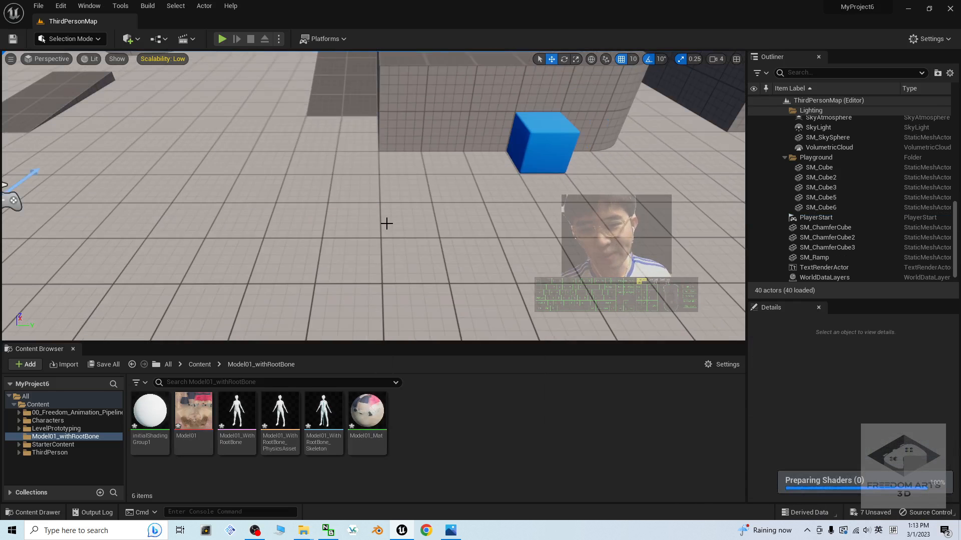
double_click(362, 413)
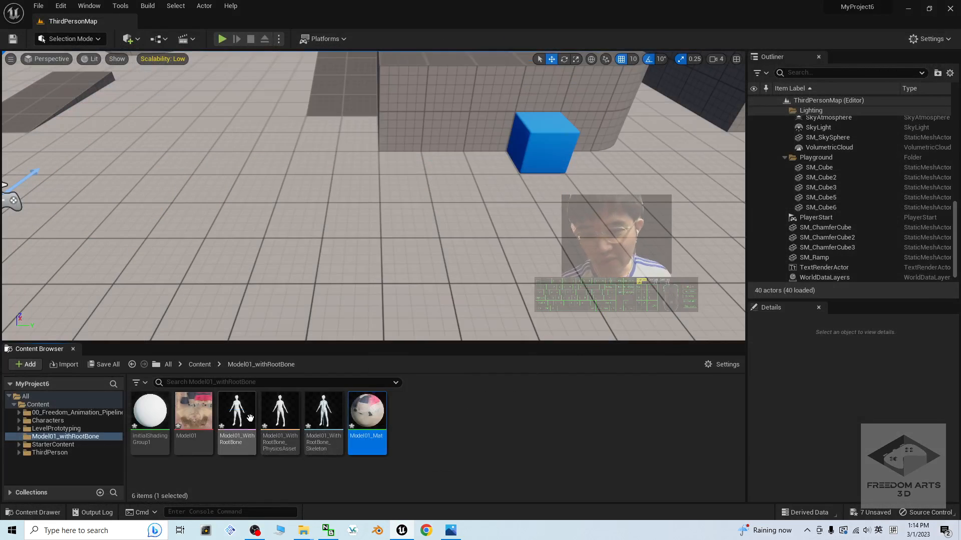
double_click(236, 413)
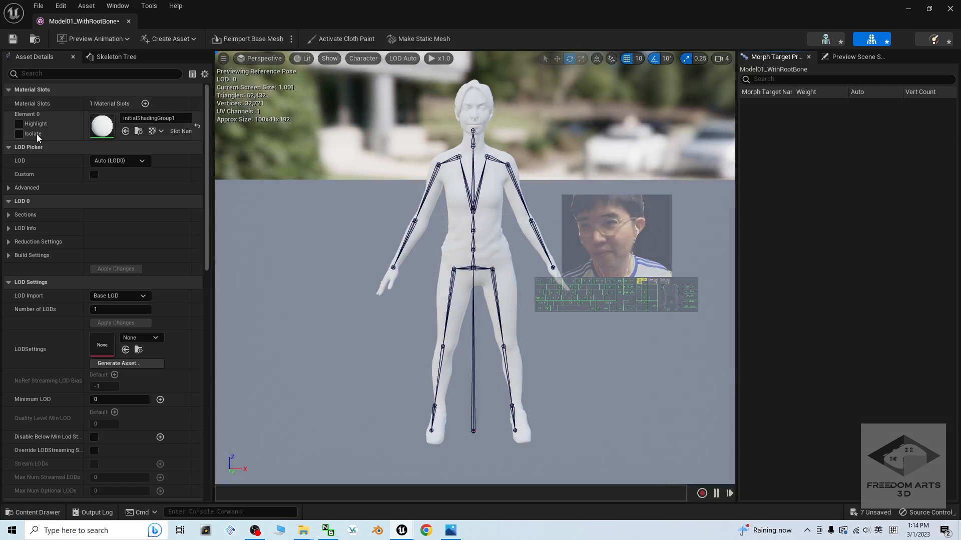
left_click(141, 120)
left_click(141, 120)
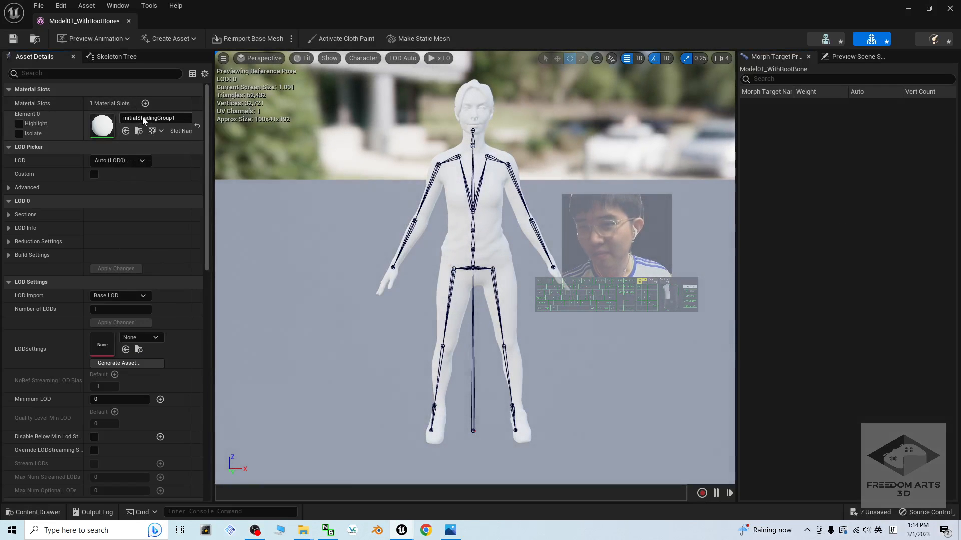
left_click(143, 119)
left_click(144, 119)
left_click_drag(548, 10, 613, 177)
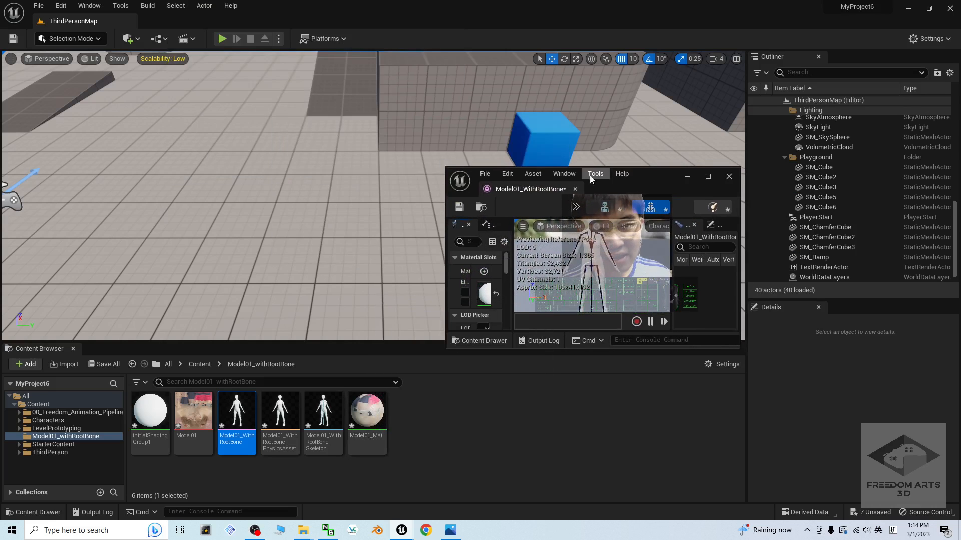
left_click_drag(650, 179, 565, 1)
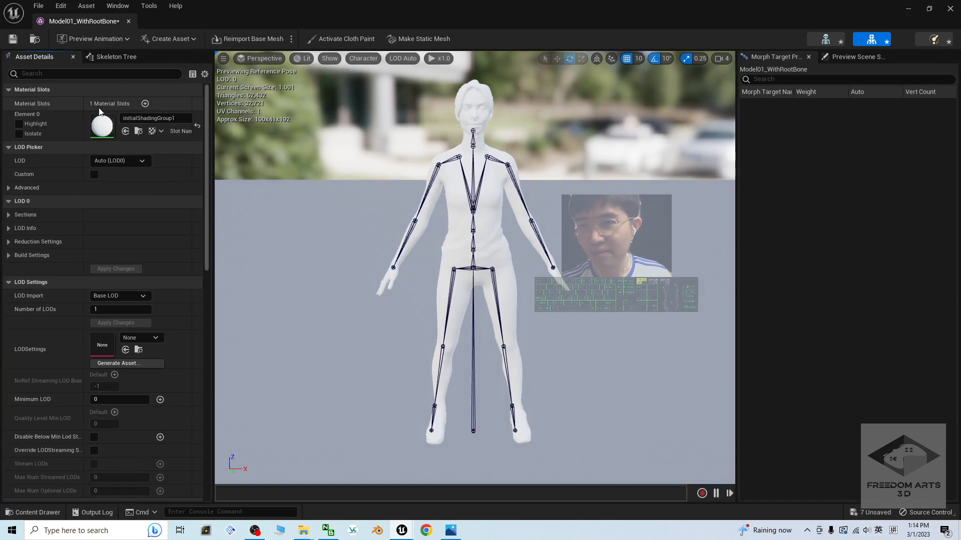
- Assign the Model01_Mat material to the mesh's Element 0 material slot, save the mesh and close its editor
left_click(139, 119)
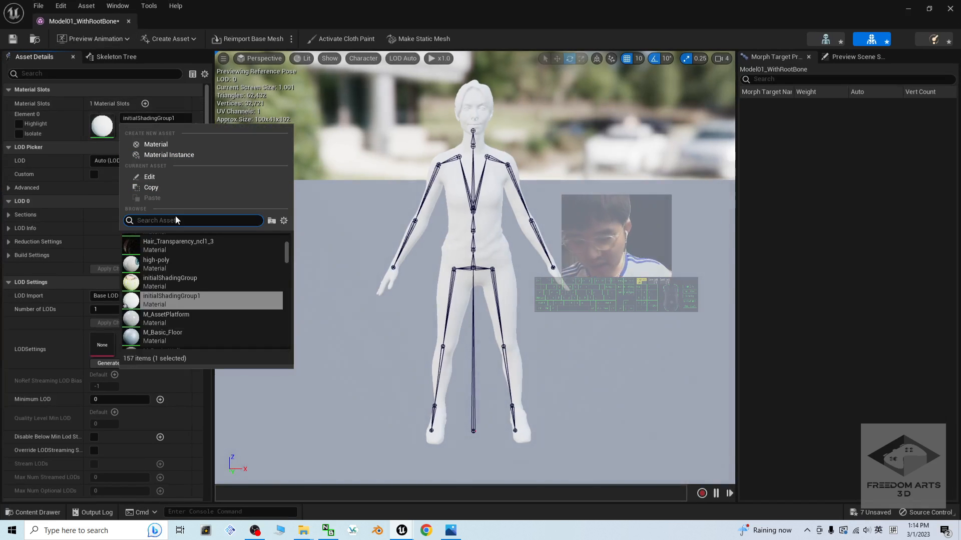
type("model01")
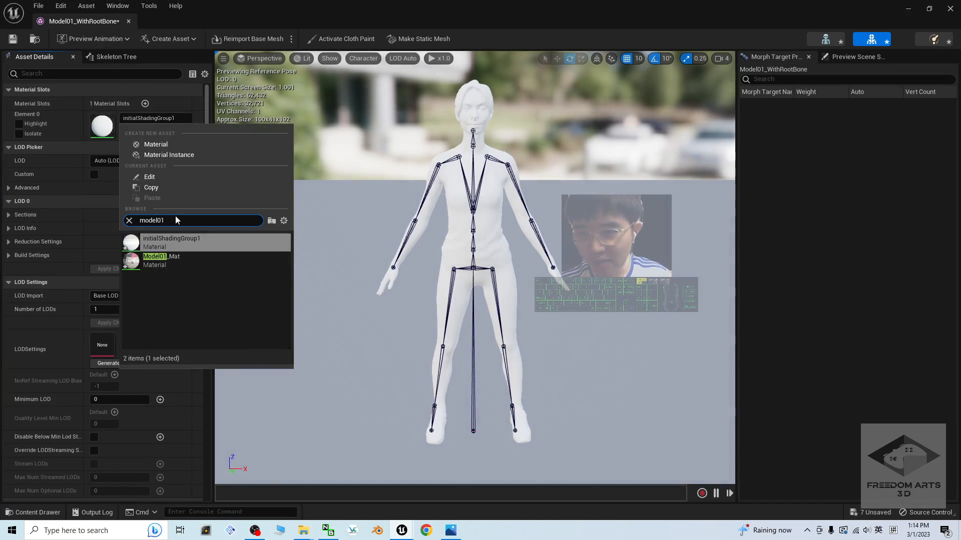
left_click(173, 261)
left_click(12, 39)
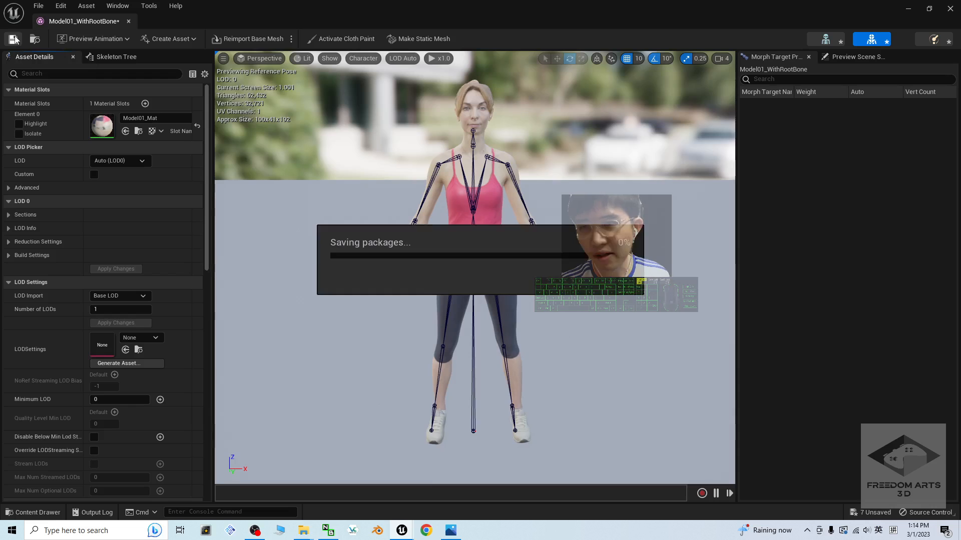
left_click(949, 8)
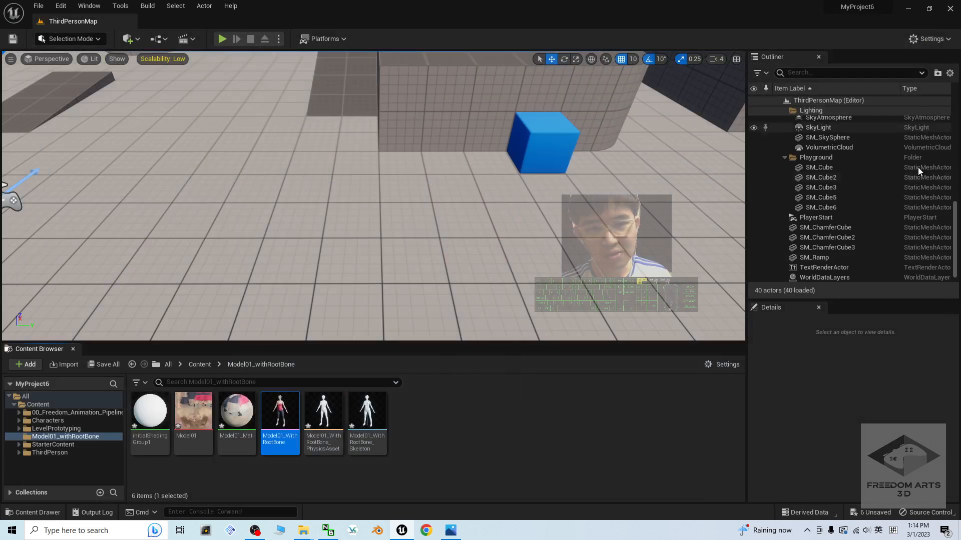
- Switch to the photo viewer to look at cover.jpg, and return to the Unreal level editor
left_click(502, 426)
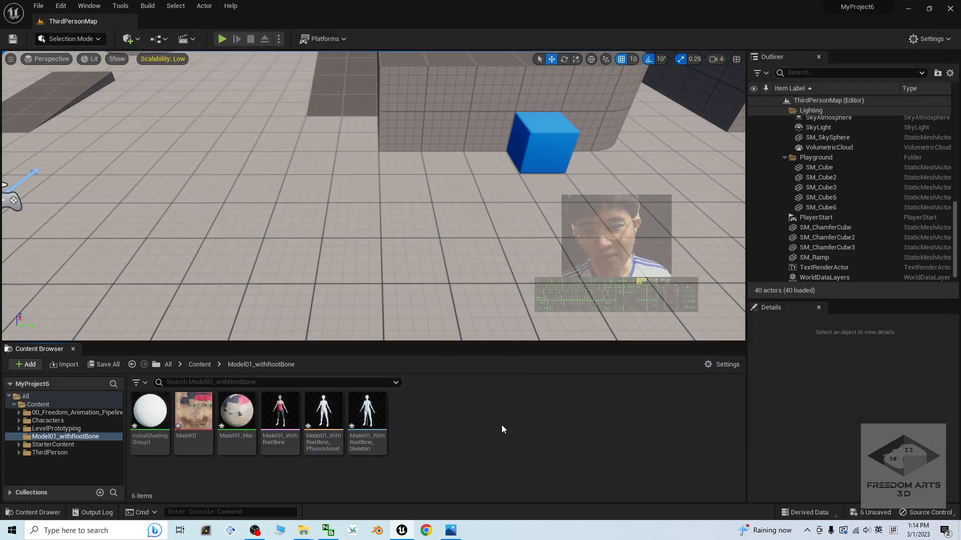
left_click(450, 530)
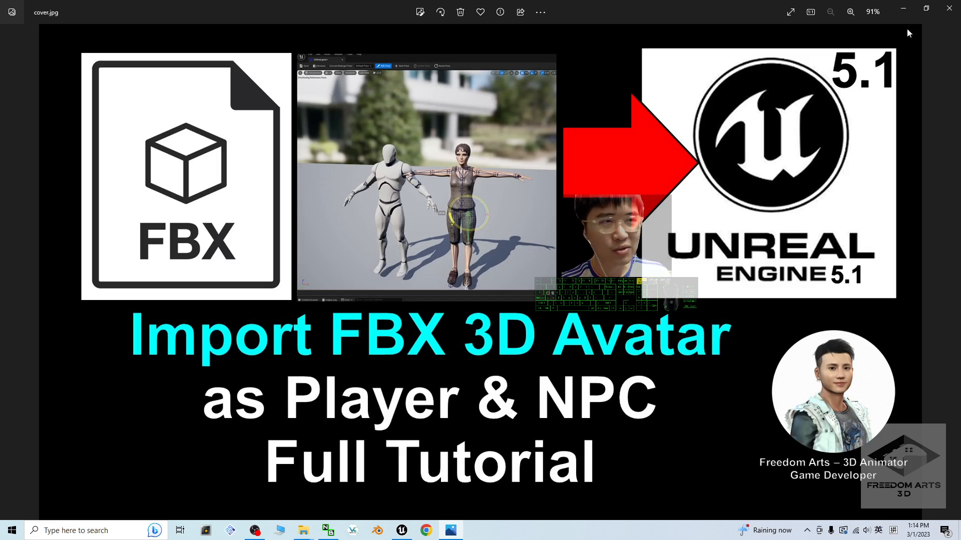
left_click(905, 9)
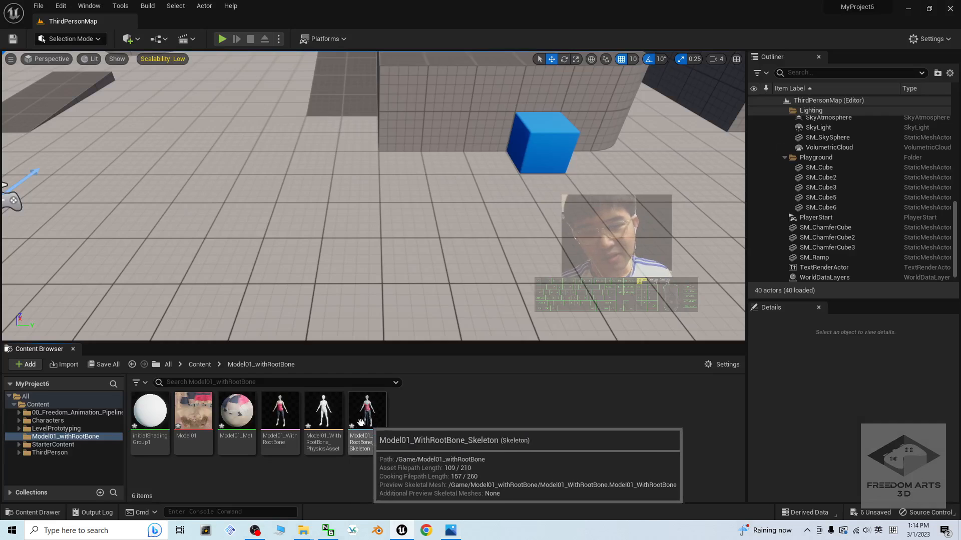
- Create an IK Rig named Model01_IKRig for the Model01_WithRootBone skeletal mesh in the Model01_withRootBone folder
right_click(408, 445)
mouse_move(462, 259)
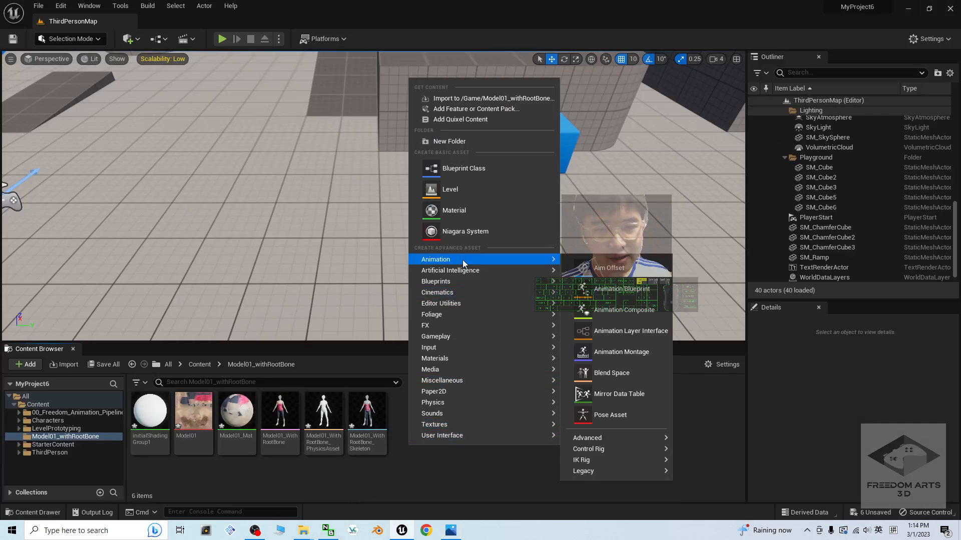
mouse_move(588, 462)
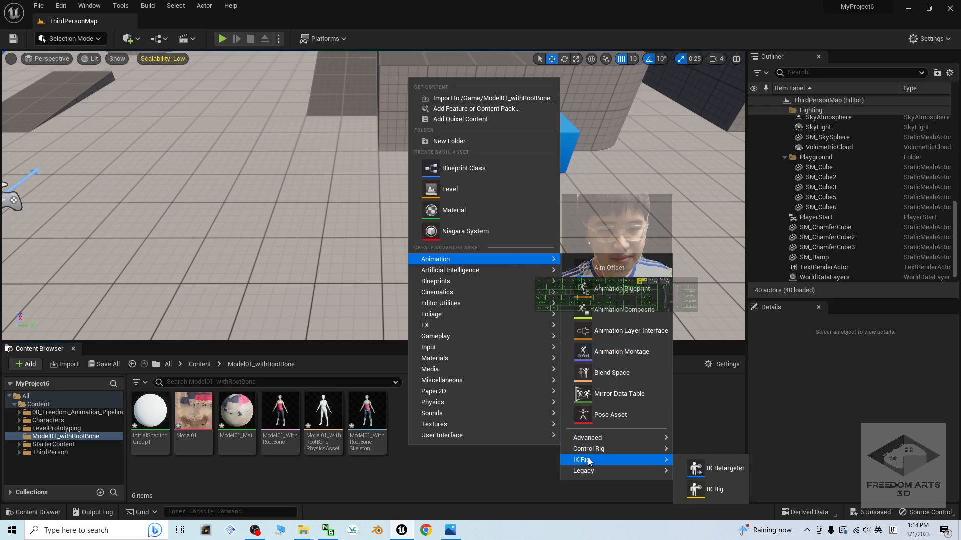
left_click(703, 488)
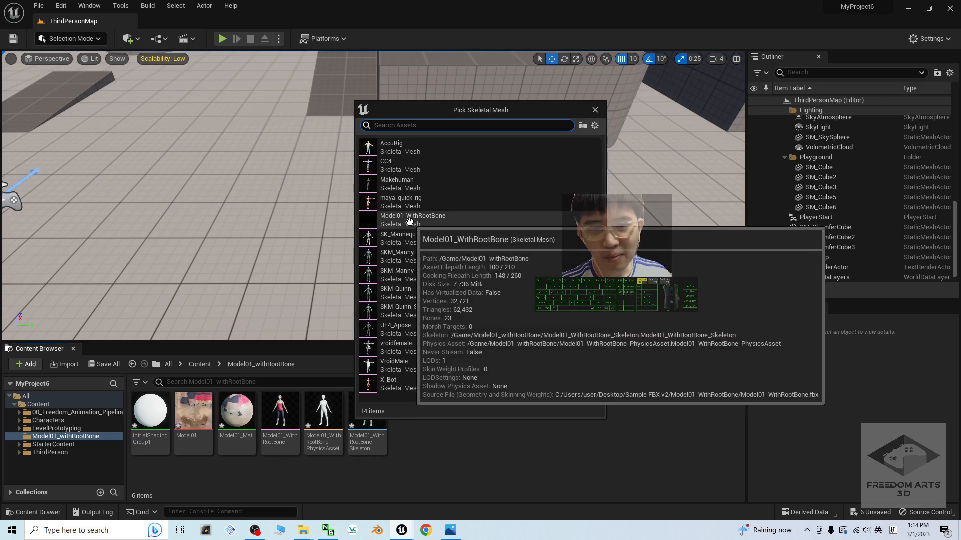
left_click(430, 220)
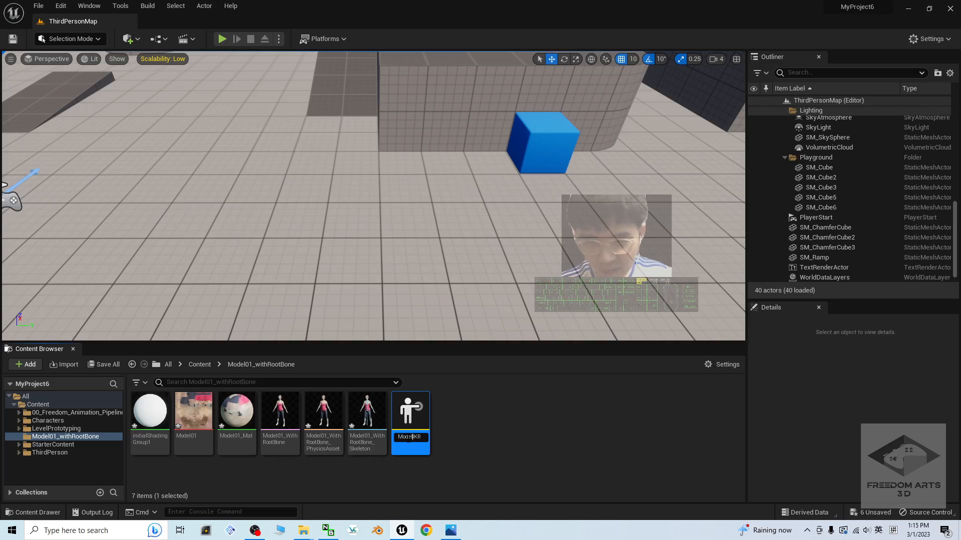
type("Model01_IKRig")
key("Return")
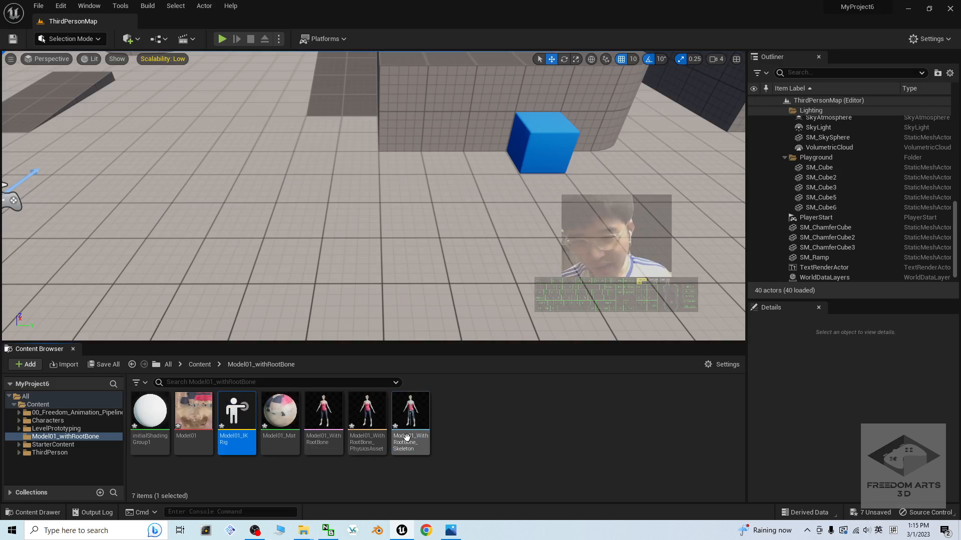
- Open Model01_IKRig and set the QuickRigCharacter_Reference bone as the retarget root
double_click(236, 412)
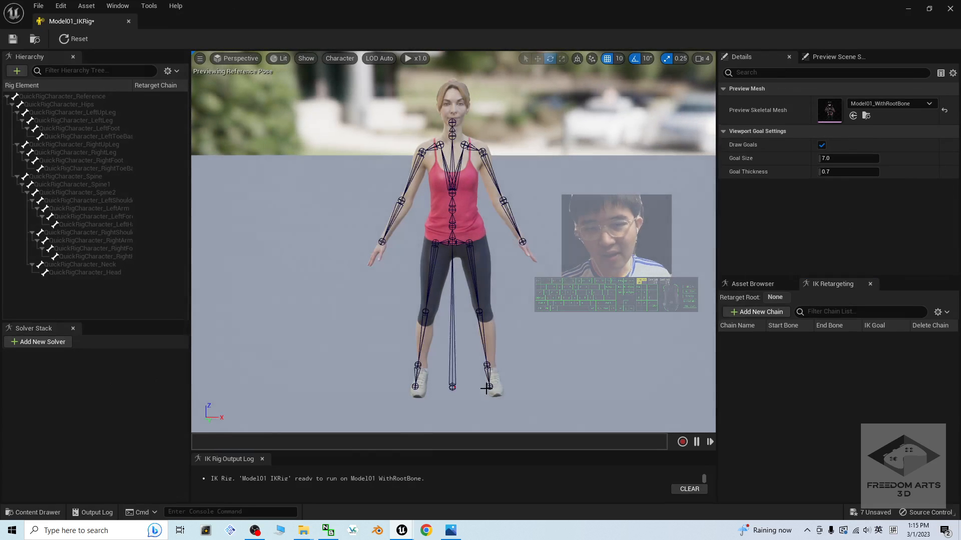
left_click(451, 376)
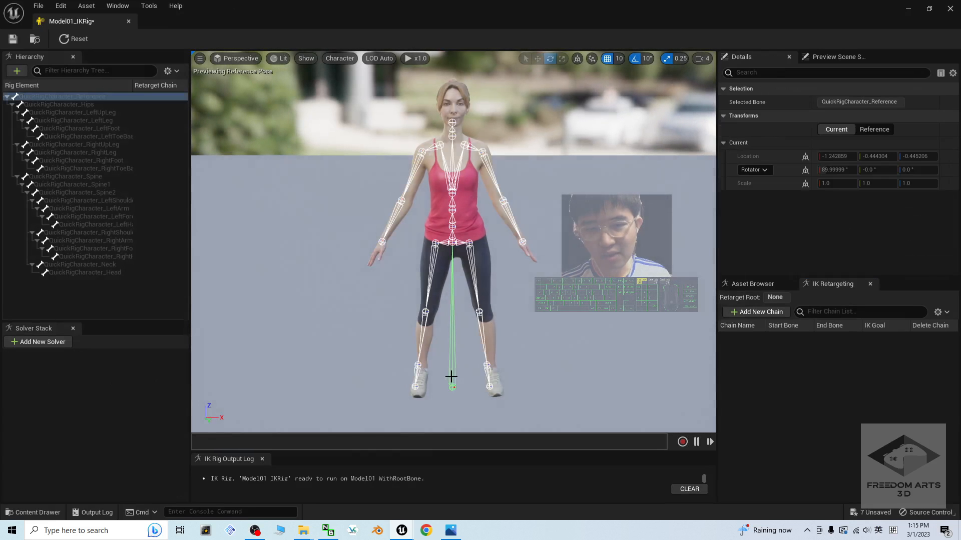
right_click(85, 96)
left_click(129, 248)
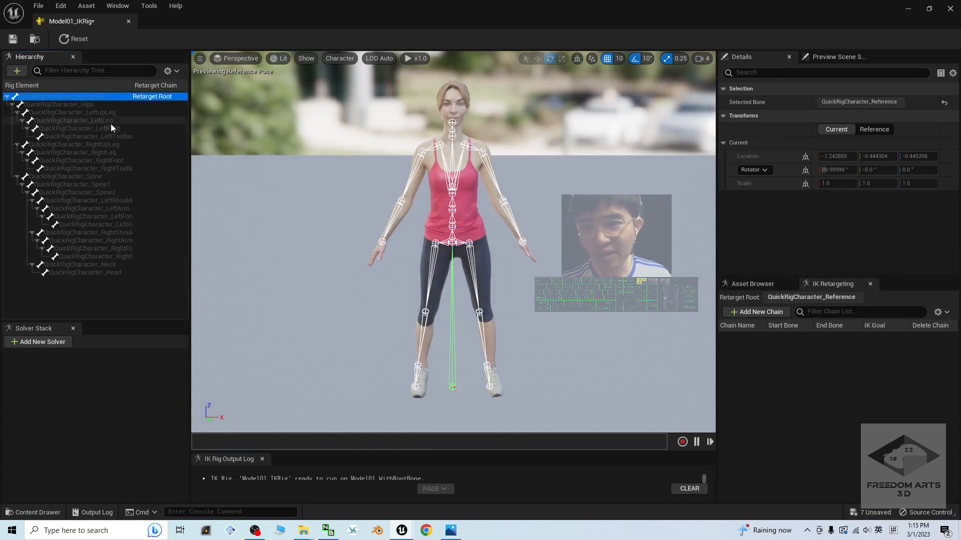
- Create a retarget chain named Root from the QuickRigCharacter_Reference bone, with no IK goal
right_click(108, 98)
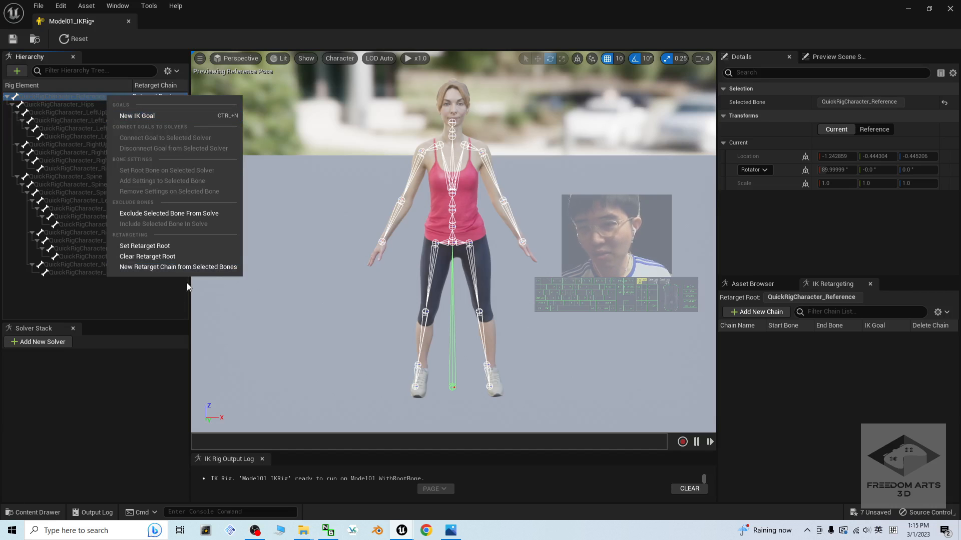
left_click(164, 268)
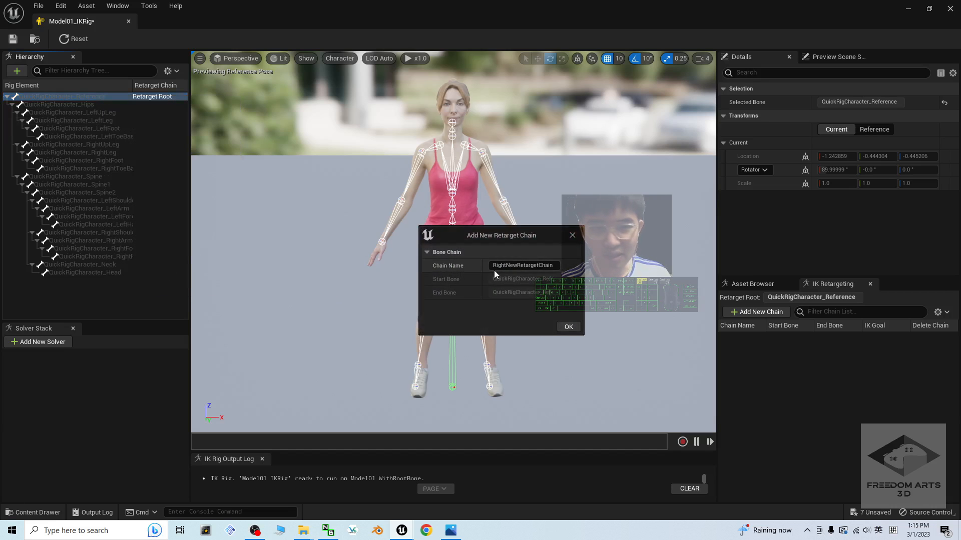
key("ctrl+a")
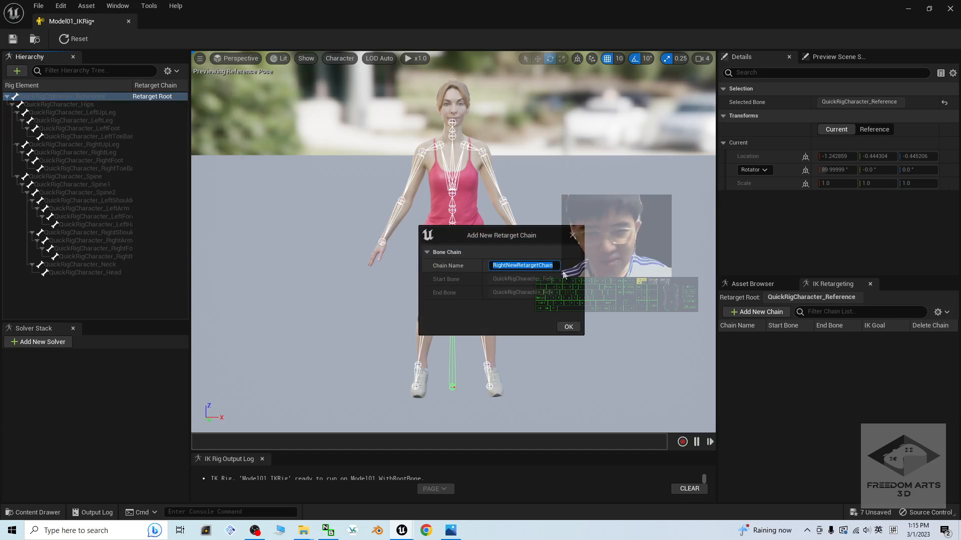
type("Root")
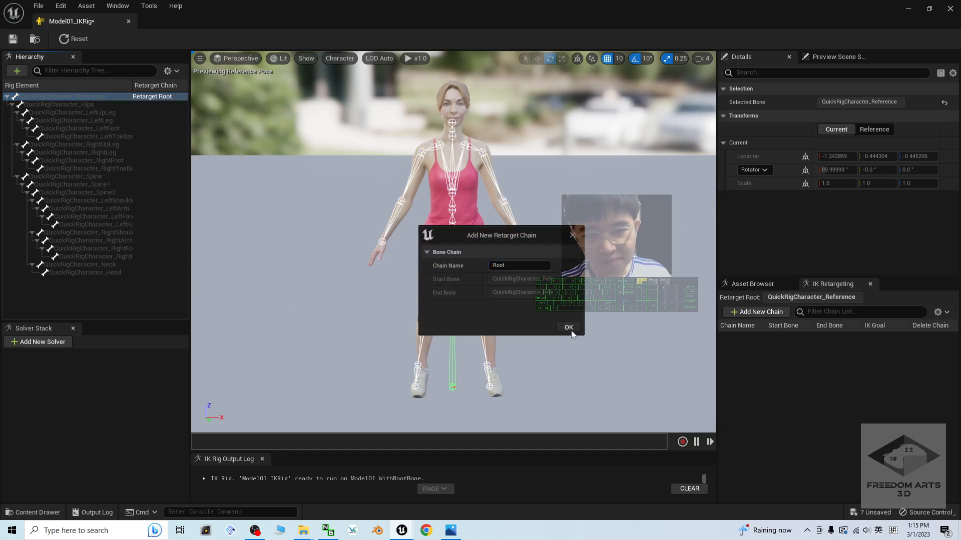
left_click(571, 329)
left_click(568, 287)
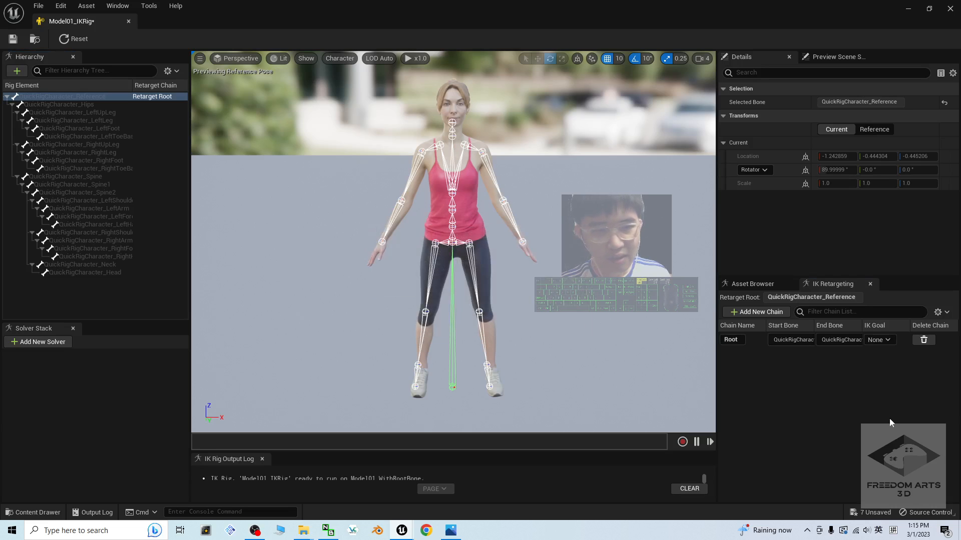
- Create a retarget chain named "Hip / Pelvis" from the QuickRigCharacter_Hips bone, with no IK goal
left_click(88, 103)
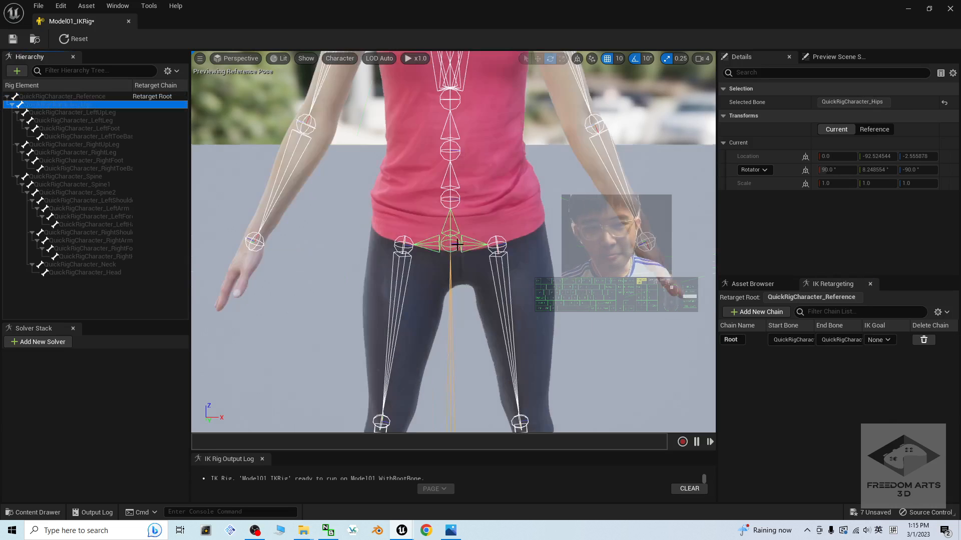
right_click(92, 106)
left_click(141, 280)
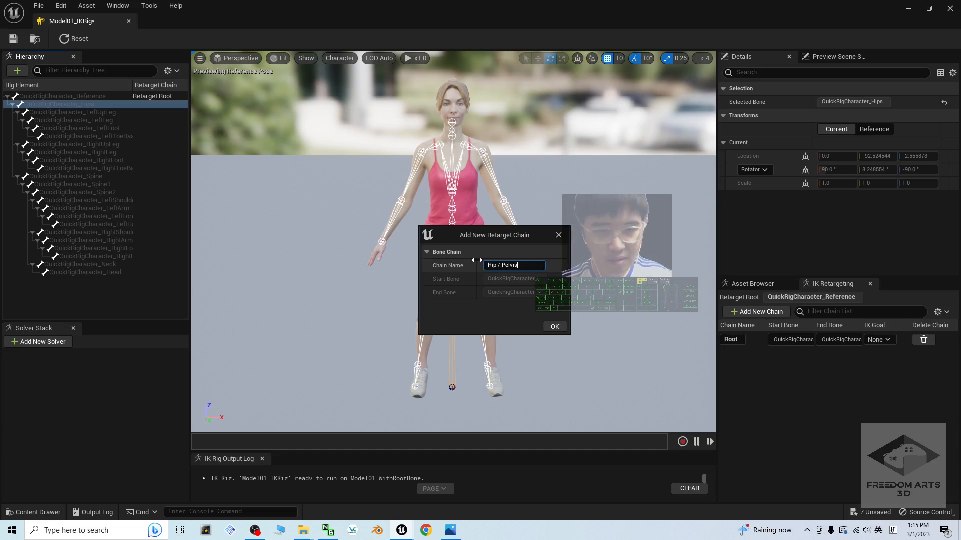
left_click(554, 327)
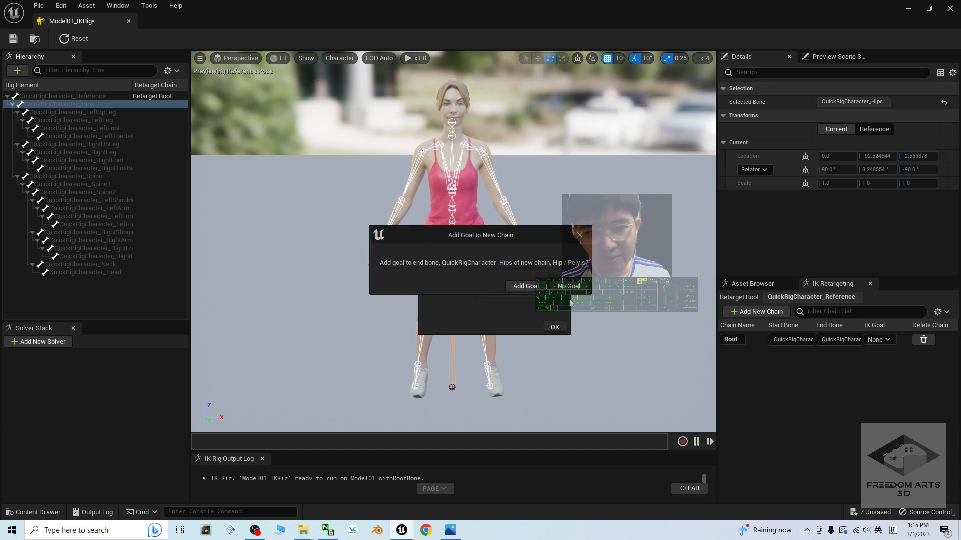
- Create a retarget chain named LeftLeg from the QuickRigCharacter_LeftUpLeg through QuickRigCharacter_LeftToeBase bones, with no IK goal
left_click(105, 113)
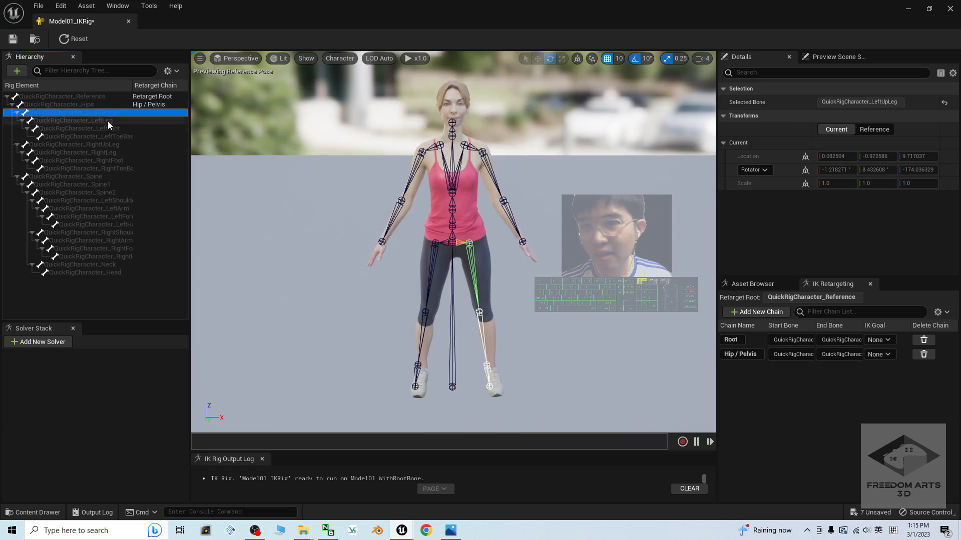
left_click(99, 120)
left_click(102, 113)
left_click(107, 120)
left_click(109, 129)
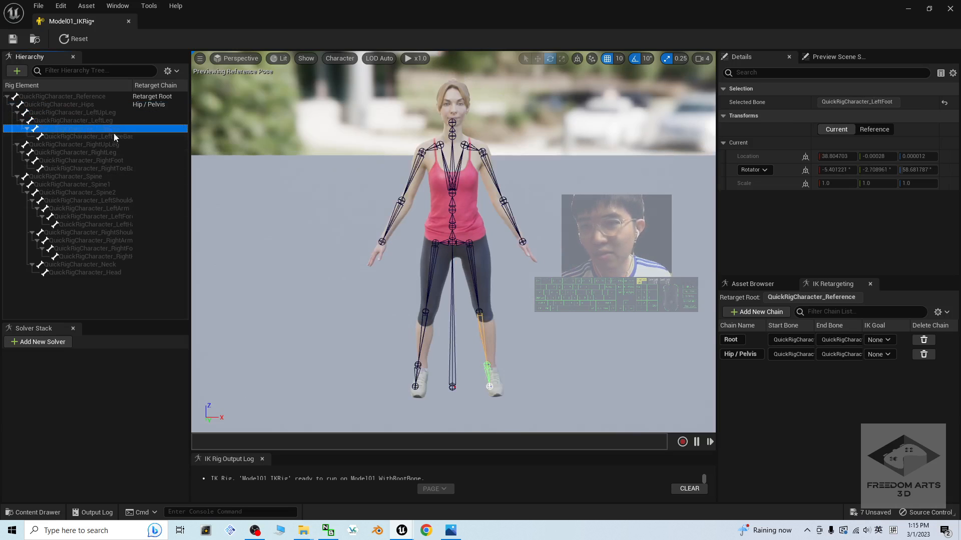
left_click(113, 135)
left_click(104, 113)
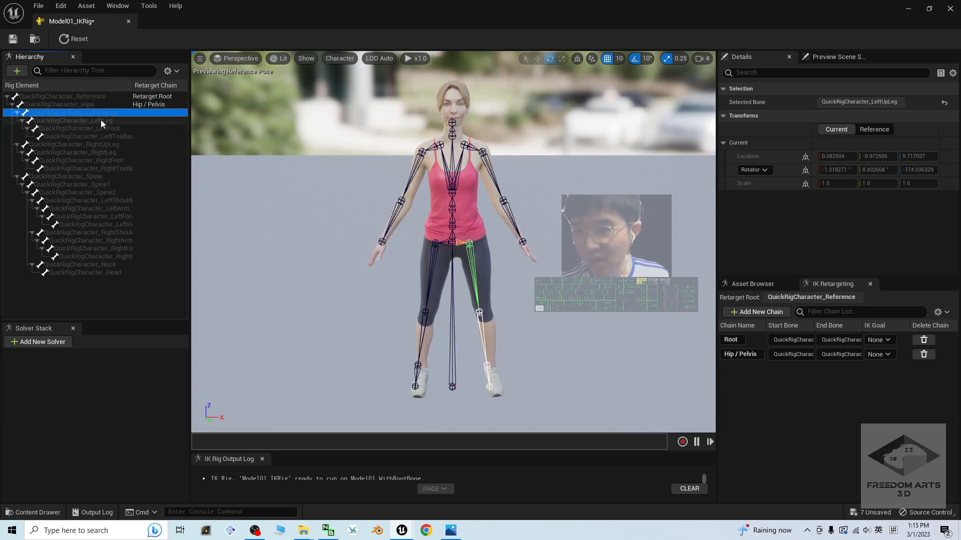
left_click(103, 120, "shift")
left_click(108, 128, "shift")
left_click(113, 135, "shift")
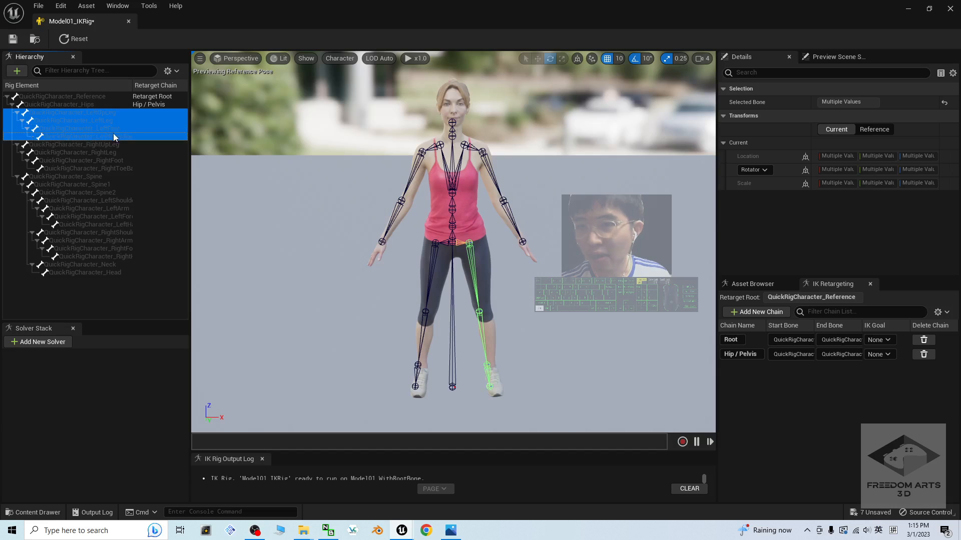
scroll(481, 326, "up", 3)
scroll(496, 370, "down", 3)
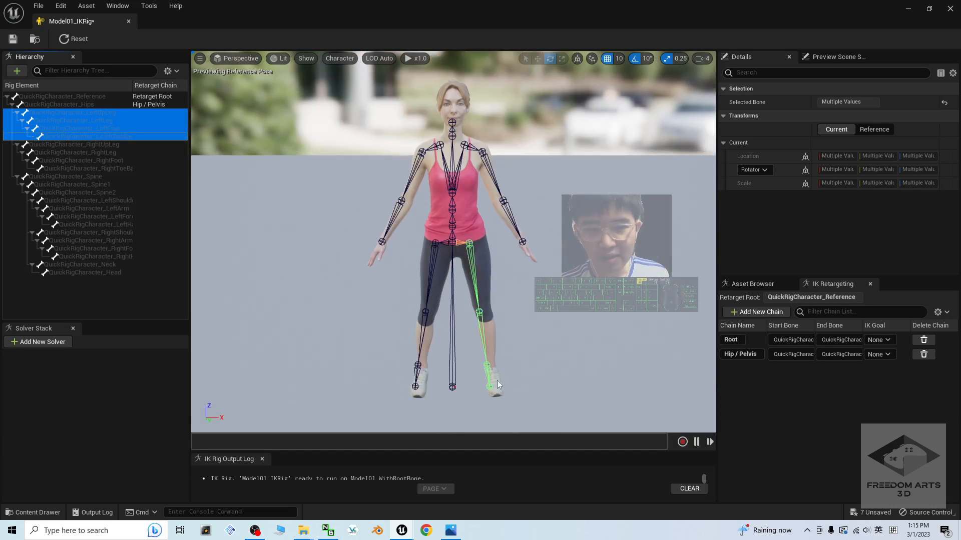
right_click(107, 121)
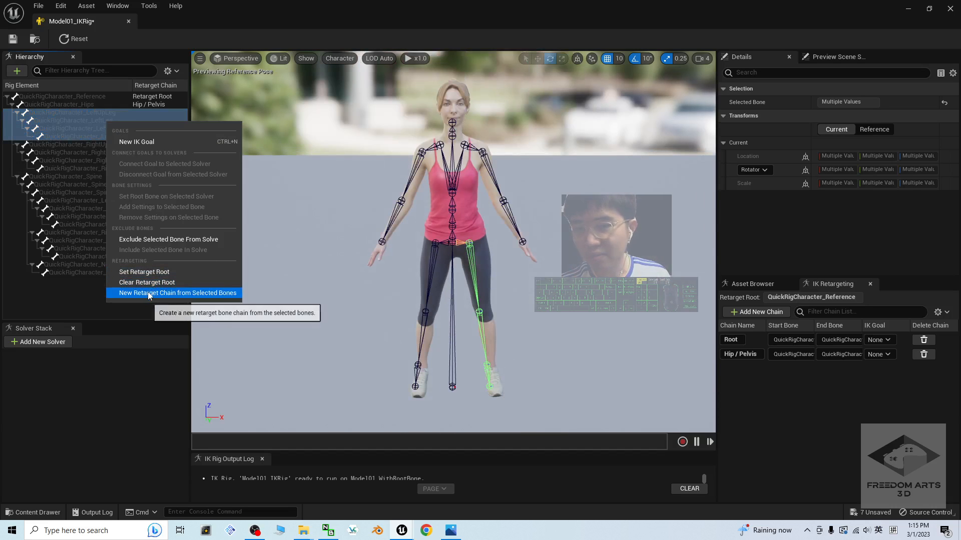
left_click(151, 292)
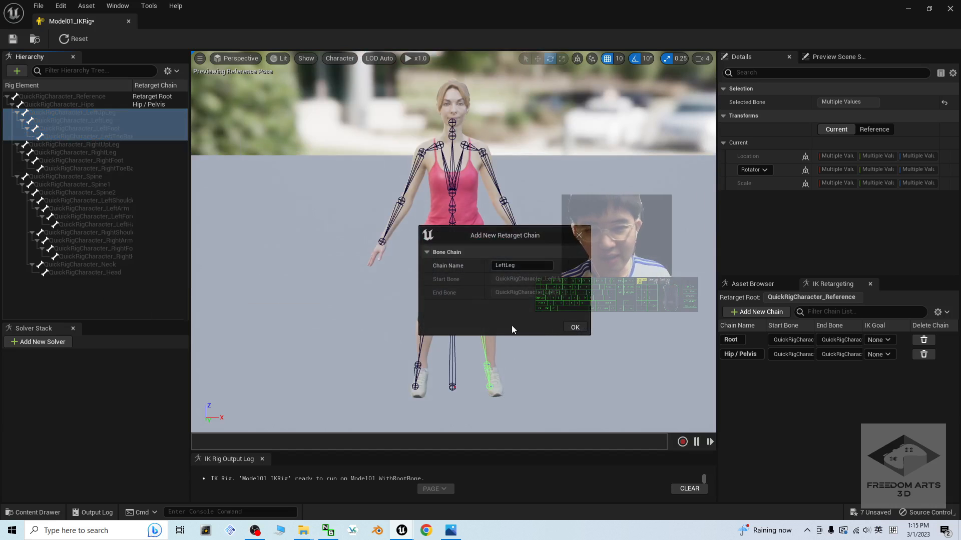
left_click(574, 327)
- Create a retarget chain named RightLeg from the QuickRigCharacter_RightUpLeg through QuickRigCharacter_RightToeBase bones, with no IK goal
left_click(110, 144)
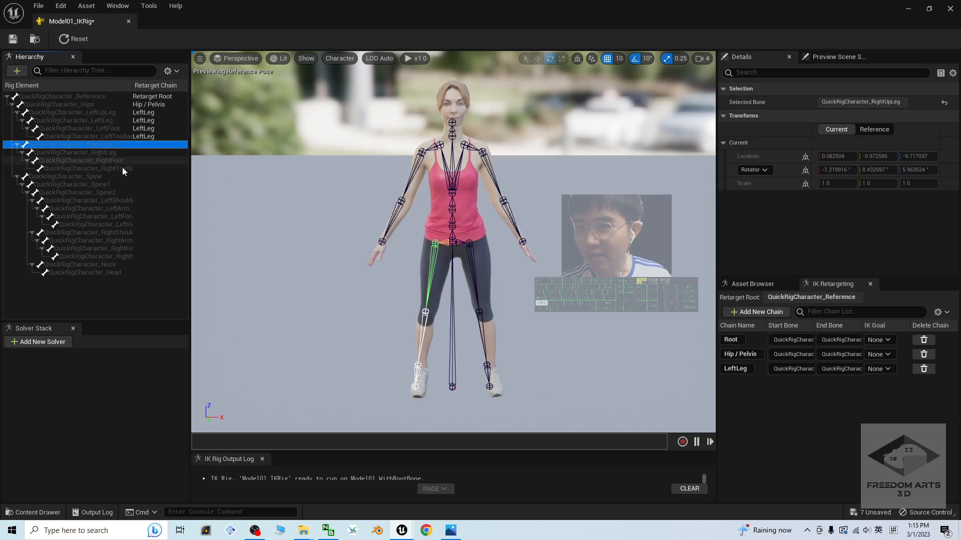
left_click(116, 167, "shift")
right_click(112, 165)
left_click(150, 336)
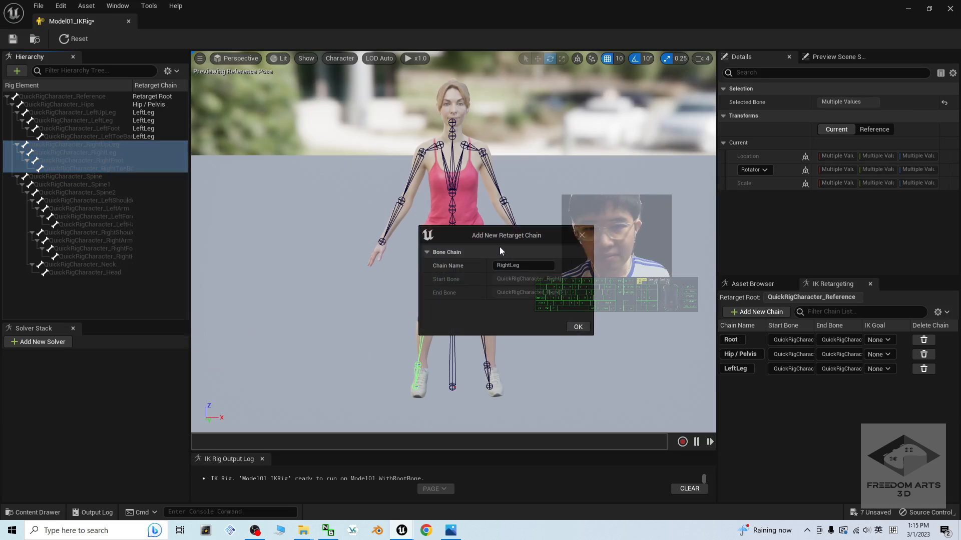
left_click(565, 326)
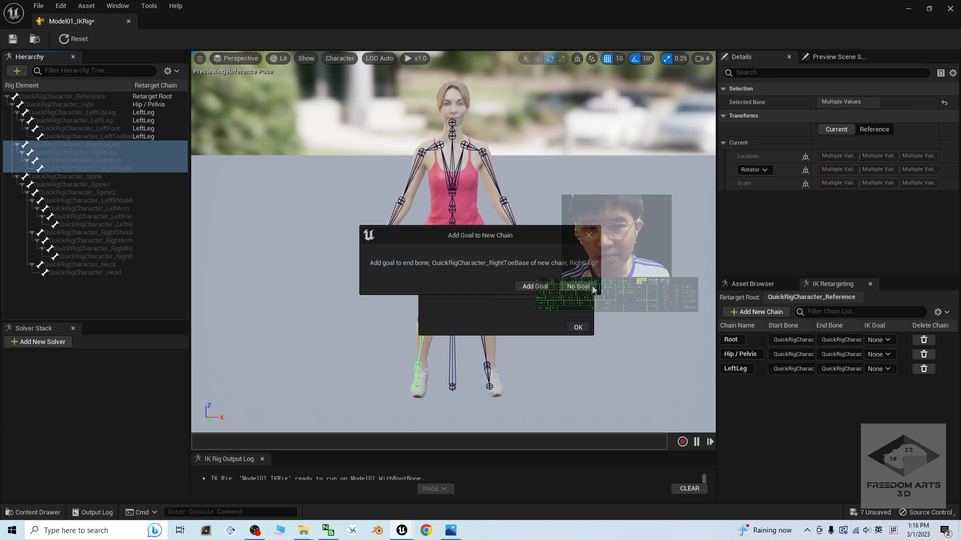
left_click(593, 288)
- Create a retarget chain named Spine from the QuickRigCharacter_Spine through QuickRigCharacter_Spine2 bones, with no IK goal
left_click(88, 175)
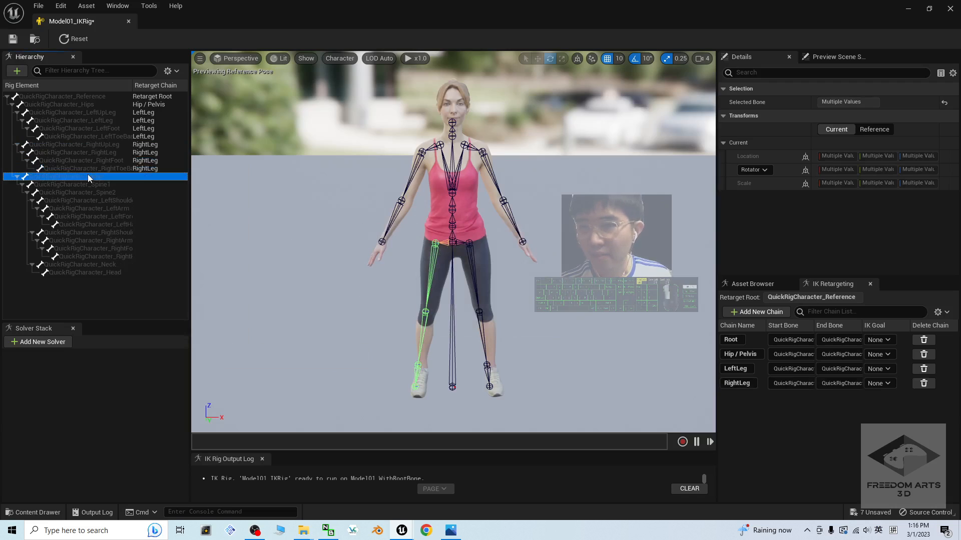
left_click(114, 194, "shift")
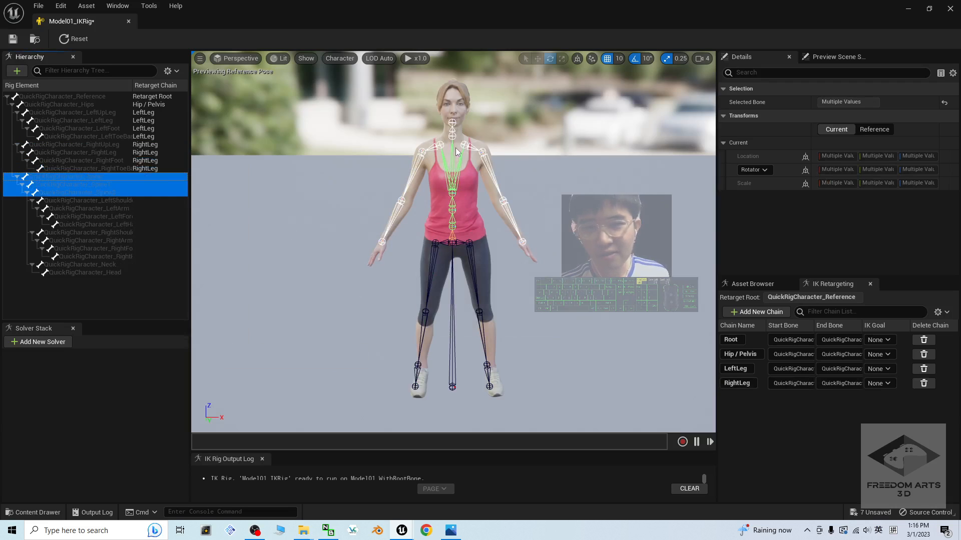
right_click(142, 186)
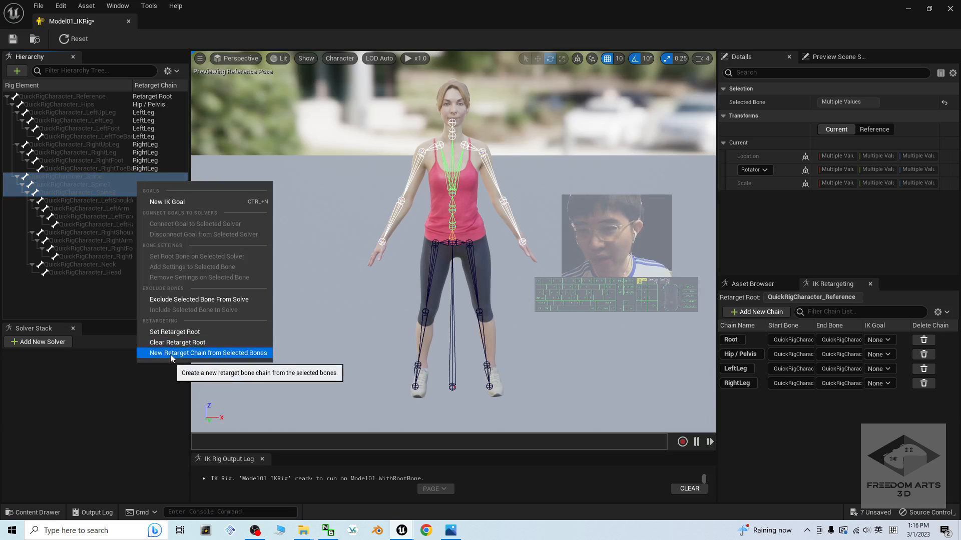
left_click(200, 352)
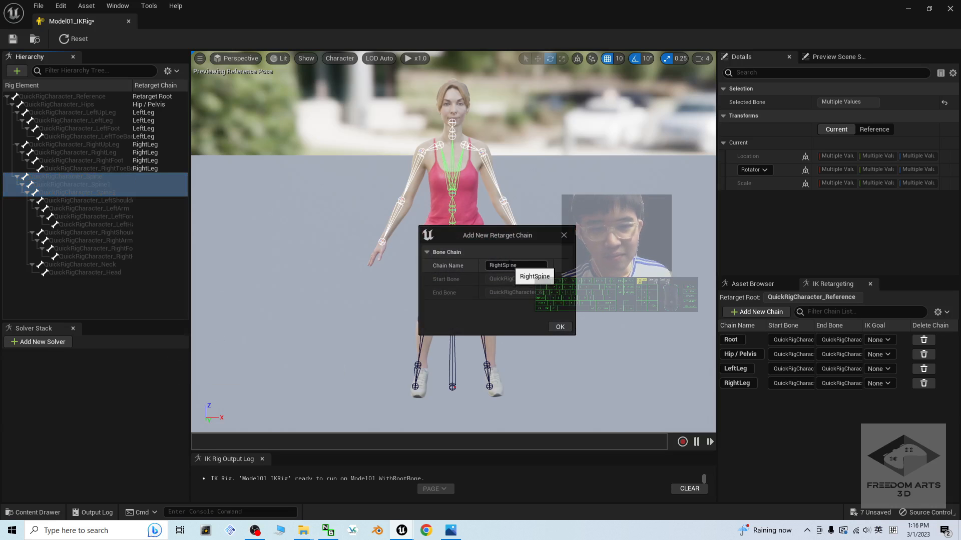
left_click_drag(503, 265, 423, 265)
key("BackSpace")
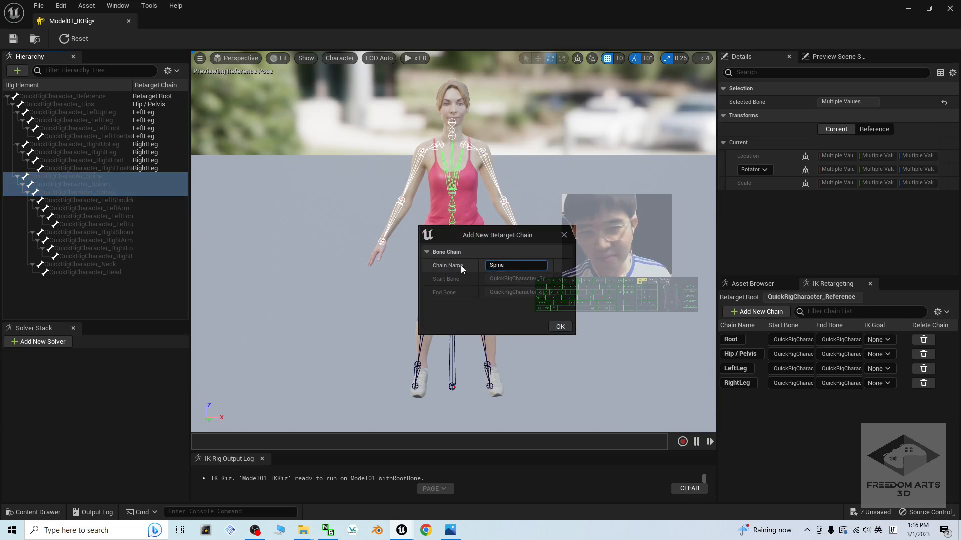
left_click(560, 327)
left_click(563, 286)
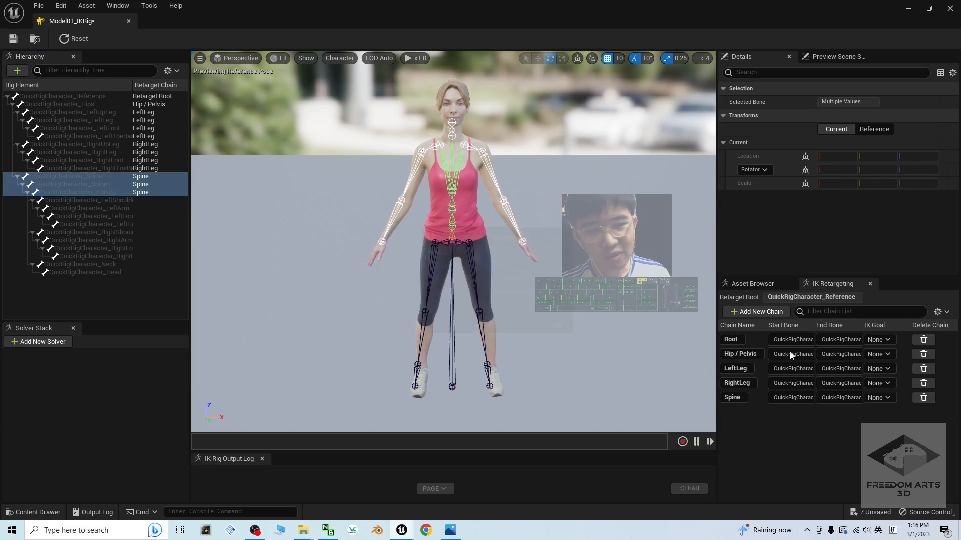
- Create a retarget chain named LeftArm from the QuickRigCharacter_LeftShoulder through QuickRigCharacter_LeftHand bones, with no IK goal
left_click(97, 200)
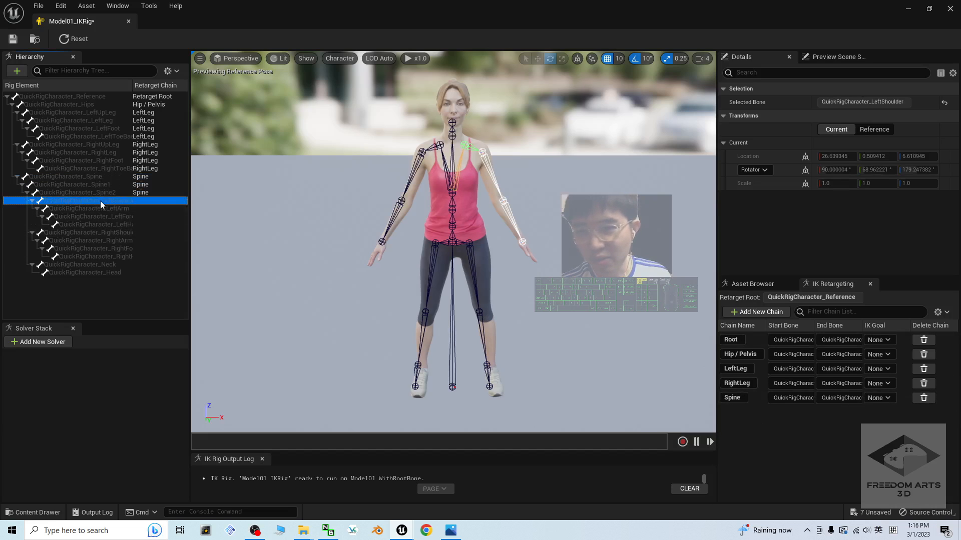
left_click(108, 208, "ctrl")
left_click(113, 216, "ctrl")
left_click(115, 224, "ctrl")
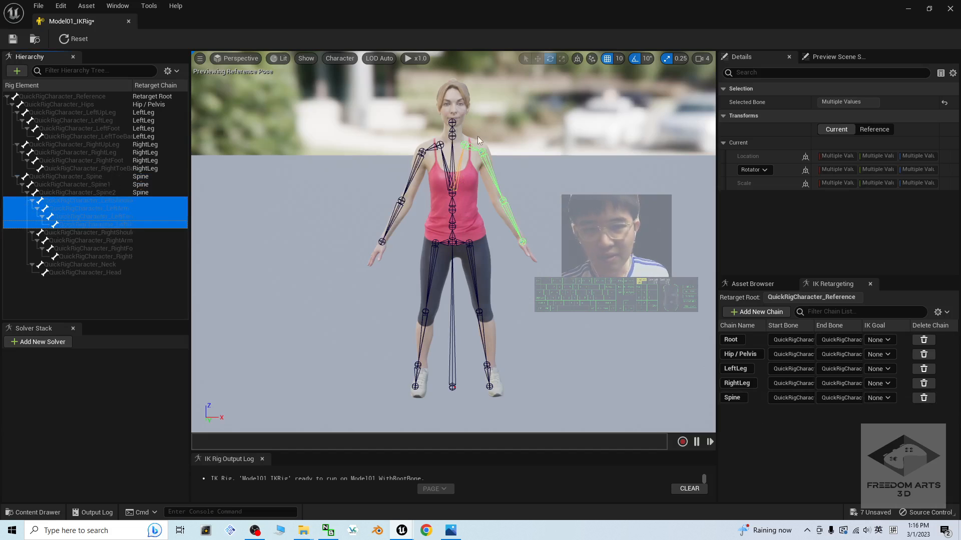
scroll(486, 135, "up", 2)
right_click(148, 211)
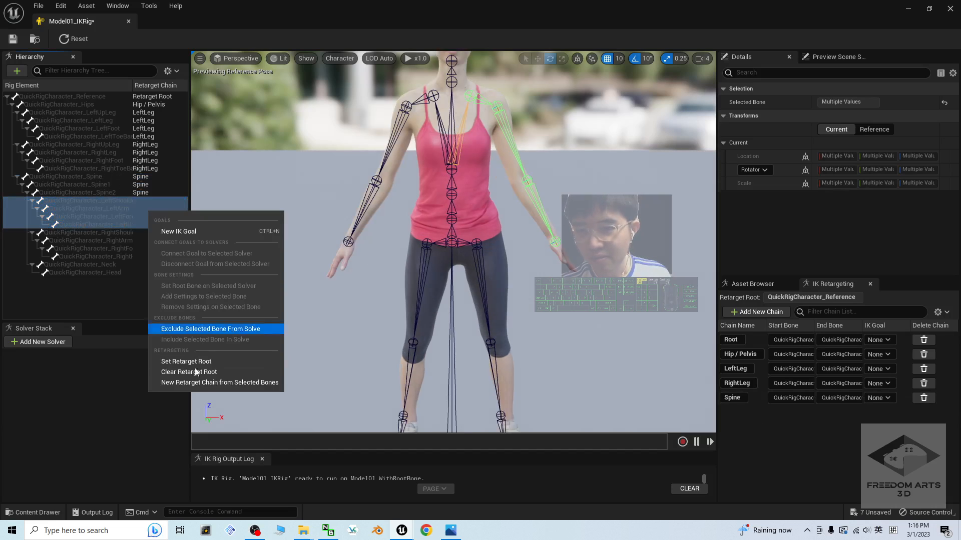
left_click(210, 329)
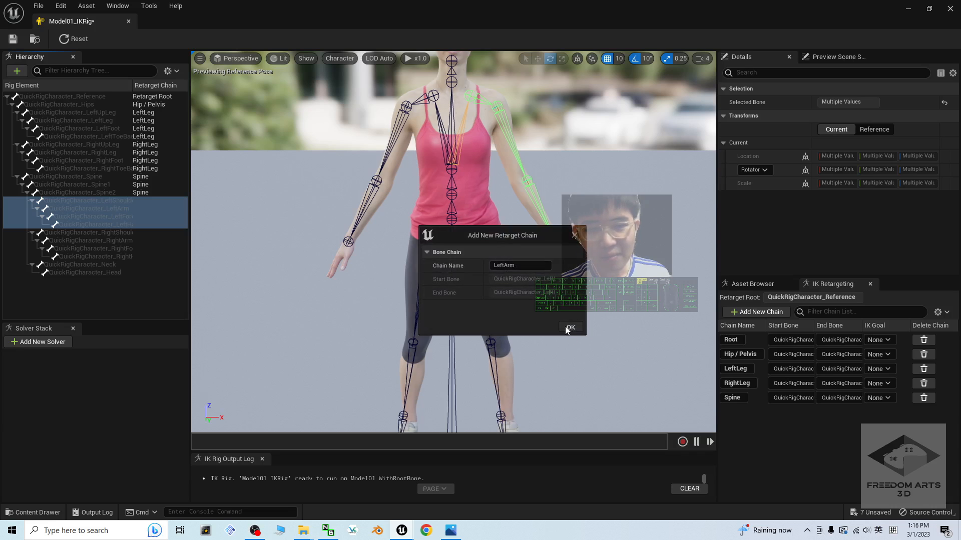
left_click(570, 328)
left_click(568, 285)
- Create a retarget chain named RightArm from the QuickRigCharacter_RightShoulder through QuickRigCharacter_RightHand bones, with no IK goal
left_click(125, 233)
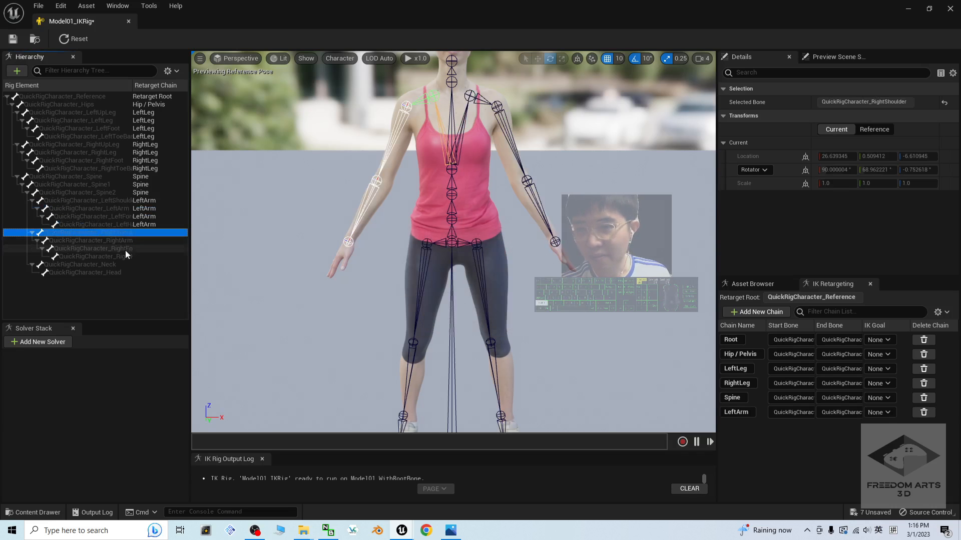
left_click(125, 255, "shift")
right_click(125, 254)
left_click(179, 429)
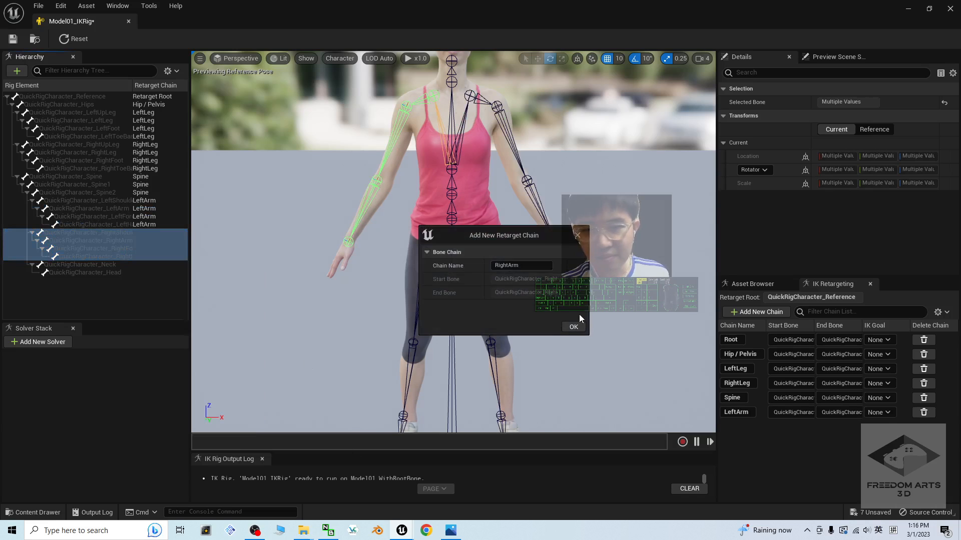
left_click(573, 327)
left_click(573, 287)
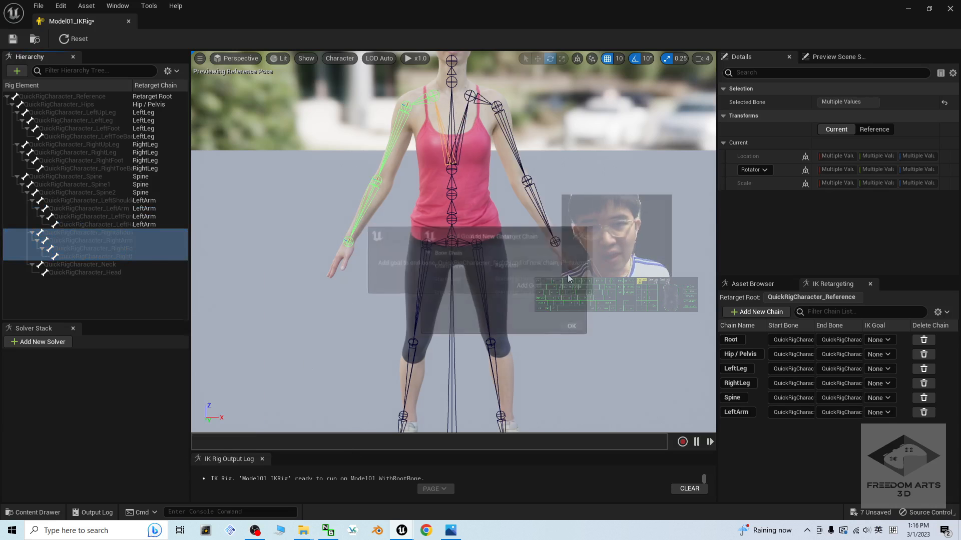
- Create a retarget chain named Head from the QuickRigCharacter_Neck and QuickRigCharacter_Head bones, with no IK goal
left_click(103, 266)
left_click(120, 273, "shift")
right_click(142, 263)
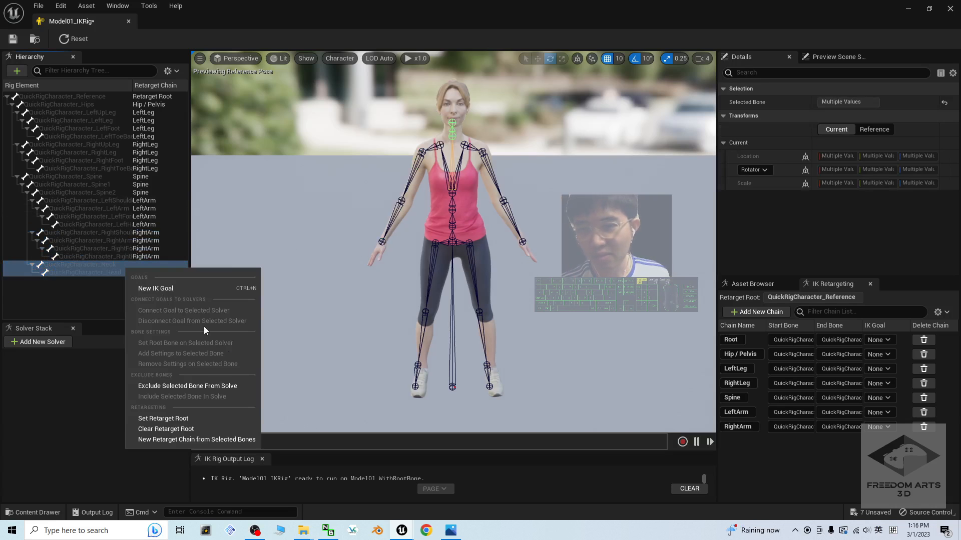
left_click(176, 443)
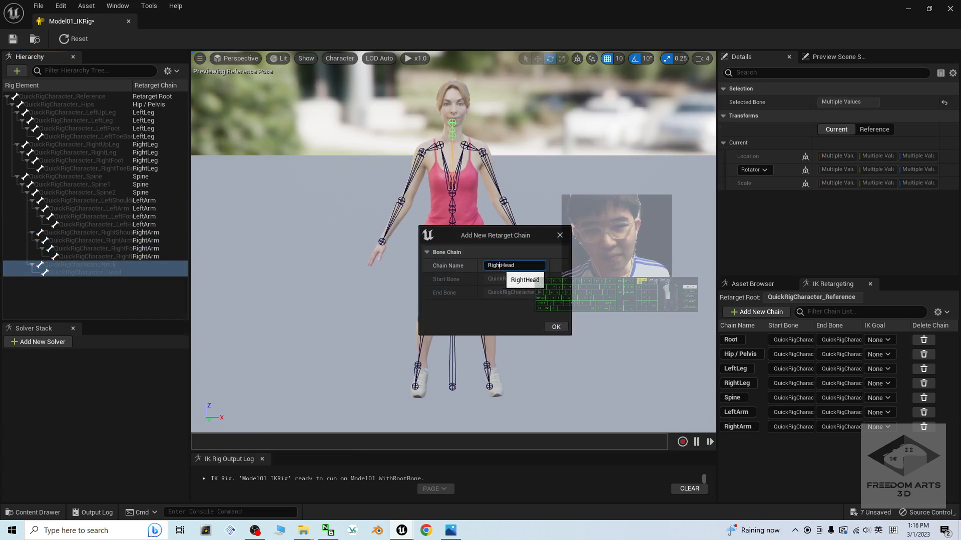
left_click_drag(500, 265, 464, 266)
key("BackSpace")
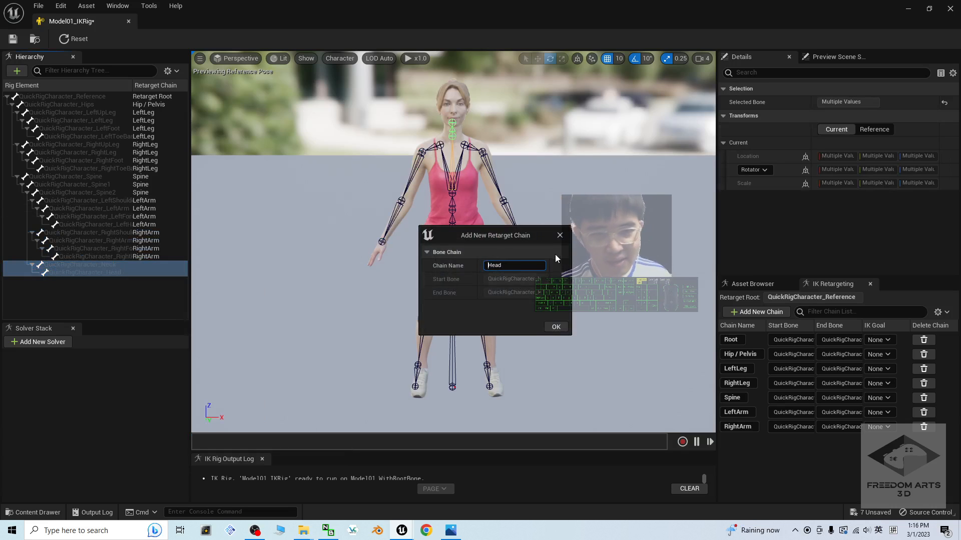
left_click(556, 326)
left_click(565, 285)
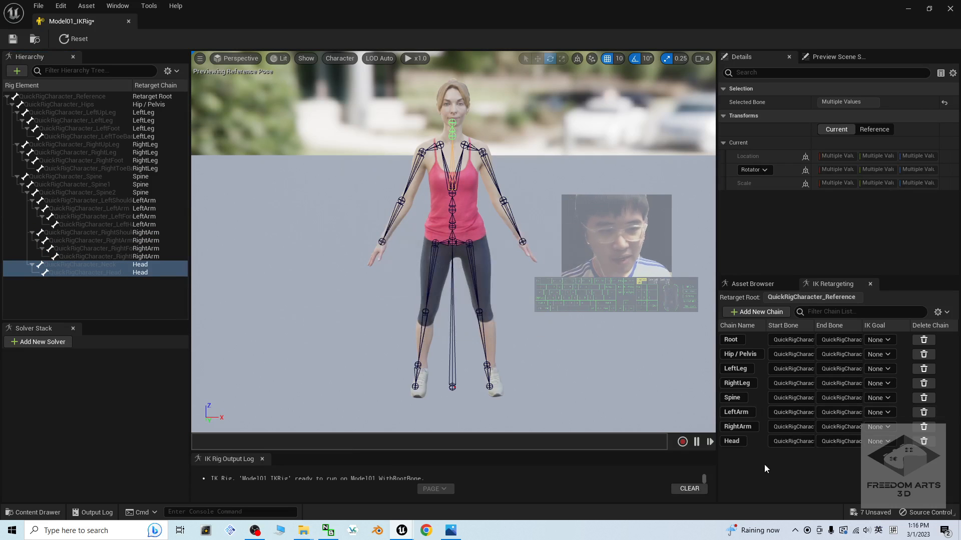
- Save the Model01_IKRig asset and close its editor
left_click(13, 39)
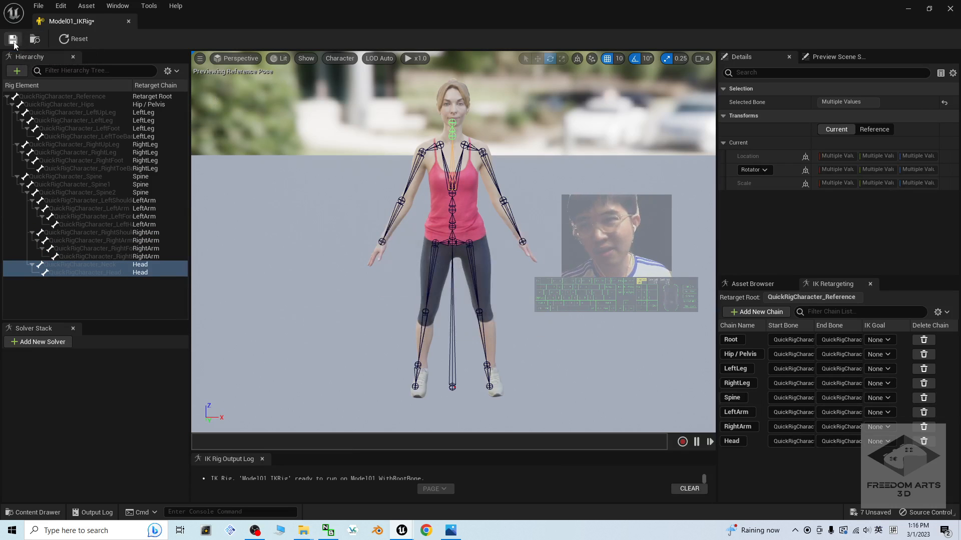
left_click(949, 8)
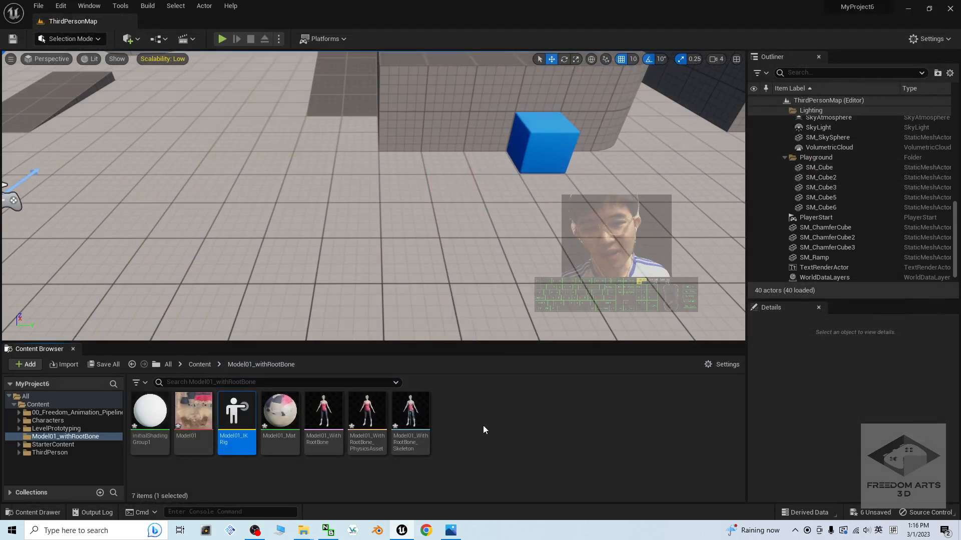
- Open the Model01_WithRootBone_Skeleton asset and enable Show Retargeting Options for its skeleton tree
double_click(411, 414)
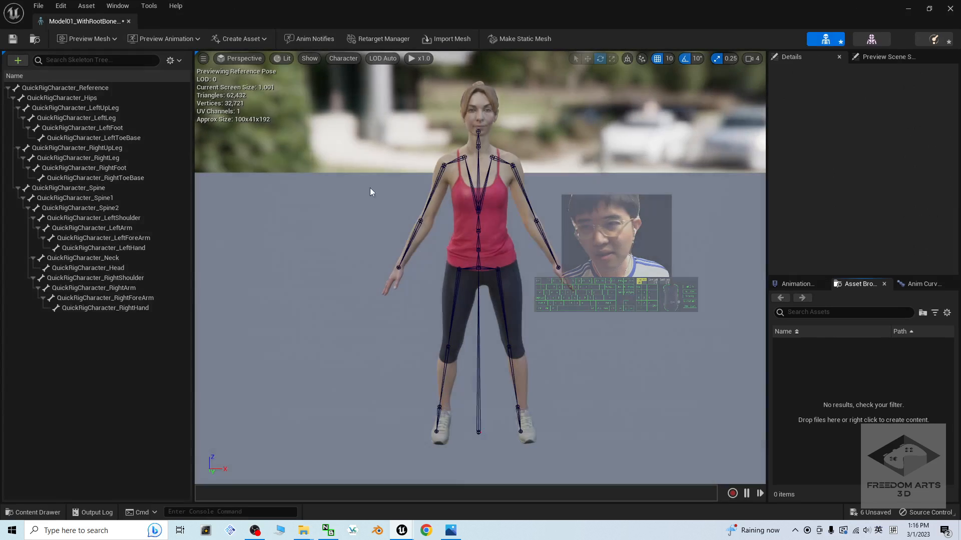
left_click(92, 89)
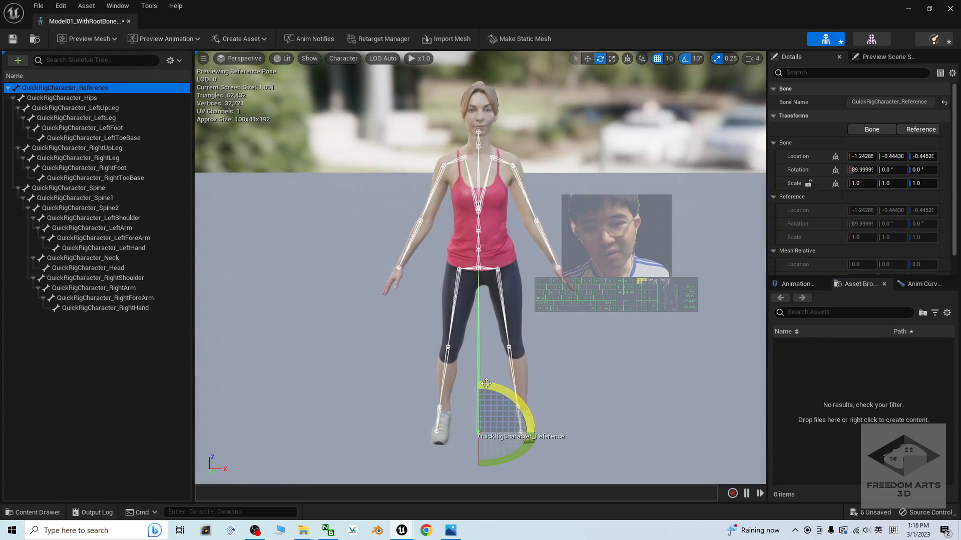
left_click(180, 60)
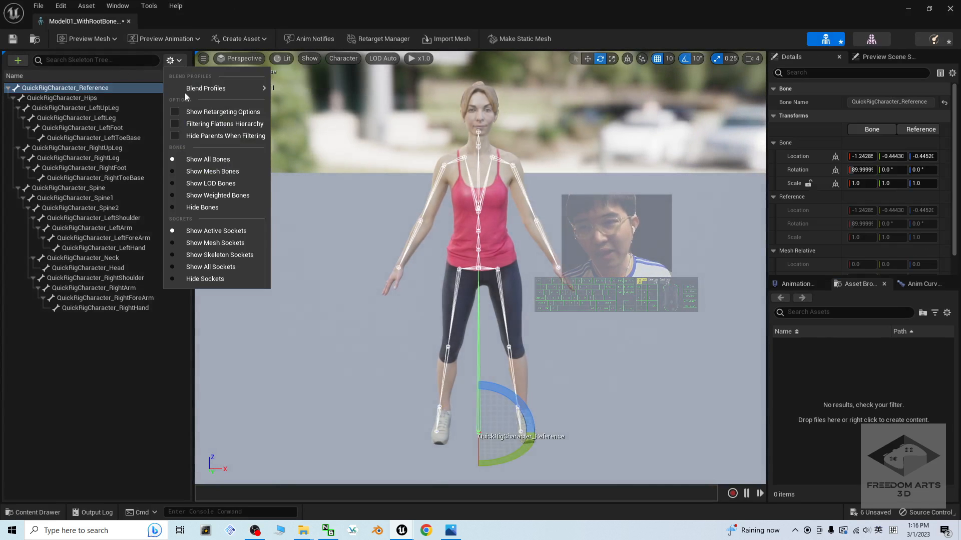
left_click(181, 113)
left_click(156, 146)
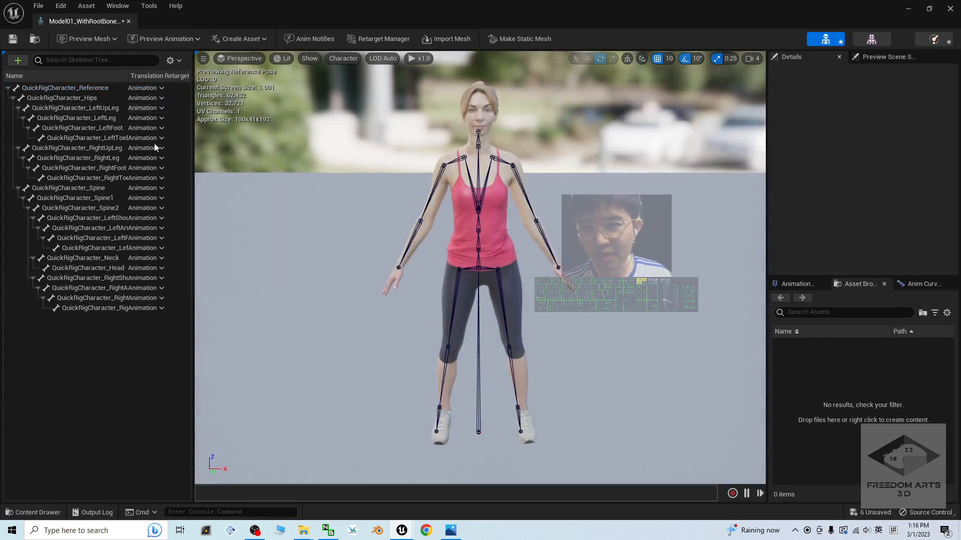
- Set the translation retargeting mode of the QuickRigCharacter_Reference bone to Animation Scaled
left_click(68, 89)
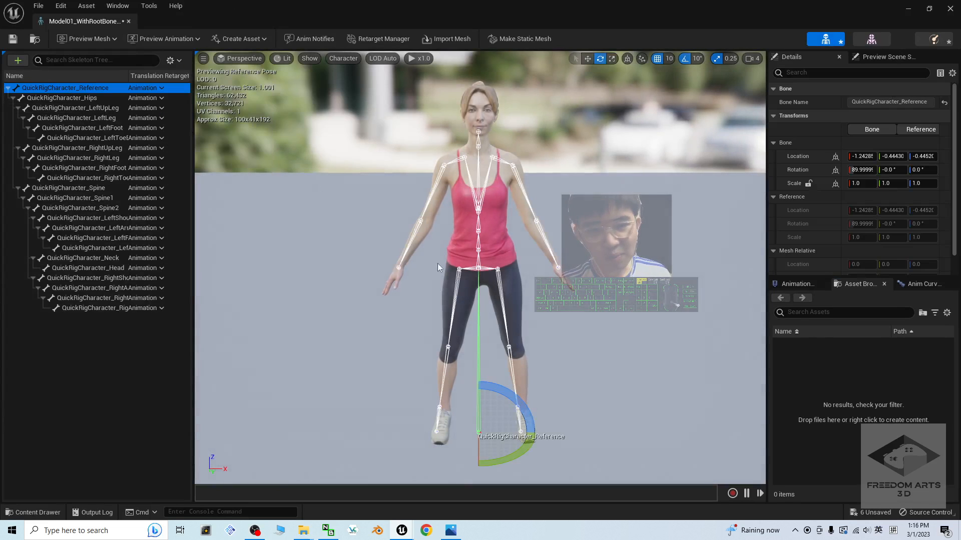
left_click(486, 367)
left_click(100, 88)
left_click(145, 88)
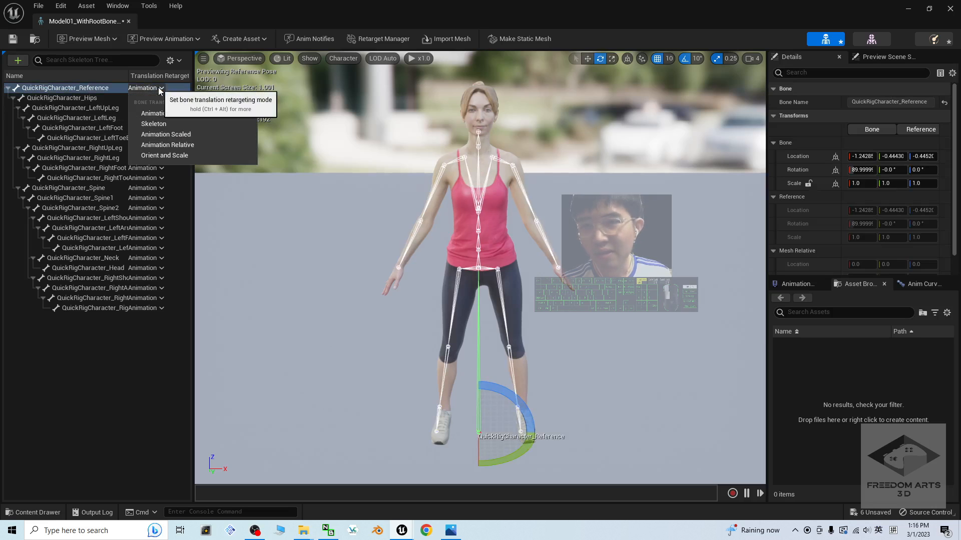
left_click(175, 135)
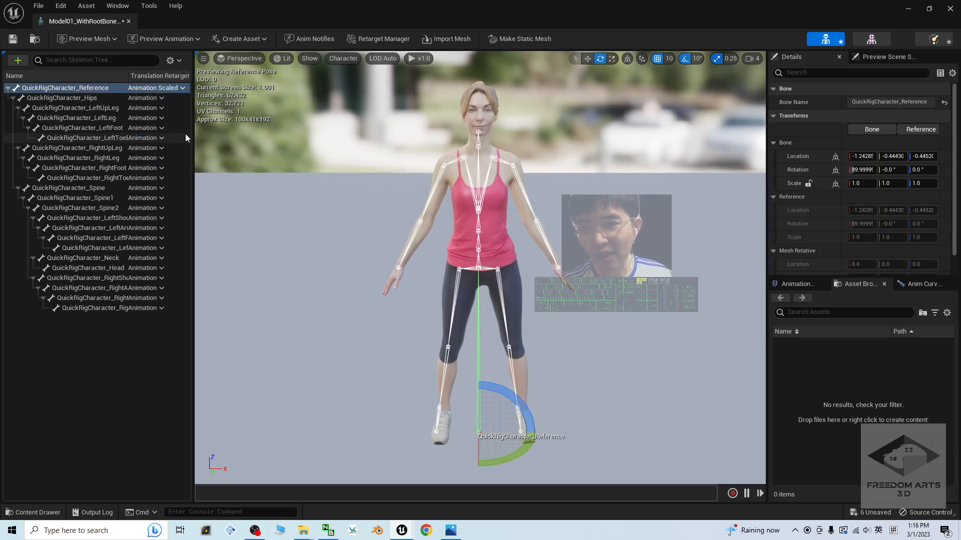
- Set the translation retargeting mode of the QuickRigCharacter_Hips bone to Animation Scaled, then save the skeleton and close its editor
left_click(478, 264)
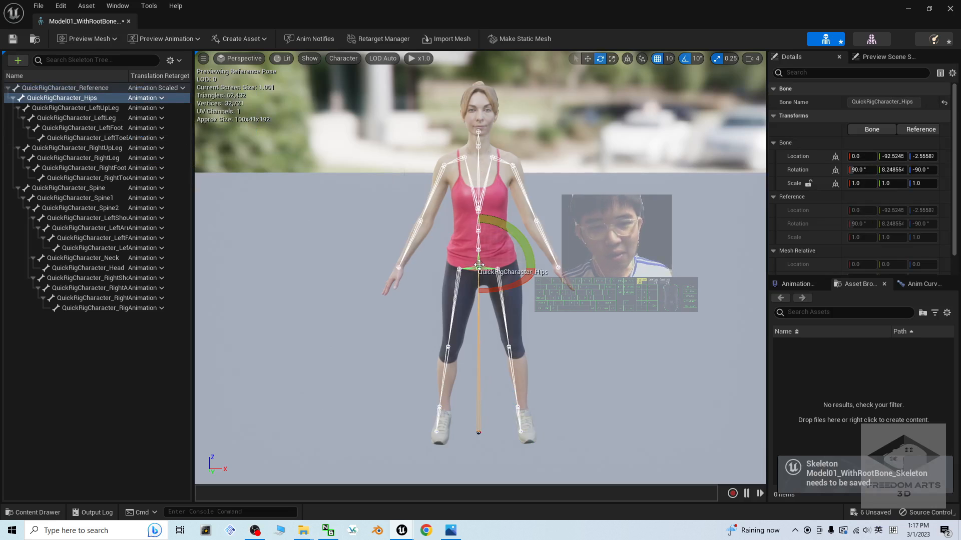
left_click(161, 97)
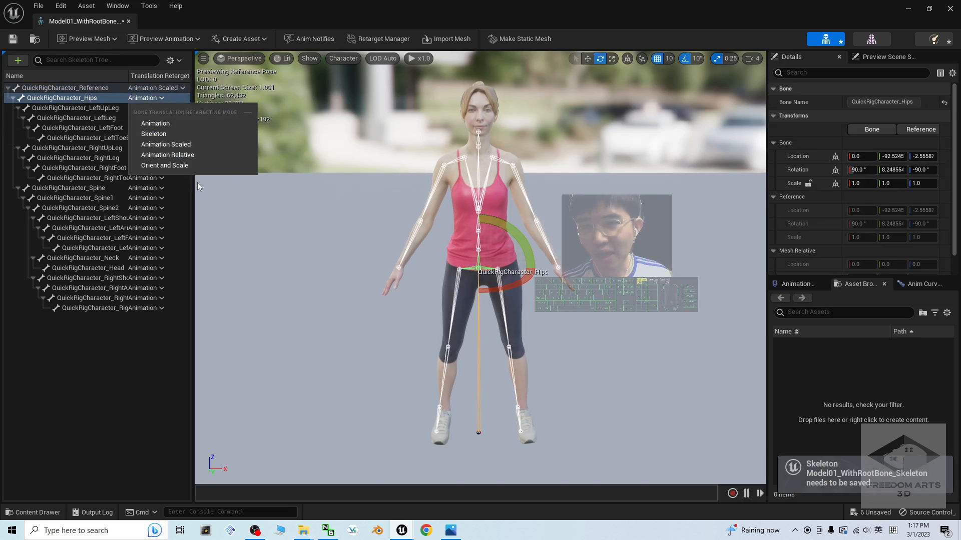
left_click(187, 146)
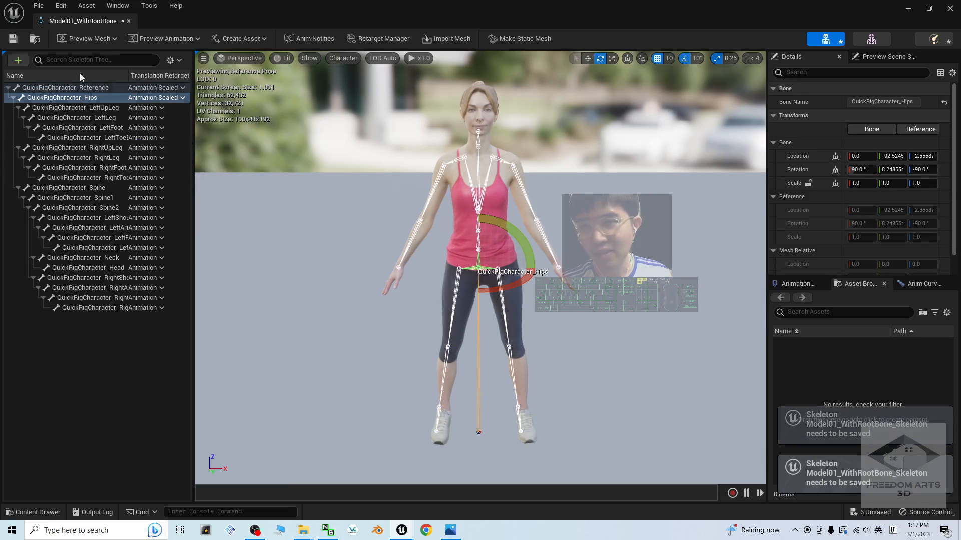
left_click(13, 39)
left_click(945, 16)
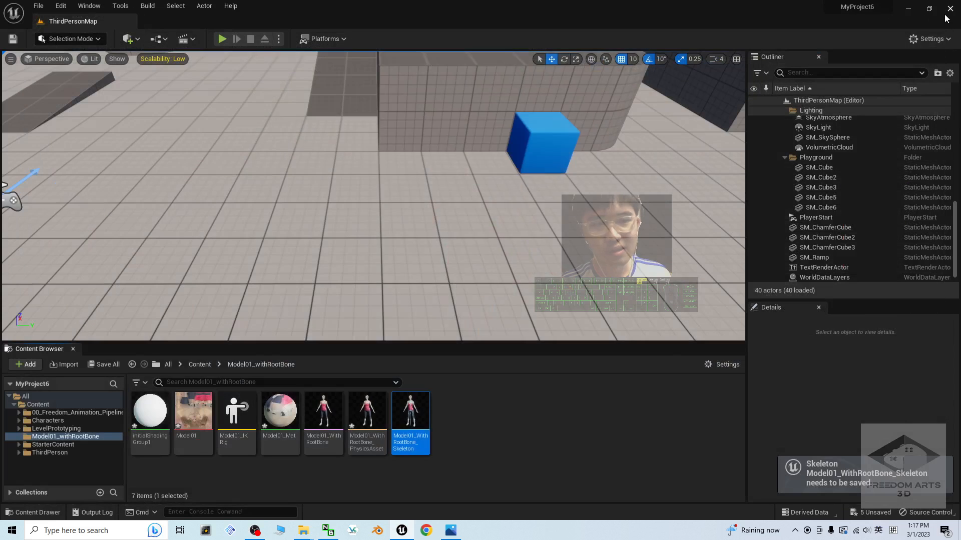
- Create an IK Retargeter in the Model01_withRootBone folder with UE4_Apose_IKRig_HasRootBone as source, and name it UE4Apose_to_Model01_IKRetargeter
left_click(454, 447)
right_click(452, 439)
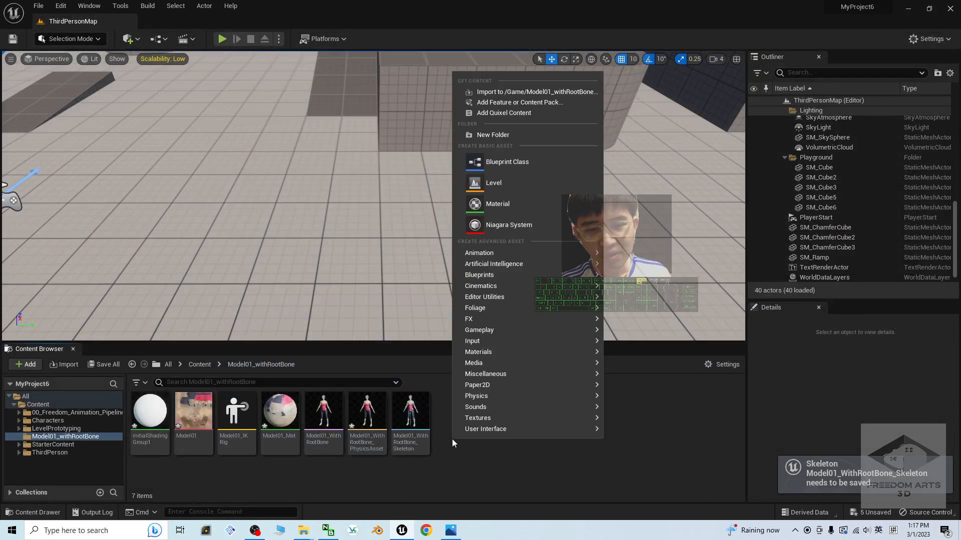
left_click(479, 430)
right_click(479, 430)
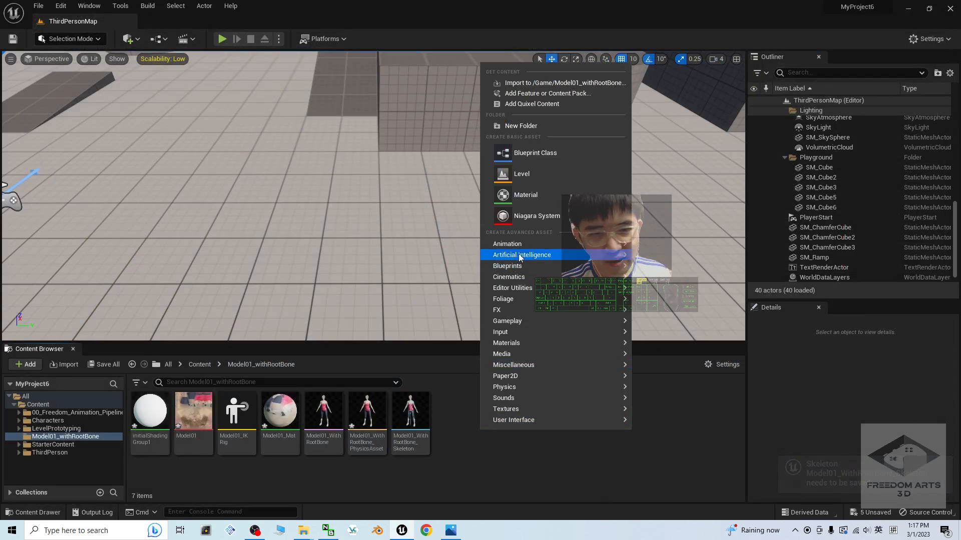
mouse_move(516, 247)
mouse_move(682, 445)
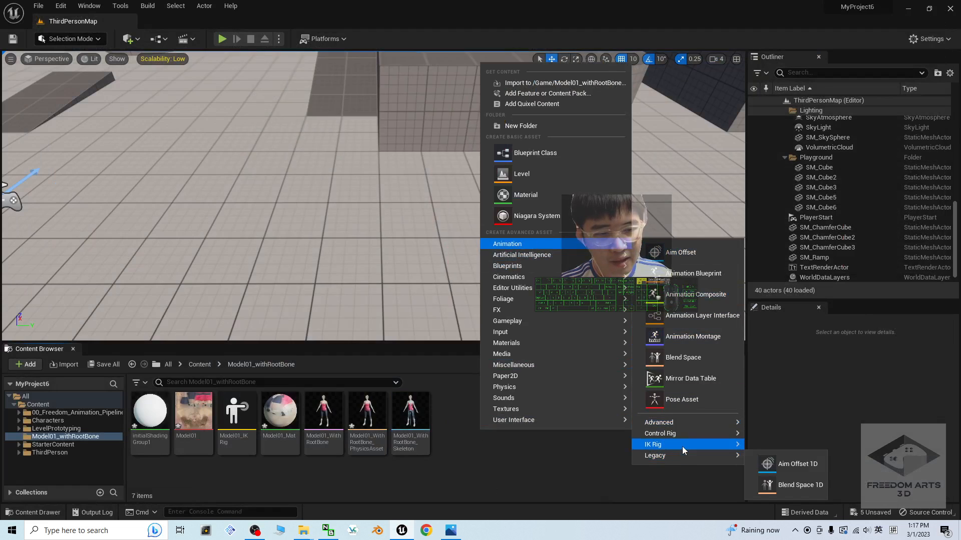
left_click(793, 453)
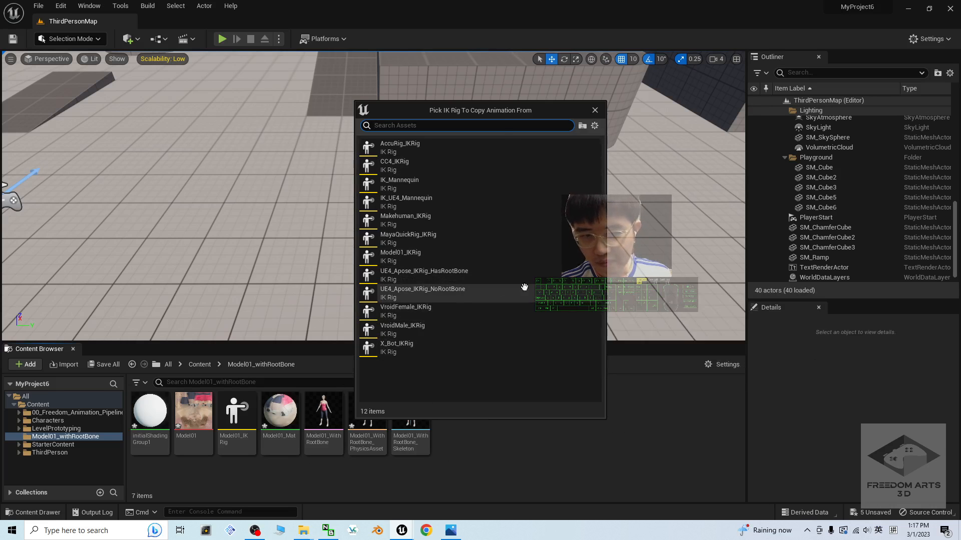
left_click(422, 293)
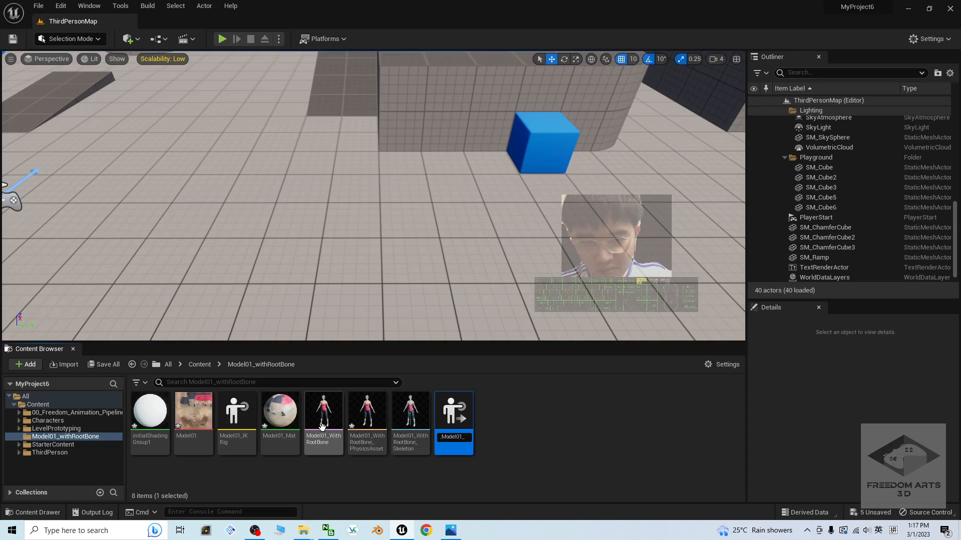
- Open the UE4Apose_to_Model01_IKRetargeter asset, declining the vertical offset for the source root bone
double_click(461, 423)
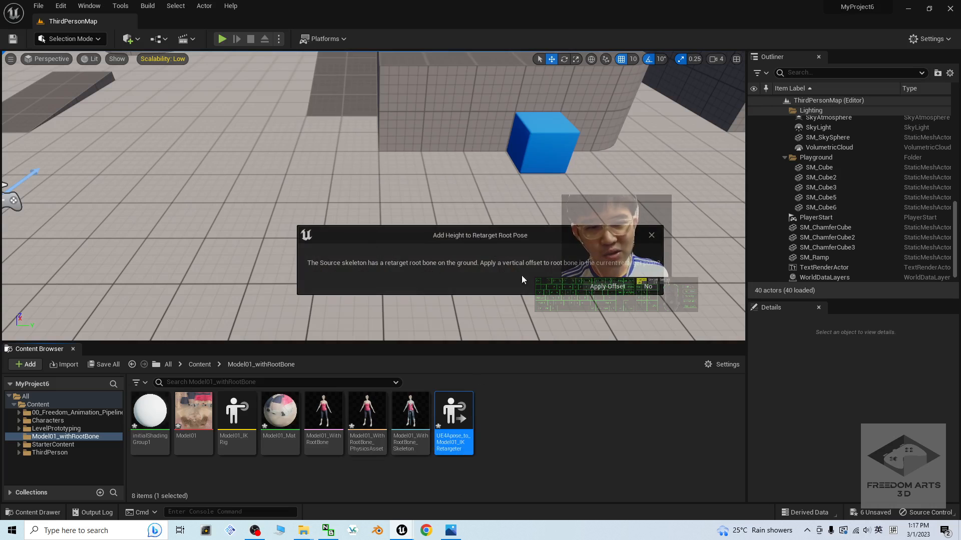
left_click(654, 288)
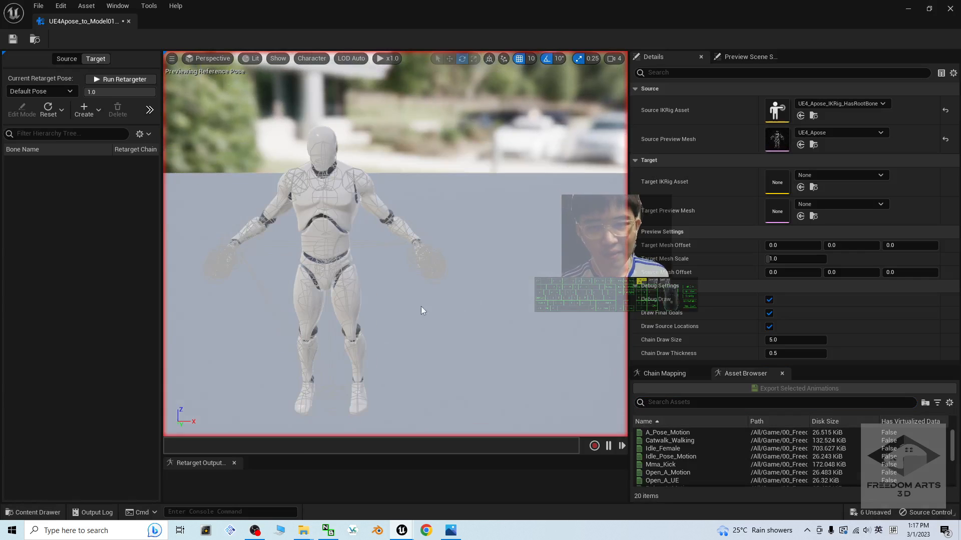
left_click_drag(436, 301, 323, 182)
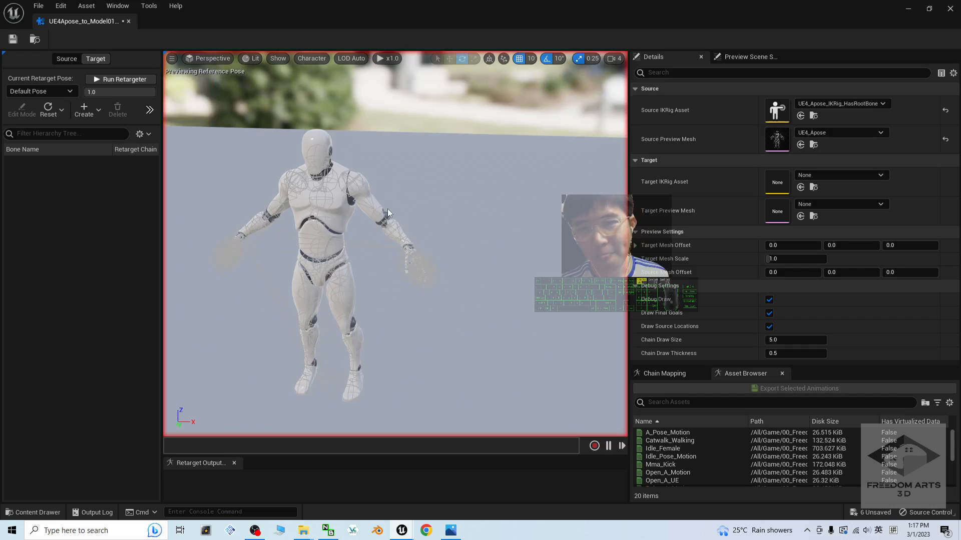
left_click(415, 301)
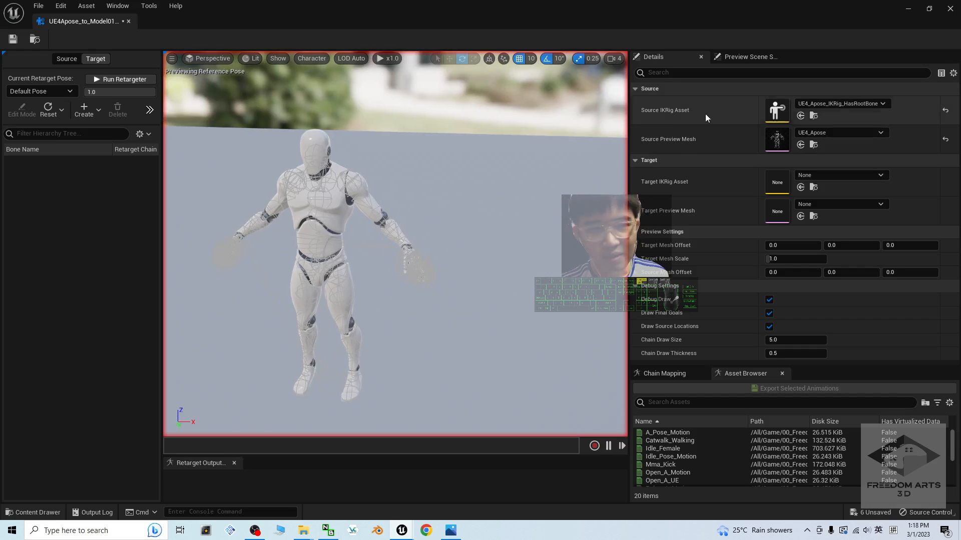
- Assign Model01_IKRig as the target IK Rig, declining the root height offset, and set the Target Mesh Offset X to 150
left_click(841, 176)
scroll(875, 341, "down", 3)
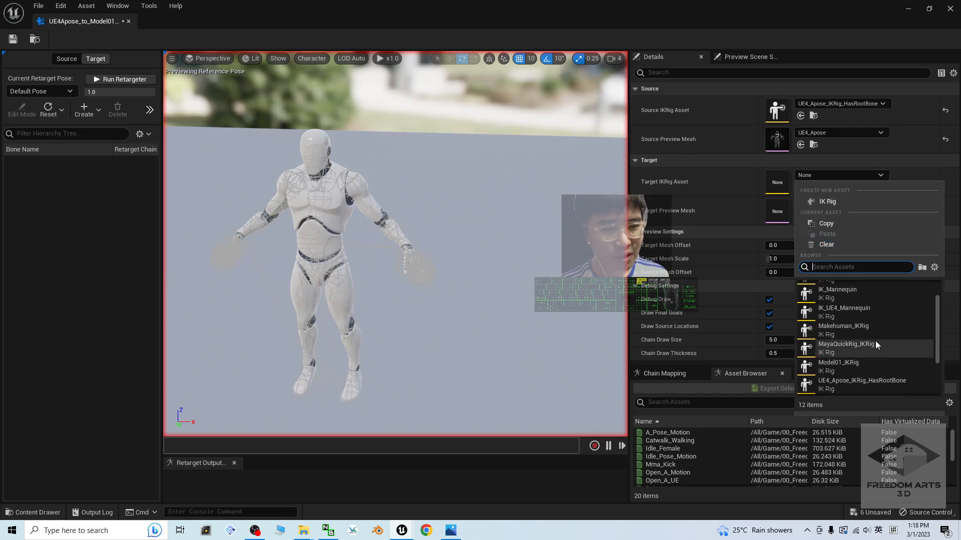
left_click(850, 351)
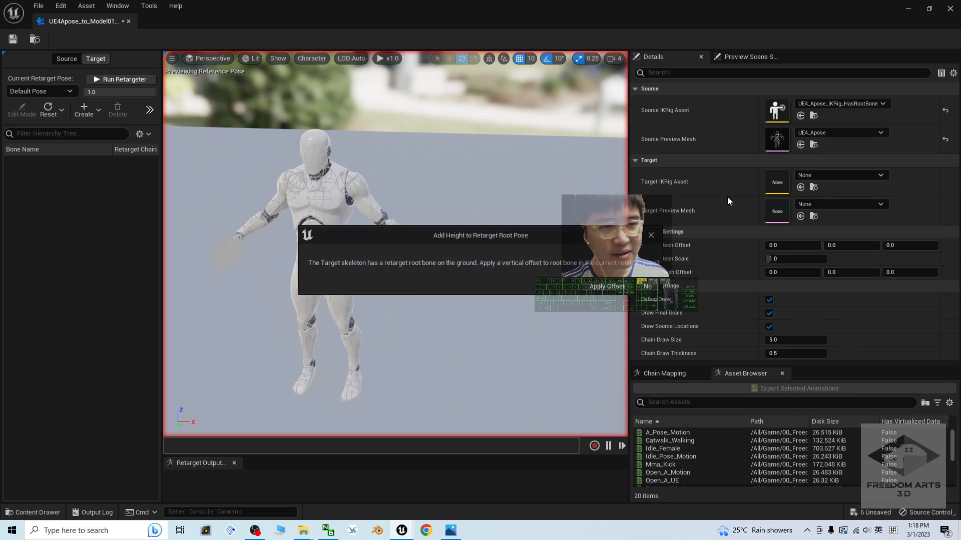
left_click(649, 288)
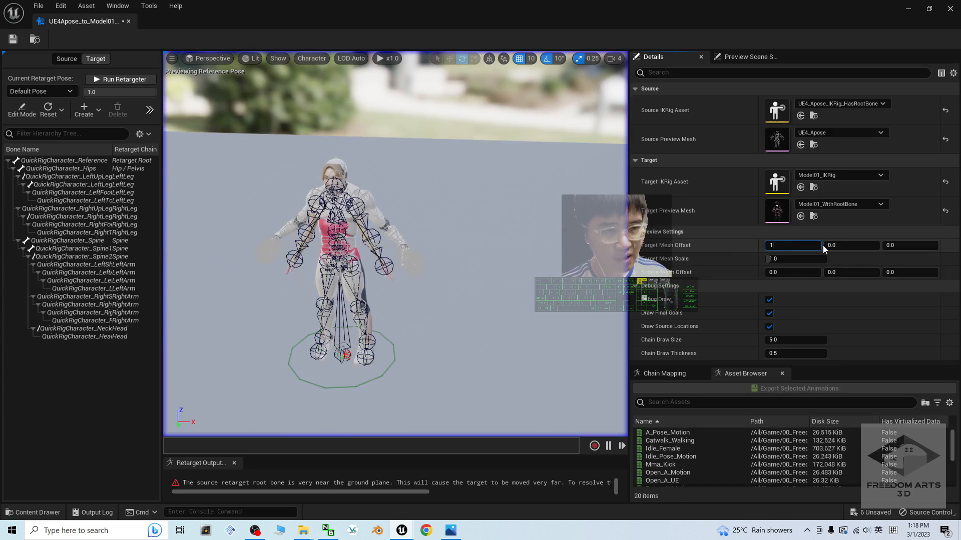
type("50")
key("Return")
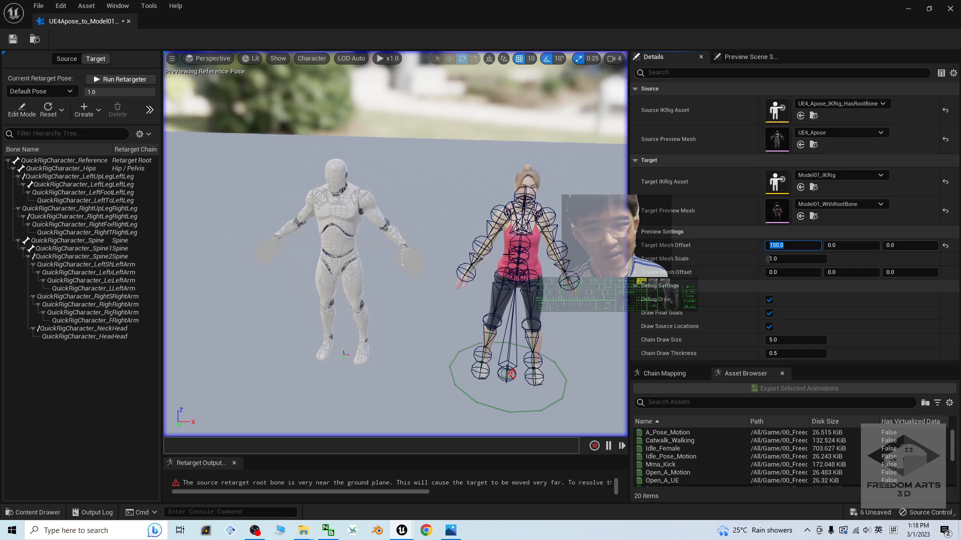
- Set the Bone Draw Size of the preview characters to 1
left_click(90, 304)
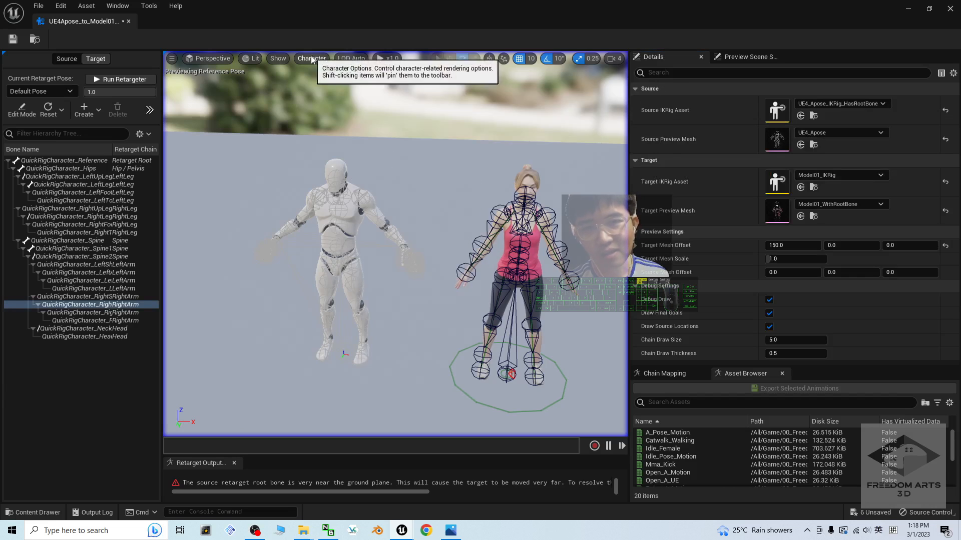
left_click(312, 60)
mouse_move(325, 107)
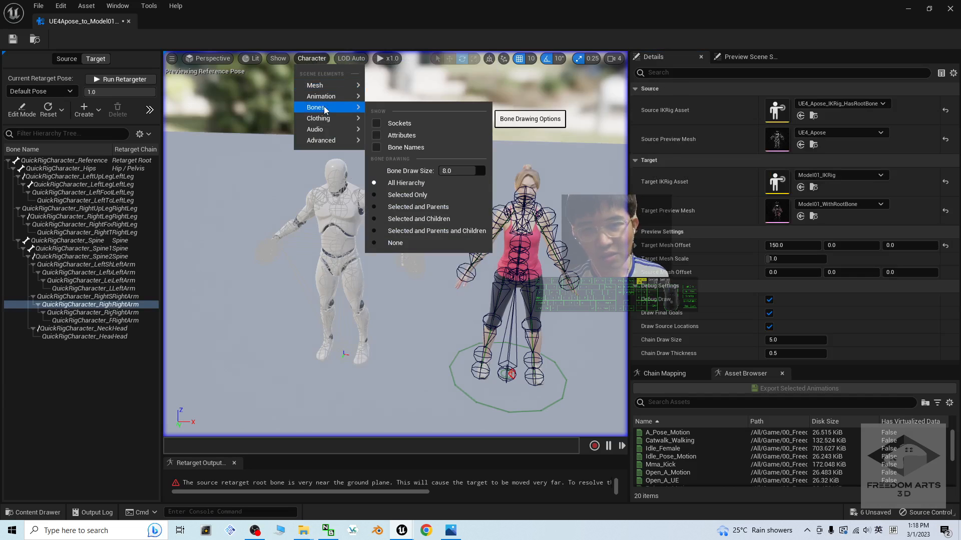
left_click(456, 171)
type("1")
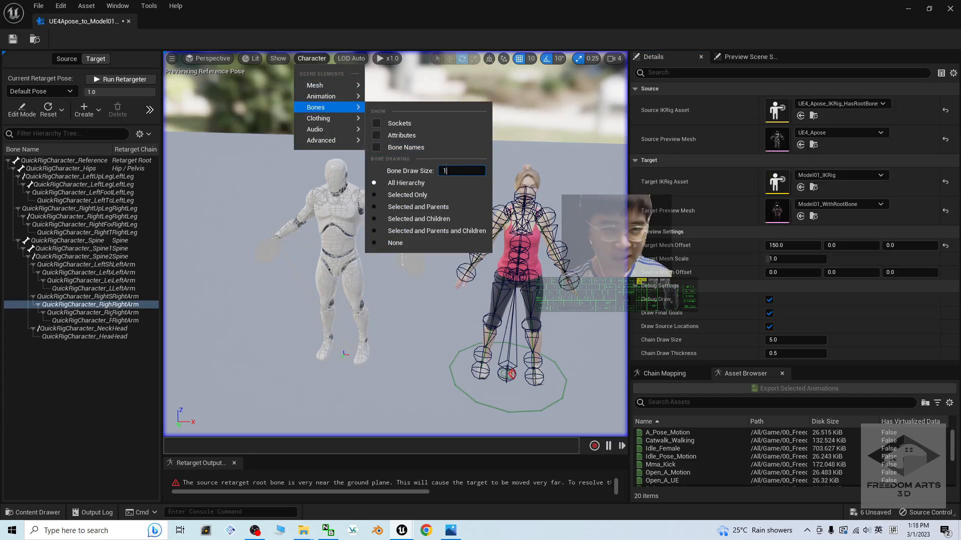
key("Return")
left_click(411, 315)
scroll(424, 383, "down", 4)
mouse_move(424, 383)
left_mouse_down("alt")
mouse_move(394, 375)
mouse_move(350, 266)
left_mouse_up("alt")
scroll(345, 254, "up", 4)
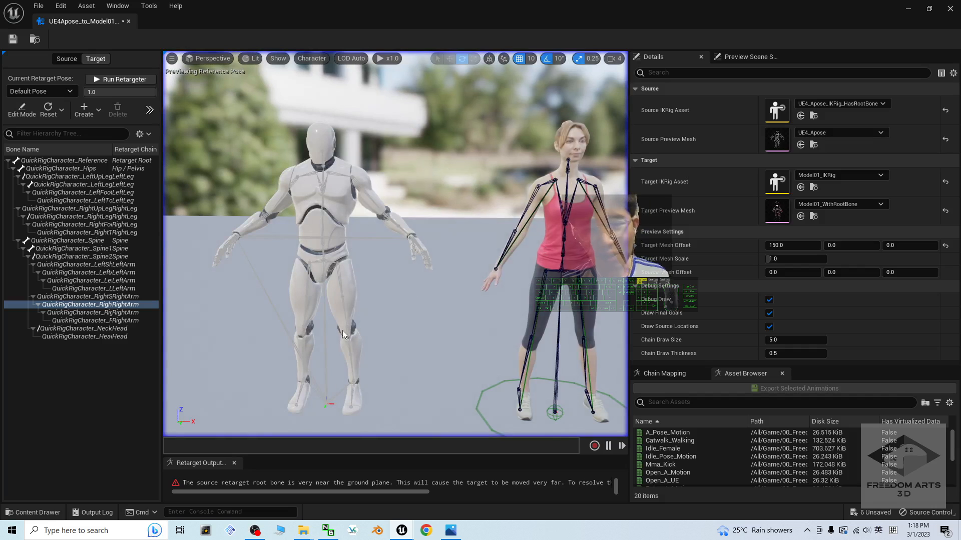
scroll(552, 240, "down", 3)
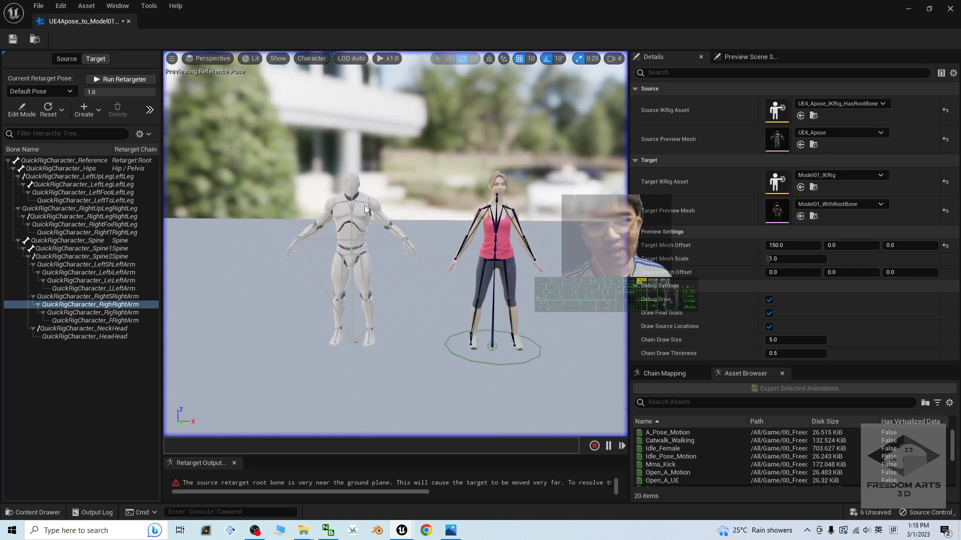
scroll(350, 215, "up", 3)
- Import a retarget pose for the source skeleton from the A_Pose_Motion animation sequence, with the pose name ImportedRetargetPose
left_click(67, 58)
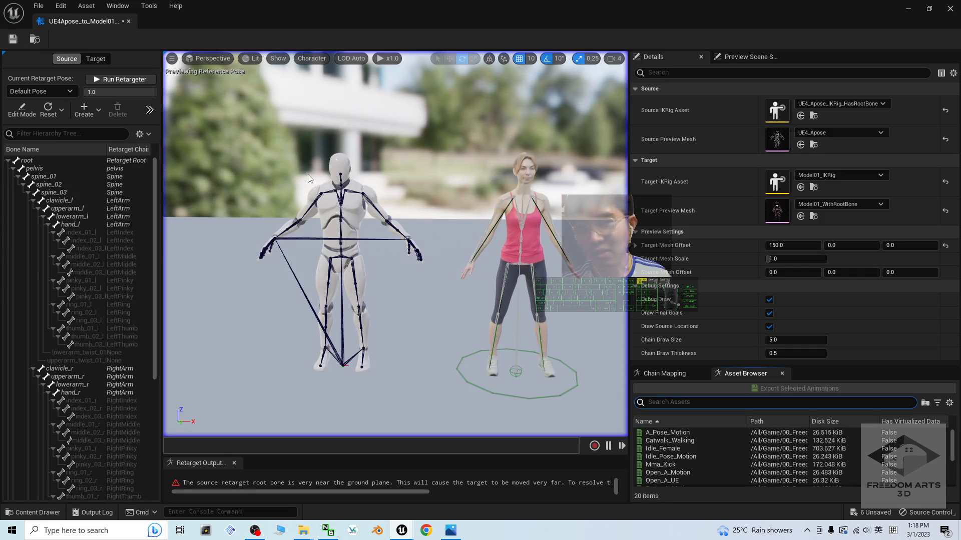
left_click(95, 58)
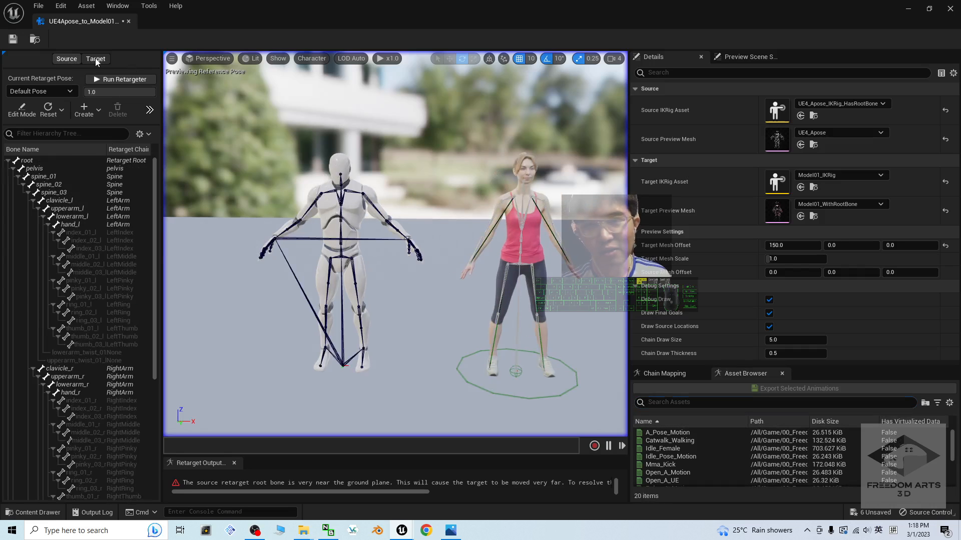
left_click(68, 59)
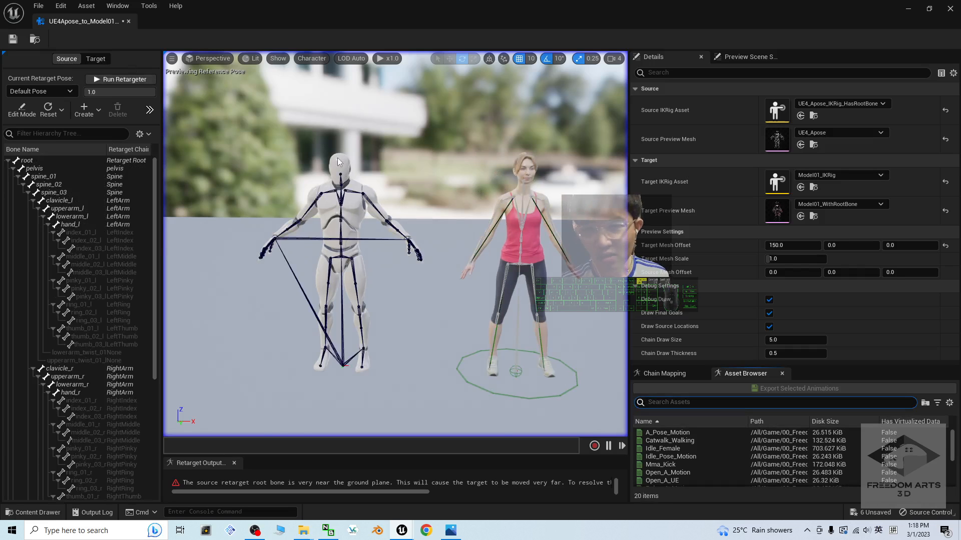
scroll(422, 247, "up", 3)
scroll(379, 182, "down", 3)
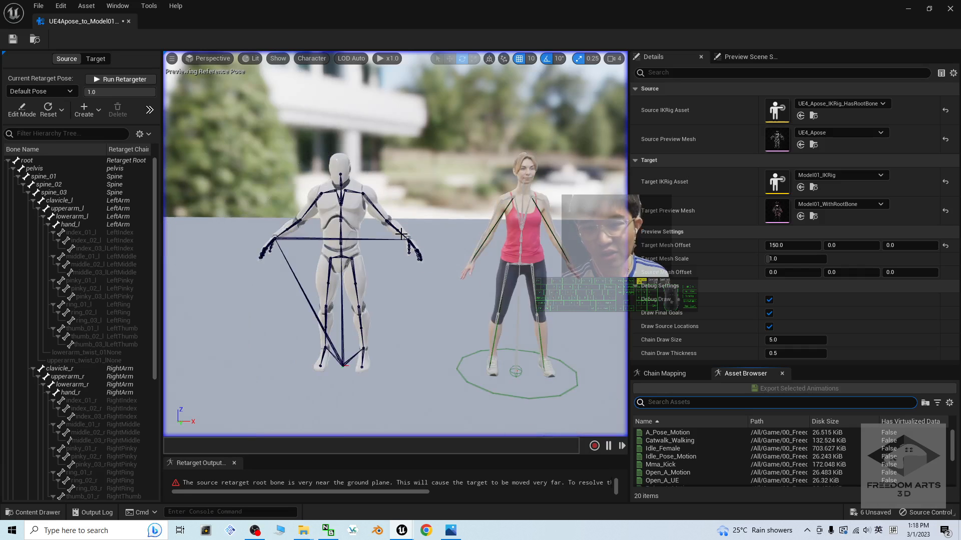
left_click(101, 110)
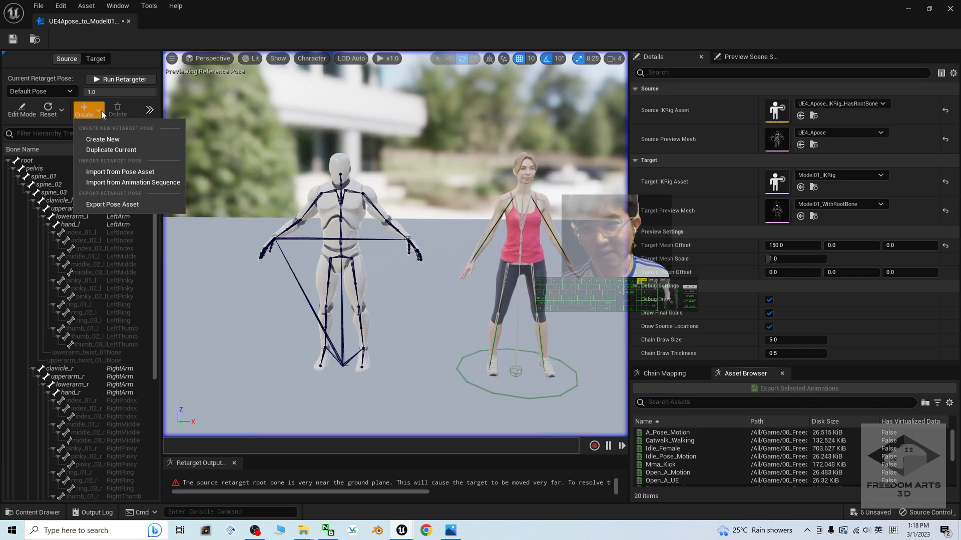
left_click(111, 183)
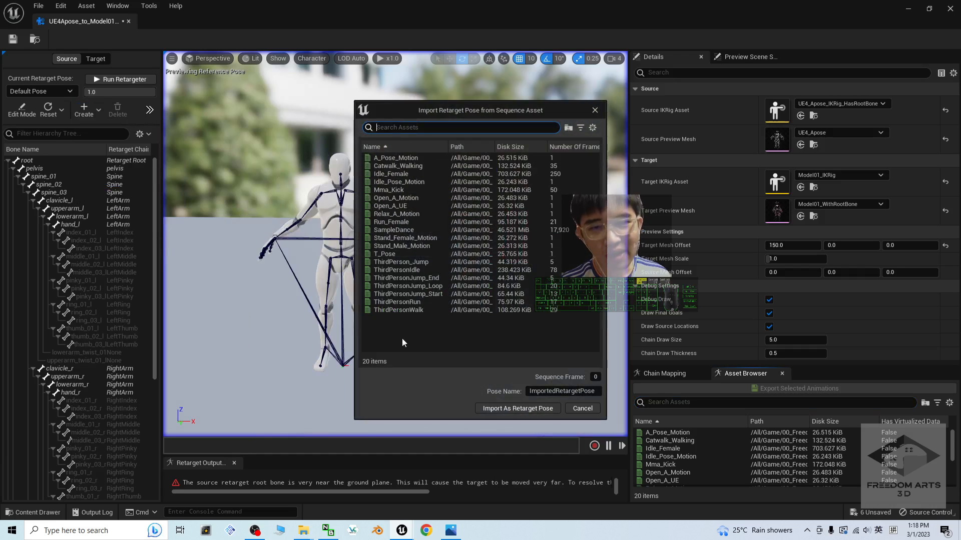
left_click(393, 157)
left_click_drag(480, 110, 558, 127)
left_click(595, 426)
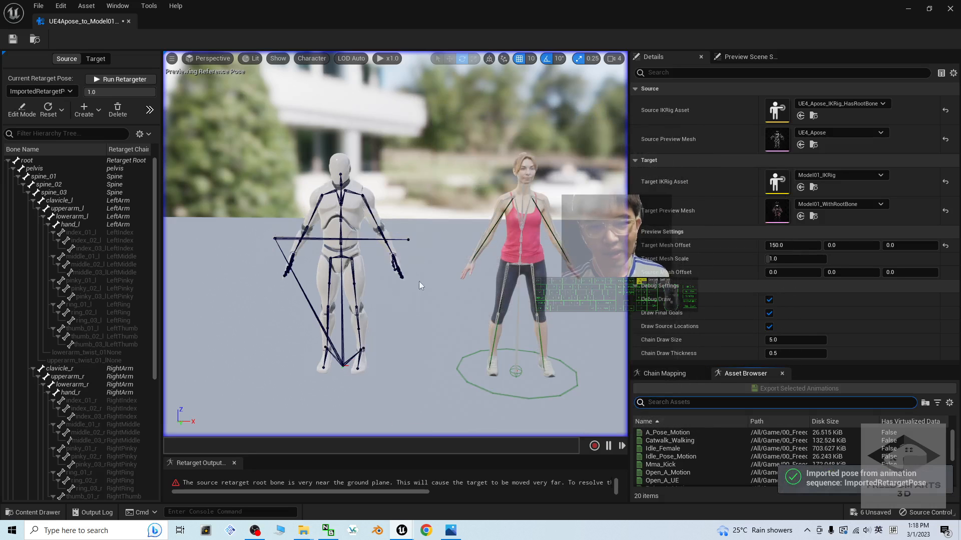
- Set the Target Mesh Offset X to 0 and compare the poses of the overlaid source and target characters
scroll(501, 289, "up", 2)
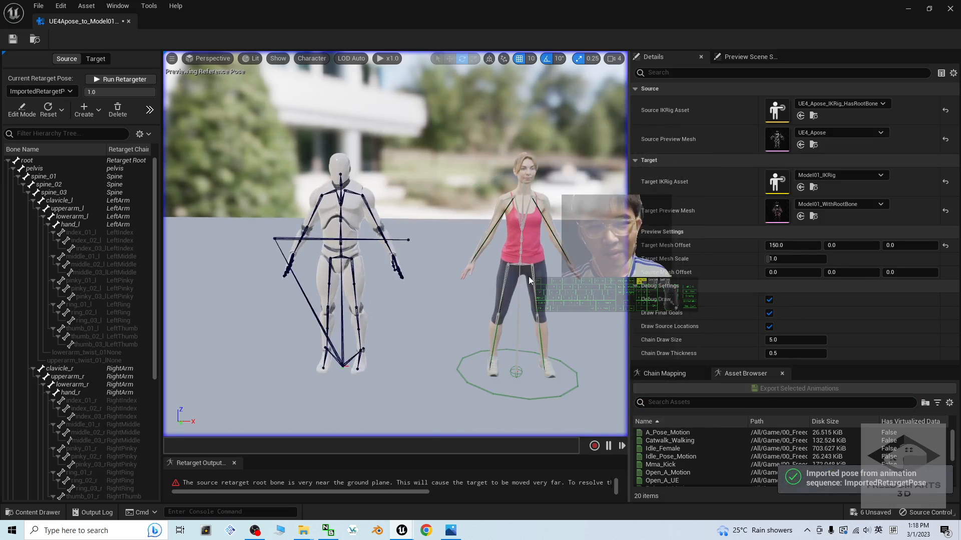
left_click(782, 246)
type("0")
key("Return")
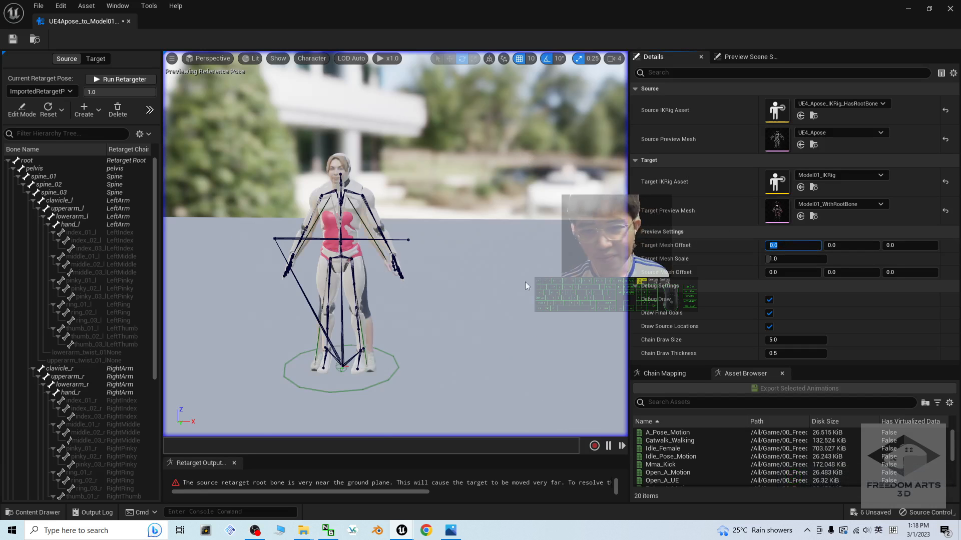
scroll(520, 282, "up", 3)
mouse_move(455, 301)
left_mouse_down("alt")
mouse_move(580, 300)
mouse_move(440, 306)
left_mouse_up("alt")
middle_click_drag(450, 365, 479, 310, "alt")
scroll(479, 309, "up", 3)
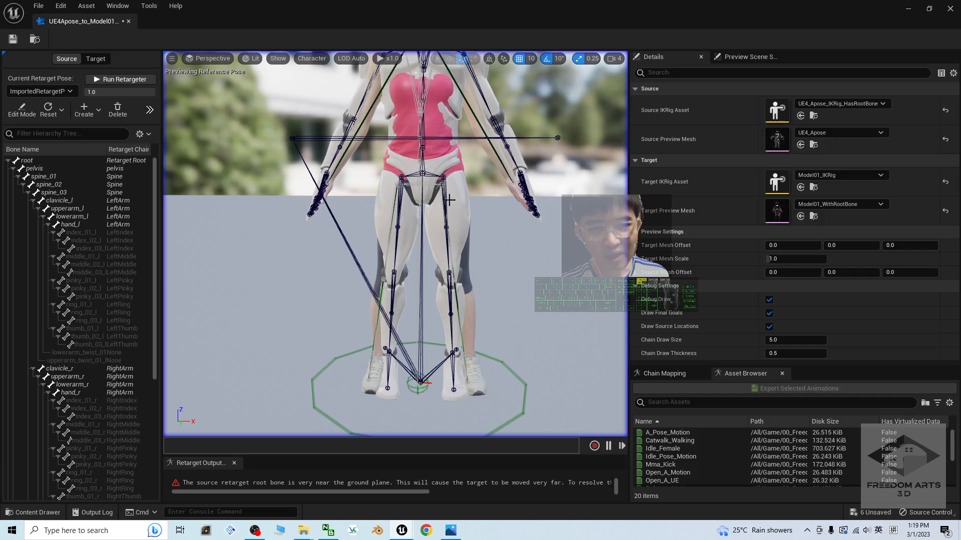
- Set the viewport's rotation snap angle to 2.812°
left_click(438, 237)
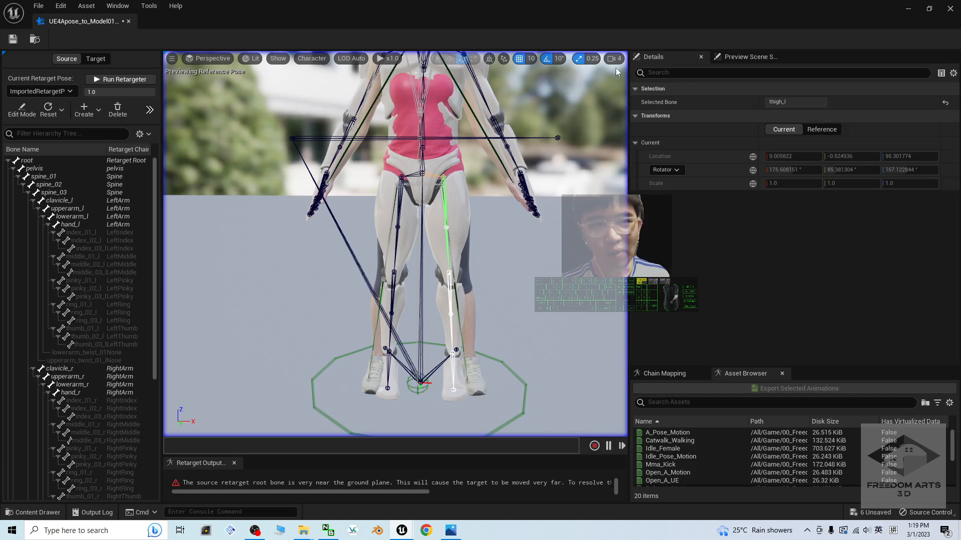
left_click(559, 59)
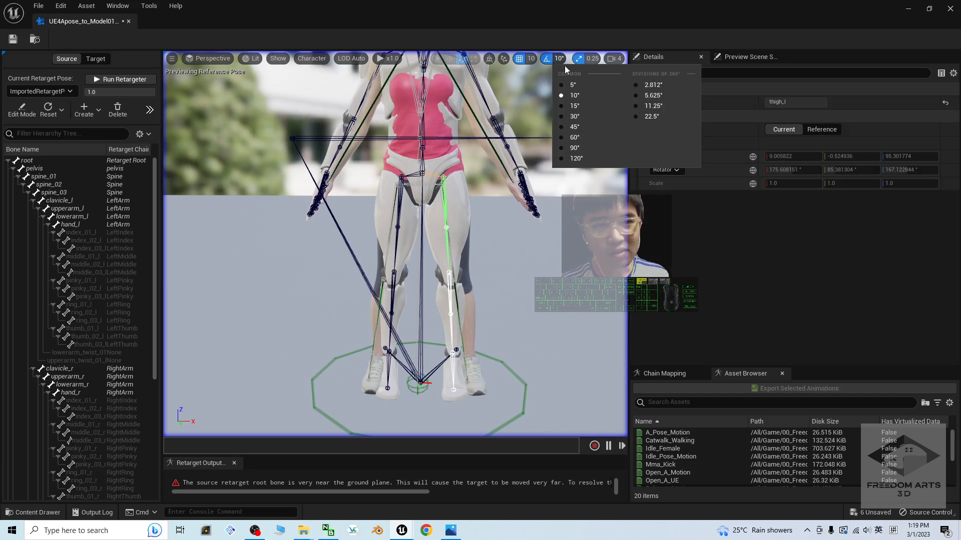
left_click(643, 84)
left_click(572, 328)
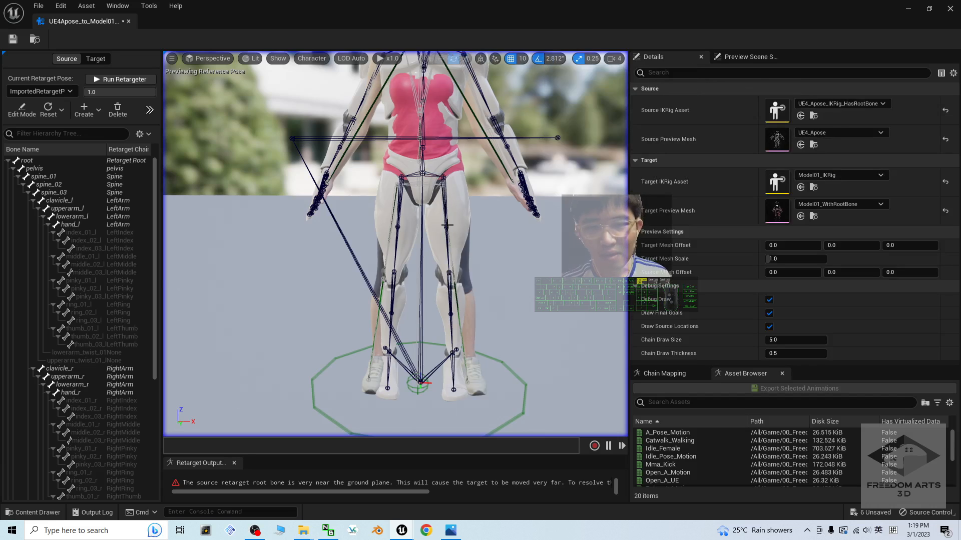
- Edit the source retarget pose and rotate the thigh_l bone outward, to a second-axis relative offset of about 3.05°
left_click(442, 209)
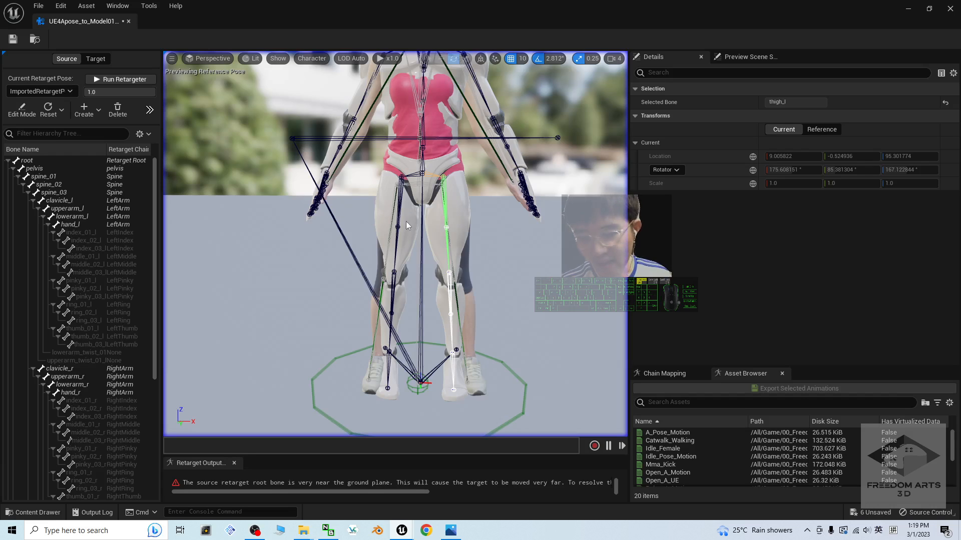
scroll(488, 235, "down", 5)
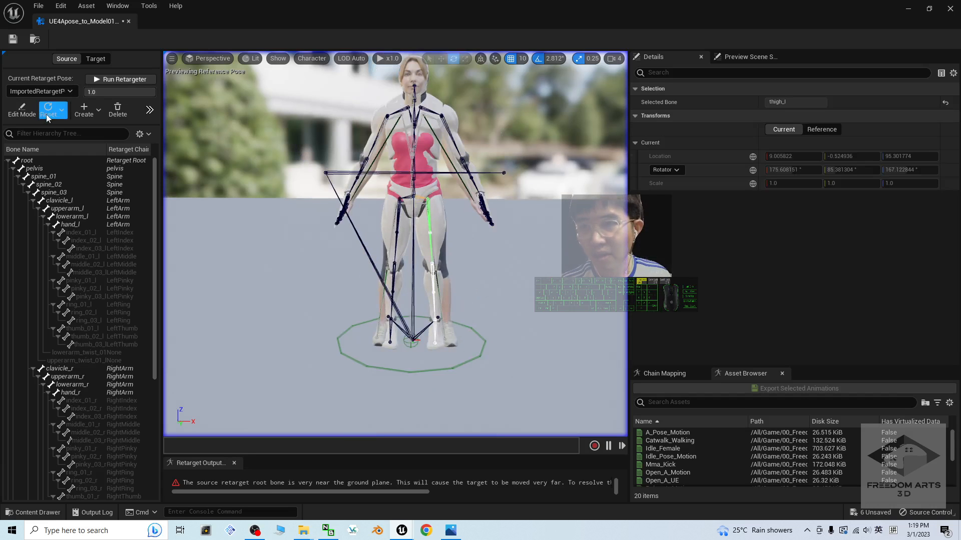
left_click(22, 110)
left_click(443, 234)
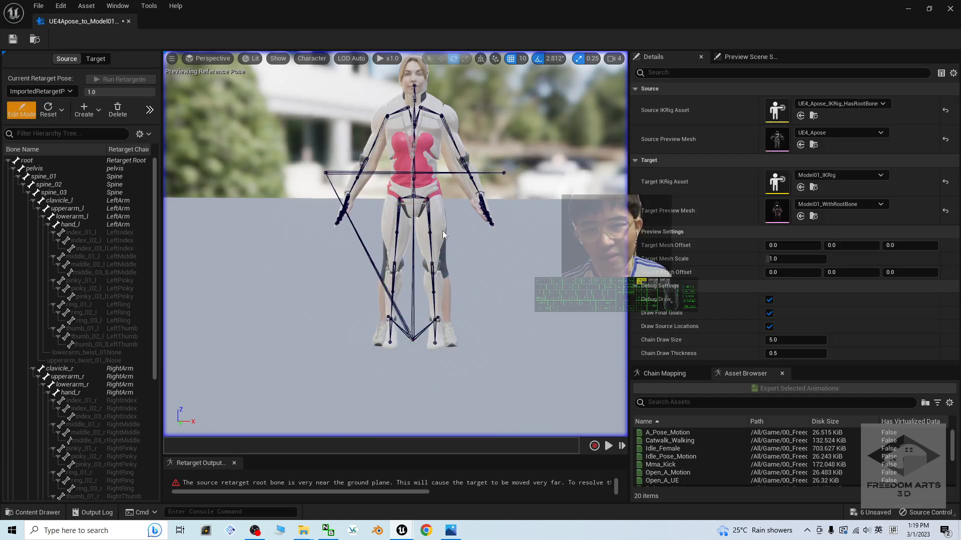
left_click(430, 217)
left_click_drag(381, 167, 377, 173)
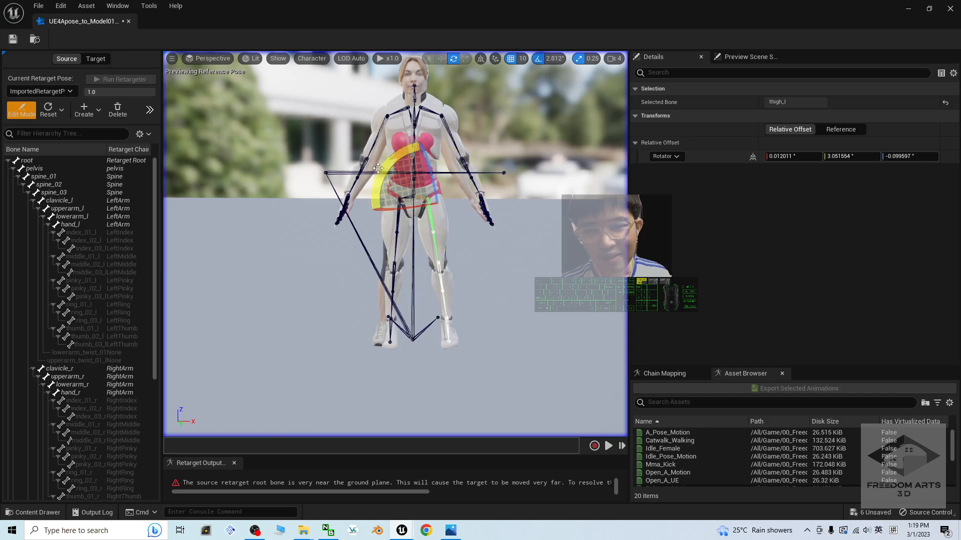
- Rotate the thigh_r bone outward to a second-axis relative offset of about 0.24°, check the leg alignment and finish editing the pose
left_click(399, 217)
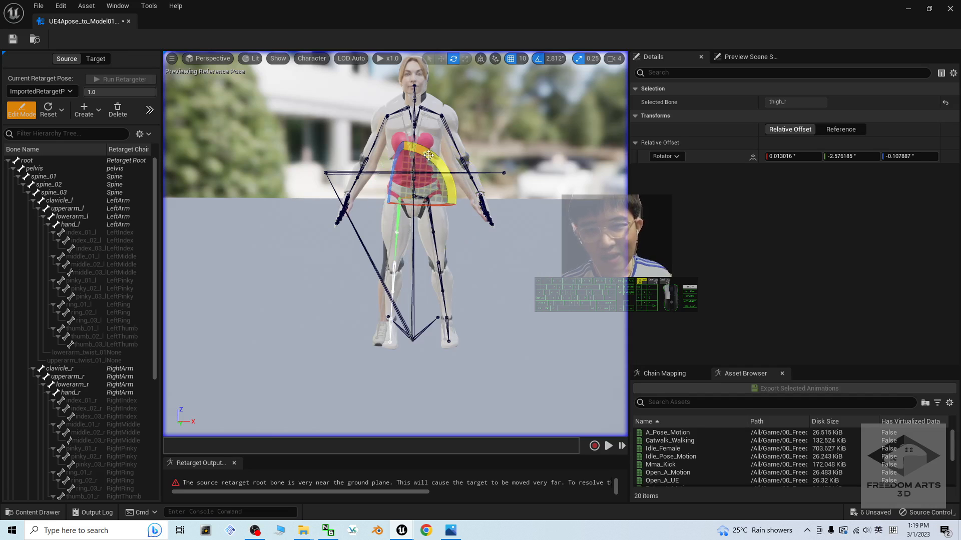
left_click_drag(440, 163, 441, 166)
scroll(442, 170, "up", 4)
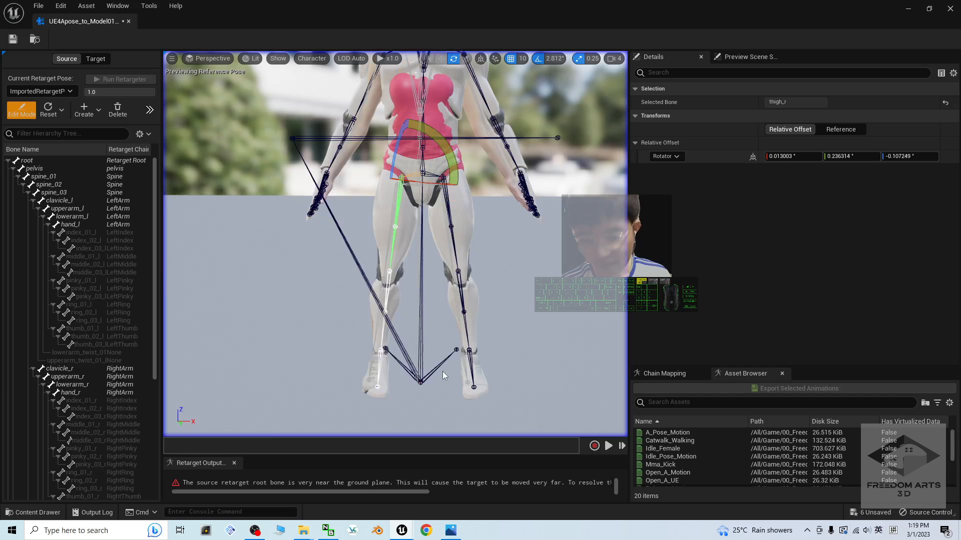
left_click_drag(442, 372, 444, 342, "alt")
scroll(443, 342, "down", 4)
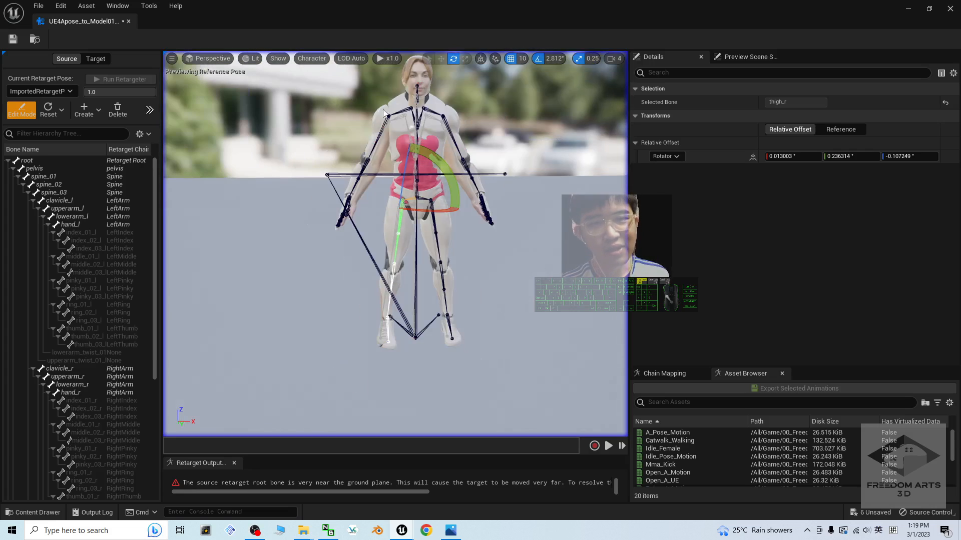
left_click_drag(364, 210, 395, 216, "alt")
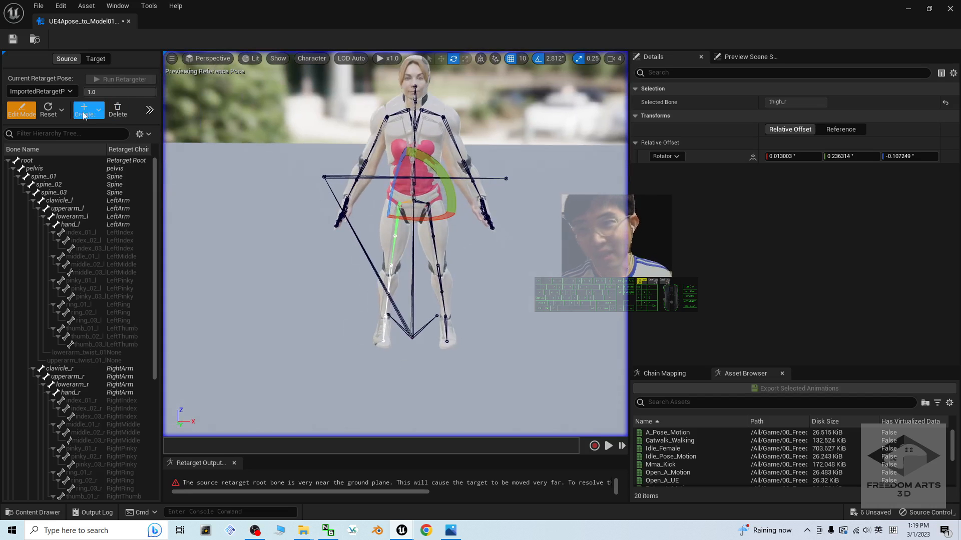
left_click(20, 114)
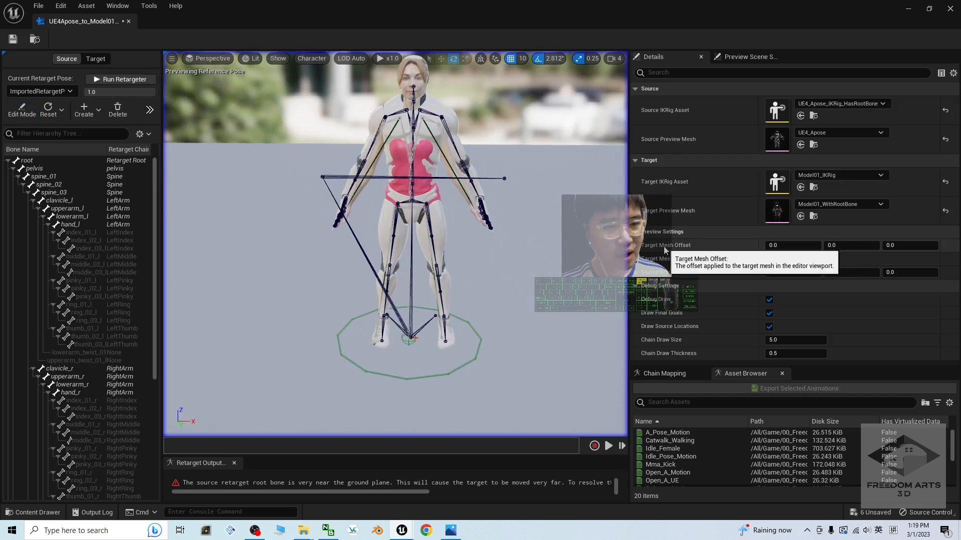
- Set the Target Mesh Offset X to 150 and compare the source and target characters side by side
left_click(778, 245)
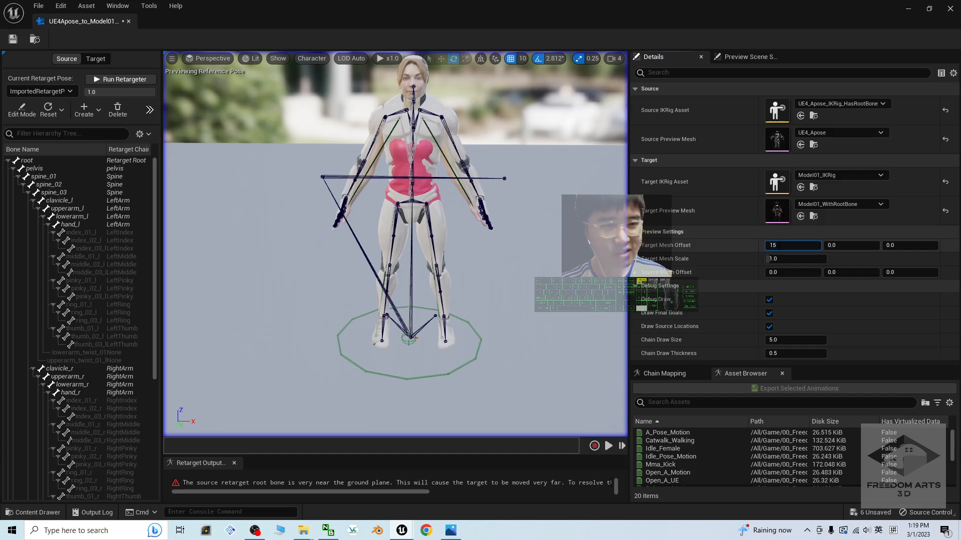
type("0")
key("Return")
scroll(487, 242, "down", 5)
middle_click_drag(475, 253, 416, 246, "alt")
scroll(416, 246, "up", 5)
left_click_drag(404, 280, 419, 303, "alt")
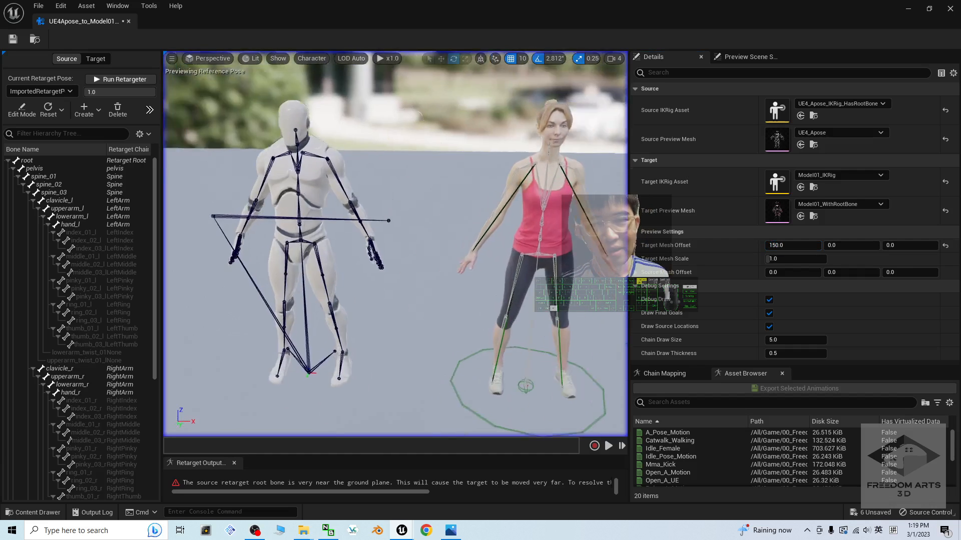
scroll(420, 302, "down", 3)
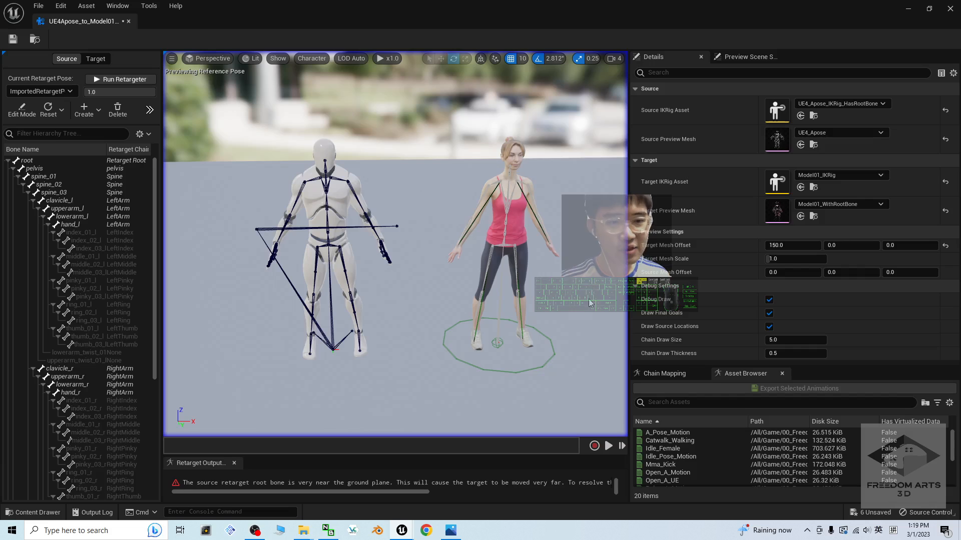
- Review the retarget chain mapping and set the Root chain's FK Translation Mode to Absolute
left_click(665, 373)
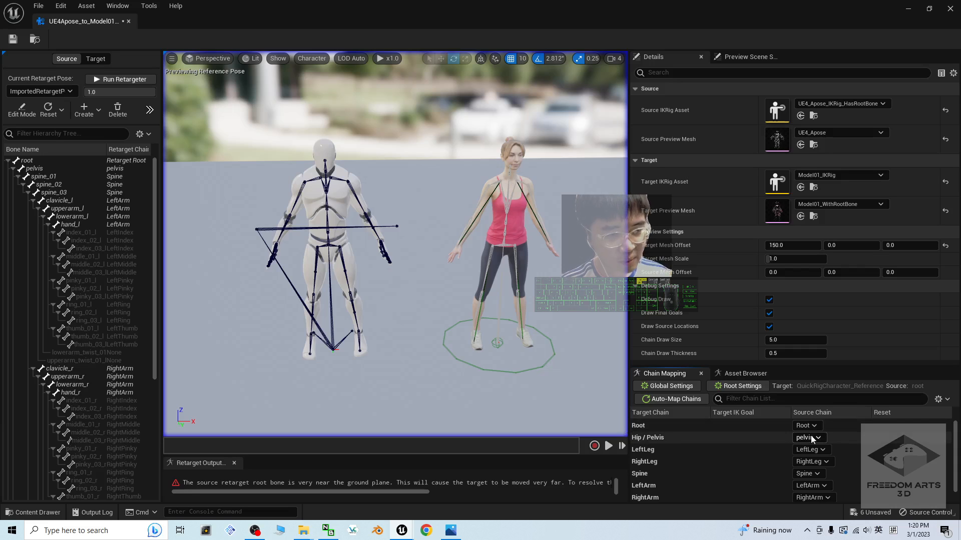
scroll(731, 482, "down", 1)
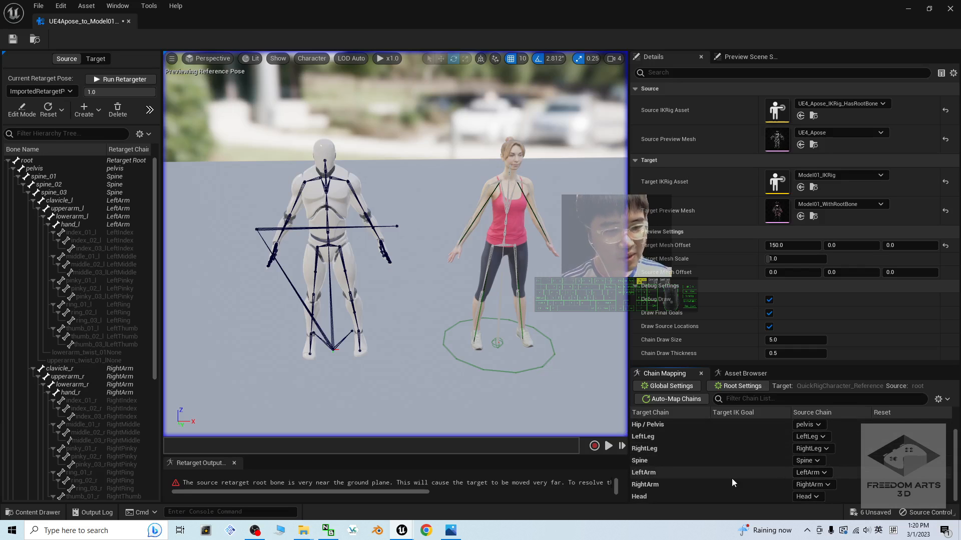
scroll(700, 473, "up", 1)
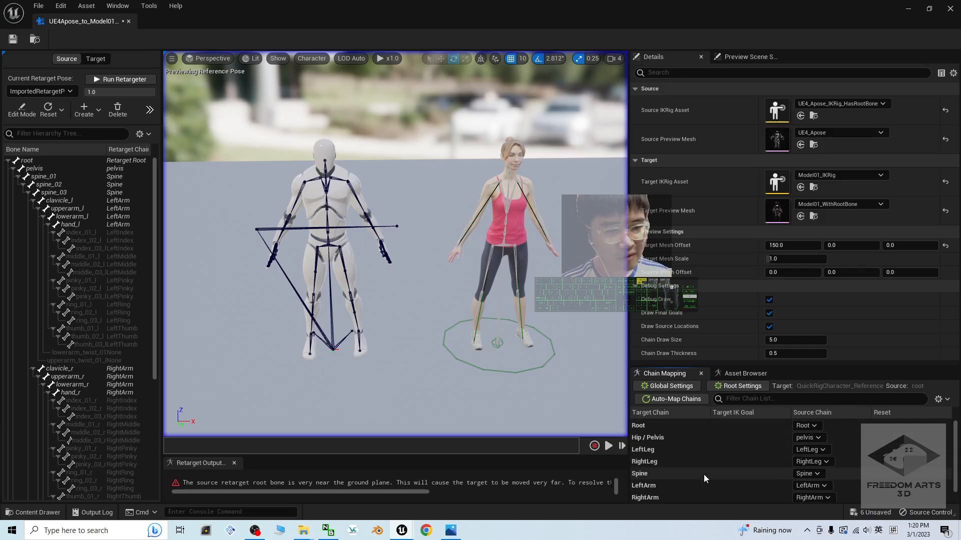
left_click(668, 429)
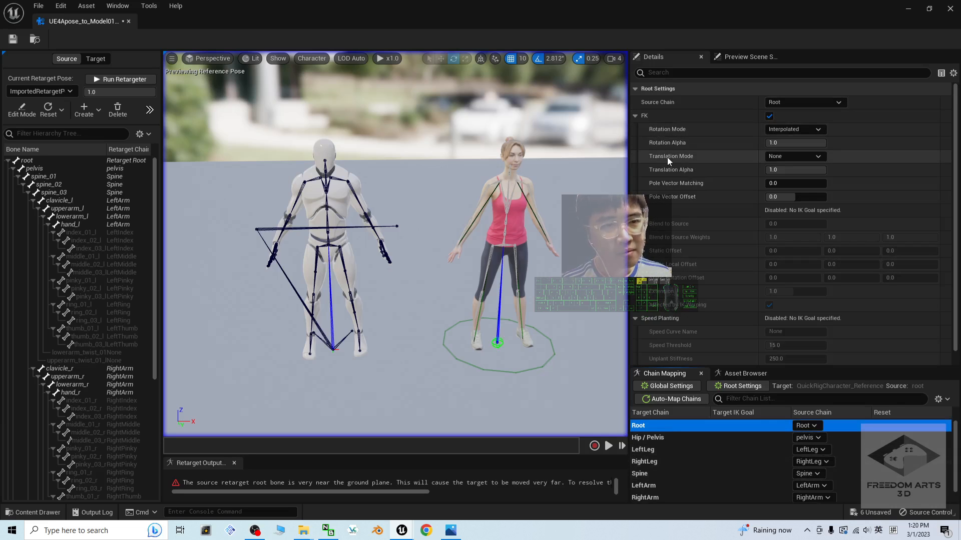
left_click(794, 156)
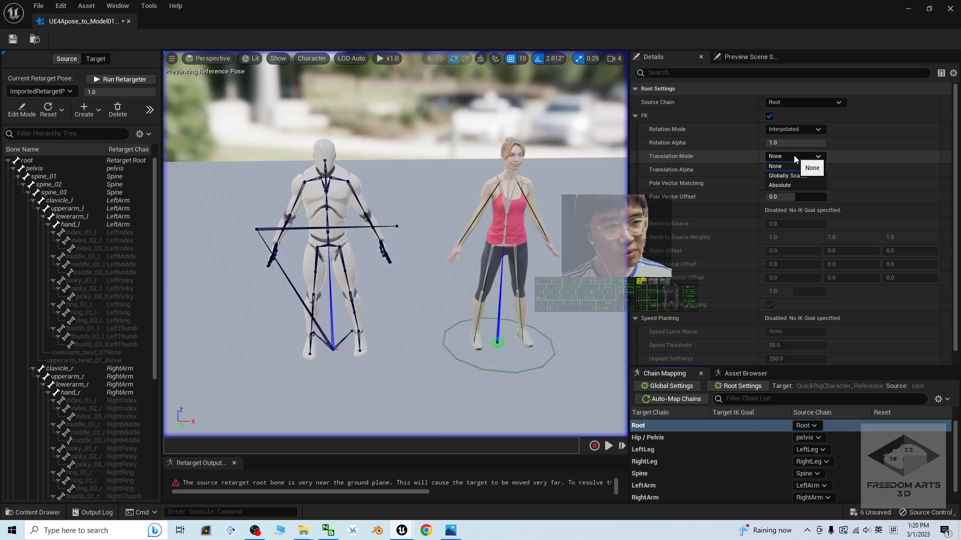
left_click(786, 186)
- Set the Hip / Pelvis chain's FK Translation Mode to Absolute
left_click(658, 438)
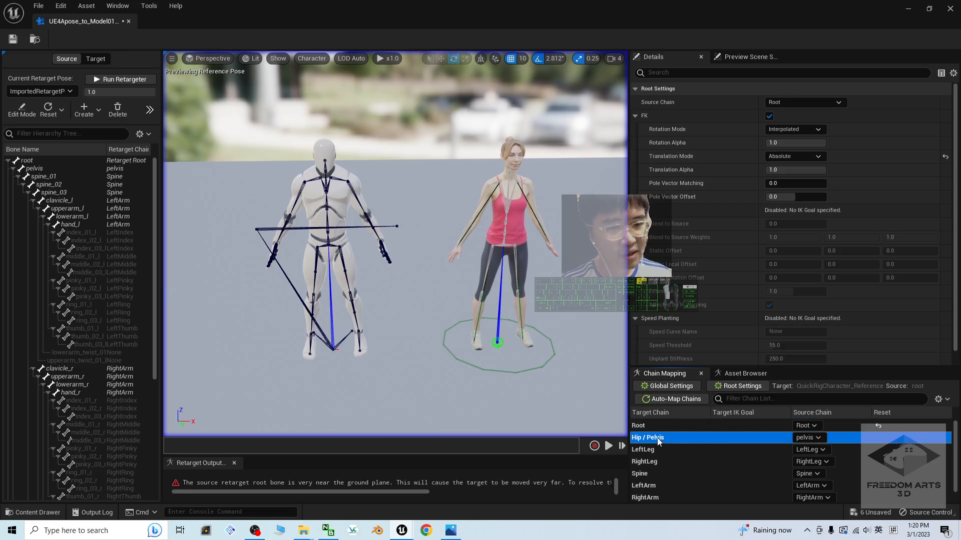
left_click(792, 157)
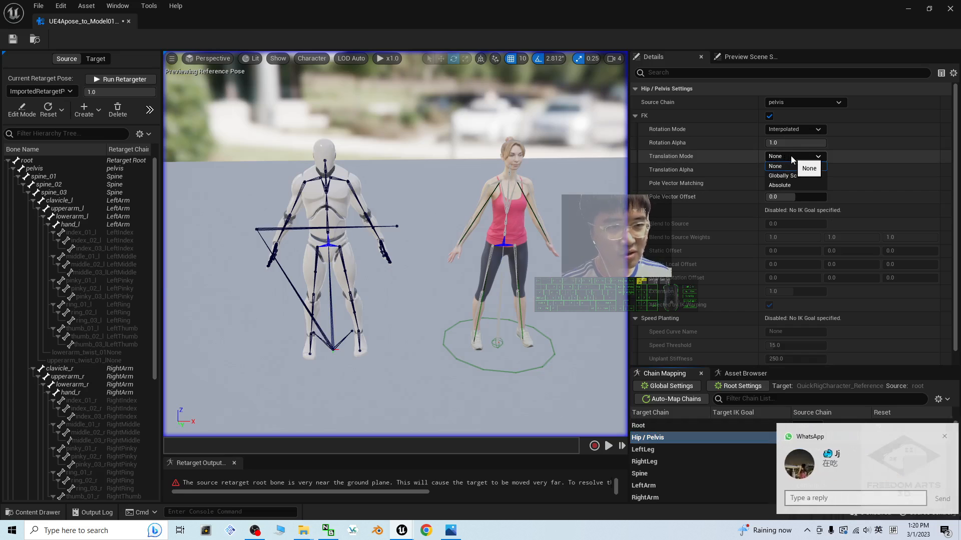
left_click(785, 187)
left_click(254, 532)
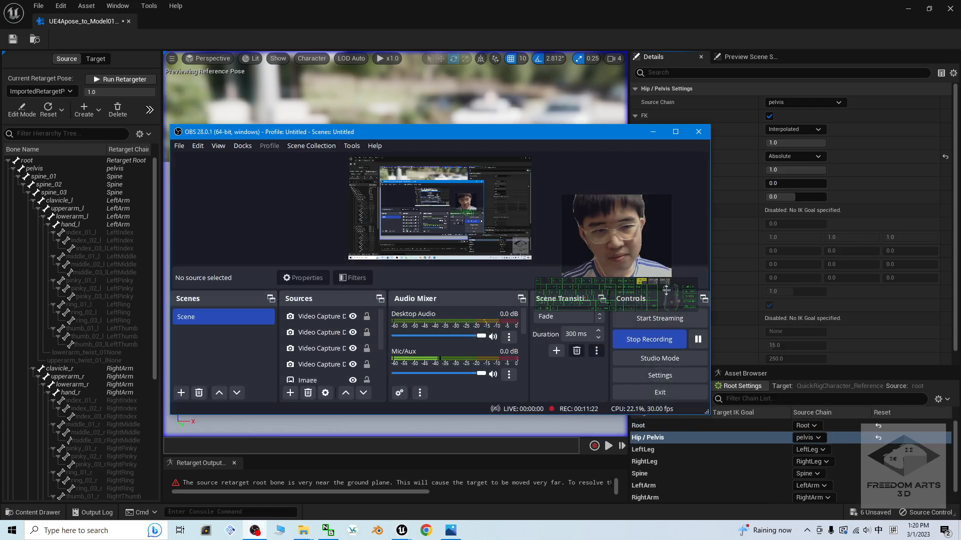
left_click(653, 132)
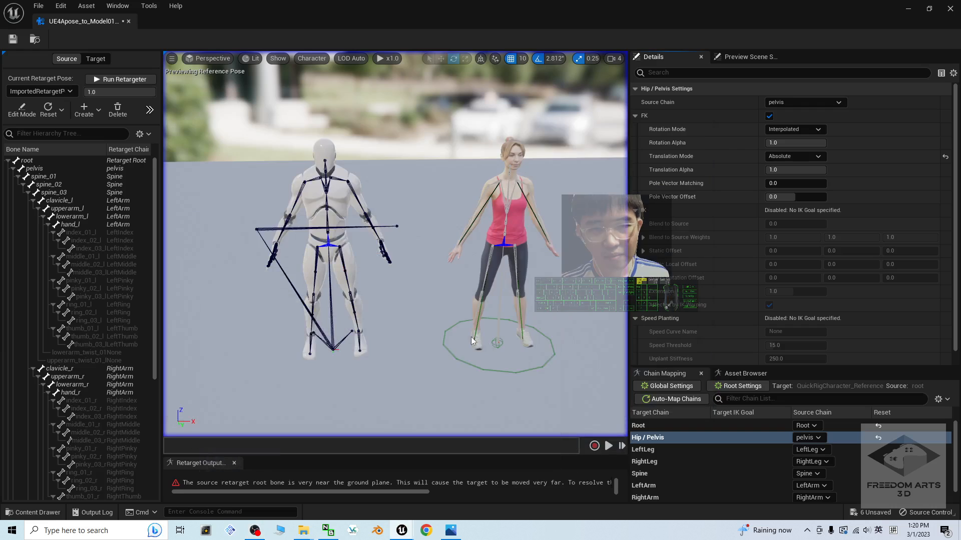
scroll(516, 267, "up", 3)
scroll(515, 278, "down", 5)
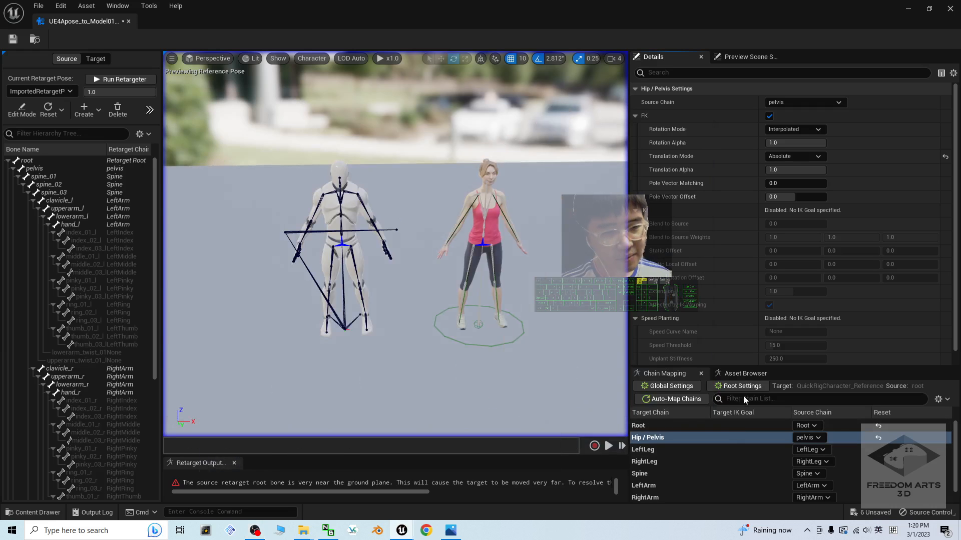
- Preview the Mma_Kick animation on both characters and return its playback to the first frame
left_click(683, 425)
left_click(736, 374)
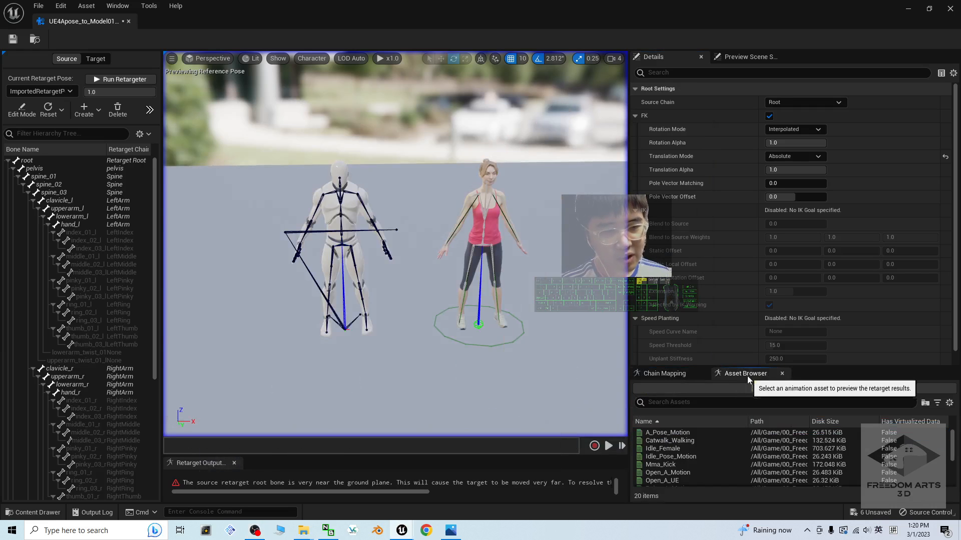
scroll(701, 458, "down", 4)
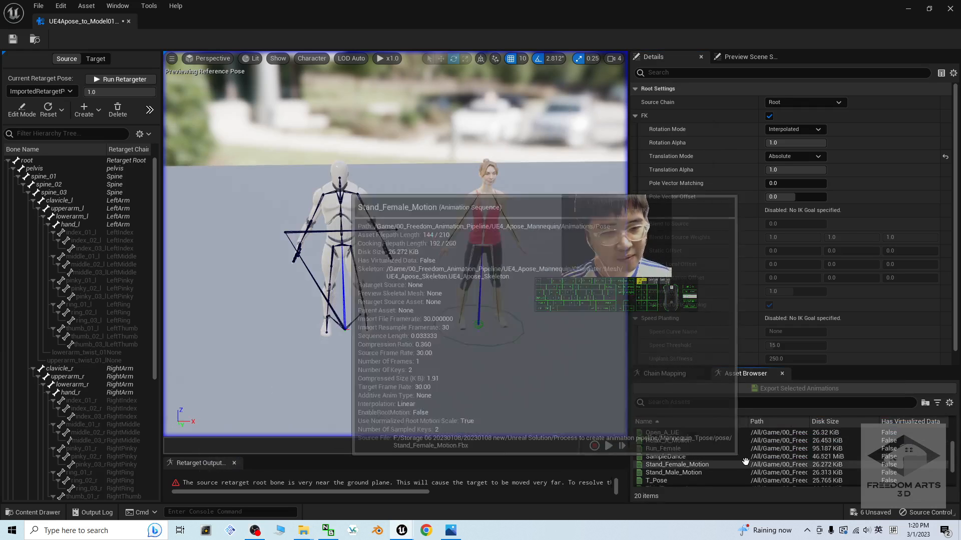
scroll(692, 455, "up", 3)
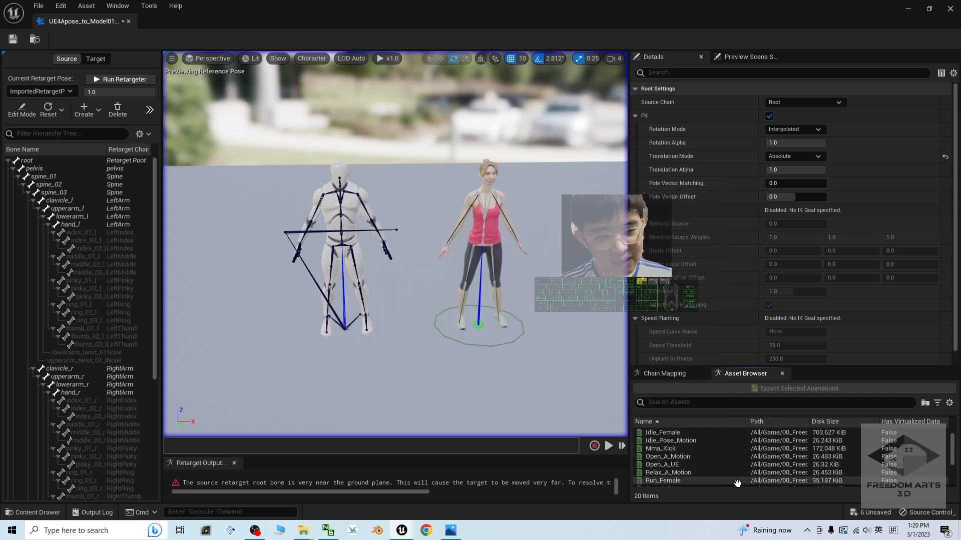
double_click(665, 465)
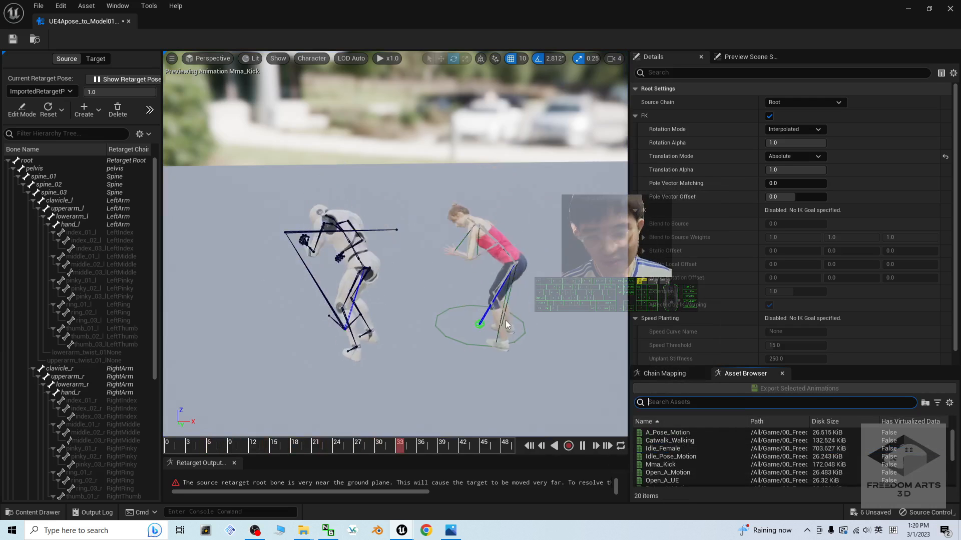
mouse_move(484, 324)
left_mouse_down("alt")
mouse_move(330, 316)
mouse_move(483, 323)
left_mouse_up("alt")
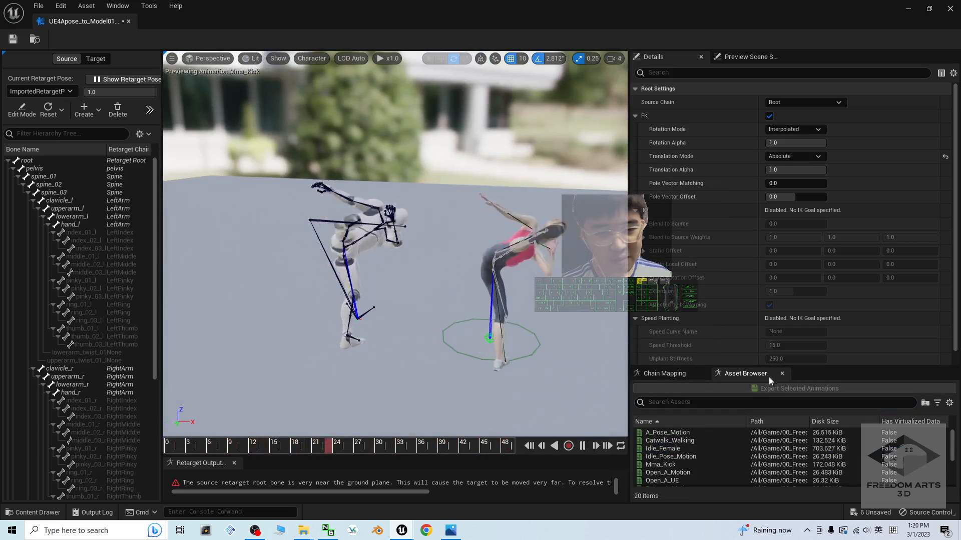
left_click(530, 446)
- Preview the Run_Female animation on the source and target characters
scroll(696, 455, "down", 1)
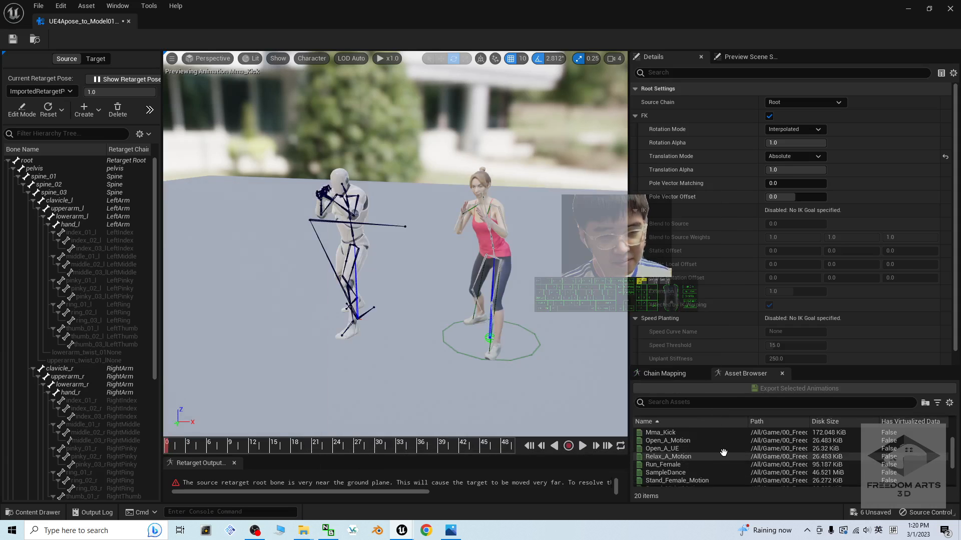
scroll(695, 470, "down", 1)
left_click(665, 464)
mouse_move(560, 370)
left_mouse_down("alt")
mouse_move(390, 369)
mouse_move(550, 371)
left_mouse_up("alt")
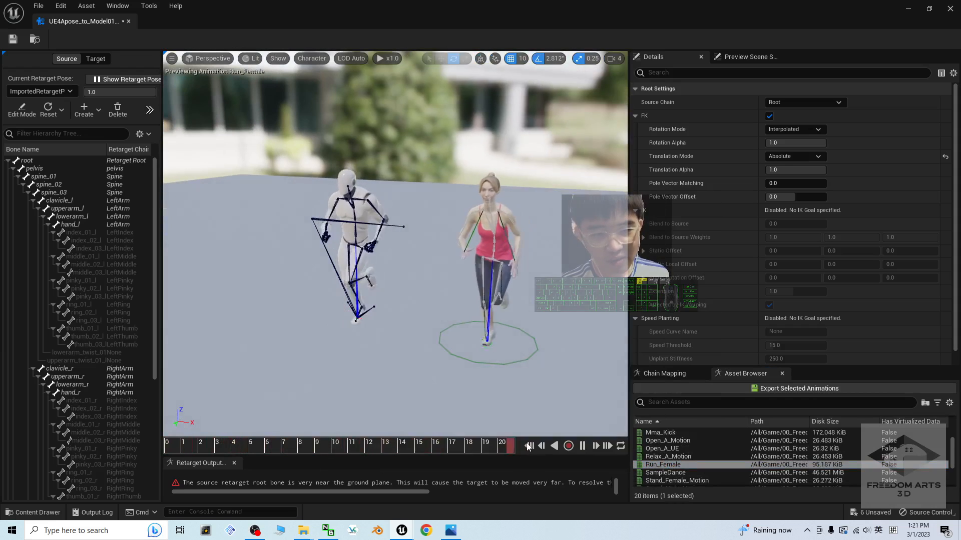
- Select all the source animations from A_Pose_Motion through T_Pose for retarget export
scroll(695, 455, "up", 2)
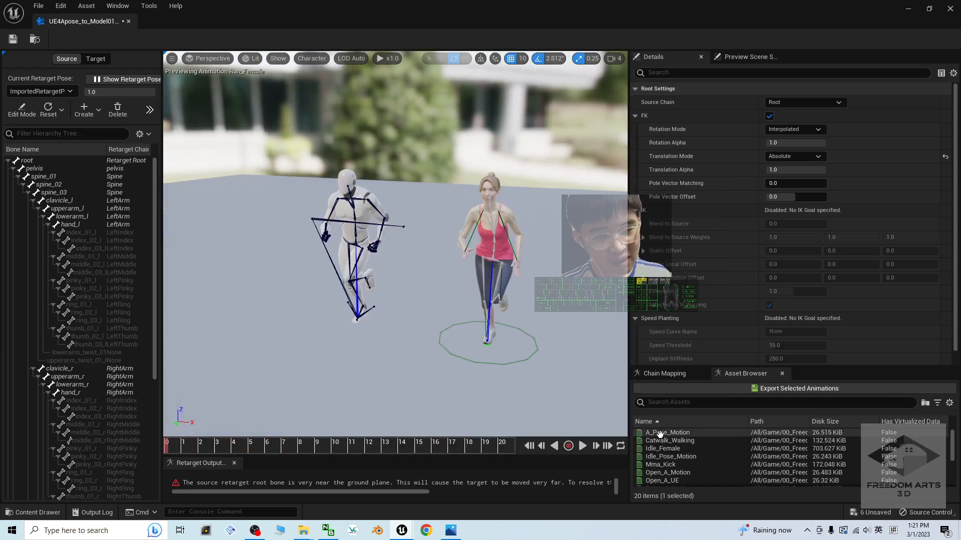
left_click(669, 434)
scroll(707, 440, "down", 2)
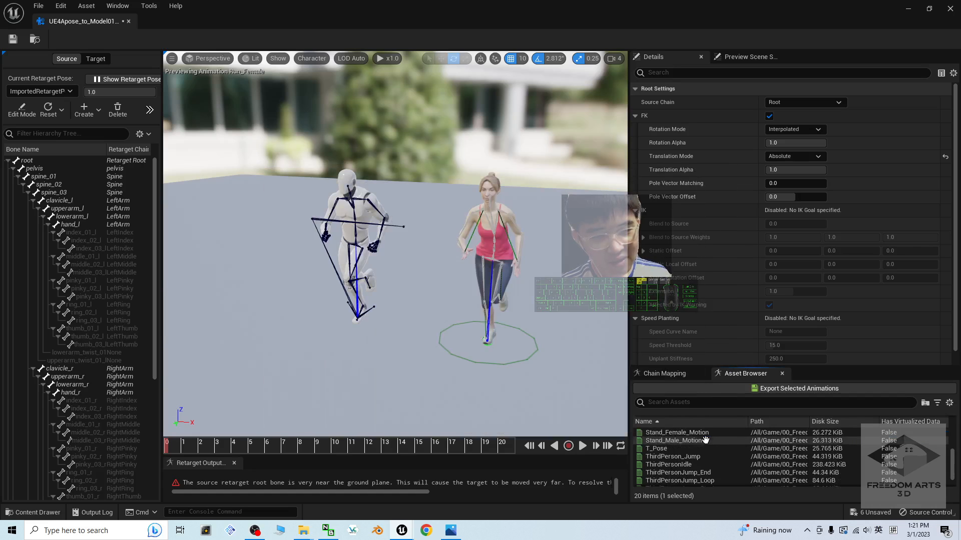
scroll(667, 449, "down", 3)
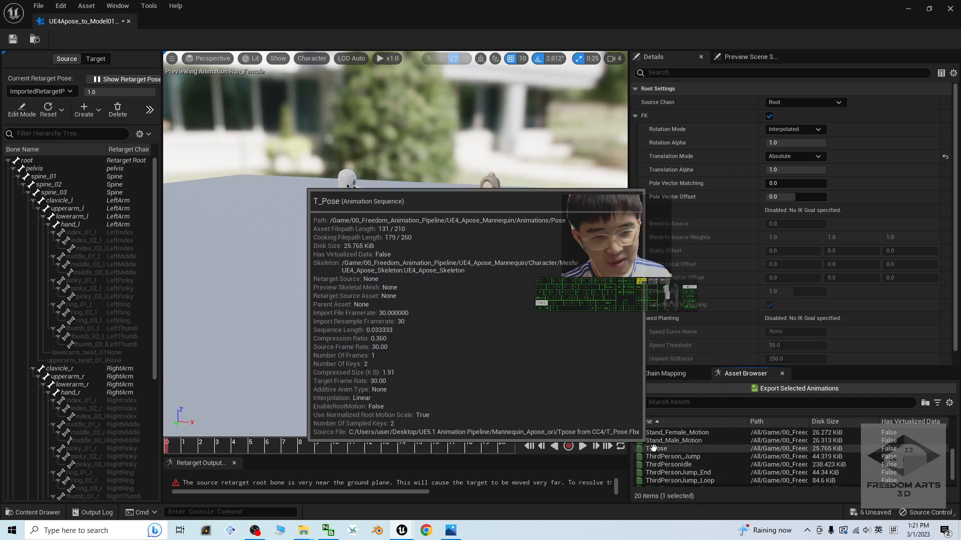
left_click(655, 449, "shift")
scroll(676, 443, "up", 2)
scroll(676, 443, "down", 2)
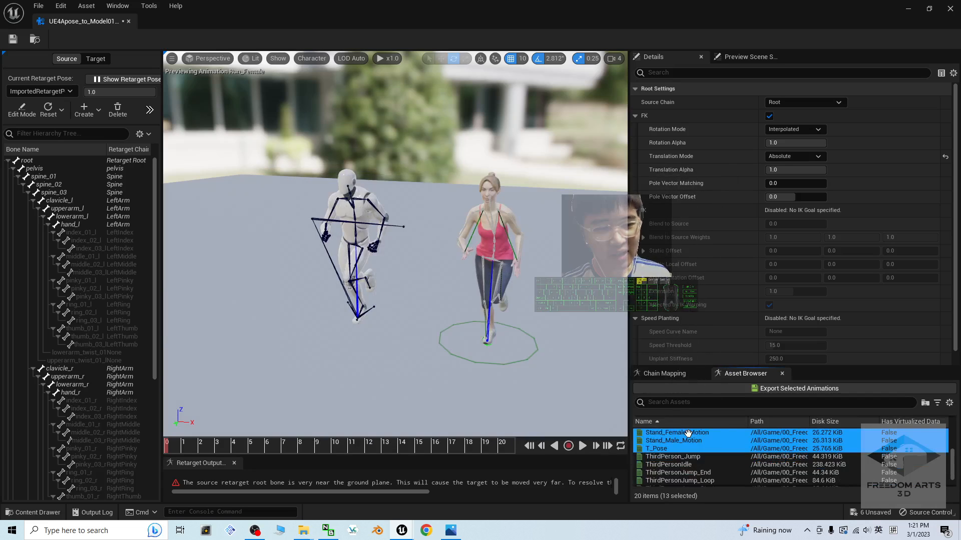
scroll(660, 461, "down", 2)
scroll(660, 461, "up", 6)
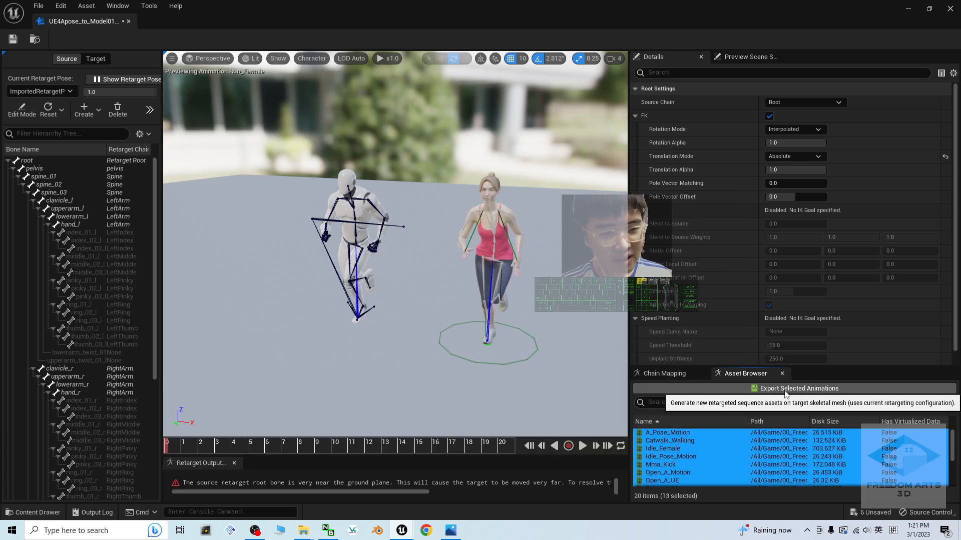
- Export the selected retargeted animations into the Model01_withRootBone folder
left_click(785, 393)
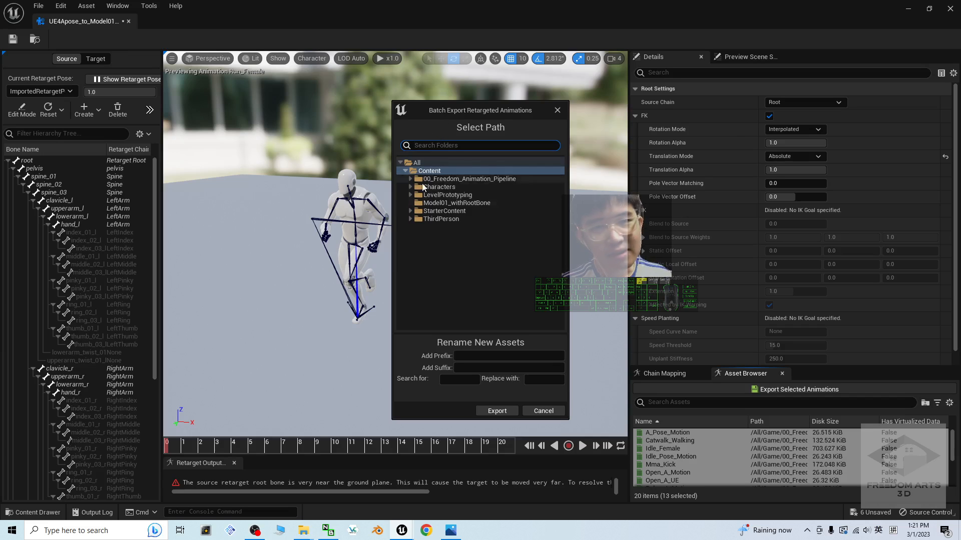
left_click(436, 204)
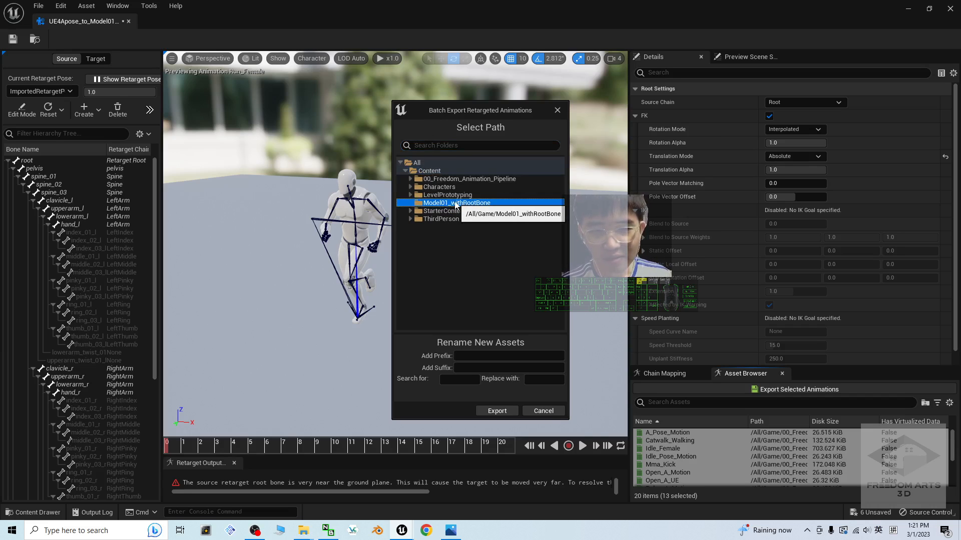
left_click(506, 411)
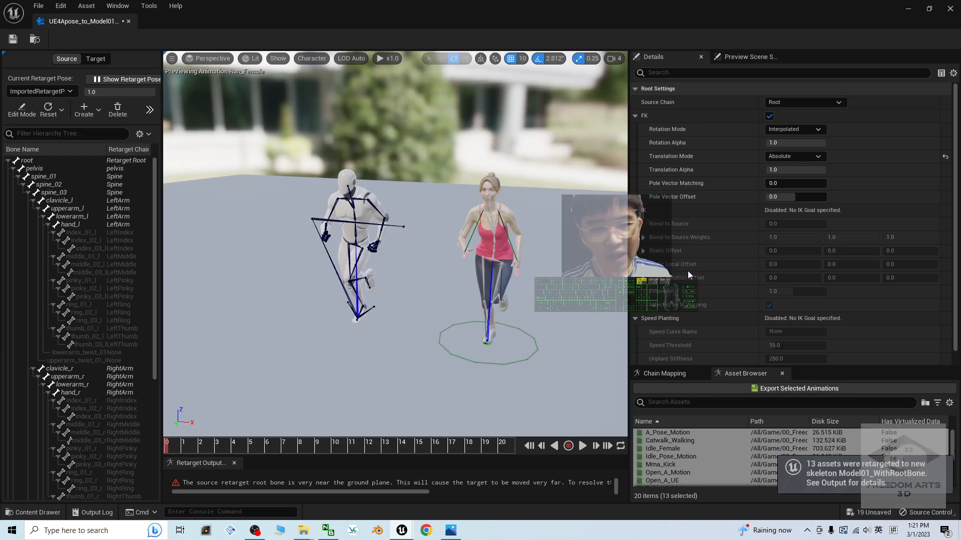
- Check the exported animations in the Model01_withRootBone folder, previewing Run_Female on the Model01 character
left_click(907, 10)
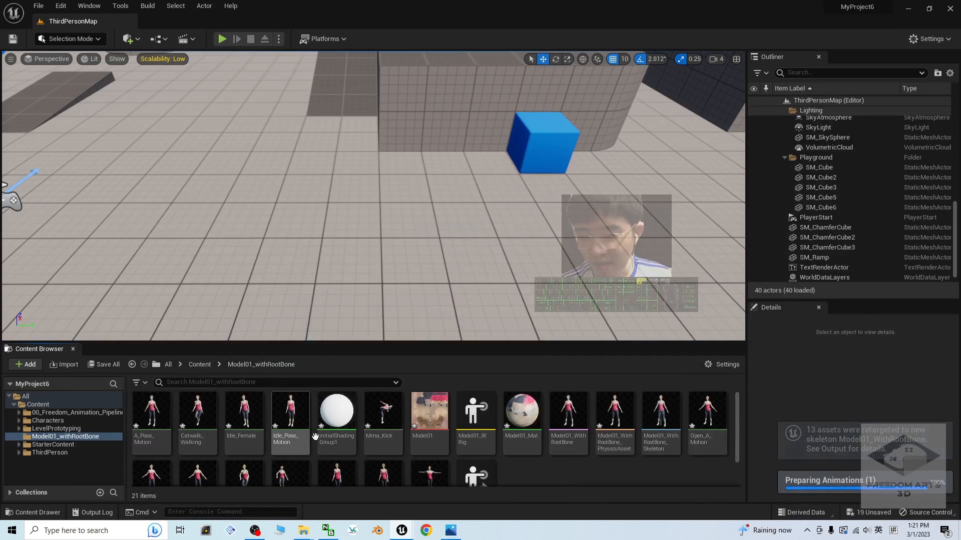
scroll(383, 465, "down", 1)
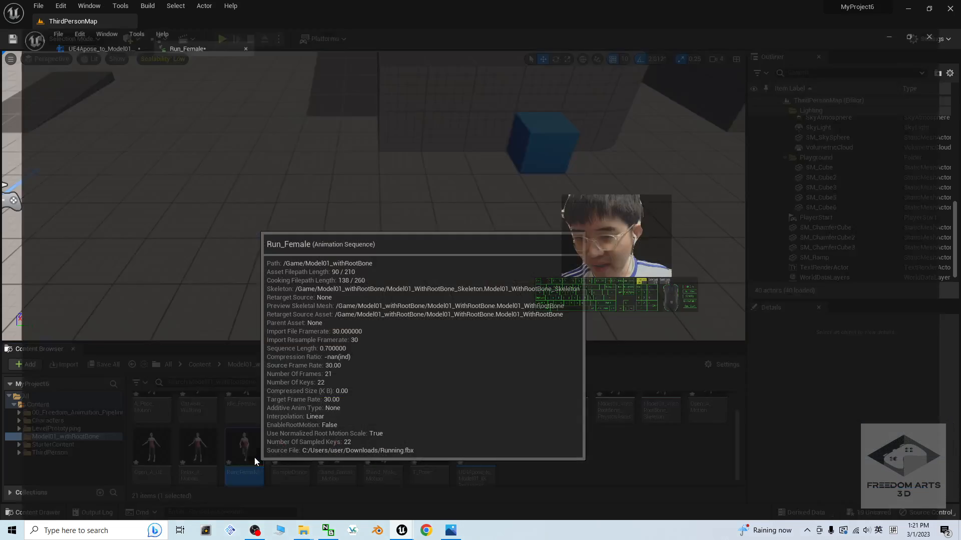
double_click(252, 456)
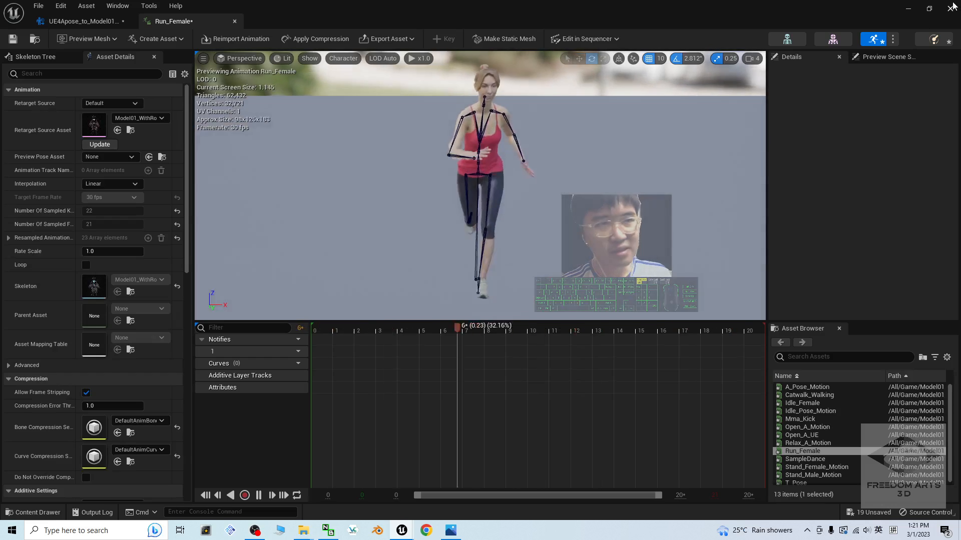
left_click(908, 9)
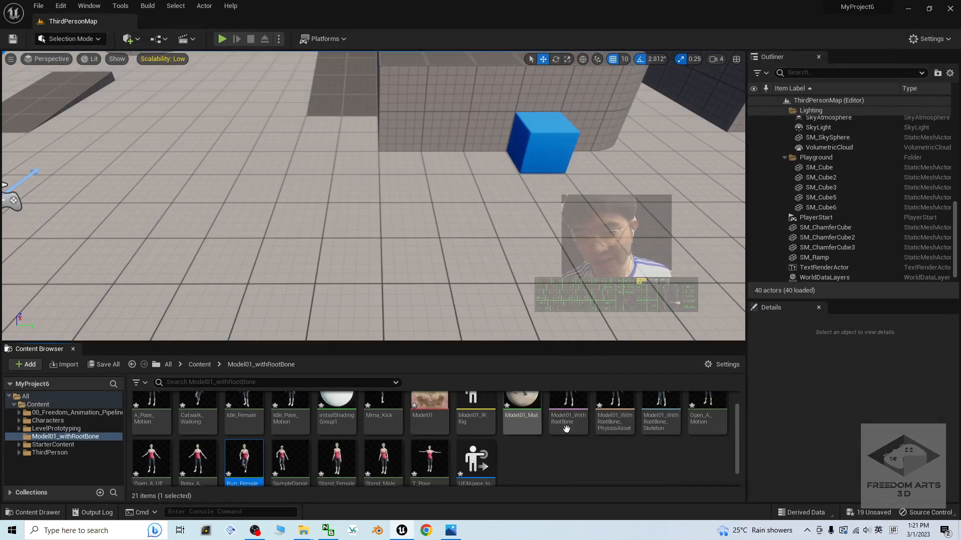
scroll(558, 462, "up", 1)
scroll(555, 461, "down", 2)
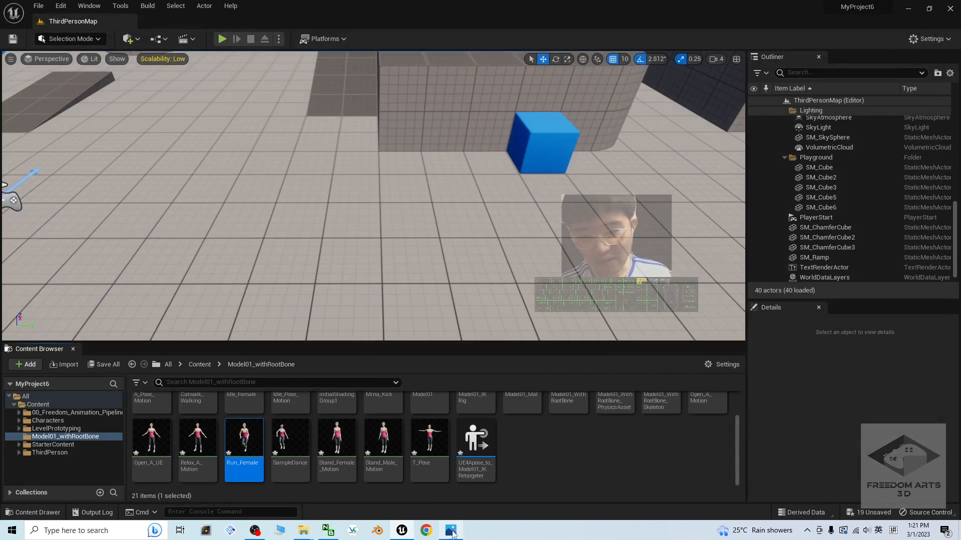
mouse_move(406, 536)
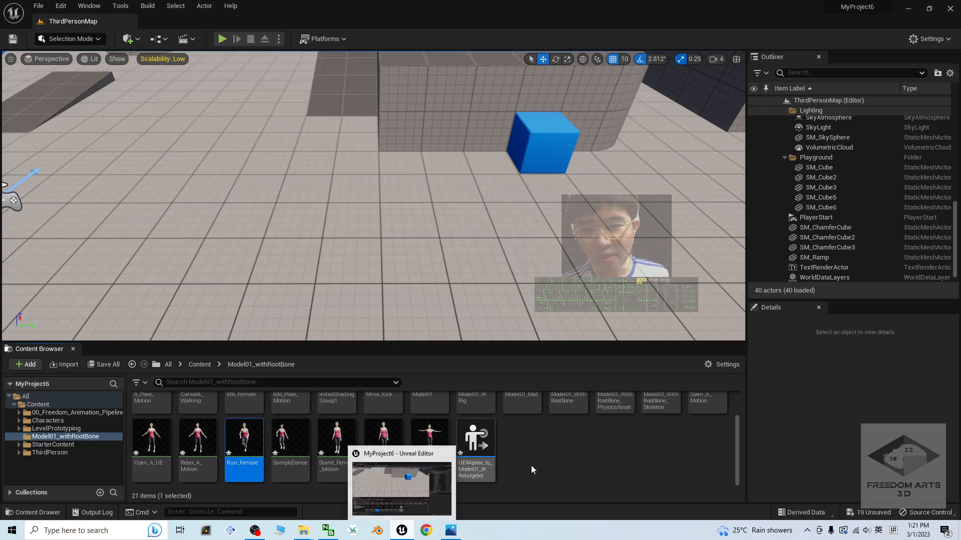
left_click(560, 458)
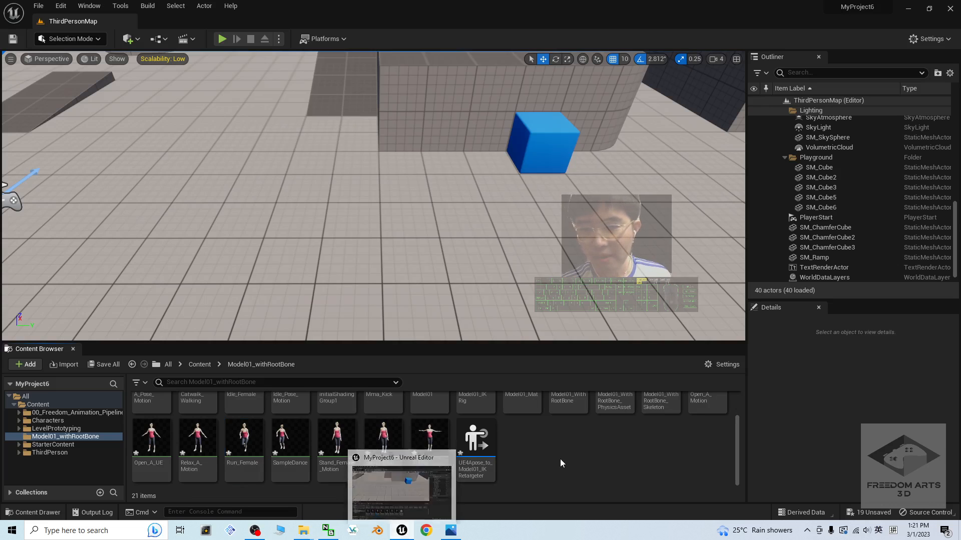
- Open the AnimationBlueprint folder inside the Animations folder of UE4_Apose_Mannequin, under 00_Freedom_Animation_Pipeline
left_click(199, 367)
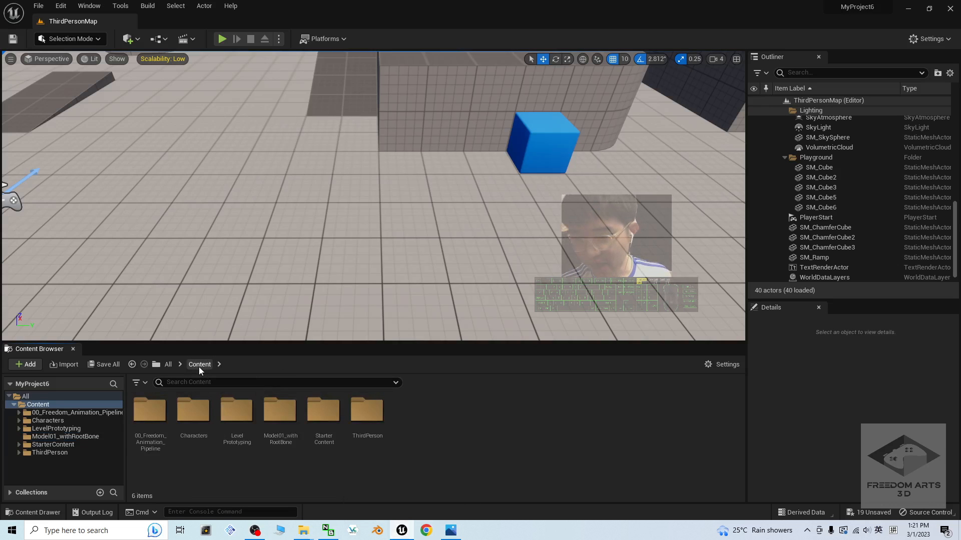
double_click(151, 411)
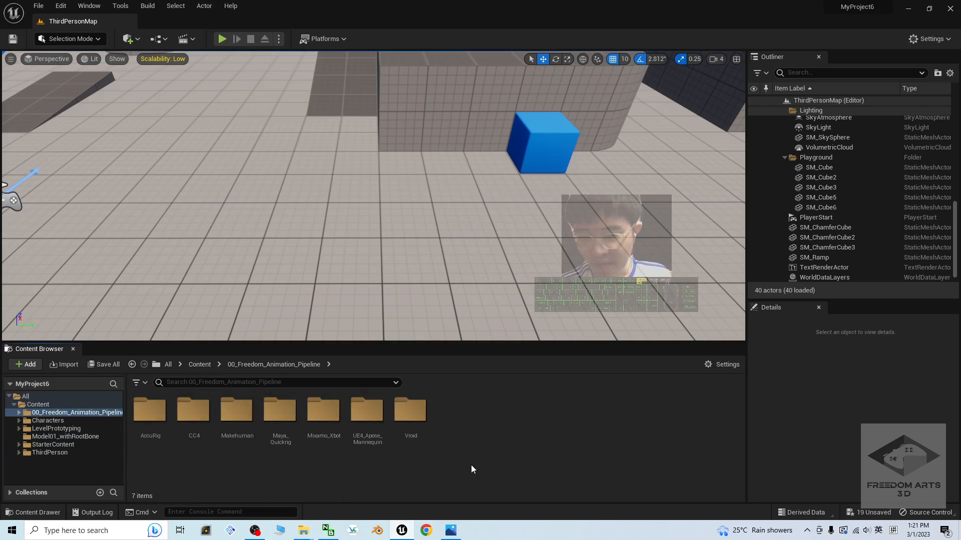
double_click(366, 419)
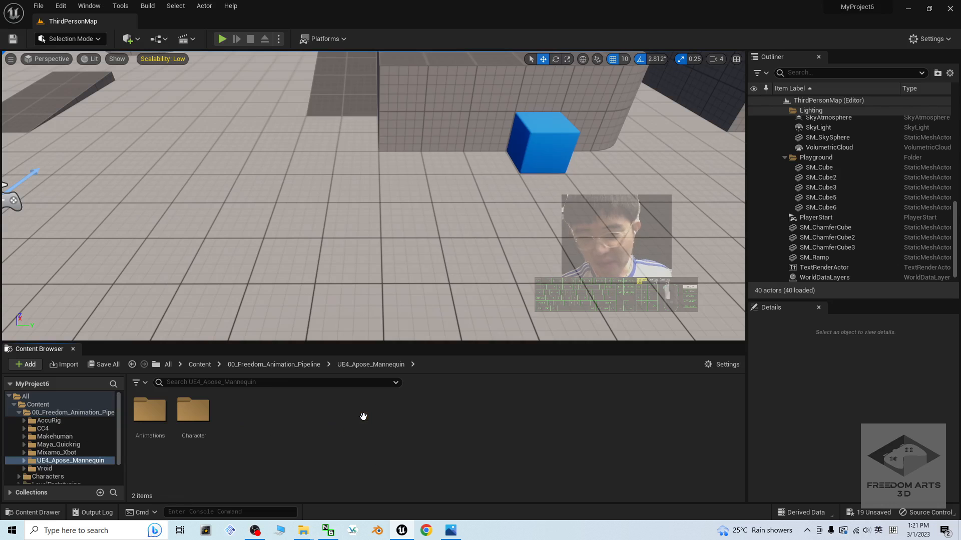
double_click(146, 412)
double_click(139, 417)
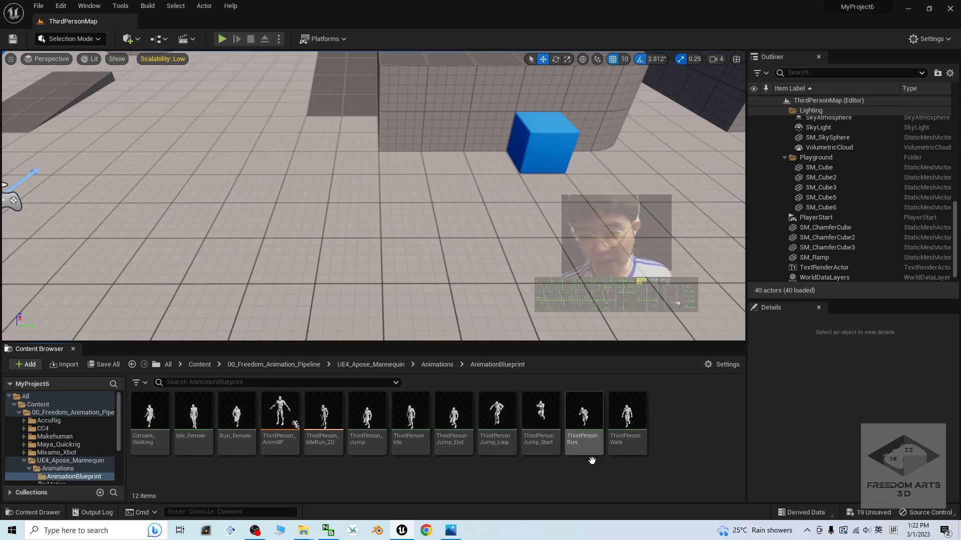
- Duplicate and retarget the ThirdPerson_AnimBP animation blueprint using UE4Apose_to_Model01_IKRetargeter, with referenced assets remapped
right_click(280, 407)
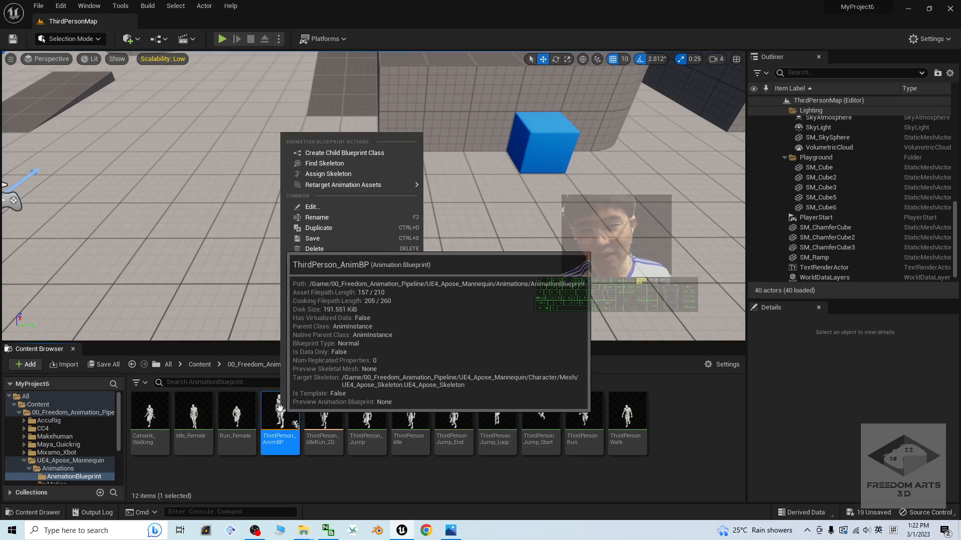
mouse_move(363, 185)
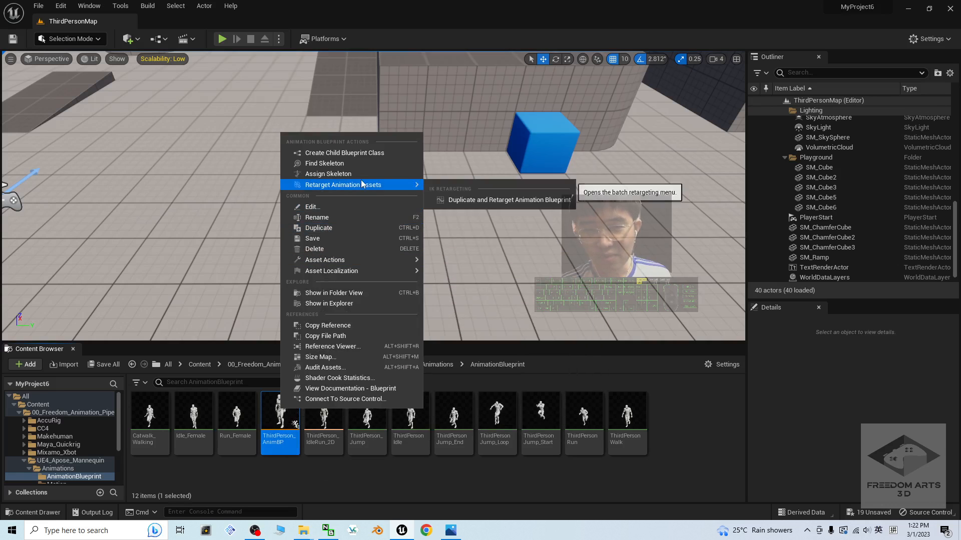
left_click(519, 200)
left_click(655, 194)
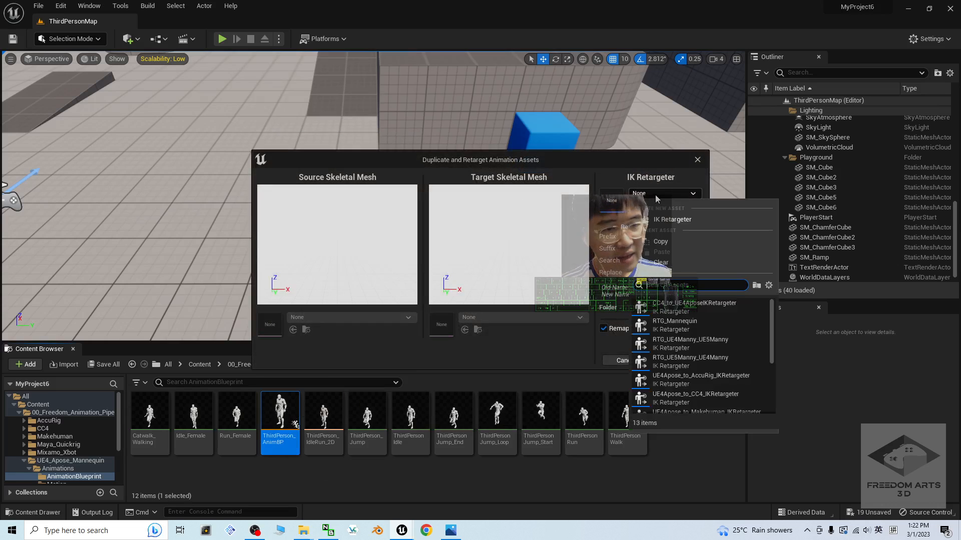
scroll(713, 341, "down", 5)
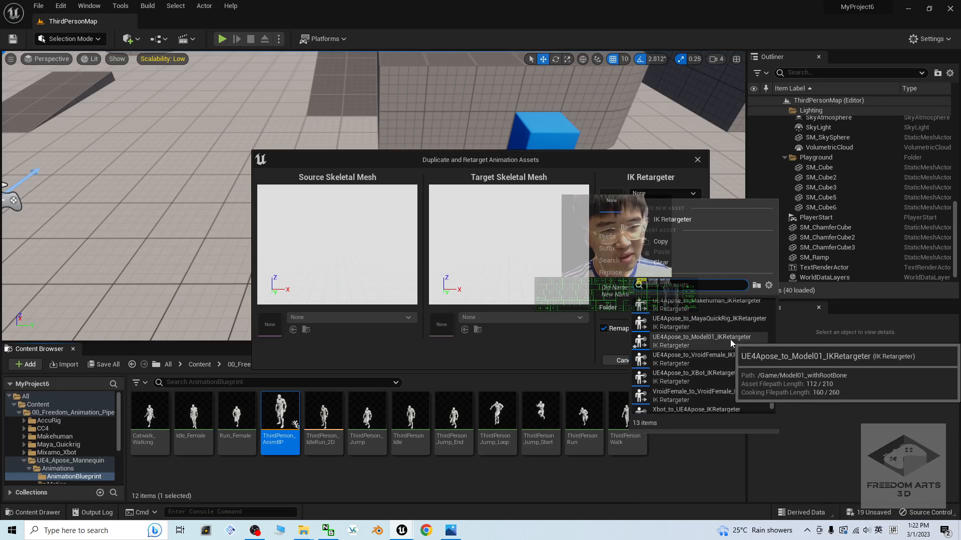
left_click(701, 342)
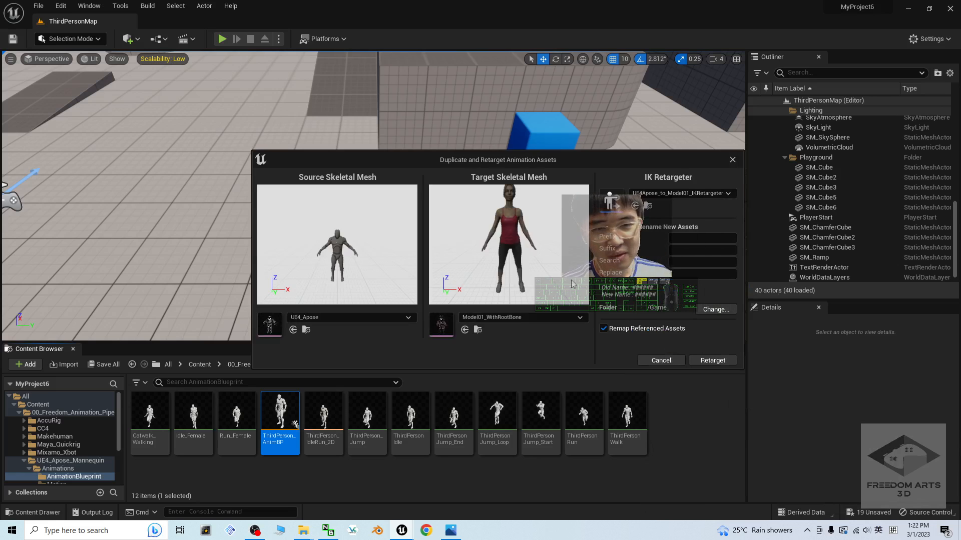
left_click(720, 360)
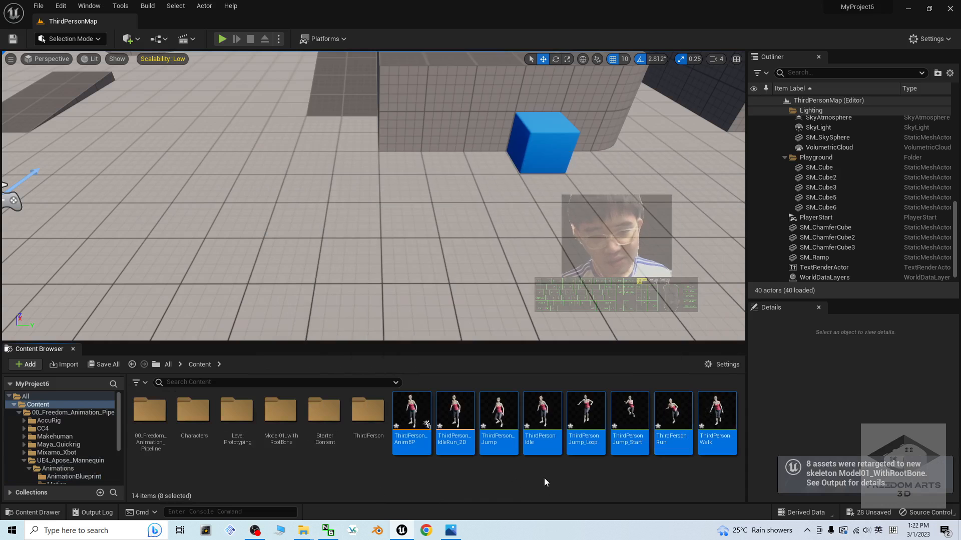
- Rename the retargeted animation blueprint in the Content folder as ThirdPerson_AnimBP_Model01
left_click(415, 472)
left_click(411, 419)
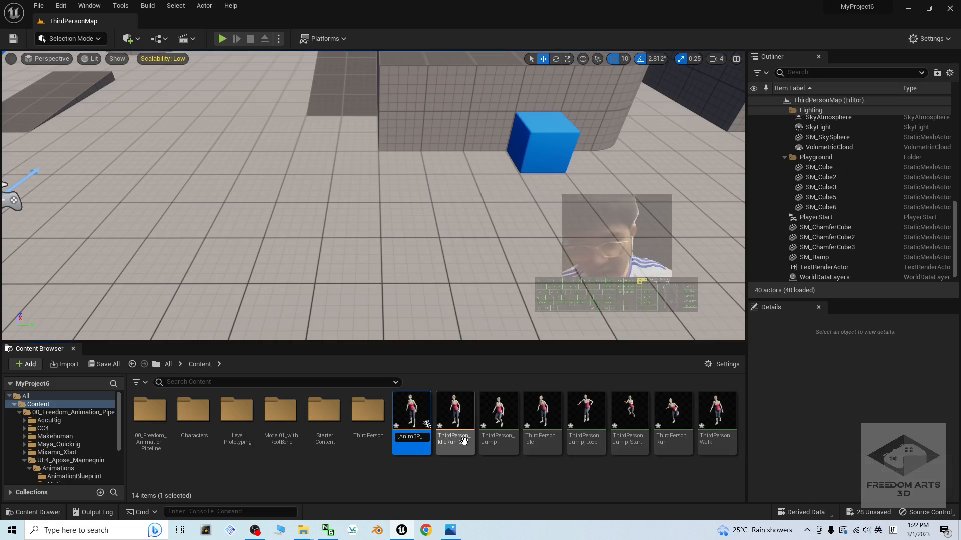
key("Return")
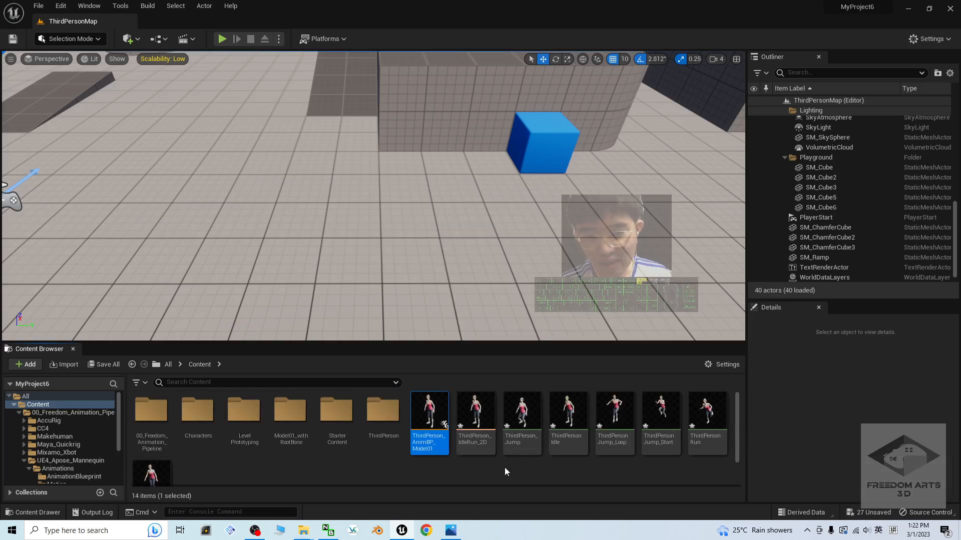
- Move the retargeted assets from ThirdPerson_AnimBP_Model01 through ThirdPersonWalk into the Model01_withRootBone folder
scroll(505, 469, "down", 2)
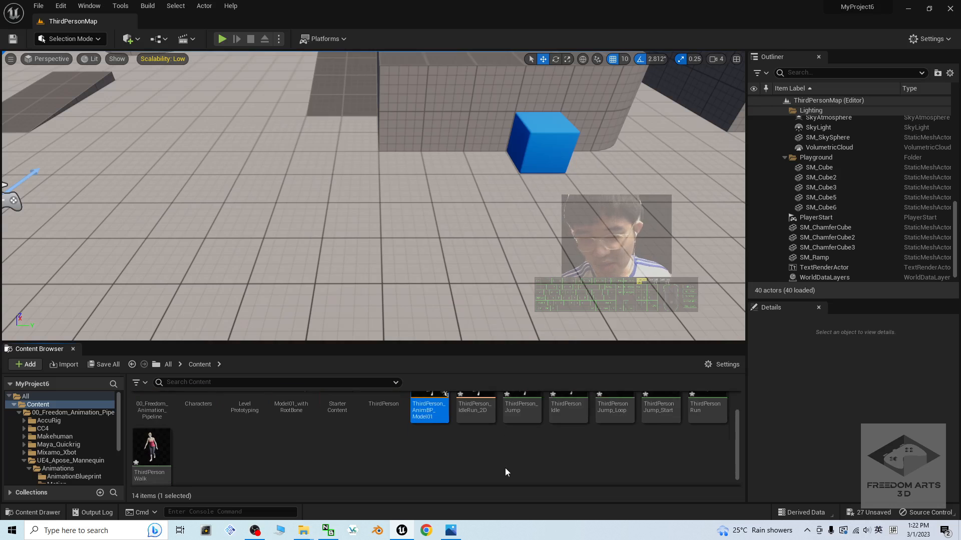
scroll(505, 469, "up", 2)
scroll(428, 415, "down", 2)
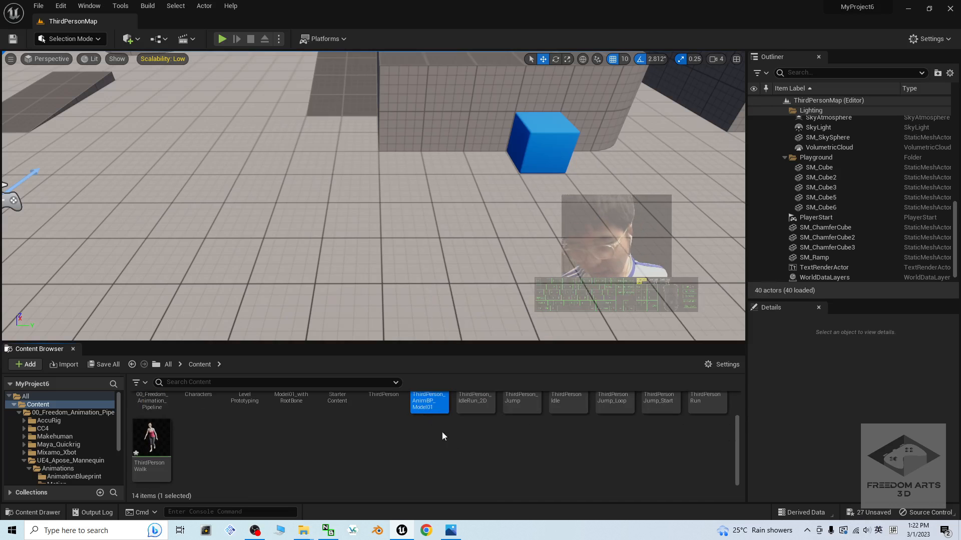
left_click(151, 450, "shift")
scroll(435, 466, "up", 2)
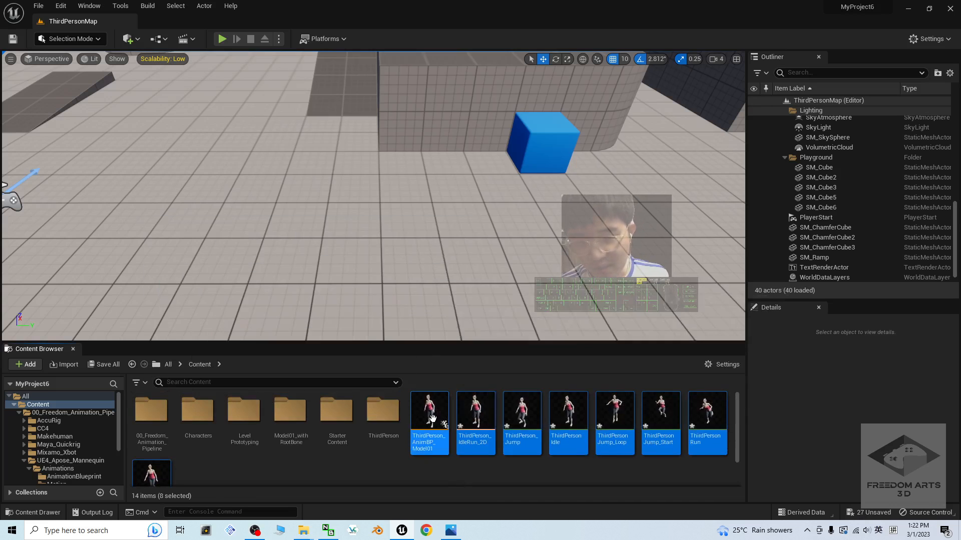
left_click_drag(432, 419, 289, 415)
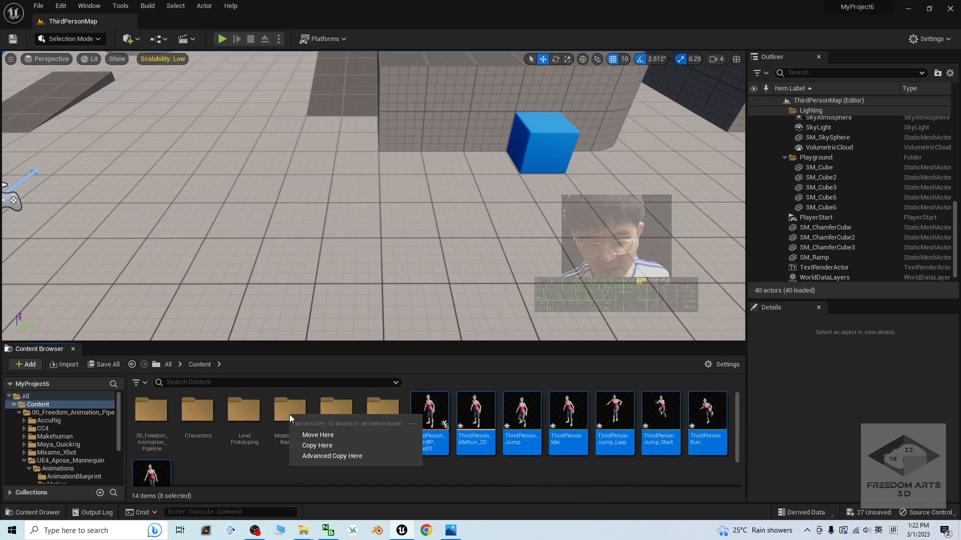
left_click(311, 435)
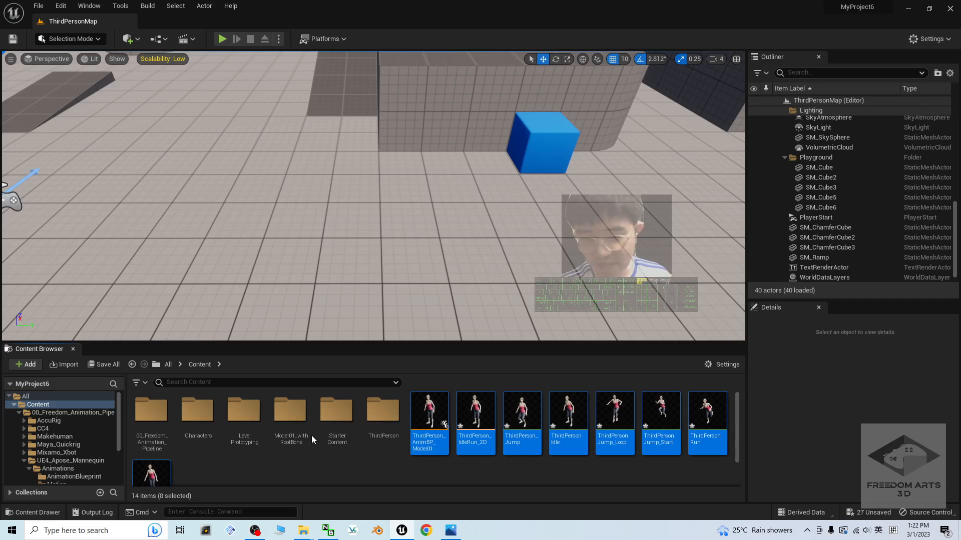
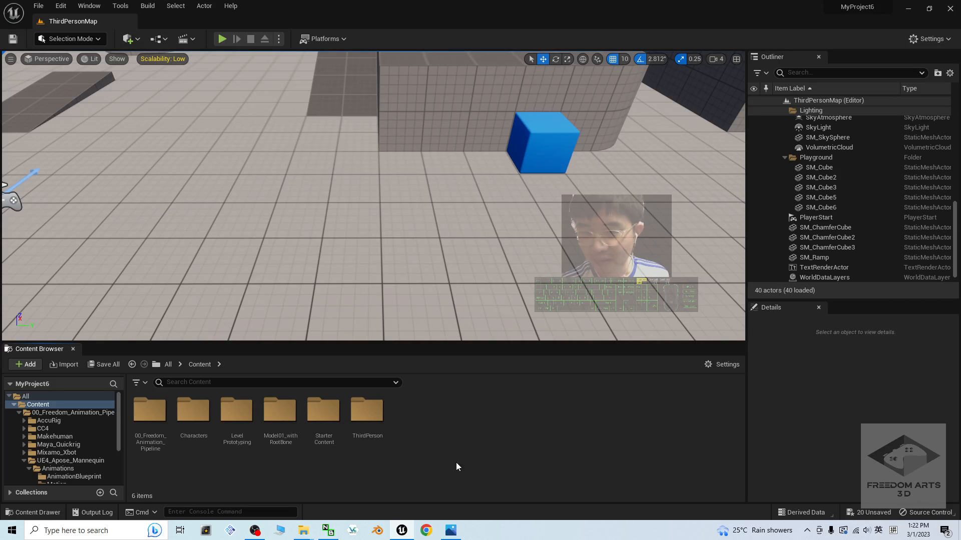
- Switch to the image viewer to look at cover.jpg, and return to Unreal Editor
left_click(454, 533)
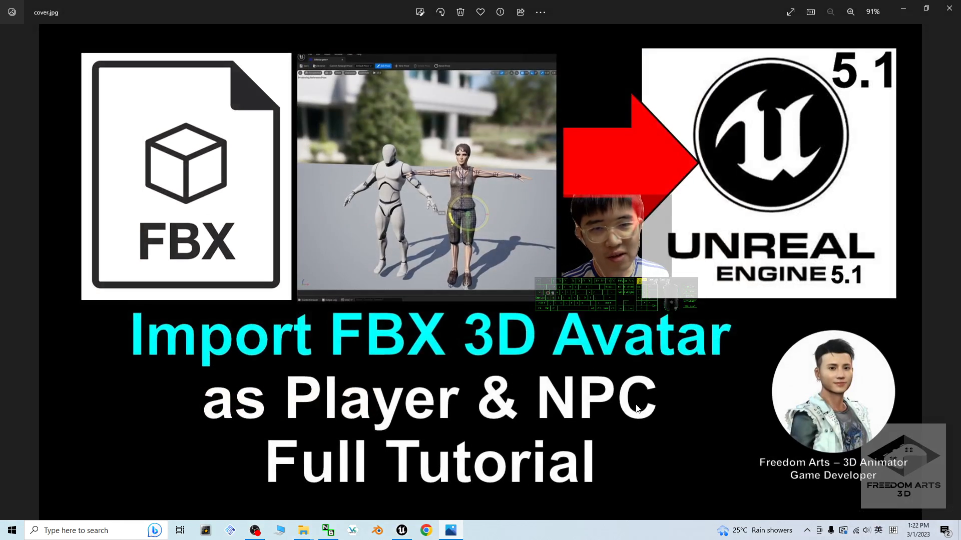
left_click(903, 8)
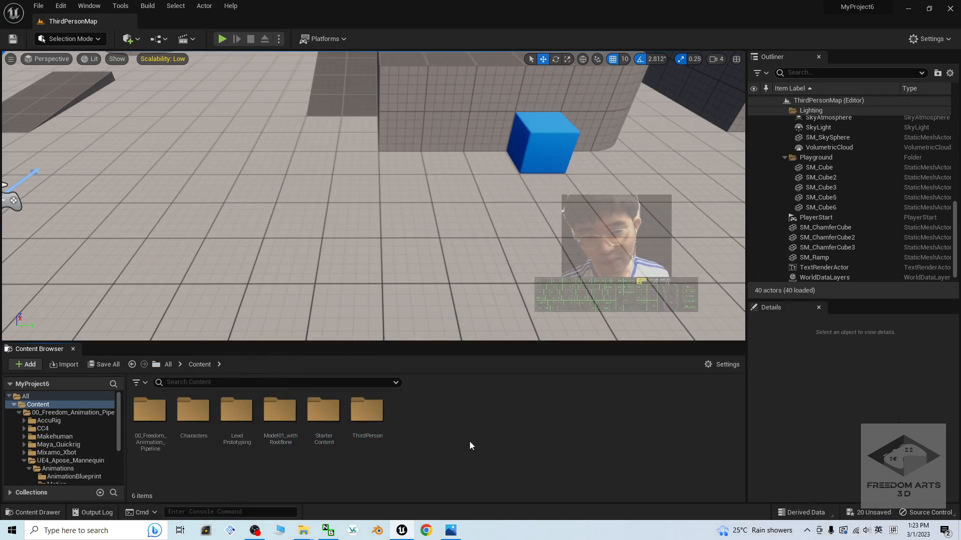
- Duplicate BP_ThirdPersonCharacter in the ThirdPerson/Blueprints folder and name the copy BP_ThirdPersonCharacter_Model01
double_click(368, 411)
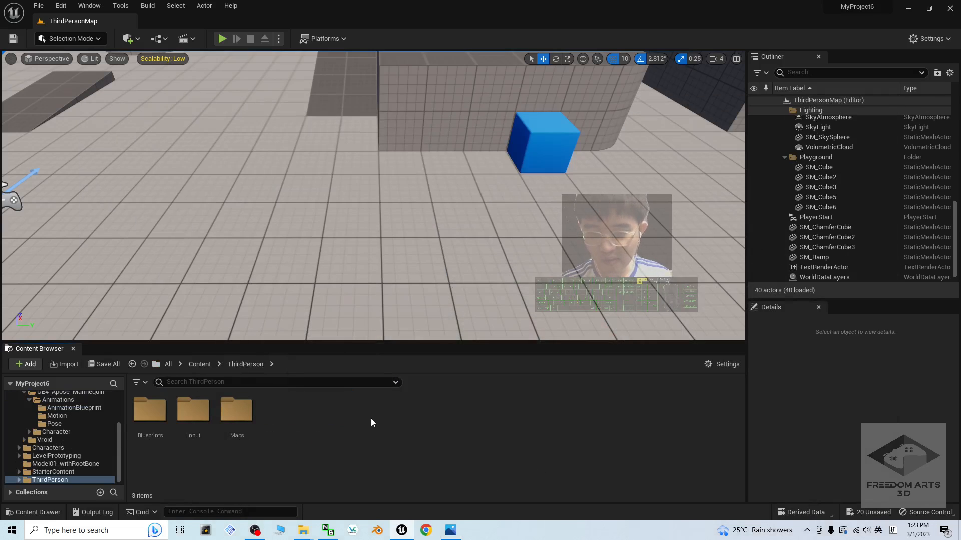
double_click(149, 410)
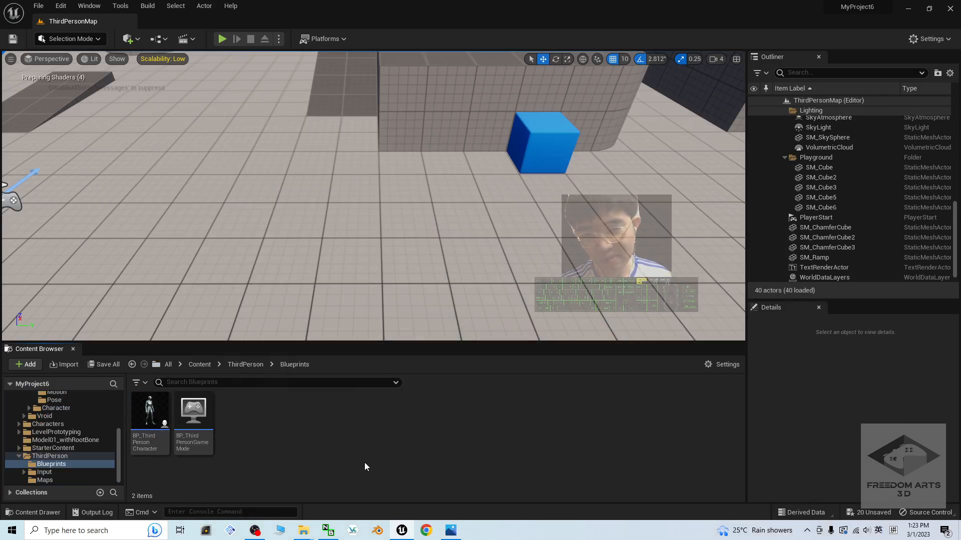
left_click(142, 422)
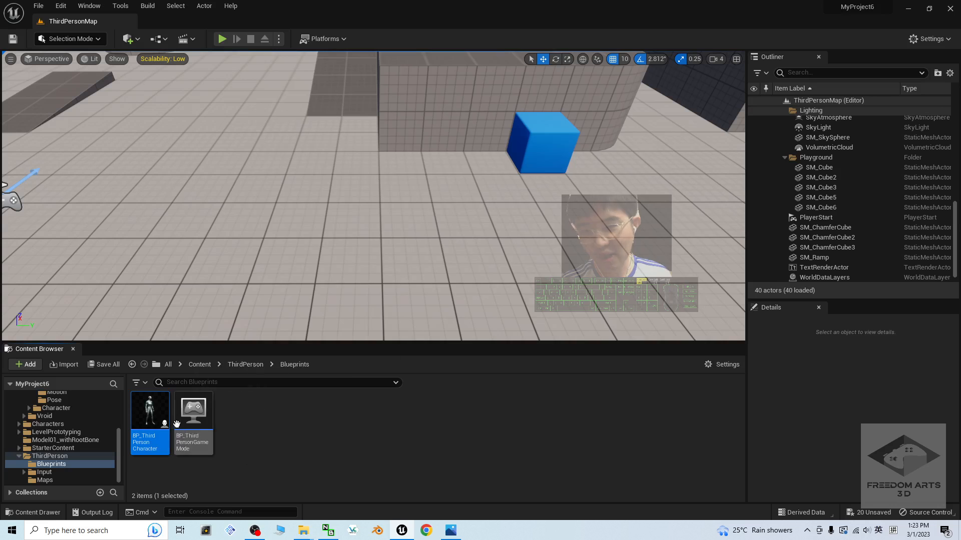
right_click(148, 410)
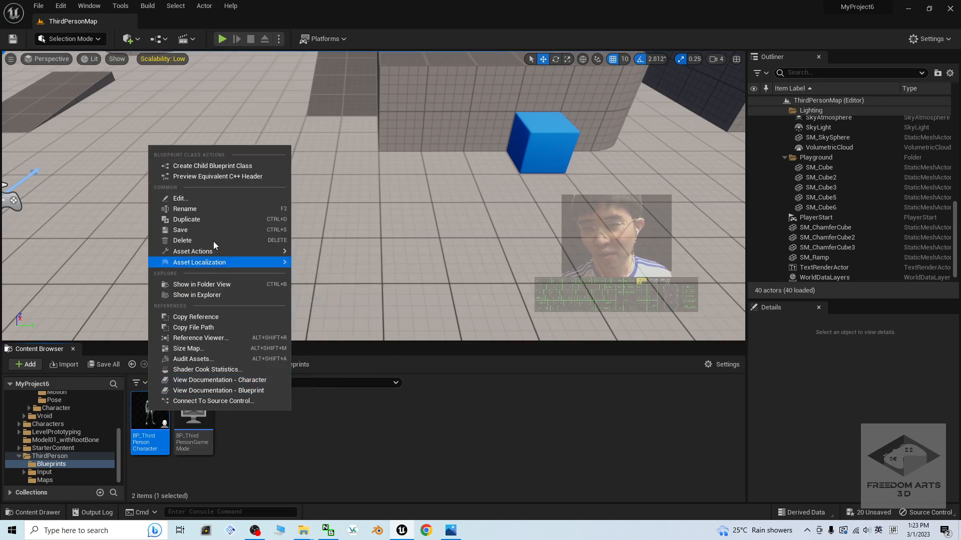
left_click(212, 220)
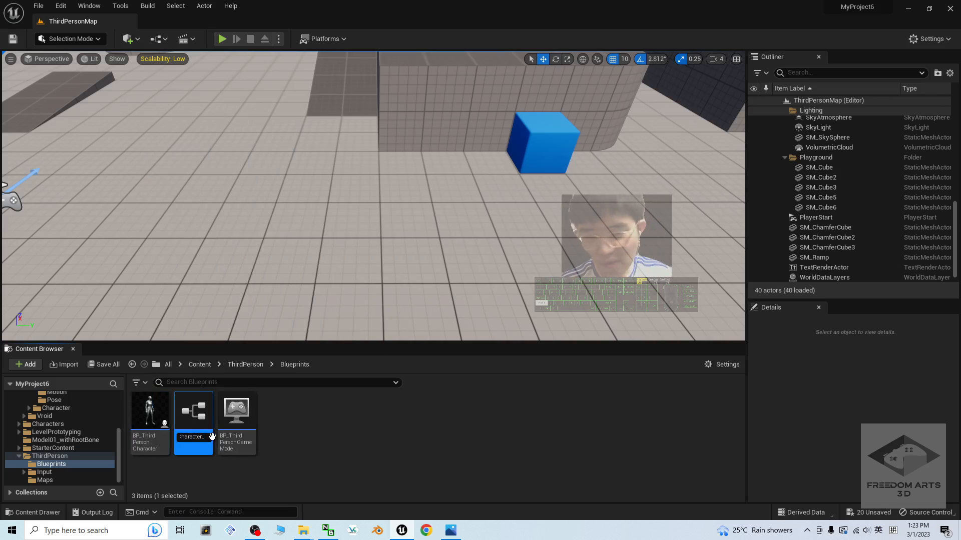
left_click(264, 448)
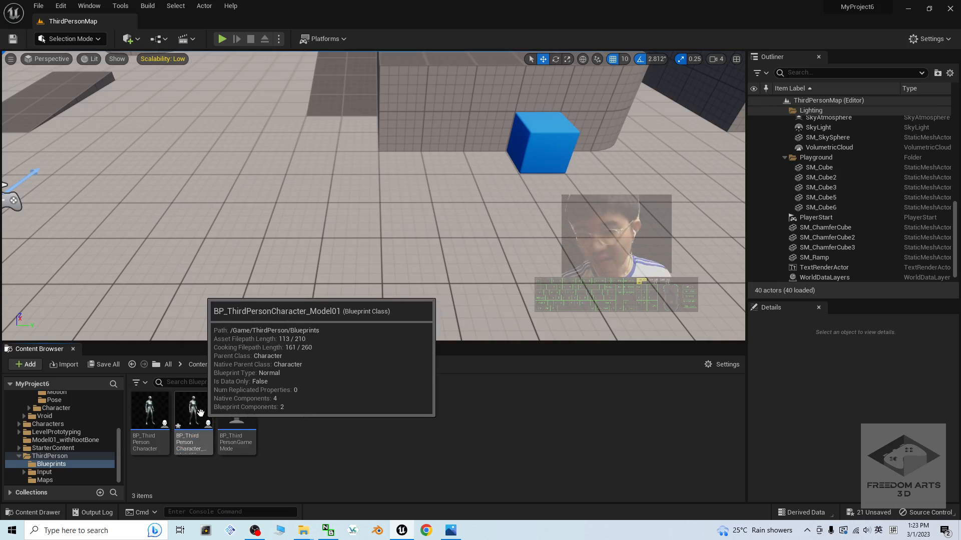
- Play the level to check which character is the current player, run it around briefly, and stop the session
left_click(222, 39)
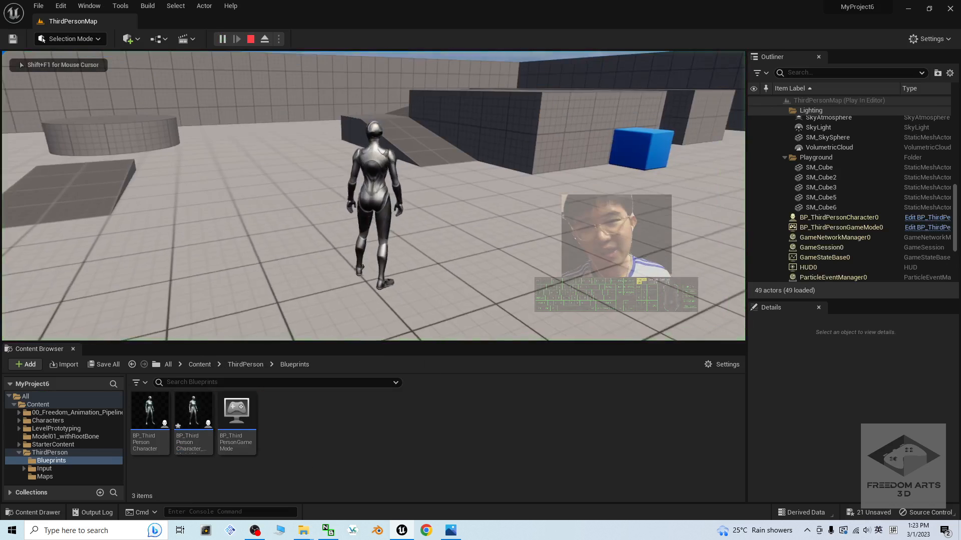
key("d")
key("w")
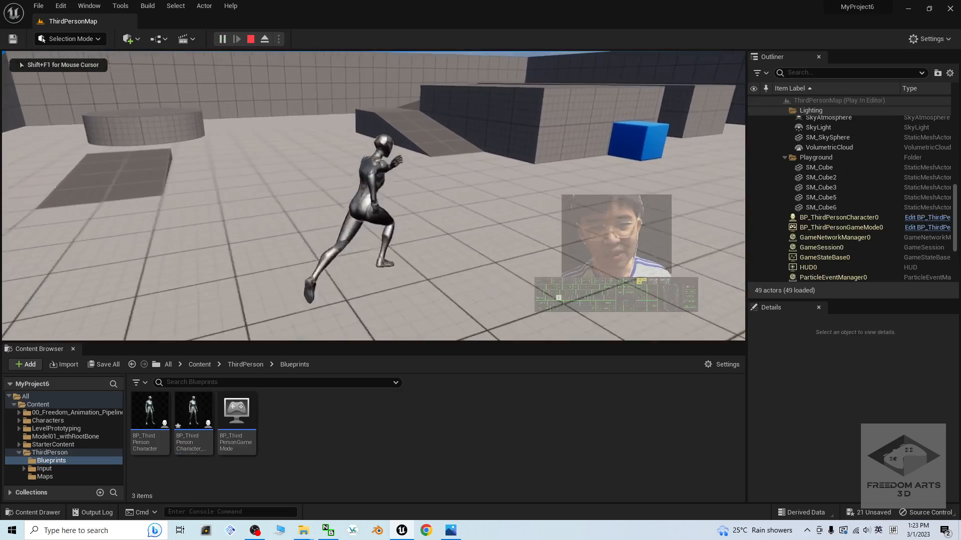
key("s")
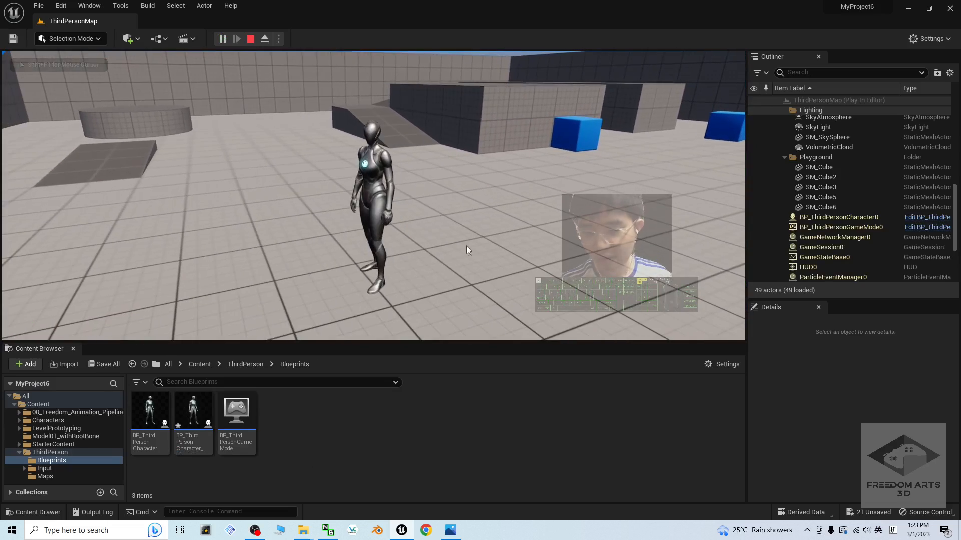
key("Escape")
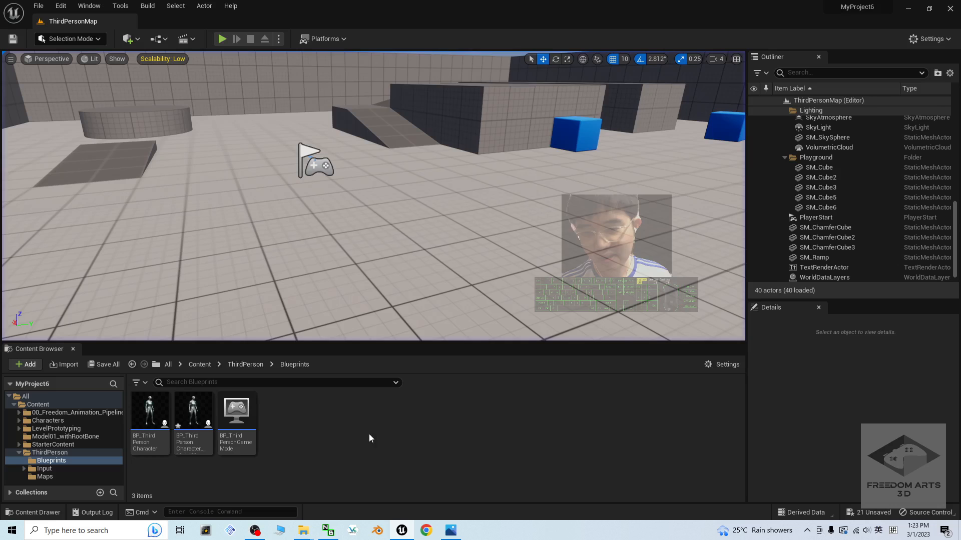
- Open BP_ThirdPersonCharacter_Model01 and set its Mesh component's skeletal mesh asset to Model01_WithRootBone
double_click(194, 419)
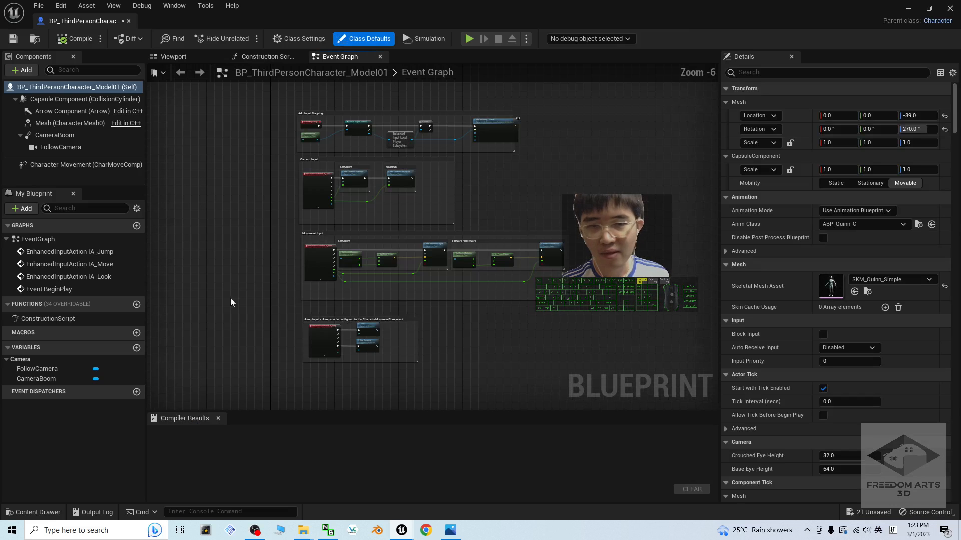
left_click(60, 123)
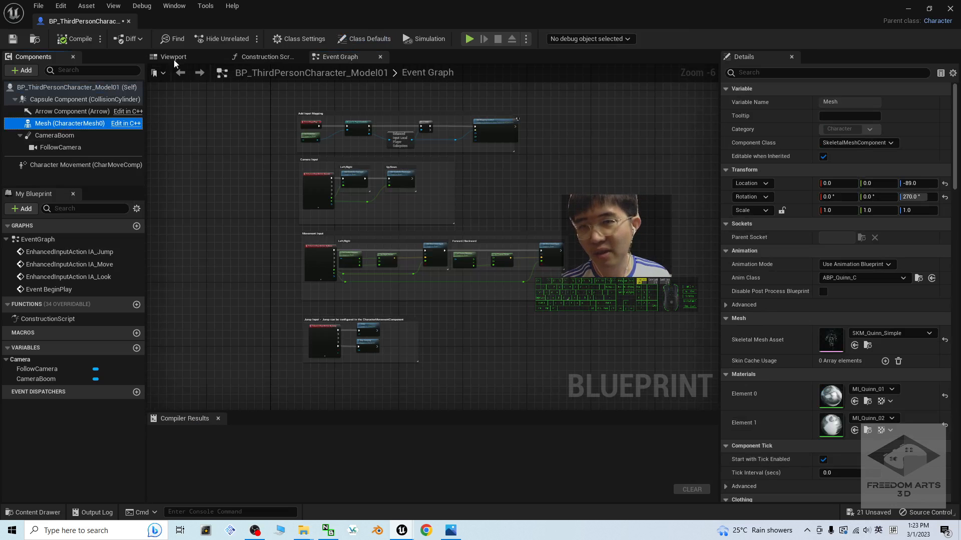
left_click(173, 57)
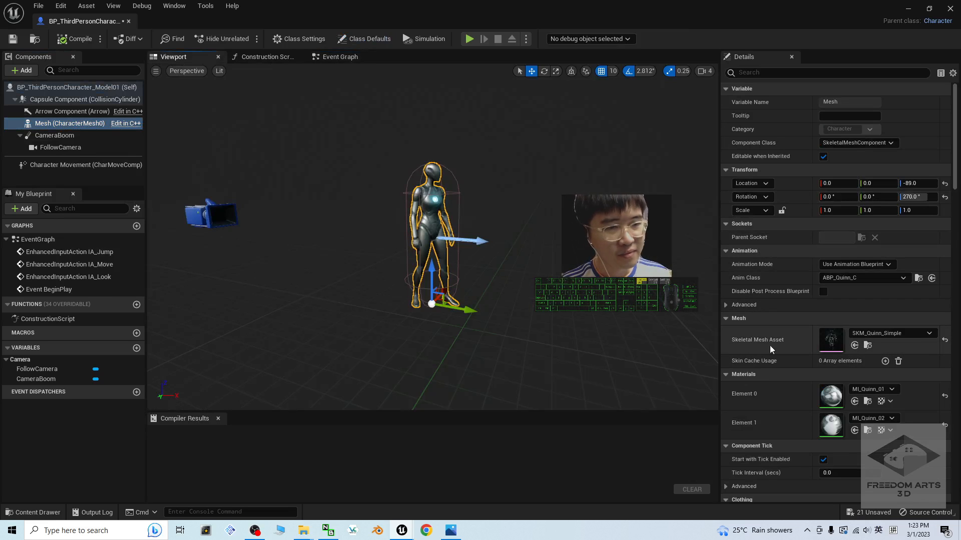
left_click(872, 334)
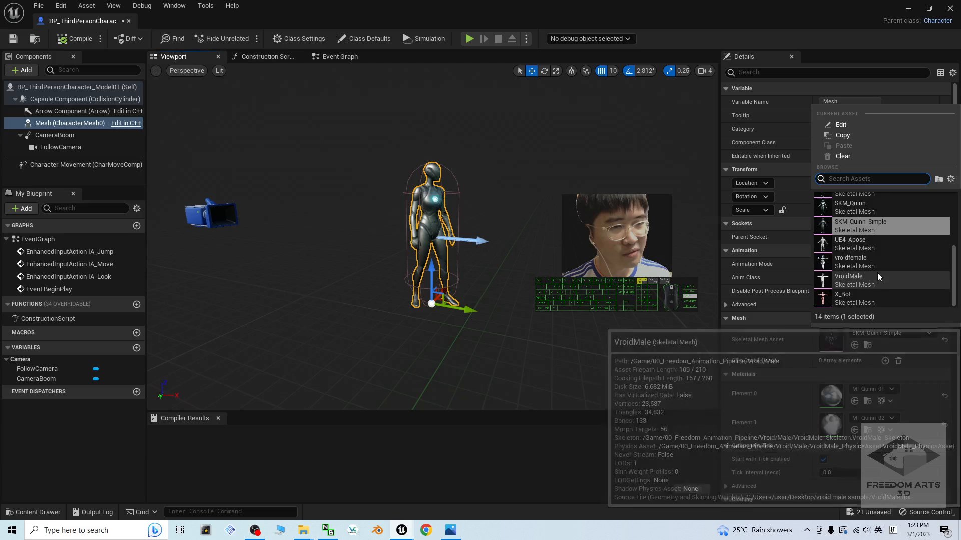
scroll(878, 273, "up", 4)
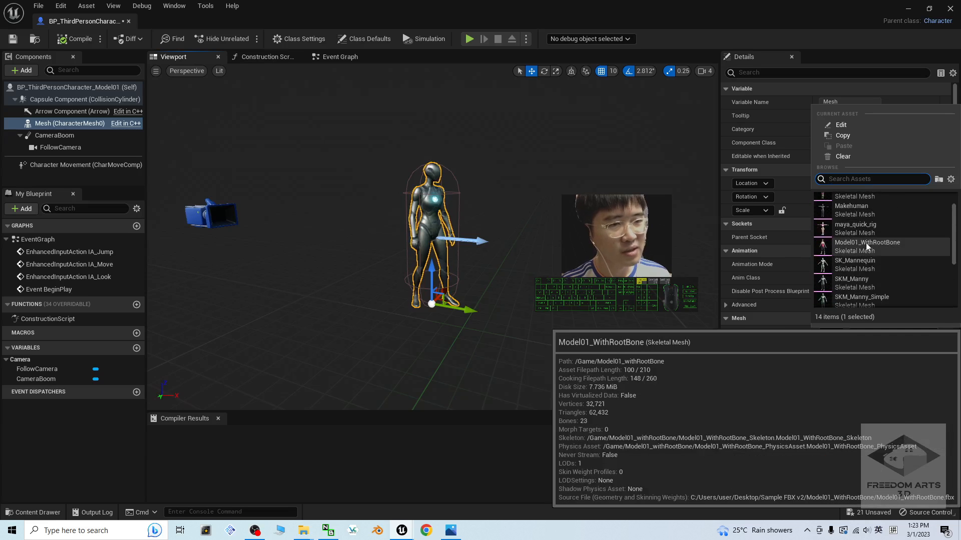
left_click(890, 242)
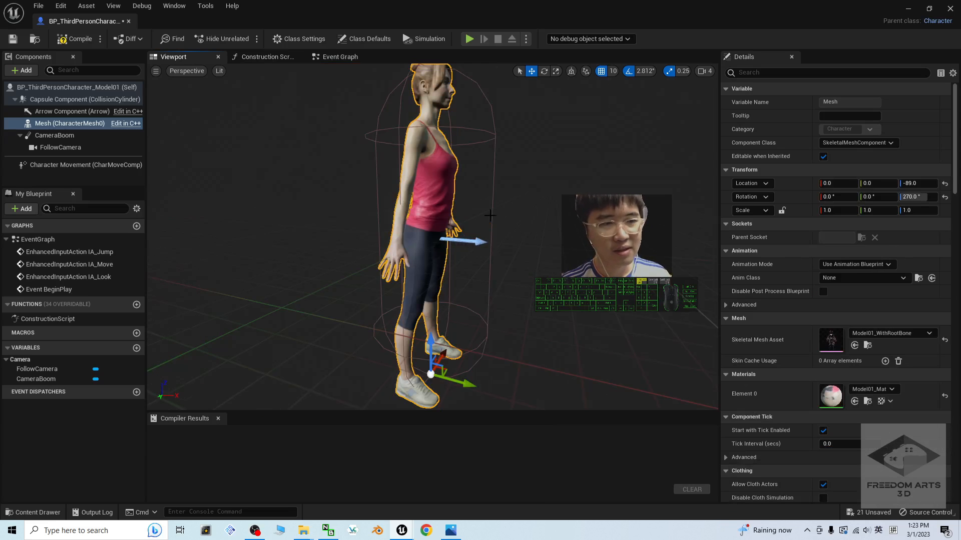
- Set the Mesh component's Anim Class to ThirdPerson_AnimBP_Model01, and compile, save and close the character blueprint
left_click(843, 279)
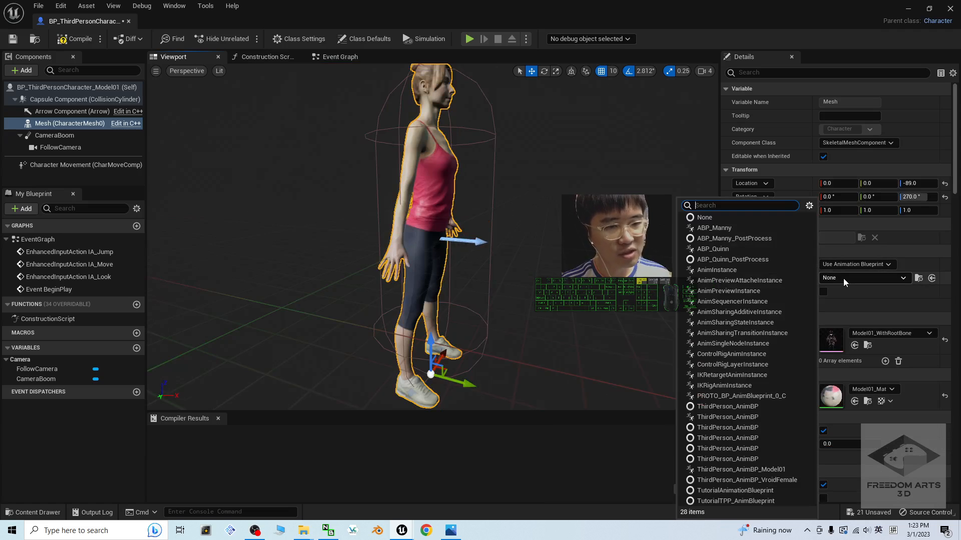
left_click(781, 470)
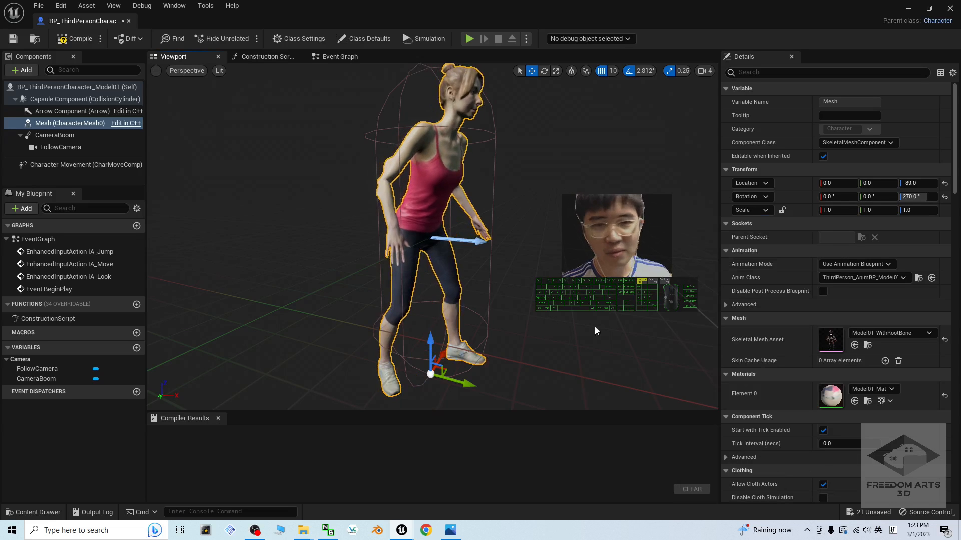
left_click(77, 39)
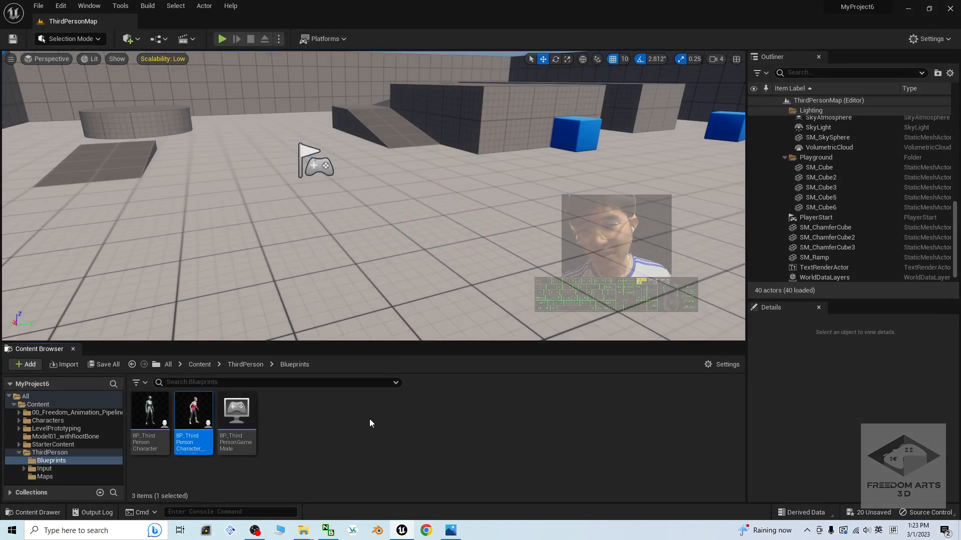
left_click(370, 423)
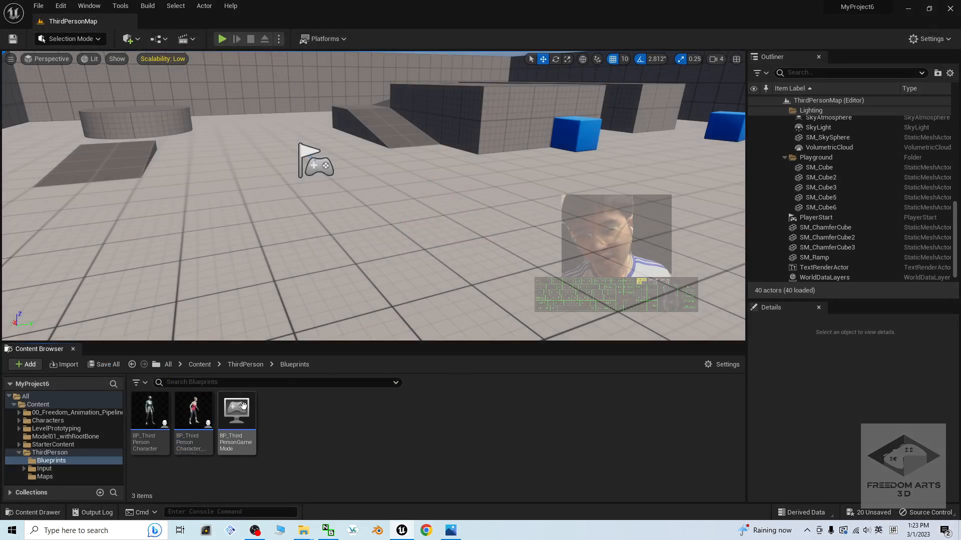
- Set the Default Pawn Class of BP_ThirdPersonGameMode to BP_ThirdPersonCharacter_Model01, and compile, save and close the blueprint
left_click(237, 415)
double_click(244, 420)
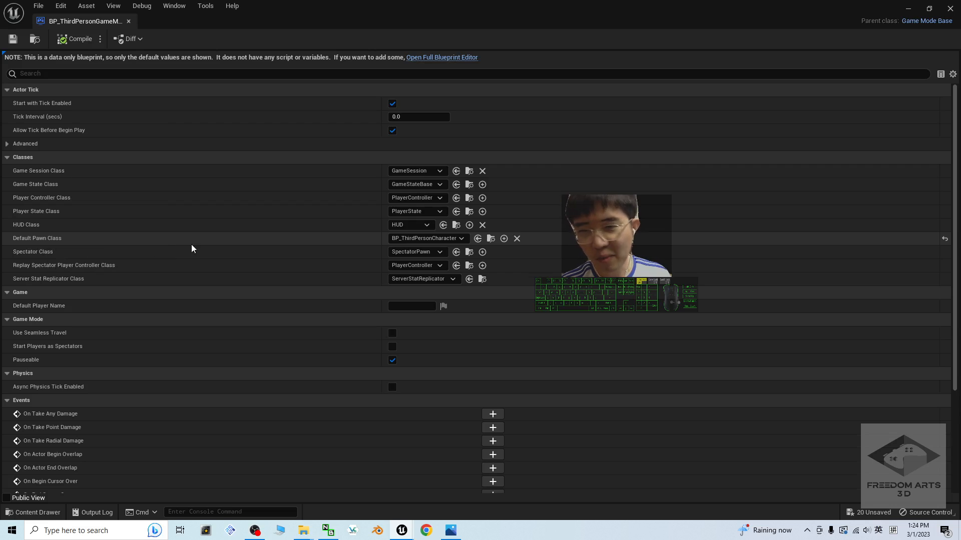
left_click(419, 240)
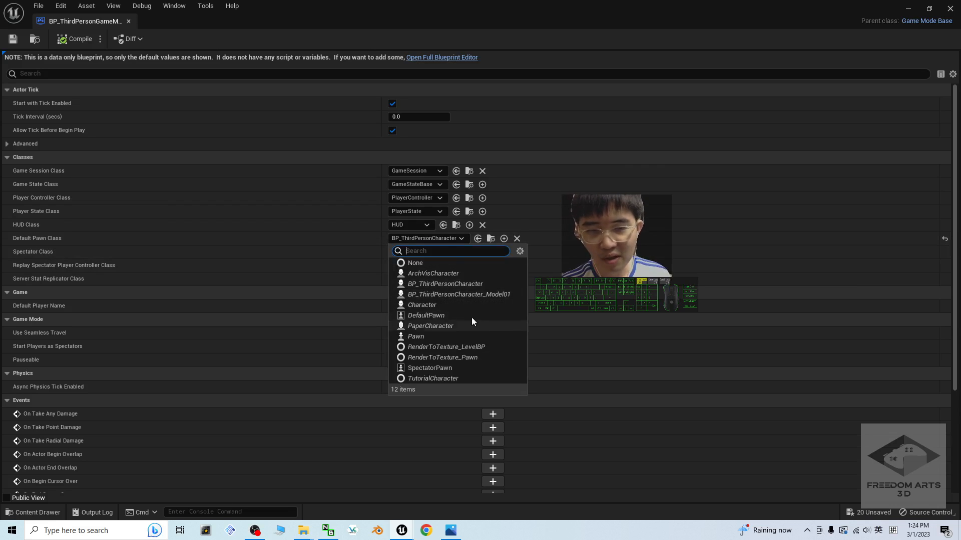
left_click(503, 295)
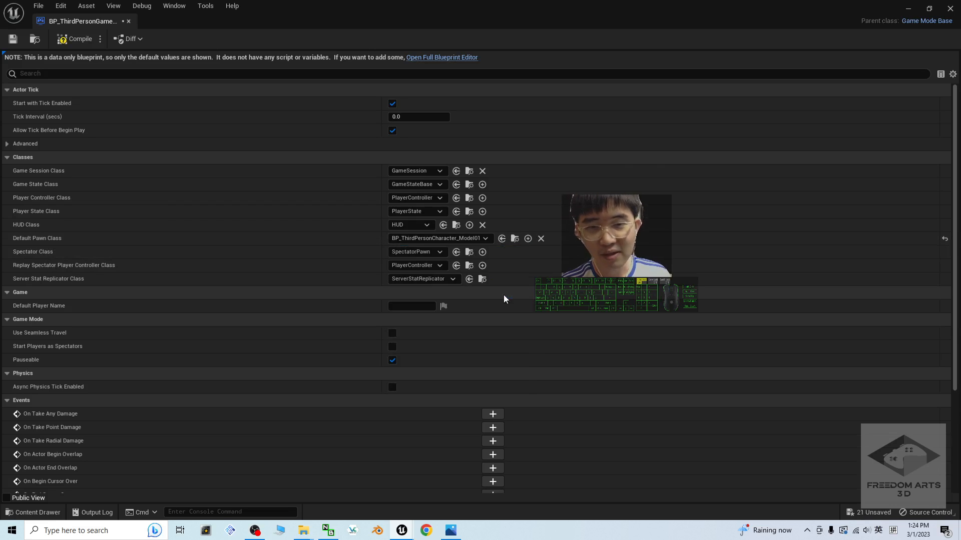
left_click(13, 39)
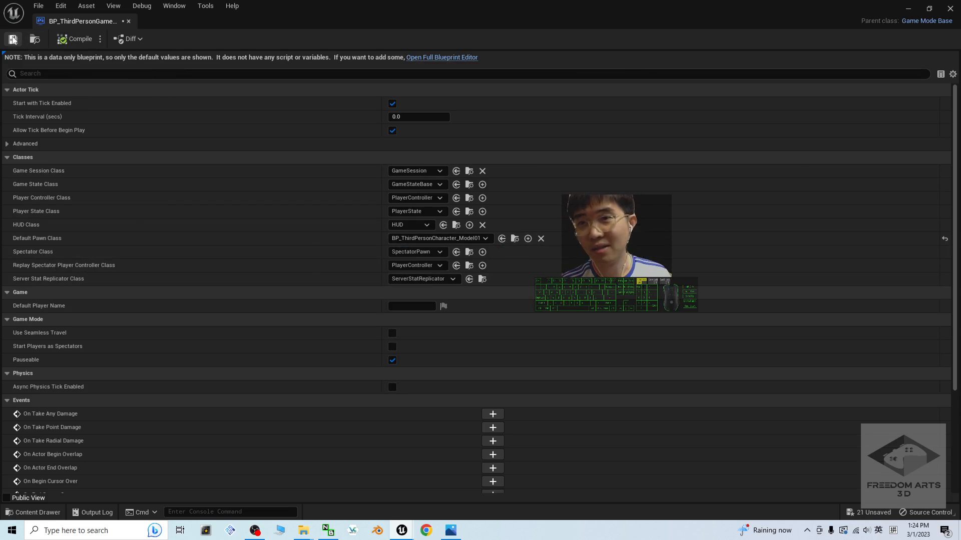
left_click(950, 8)
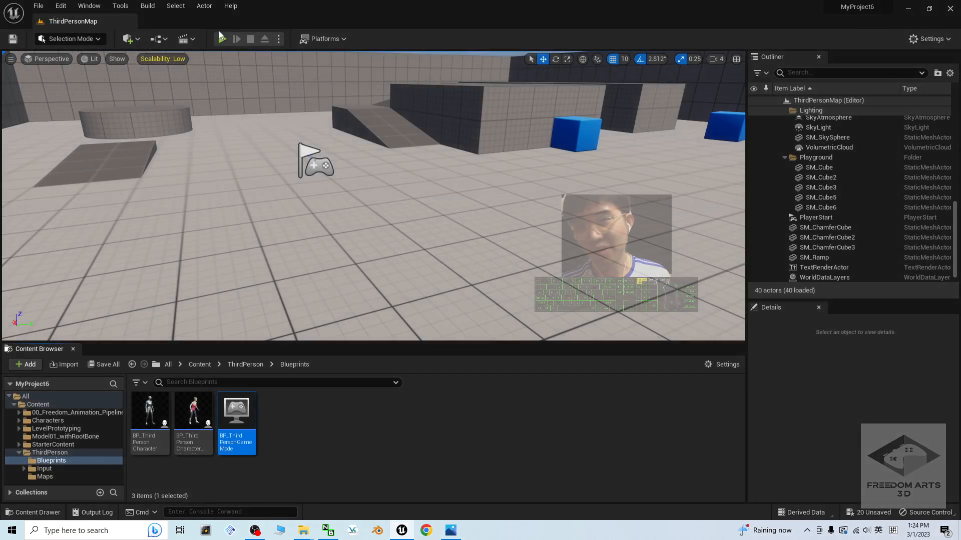
- Play the level as the Model01 character, run in several directions to check the animations, and stop the session
left_click(223, 39)
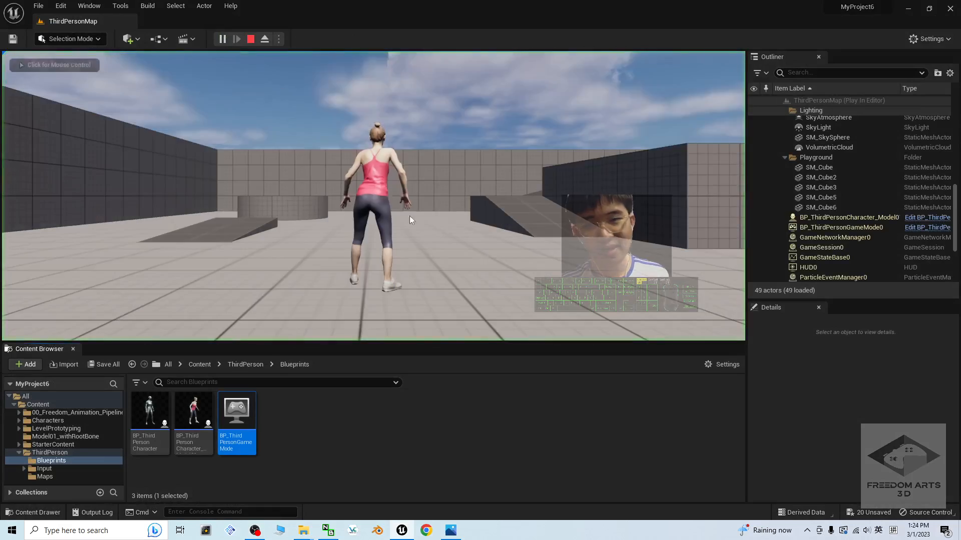
key("s")
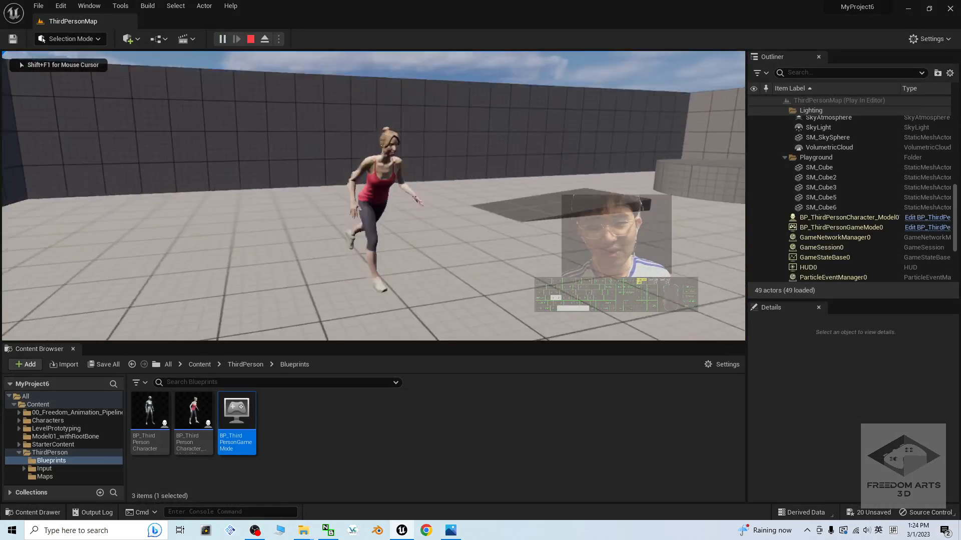
key("a")
key("w")
key("s")
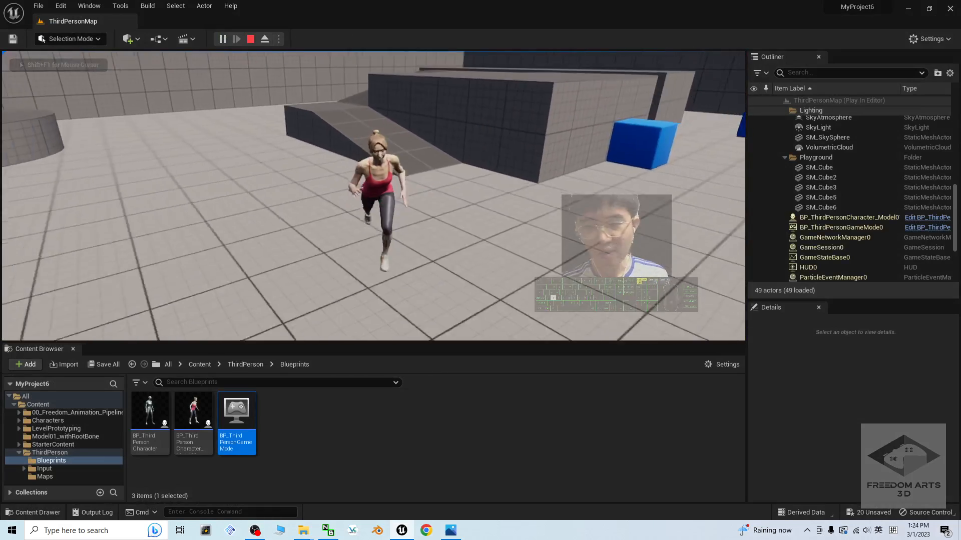
key("d")
key("s")
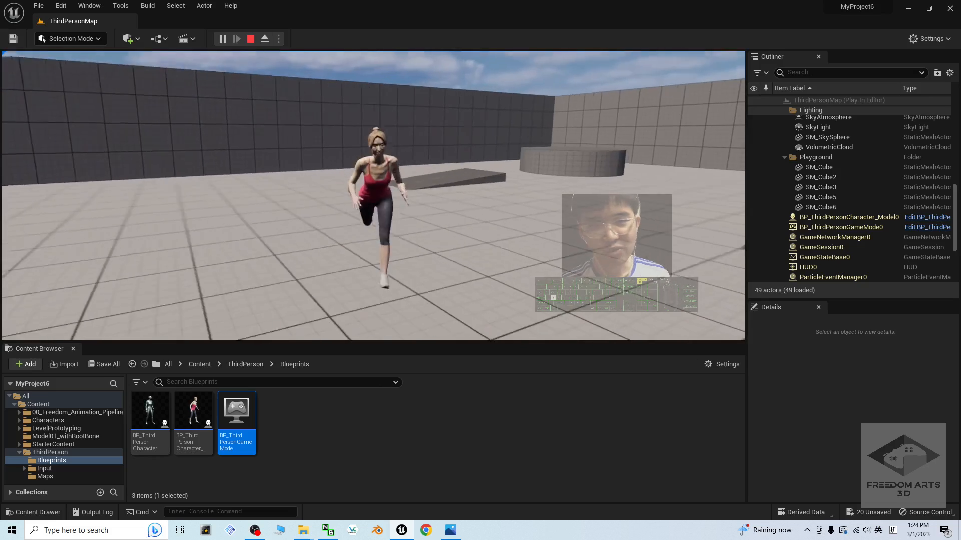
key("a")
key("s")
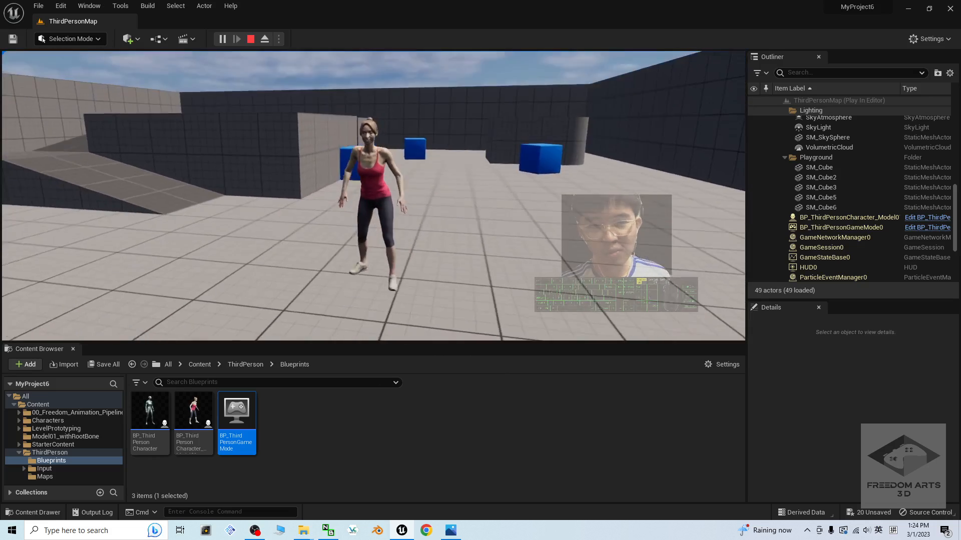
key("Escape")
left_click(429, 440)
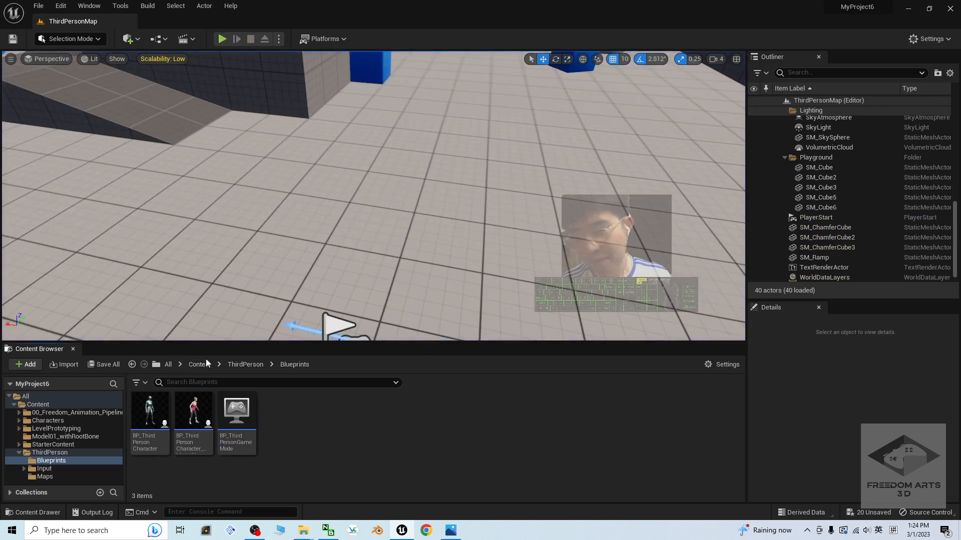
- Open the ThirdPerson_IdleRun_2D blend space from the Model01_withRootBone folder and pause its preview
left_click(200, 364)
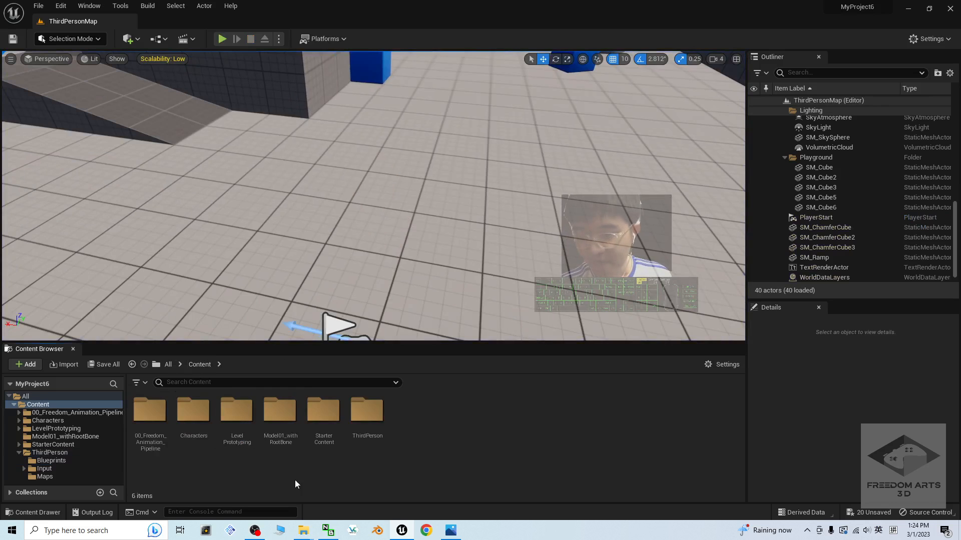
double_click(279, 410)
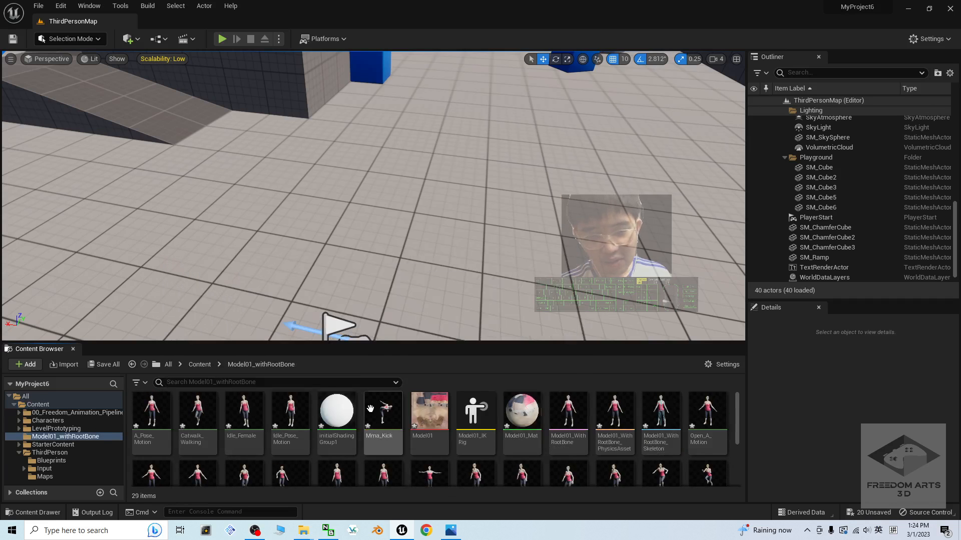
scroll(445, 428, "down", 1)
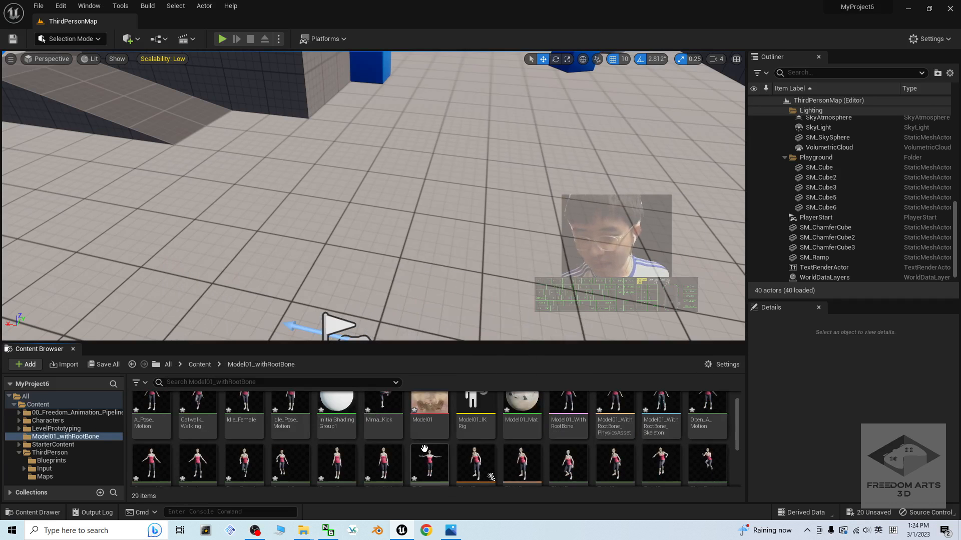
scroll(500, 453, "down", 3)
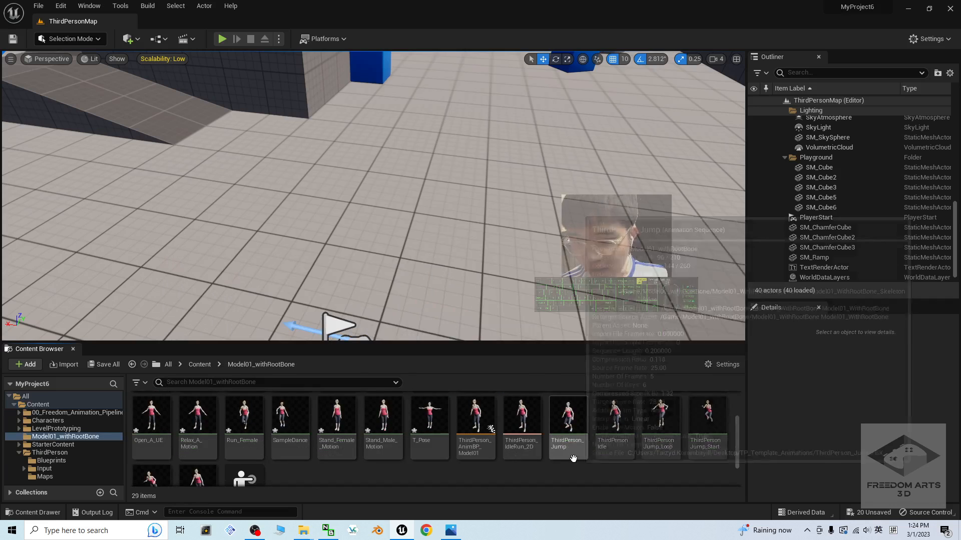
double_click(525, 419)
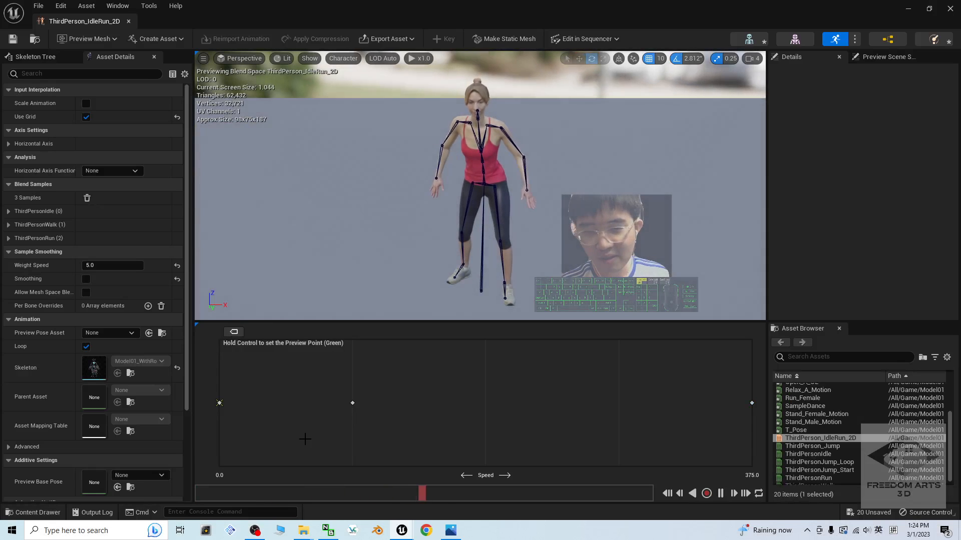
left_click(720, 494)
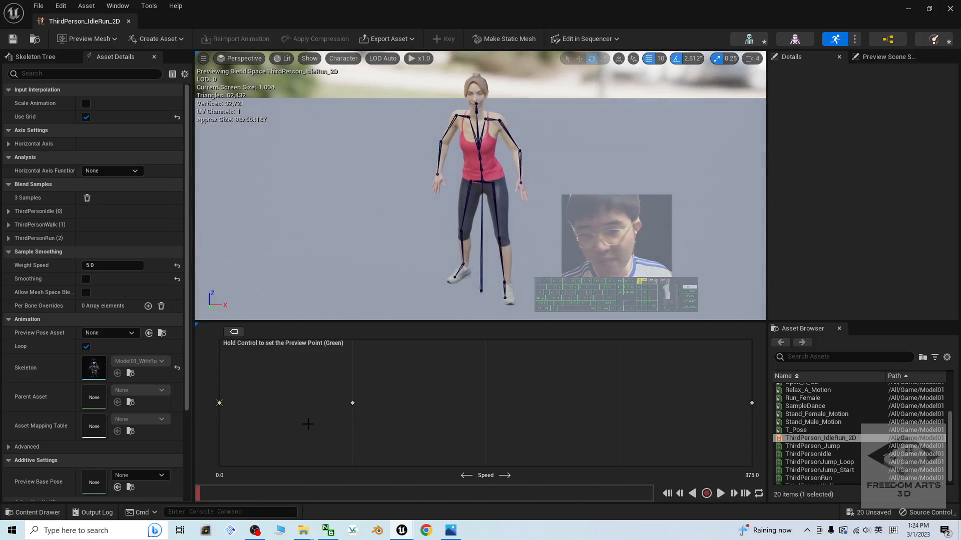
- Delete the idle, walk and run samples from the ThirdPerson_IdleRun_2D blend space graph
key("Delete")
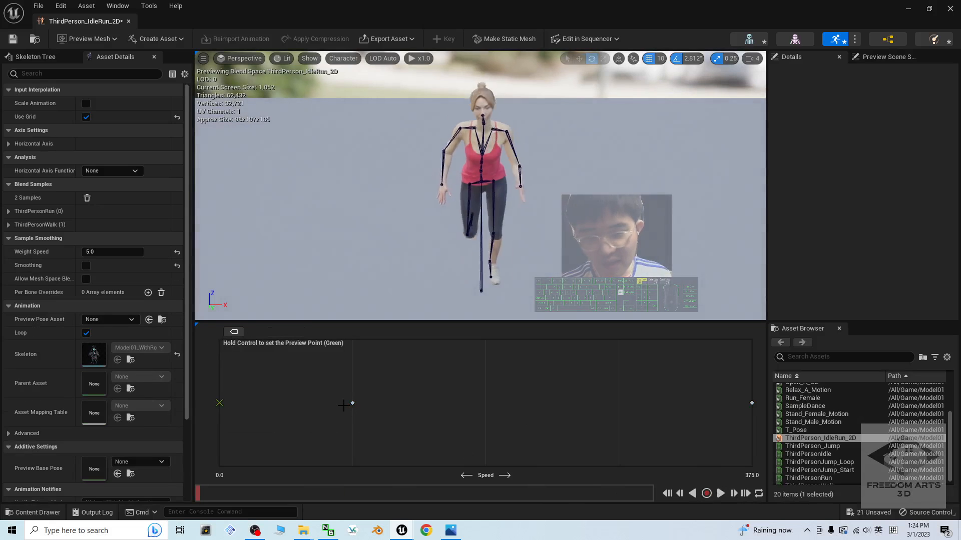
key("Delete")
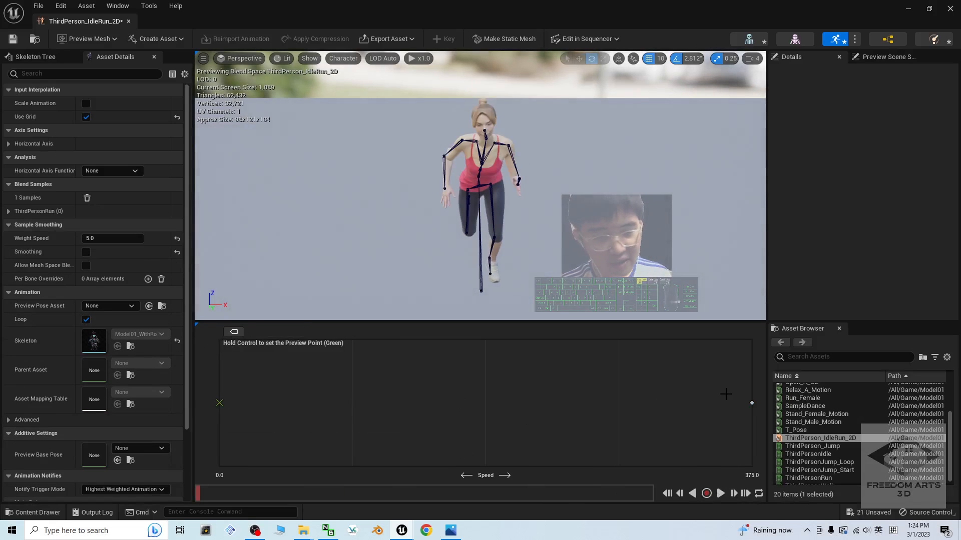
key("Delete")
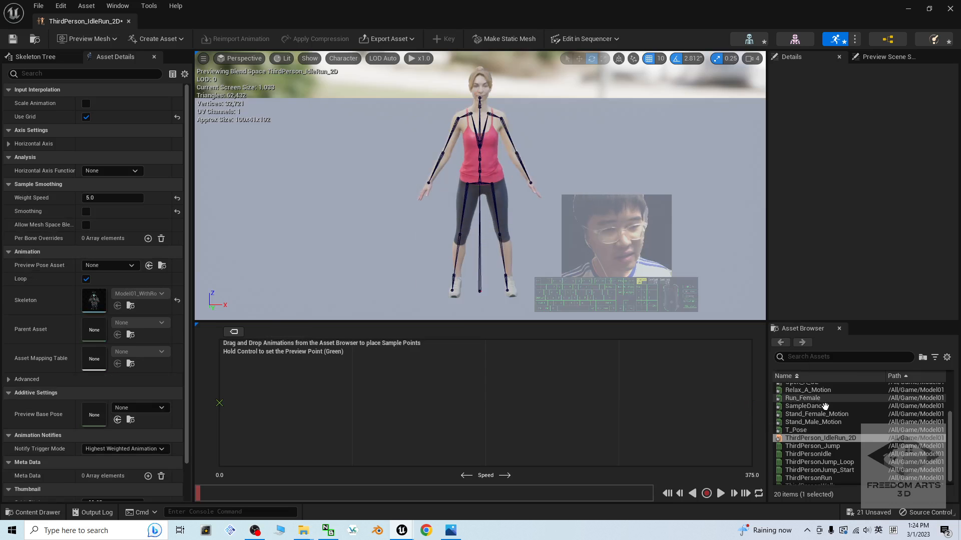
- Place Idle_Female at speed 0, Catwalk_Walking at the first inner grid line and Run_Female at 375, and save and close the blend space
scroll(825, 406, "up", 3)
left_click_drag(802, 402, 220, 403)
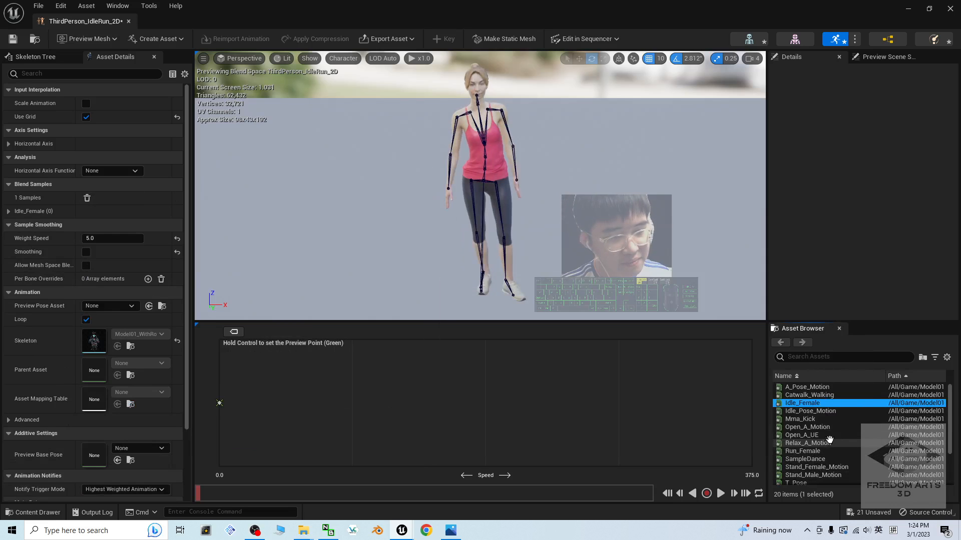
left_click_drag(809, 395, 351, 403)
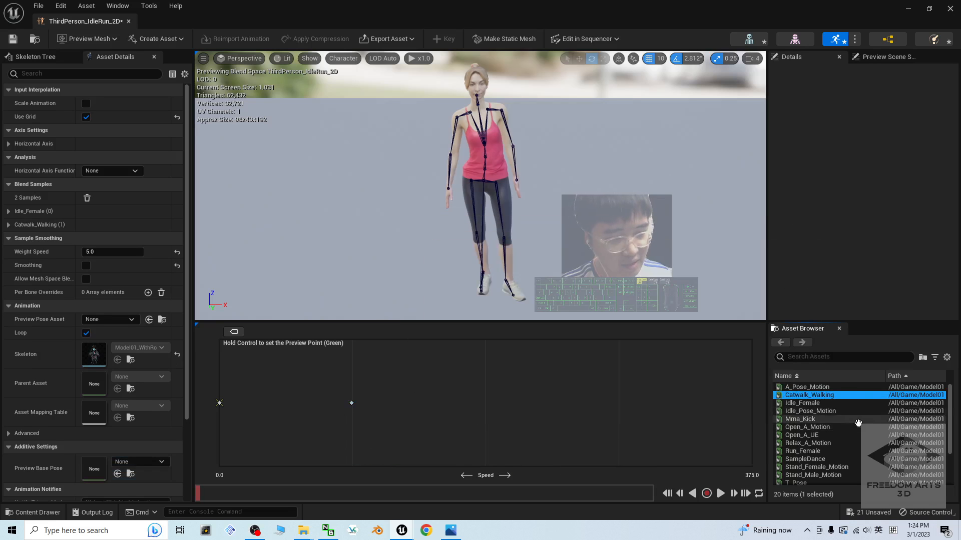
left_click_drag(806, 451, 755, 425)
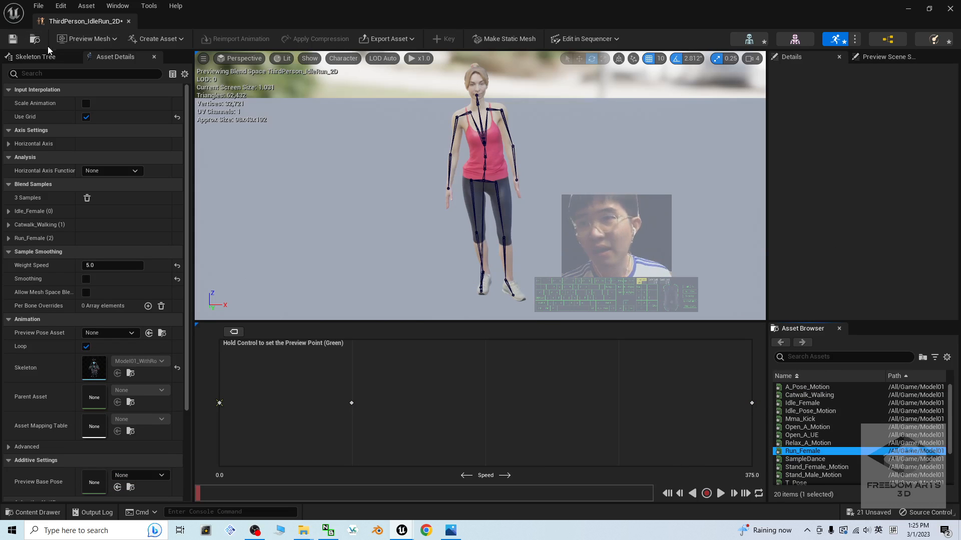
left_click(952, 7)
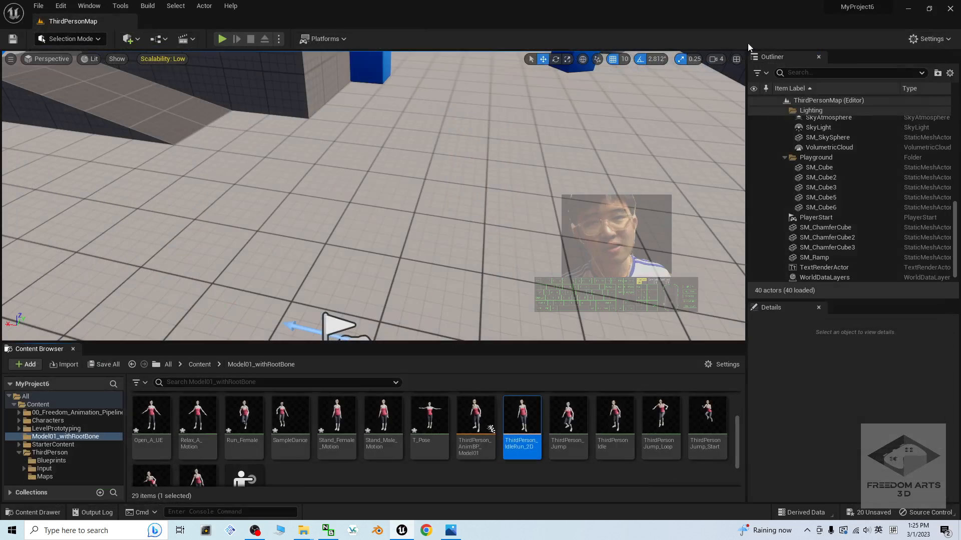
- Play the level, run and jump in several directions to check the new idle, walk and run animations, and stop the session
left_click(222, 38)
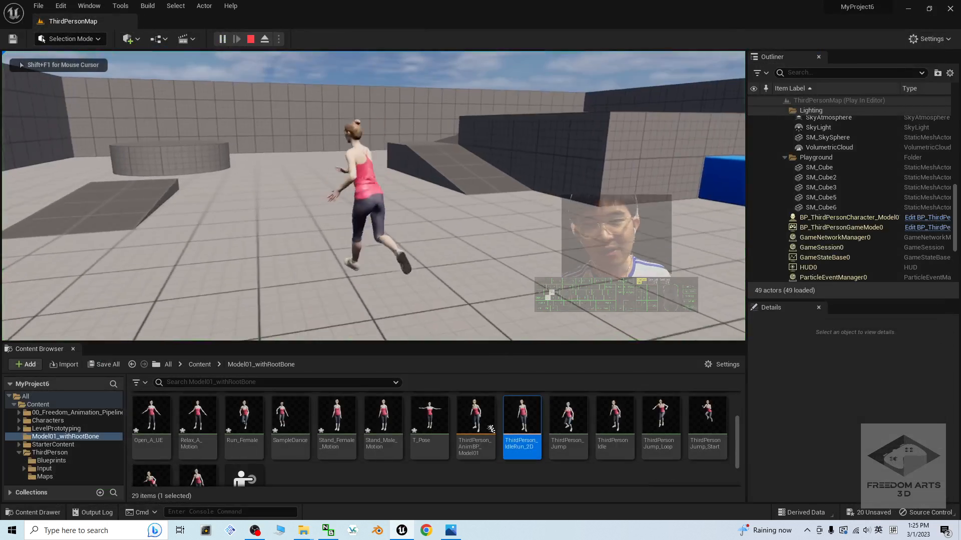
key("s")
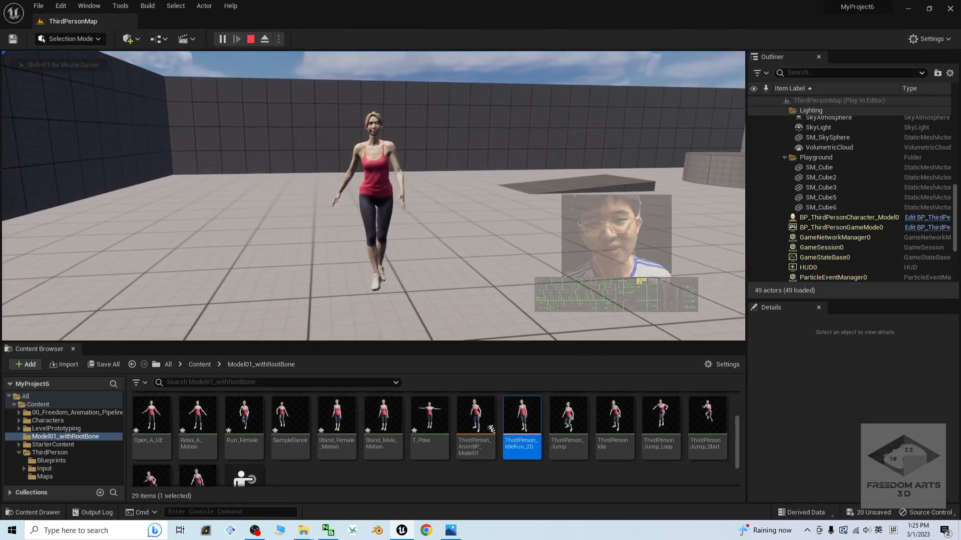
key("d")
key("w")
key("space")
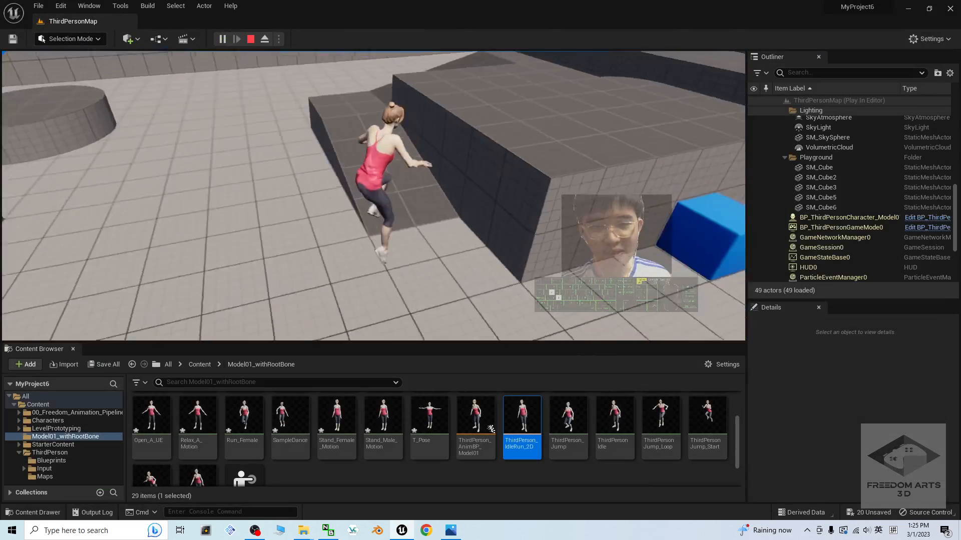
key("d")
key("s")
key("space")
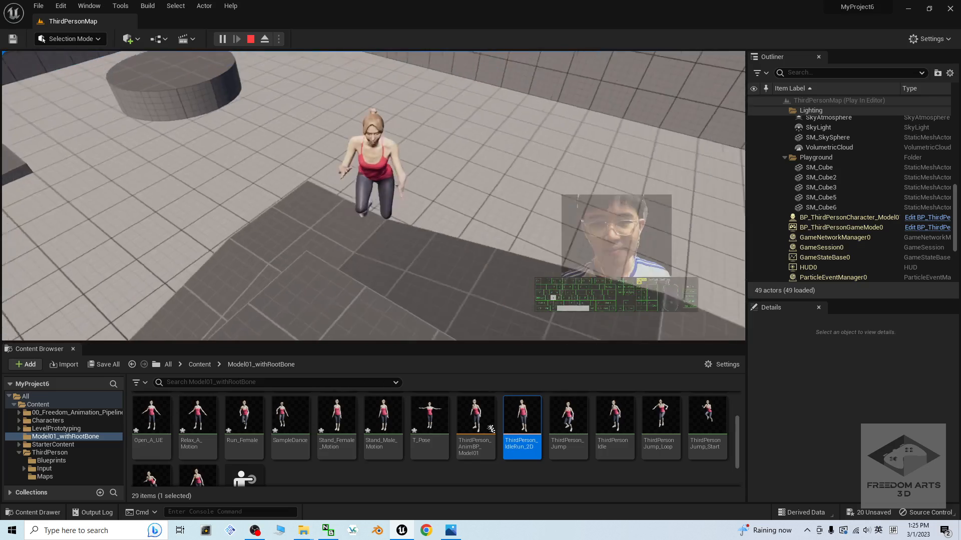
key("Escape")
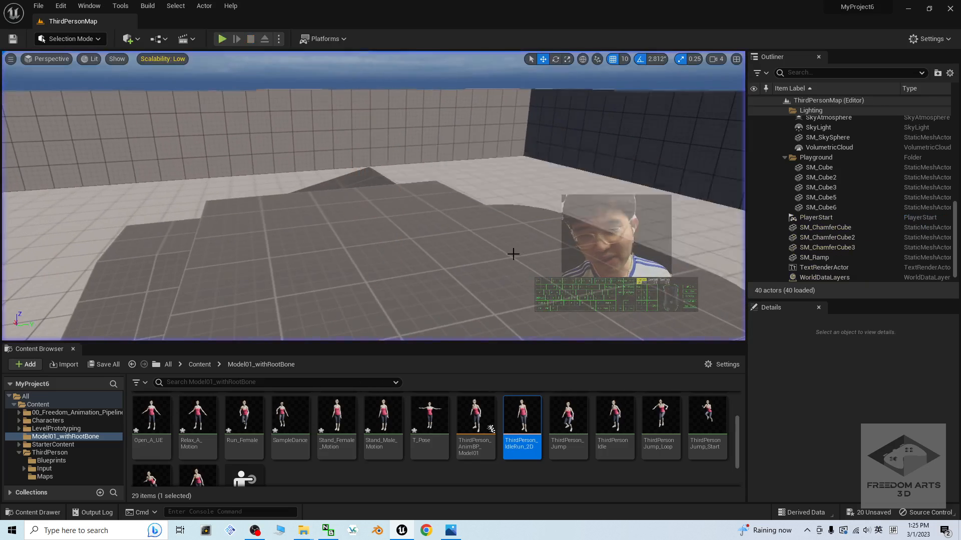
- Duplicate BP_ThirdPersonCharacter_Model01 in the ThirdPerson Blueprints folder and name the copy BP_ThirdPersonCharacter_Model01_NPC
left_click(201, 365)
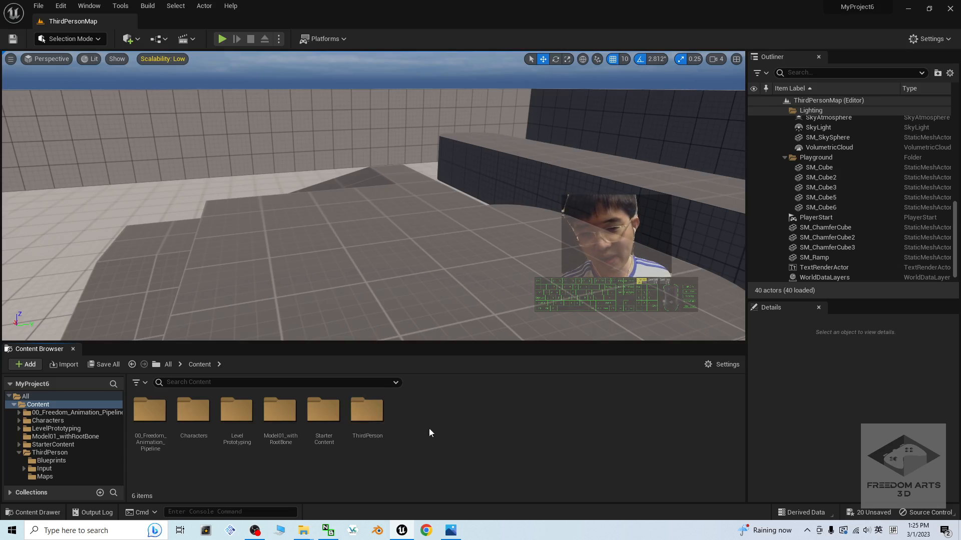
double_click(367, 411)
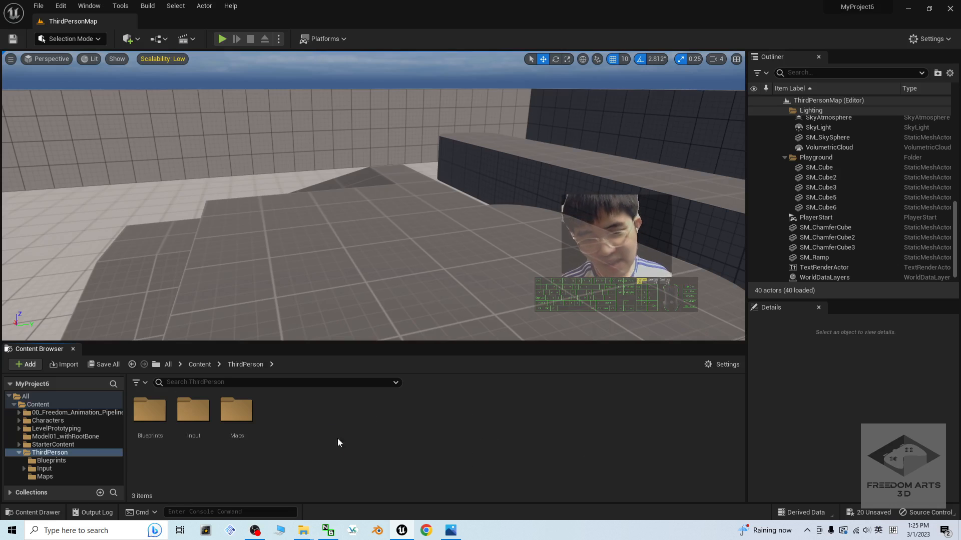
double_click(149, 410)
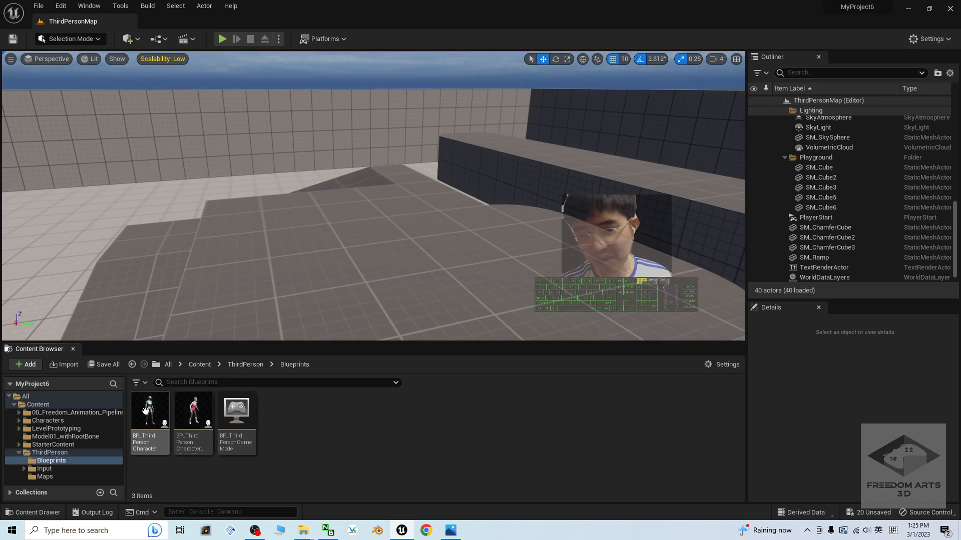
left_click(196, 414)
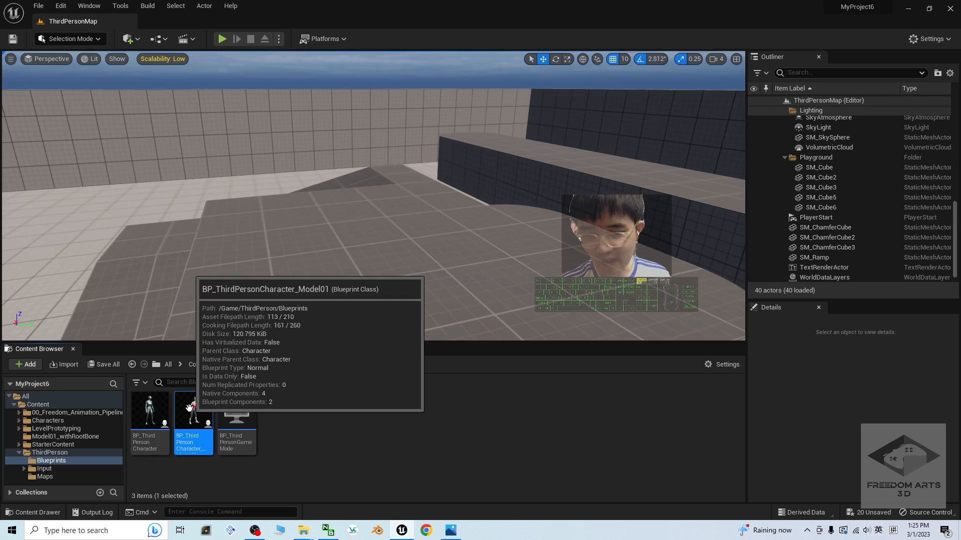
right_click(189, 408)
left_click(260, 217)
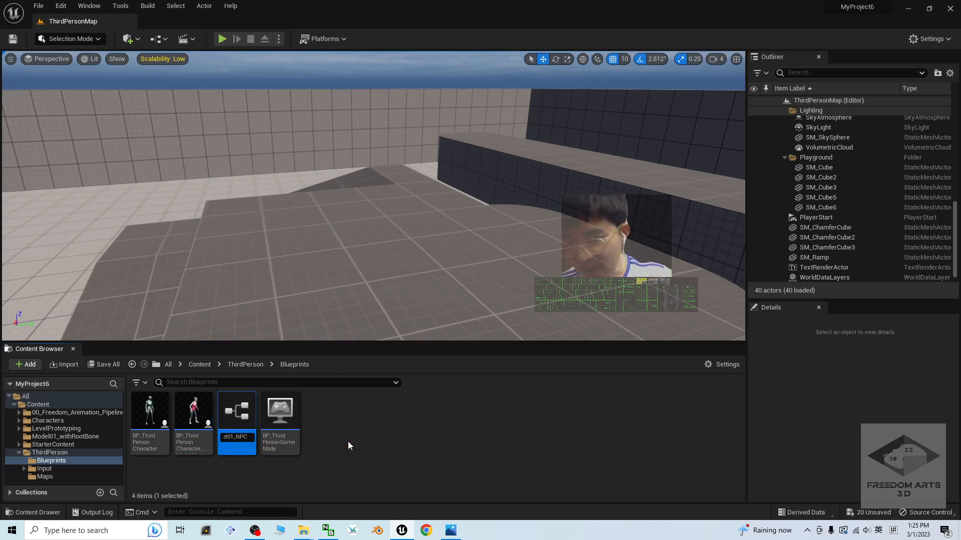
key("Return")
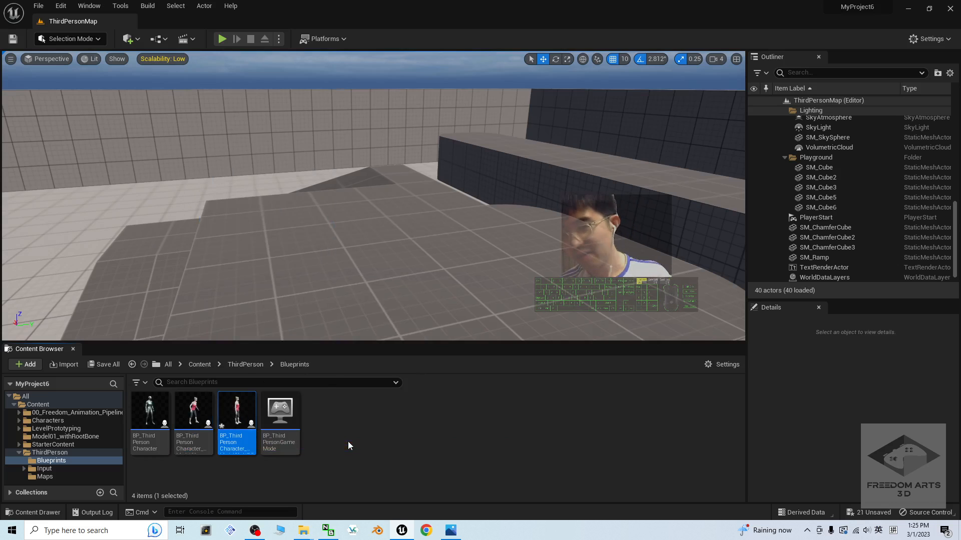
- Open BP_ThirdPersonCharacter_Model01_NPC, review its Event Graph around the movement and jump input, and compile, save and close it
double_click(238, 414)
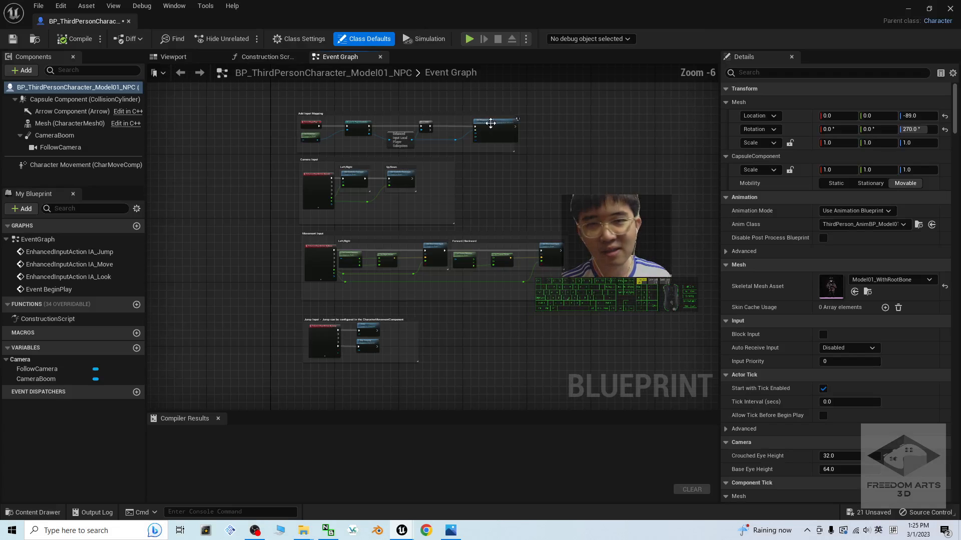
scroll(527, 305, "up", 5)
scroll(448, 331, "down", 2)
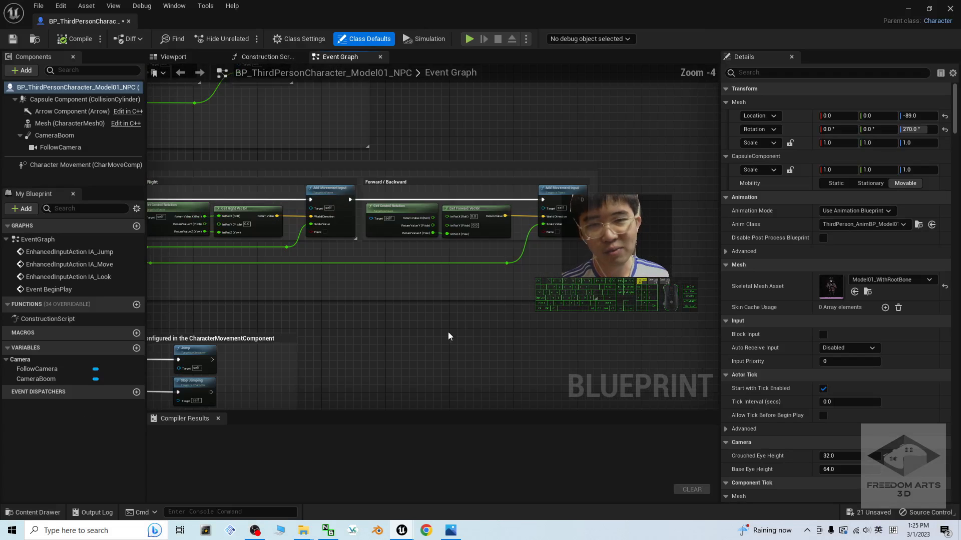
scroll(448, 332, "up", 2)
scroll(431, 357, "down", 3)
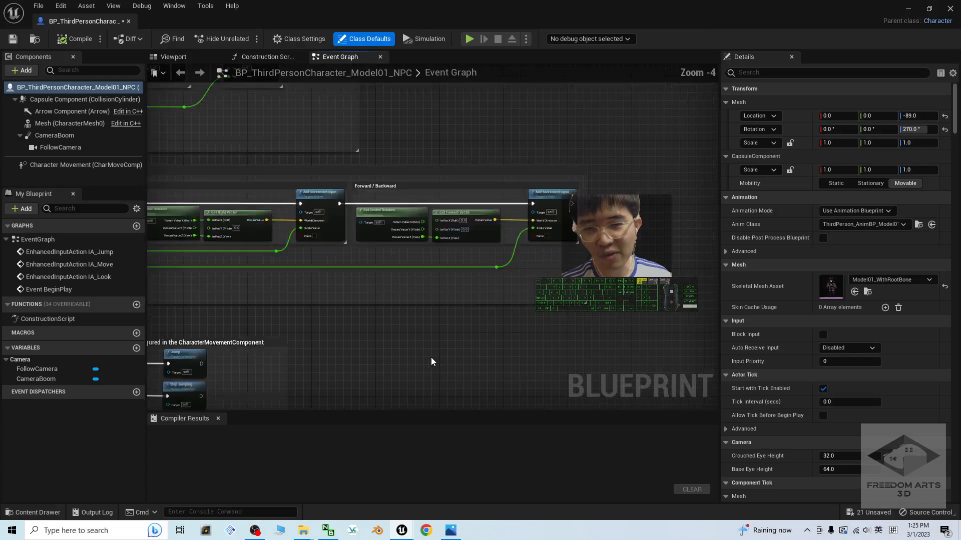
scroll(385, 380, "up", 2)
right_click_drag(303, 388, 546, 150)
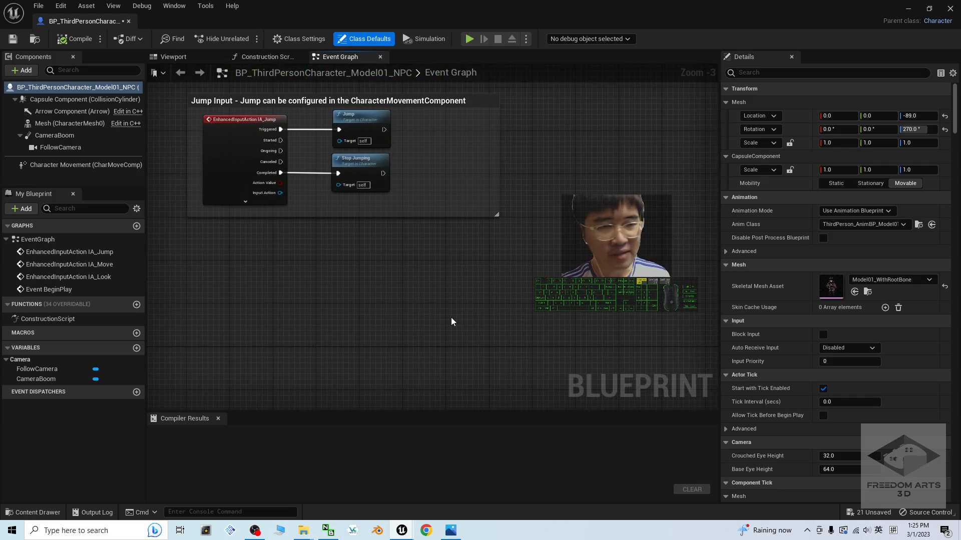
scroll(475, 295, "up", 2)
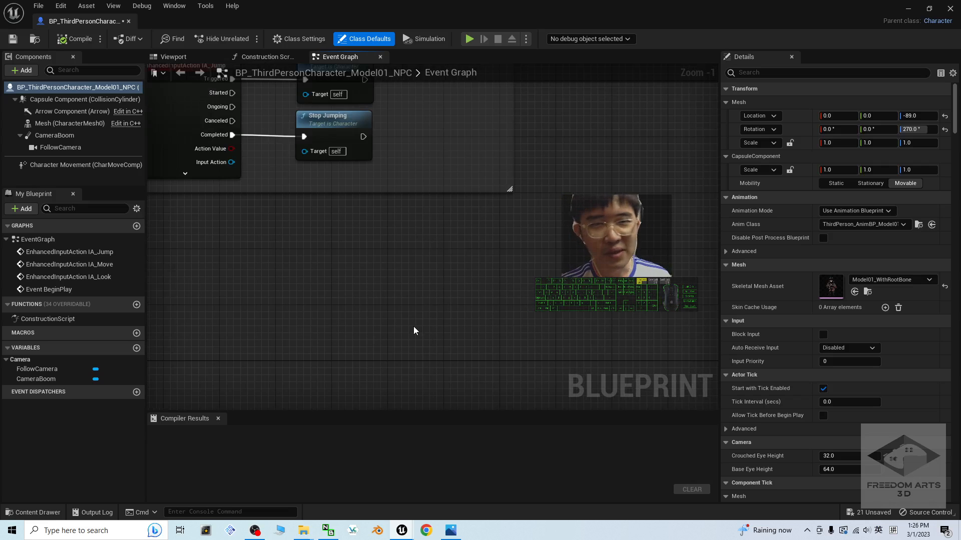
left_click(62, 44)
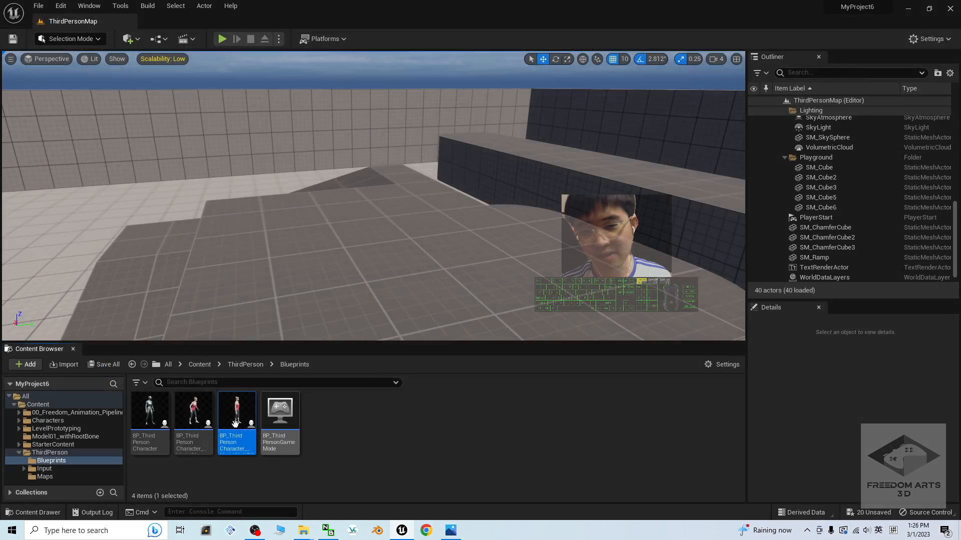
- Place BP_ThirdPersonCharacter_Model01_NPC on the raised platform and rotate it around Z to about -149° so it faces the viewer
left_click_drag(236, 415, 390, 226)
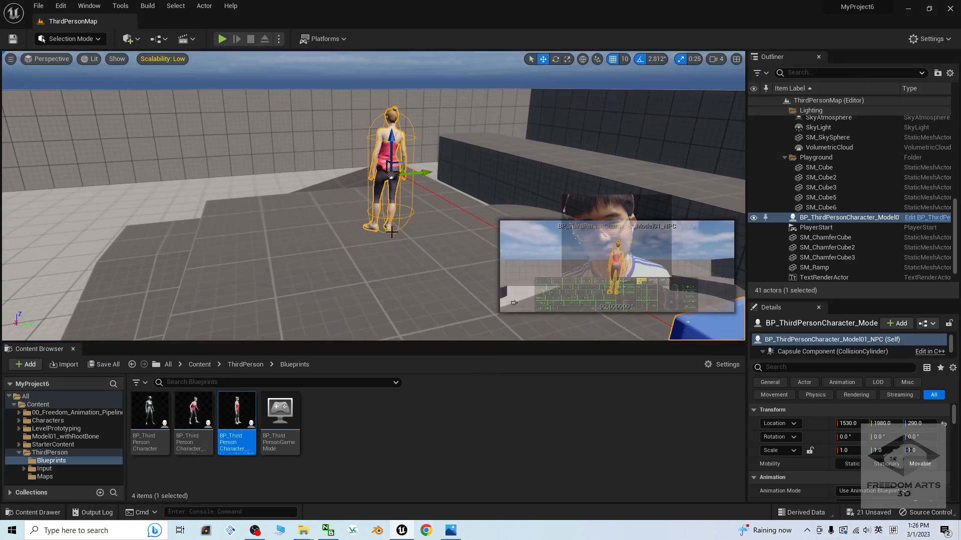
key("e")
left_click_drag(374, 190, 423, 192)
left_click_drag(360, 174, 384, 186)
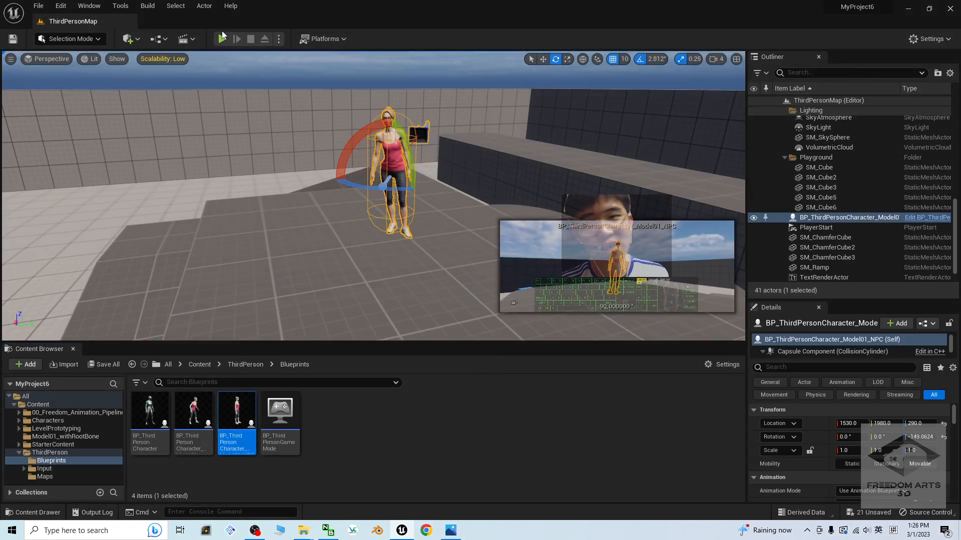
- Play the level and run the Model01 player up to and around the NPC to check both characters
left_click(225, 40)
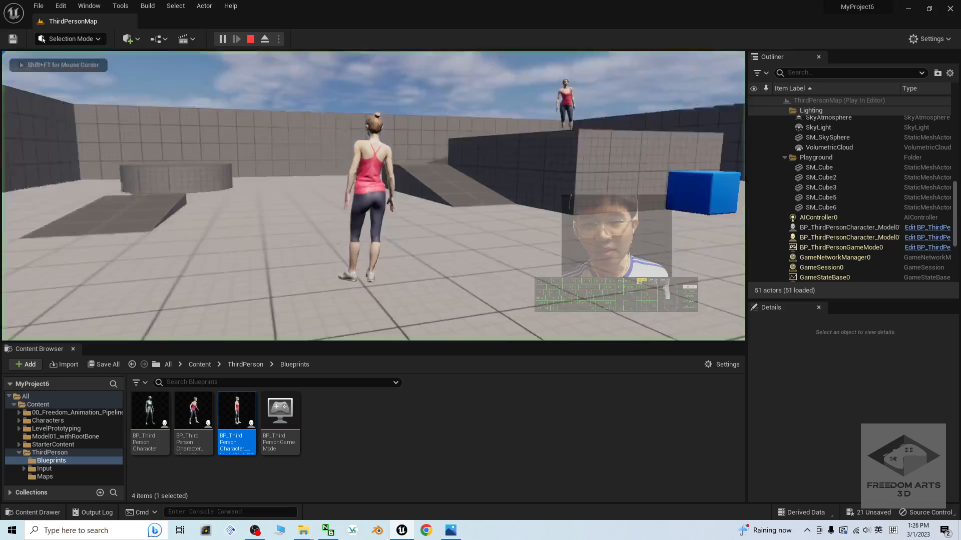
key("a")
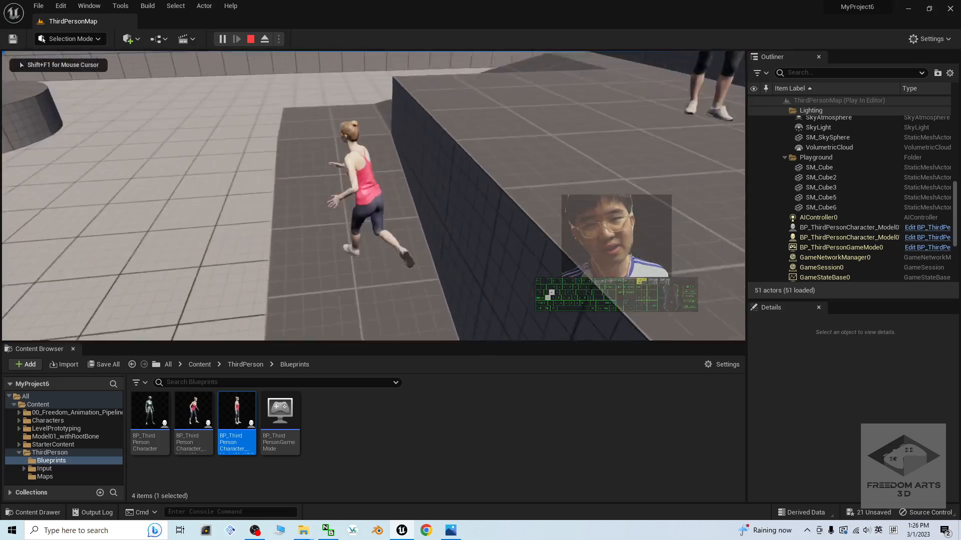
key("s")
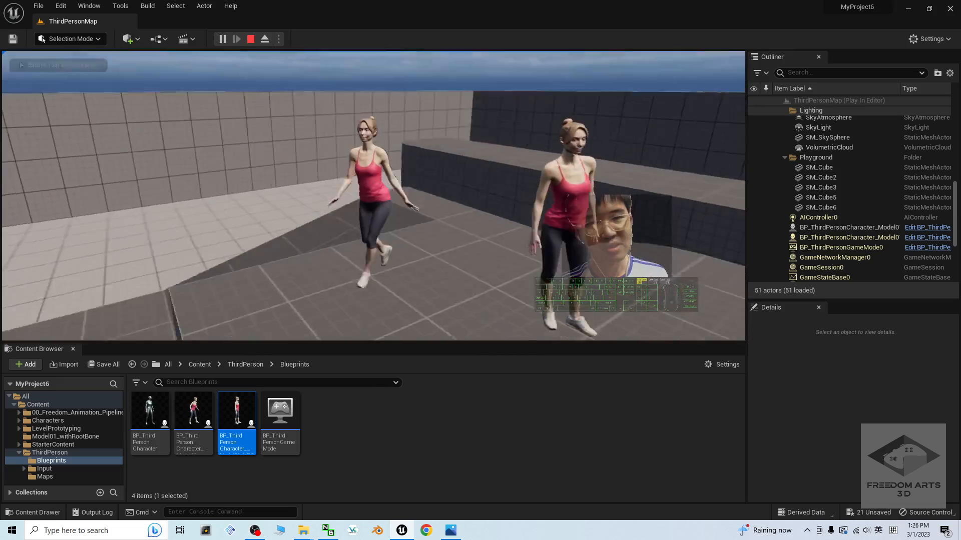
key("w")
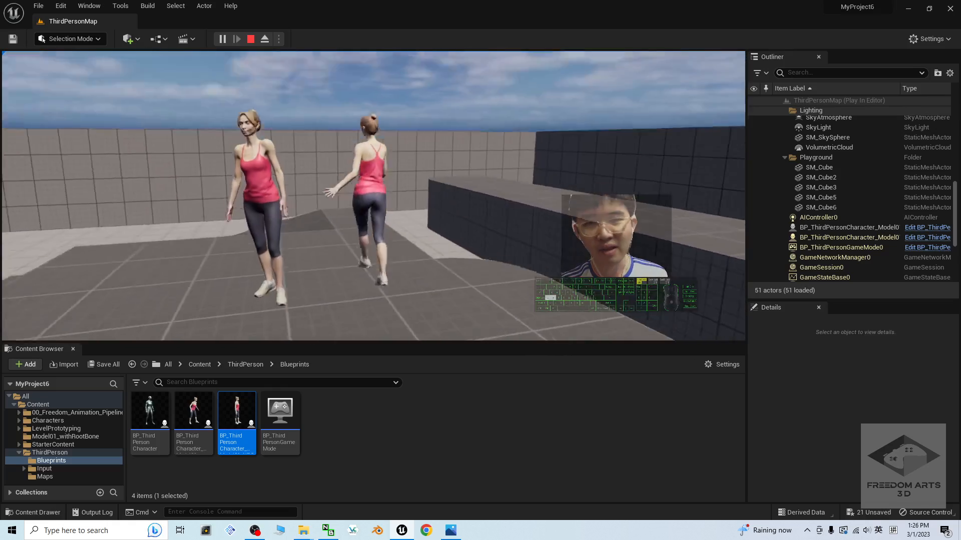
key("space")
key("w")
key("a")
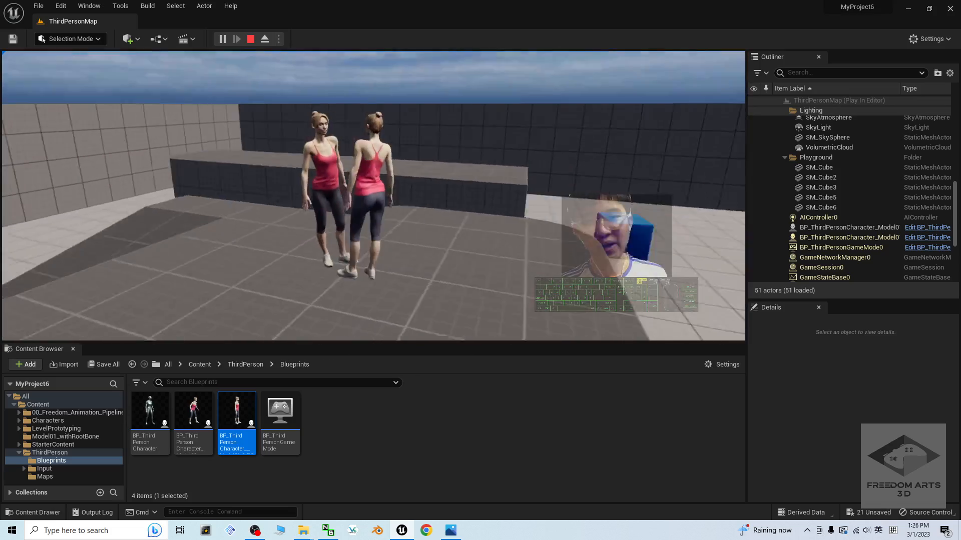
- Playtest the level by running and jumping the player character around the NPC, and end the play session
key("w")
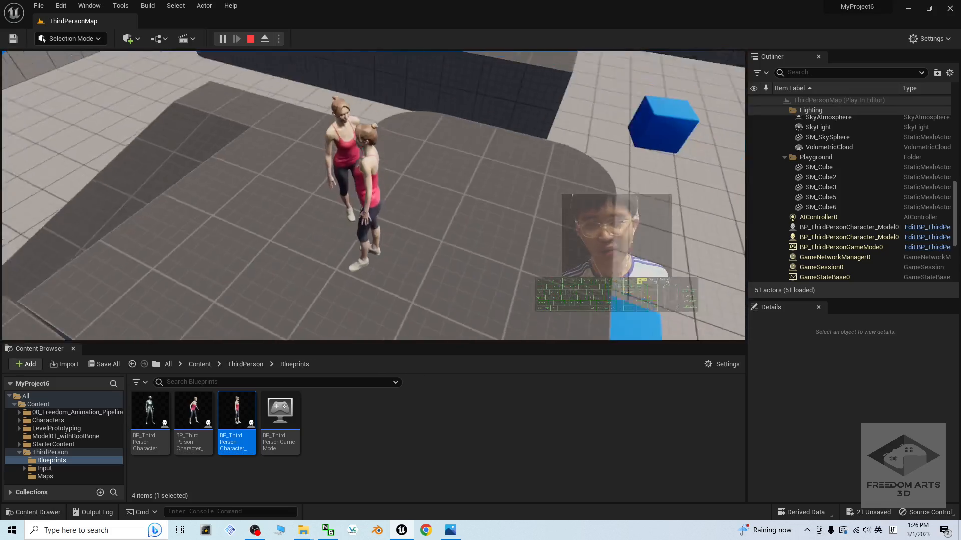
key("s")
key("d")
key("w")
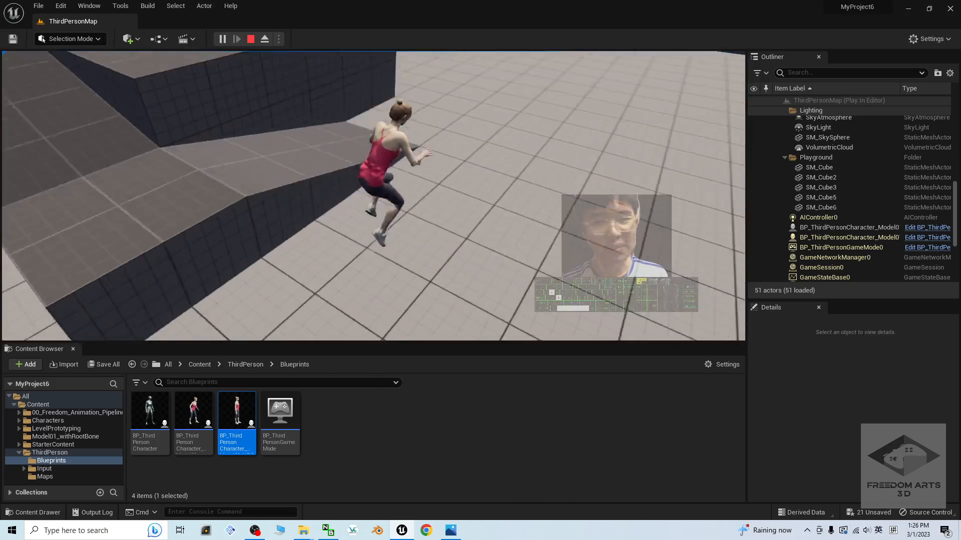
key("space")
key("s")
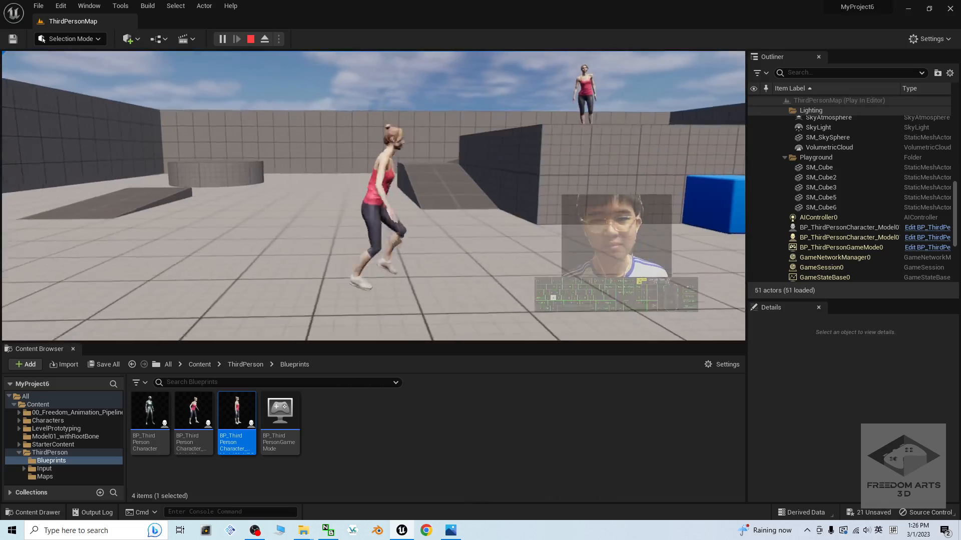
key("space")
key("Escape")
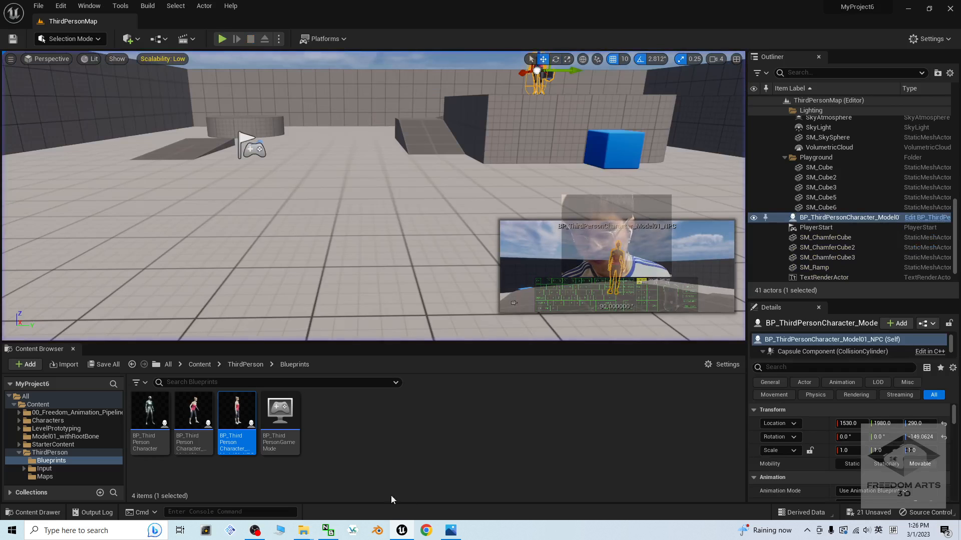
- View the cover.jpg image and return to the level editor
left_click(309, 533)
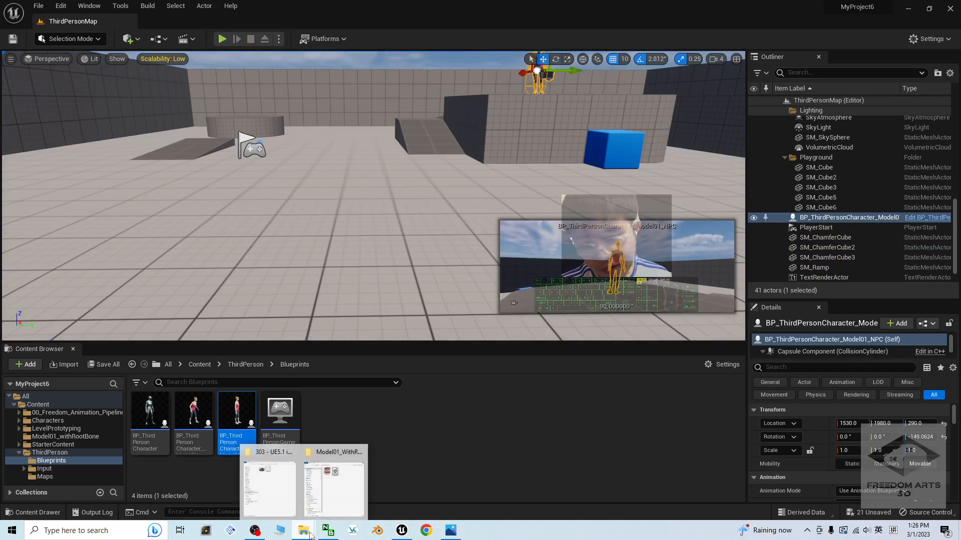
left_click(452, 531)
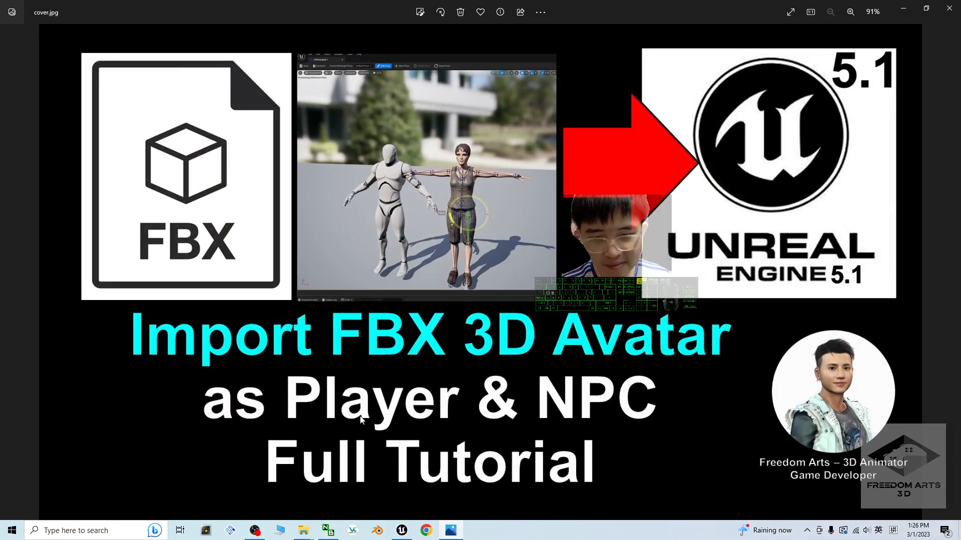
left_click(899, 13)
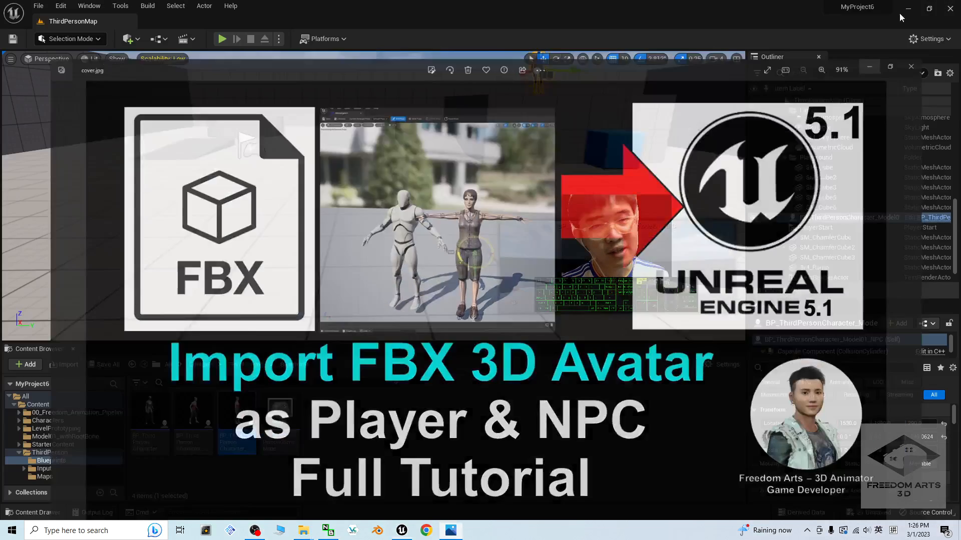
- Switch to File Explorer, browse the Sample FBX v2 folder and its Model02_NoRootBone subfolder, and move the window aside
mouse_move(303, 534)
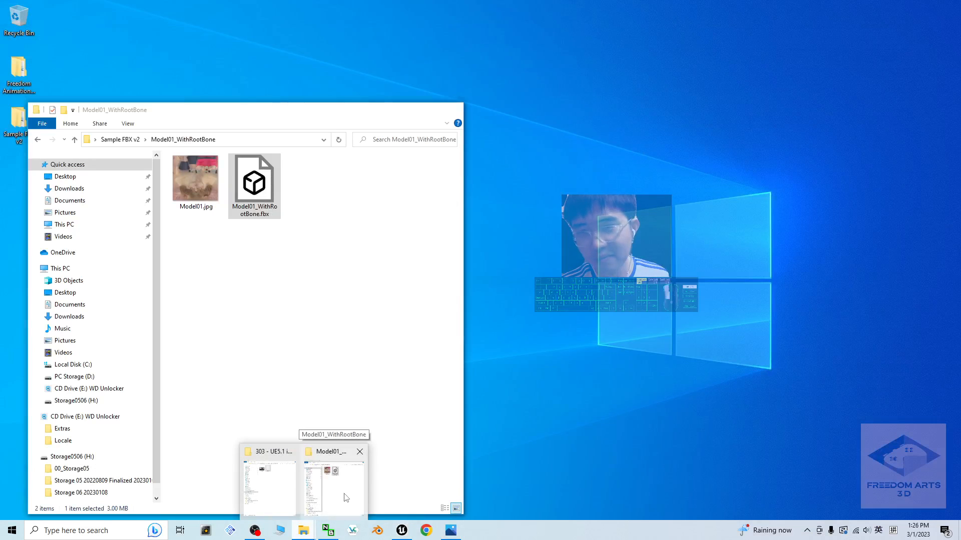
left_click(345, 498)
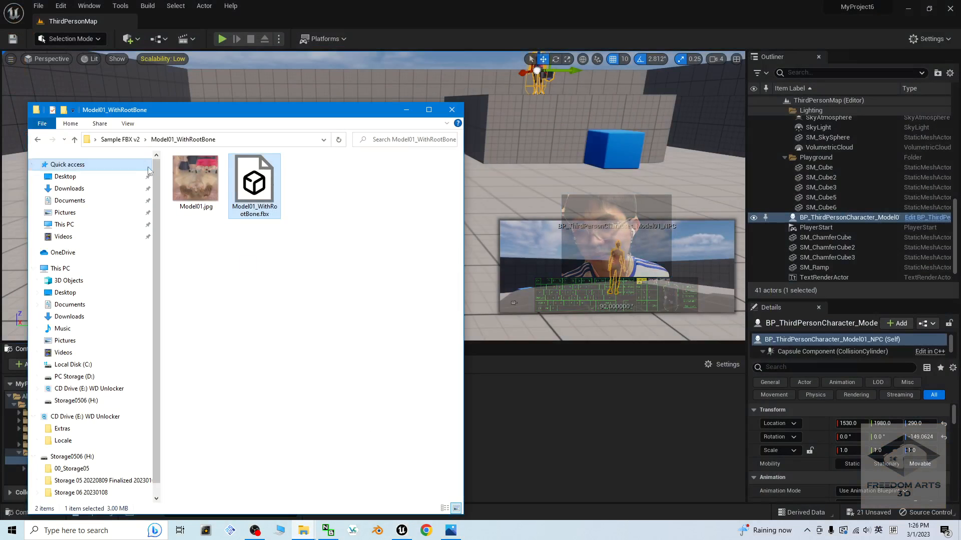
left_click(120, 139)
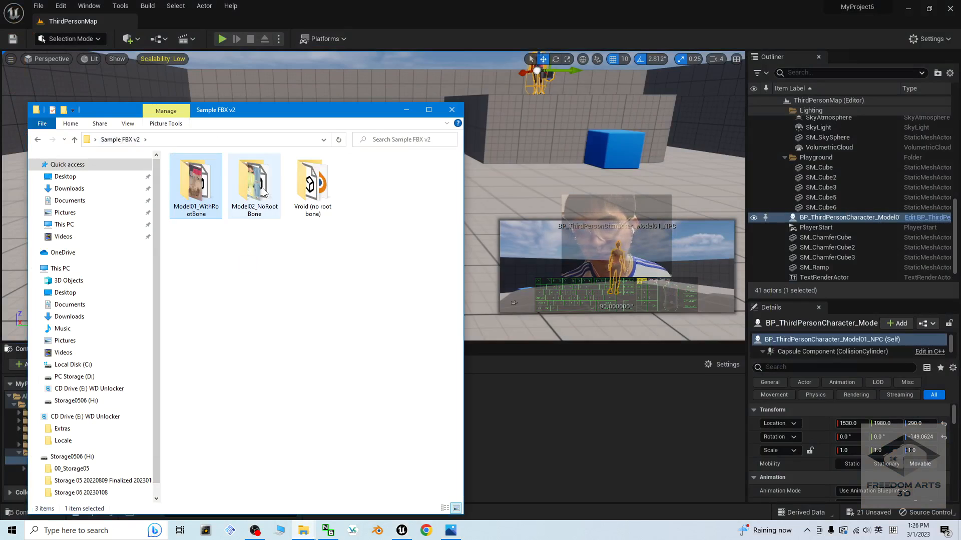
left_click(398, 314)
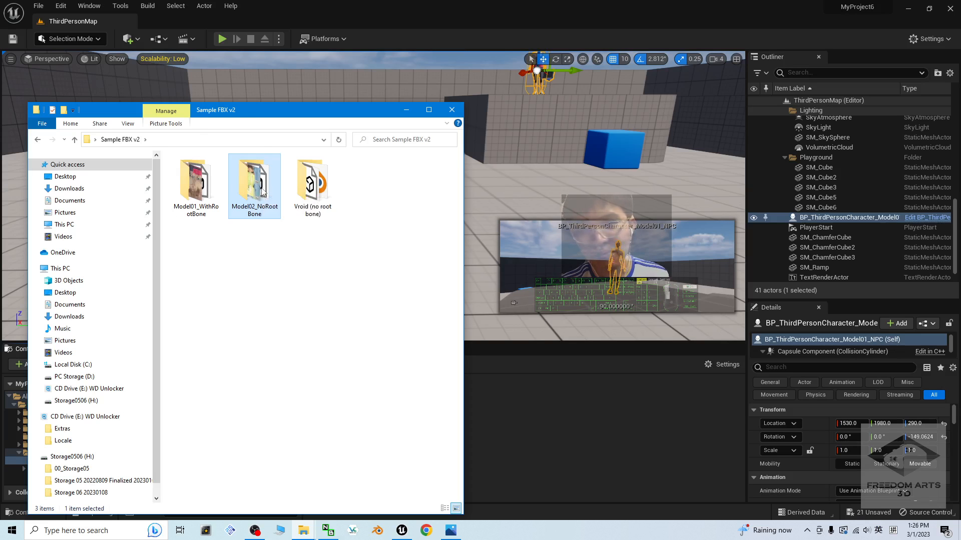
double_click(249, 198)
left_click(120, 139)
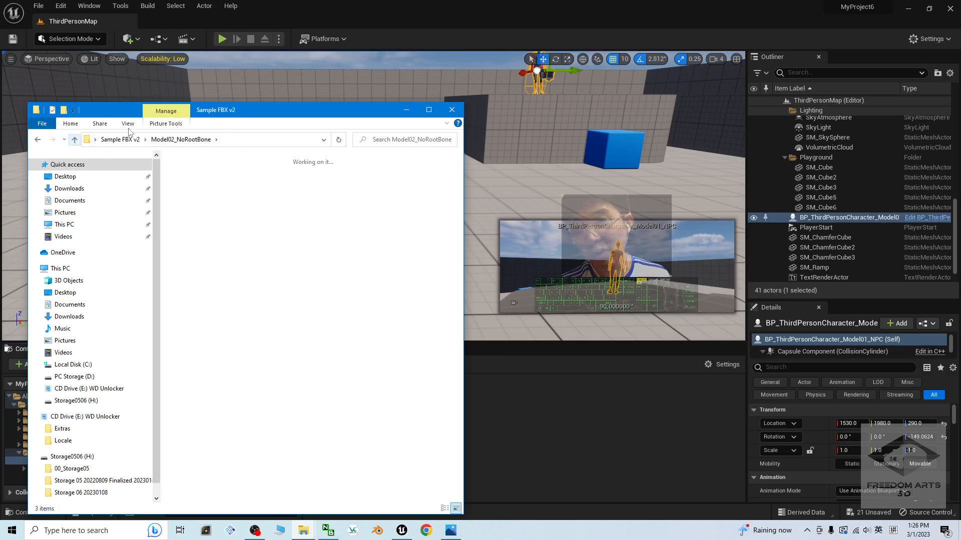
left_click_drag(225, 108, 730, 143)
- Create a folder named Model02_NoRootBone in the project's Content folder and open it
left_click(200, 364)
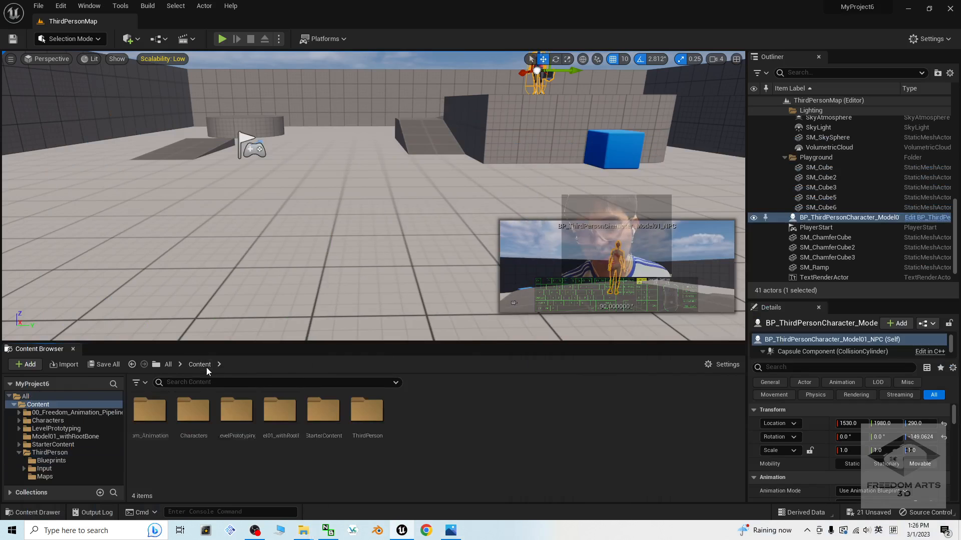
right_click(430, 469)
left_click(470, 164)
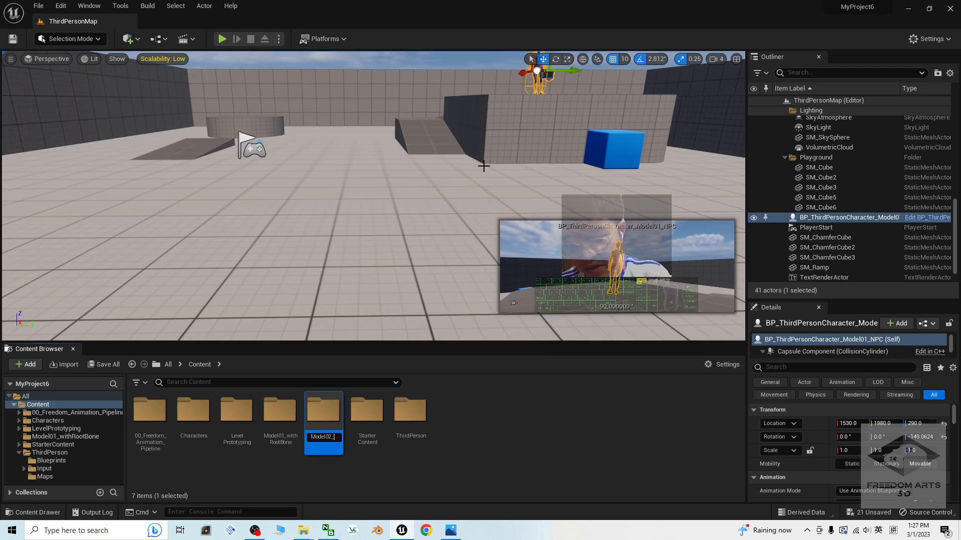
type("Model02_NoRootBon")
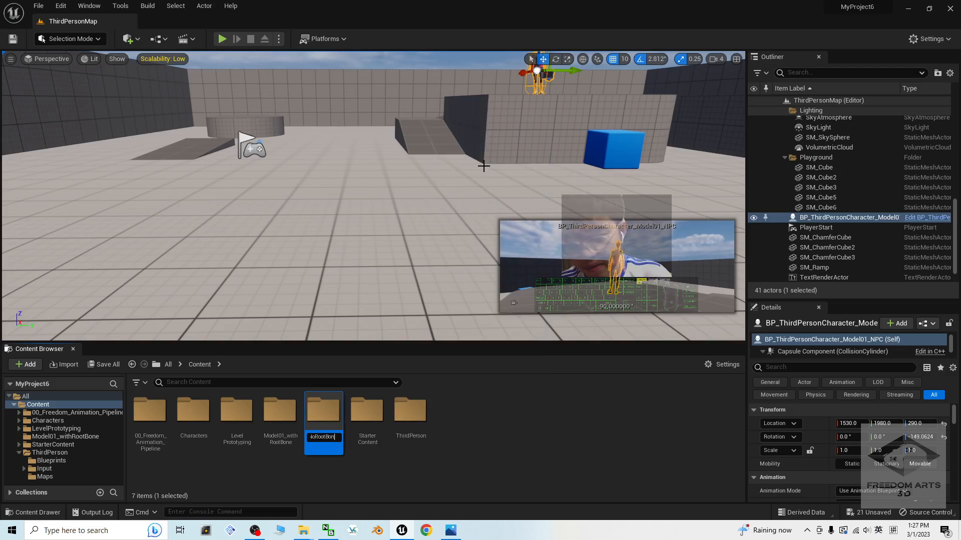
type("e")
key("Return")
double_click(309, 409)
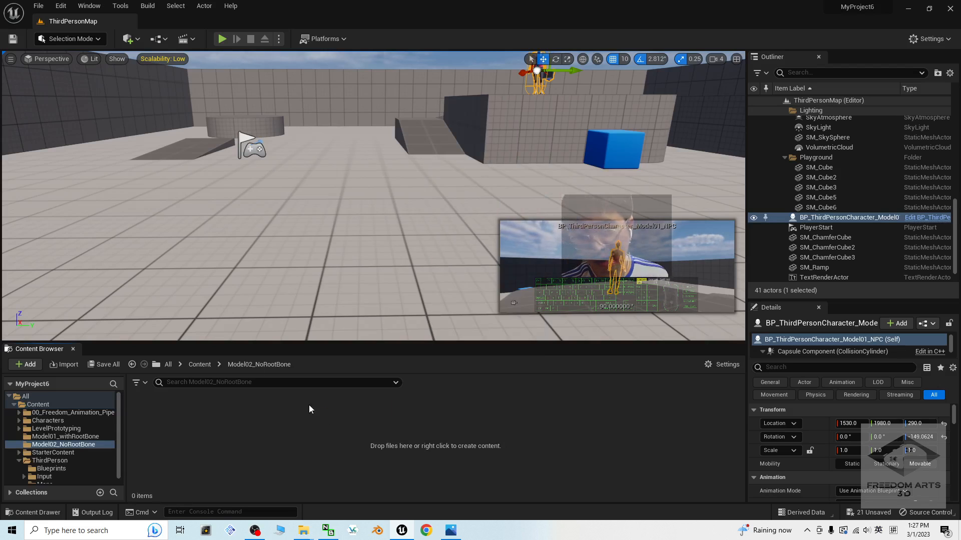
- Import Model02_NoRootBone.fbx from Sample FBX v2 into the new folder with the offered options and dismiss the message log
mouse_move(279, 528)
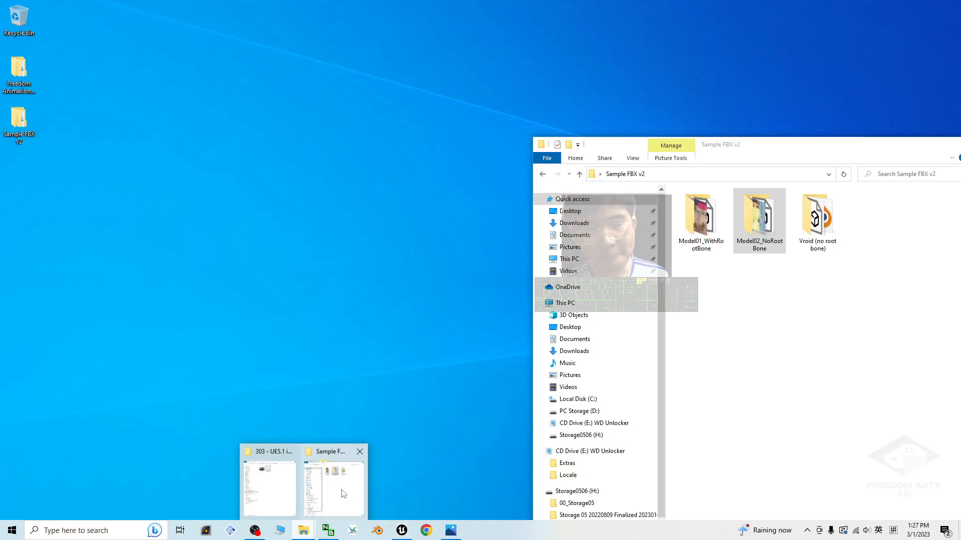
left_click(333, 480)
double_click(759, 220)
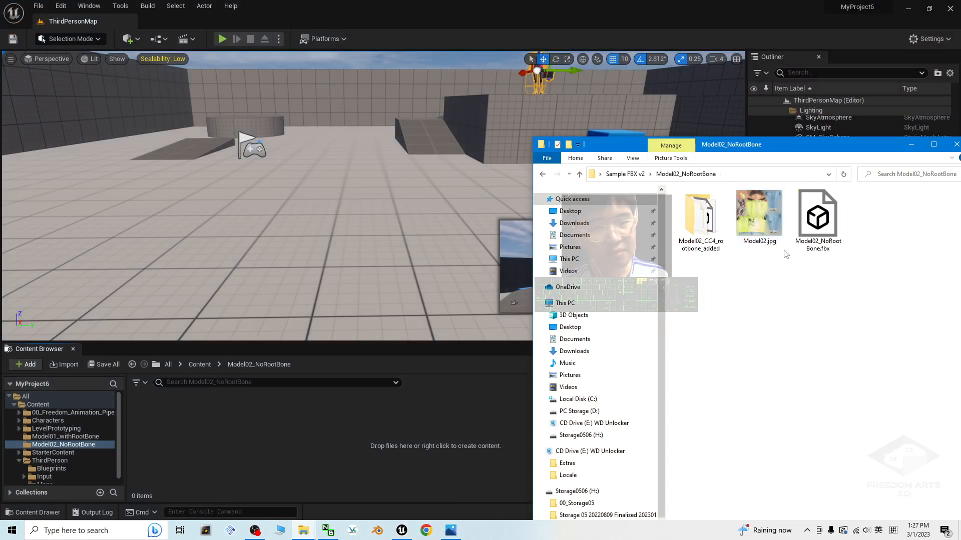
left_click(814, 239)
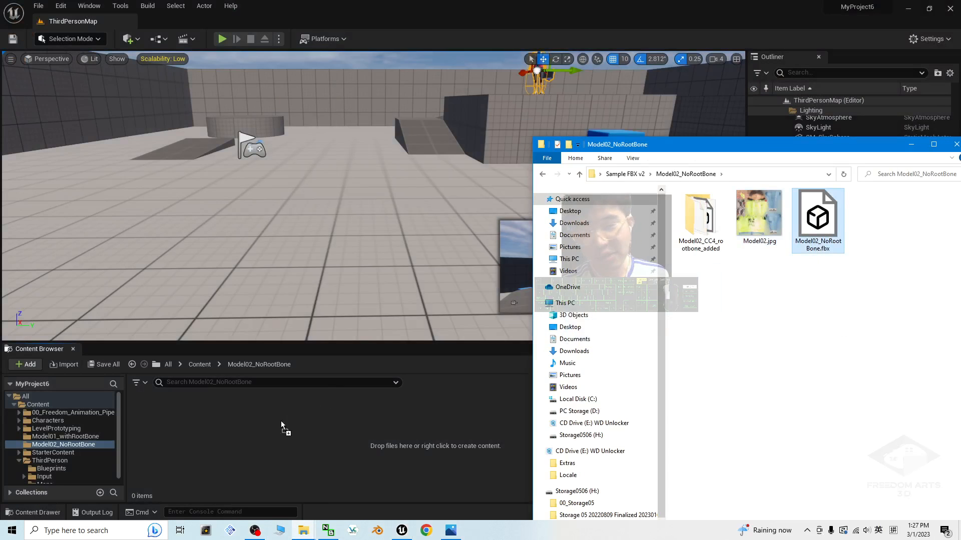
left_click(445, 456)
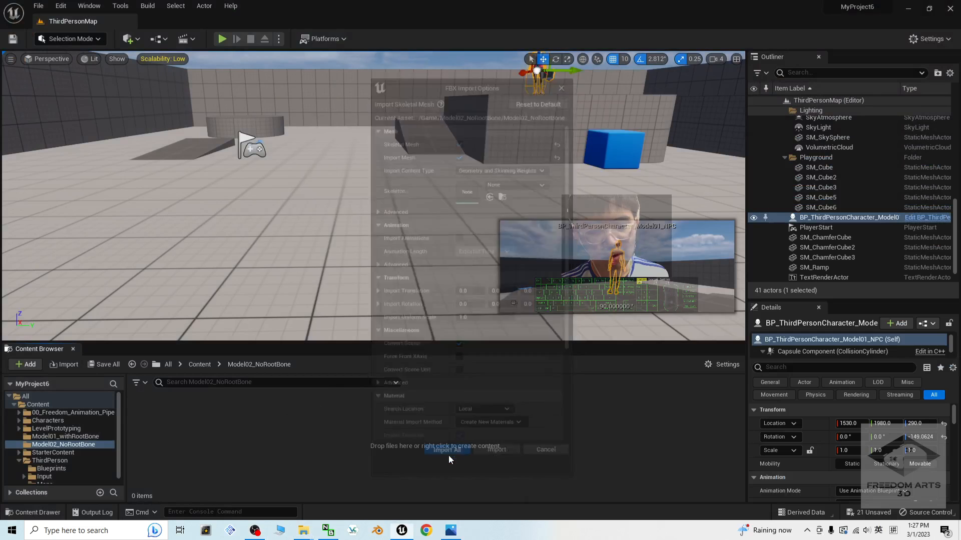
mouse_move(304, 529)
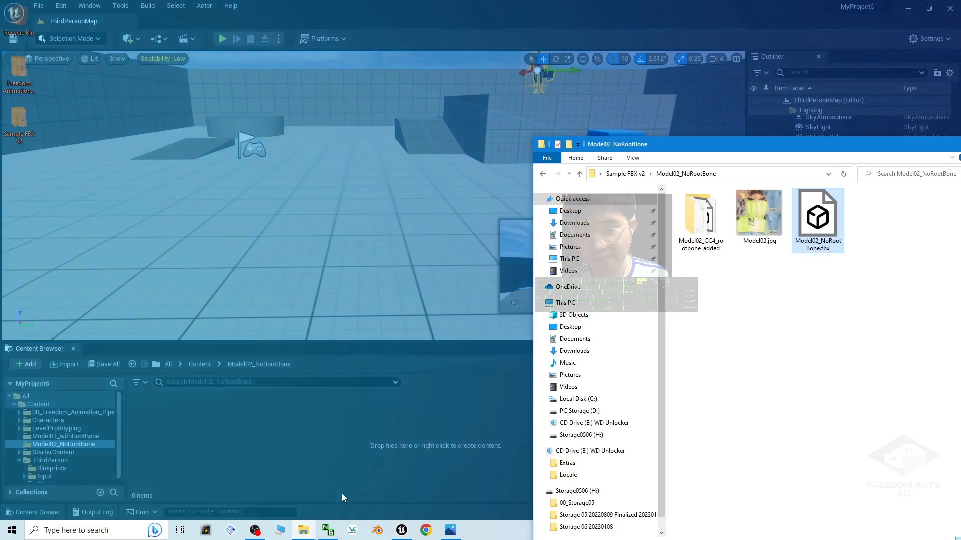
left_click(341, 493)
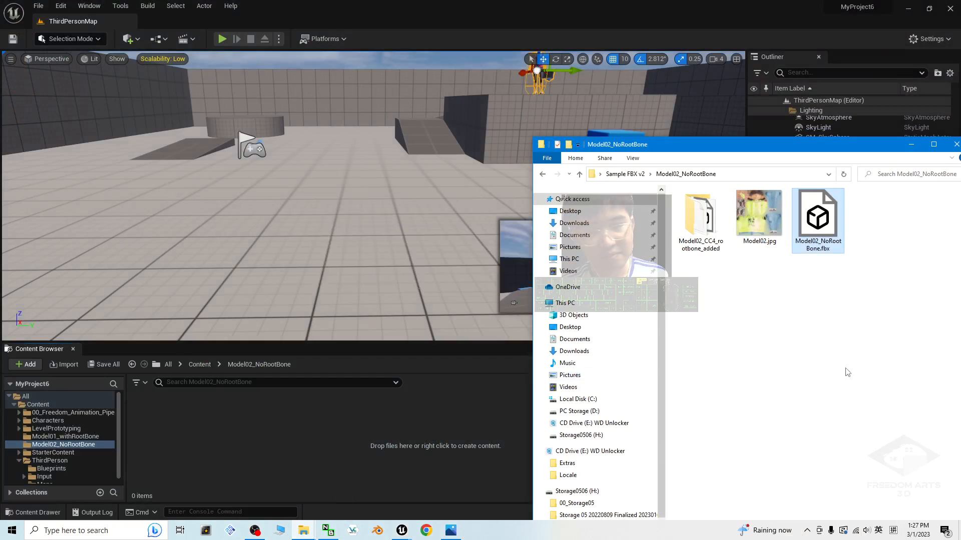
left_click_drag(448, 175, 349, 188)
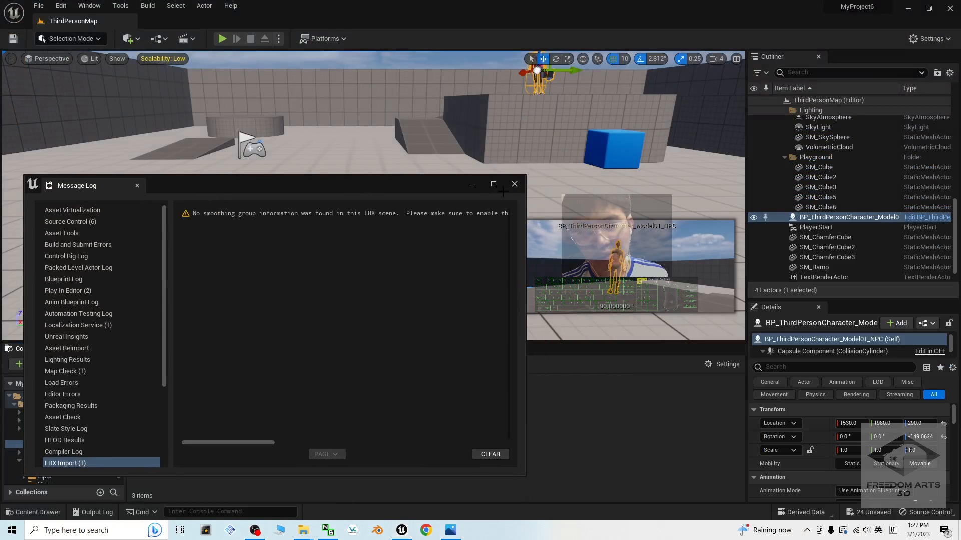
left_click(514, 184)
- Import the Model02.jpg texture into the Model02_NoRootBone content folder
mouse_move(304, 529)
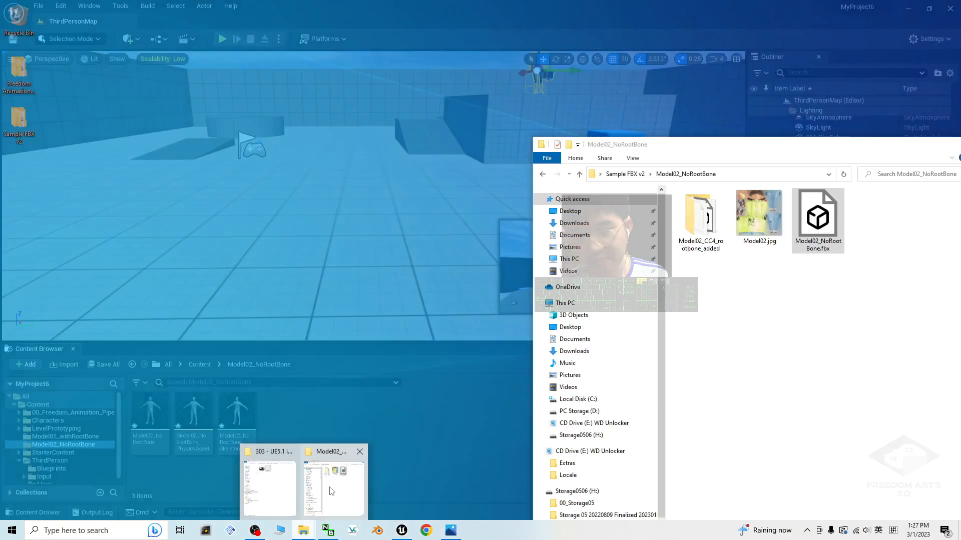
left_click(330, 491)
left_click_drag(759, 214, 402, 487)
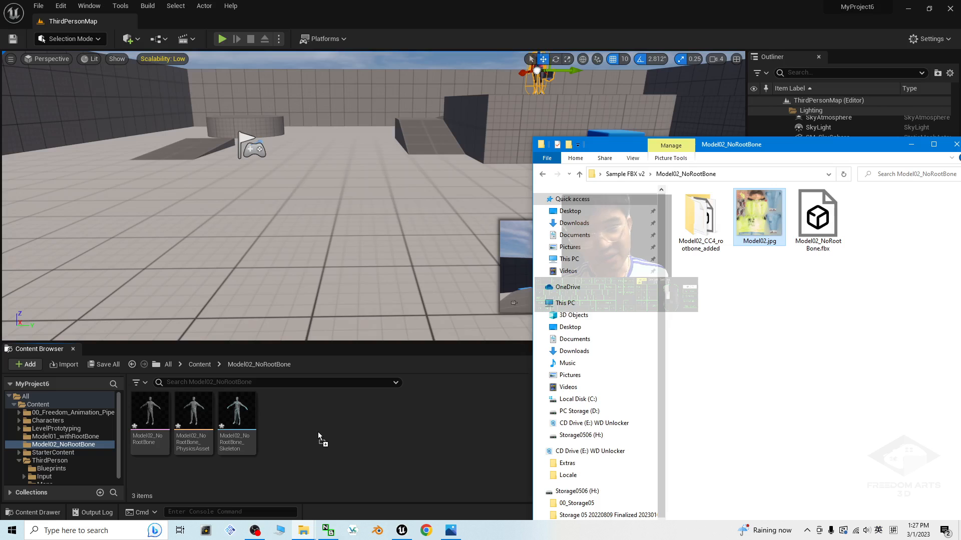
left_click_drag(319, 436, 334, 435)
left_click(401, 434)
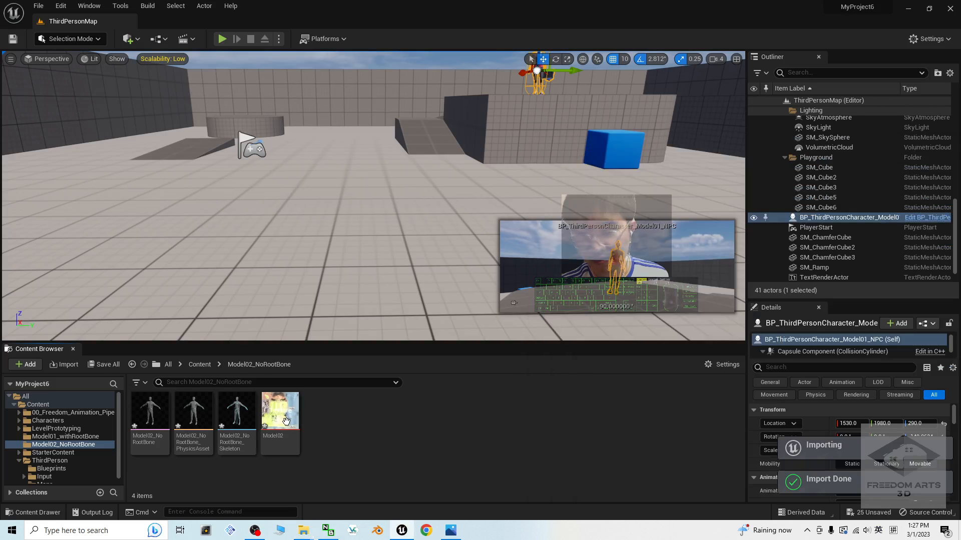
- Place the Model02_NoRootBone mesh on the level floor and apply the Model02 texture to it to generate a material
left_click_drag(150, 422, 380, 283)
left_click_drag(280, 416, 378, 153)
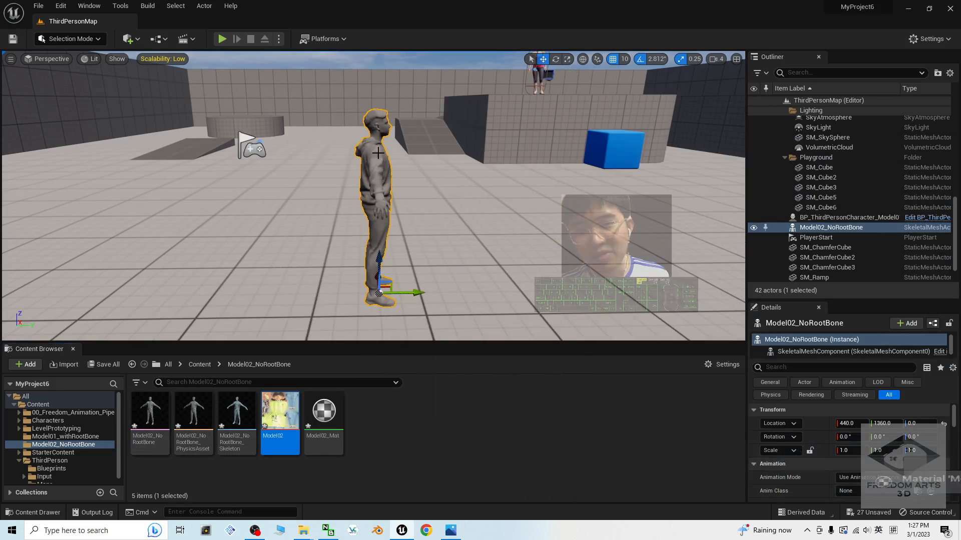
left_click(479, 218)
key("Escape")
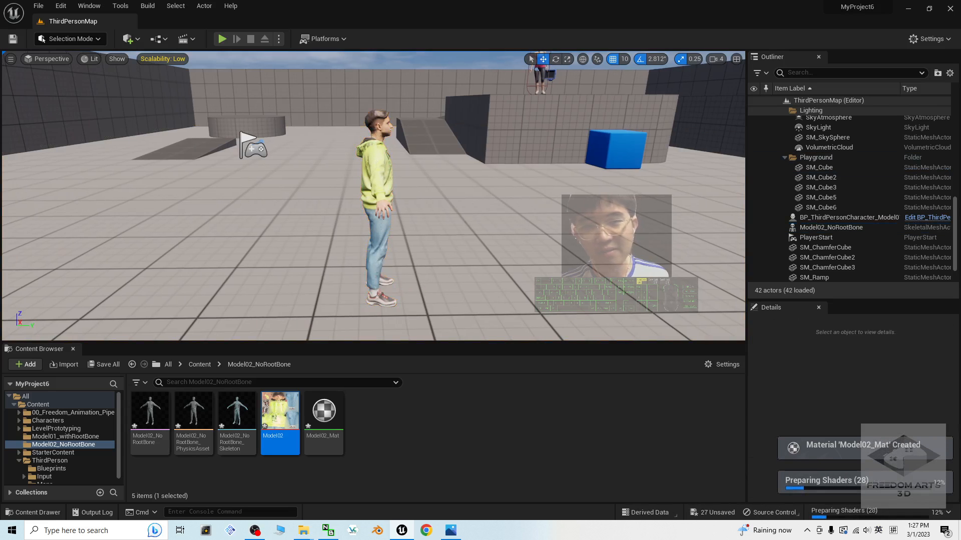
- Delete the placed Model02_NoRootBone mesh from the level
left_click(391, 248)
key("Delete")
left_click(255, 431)
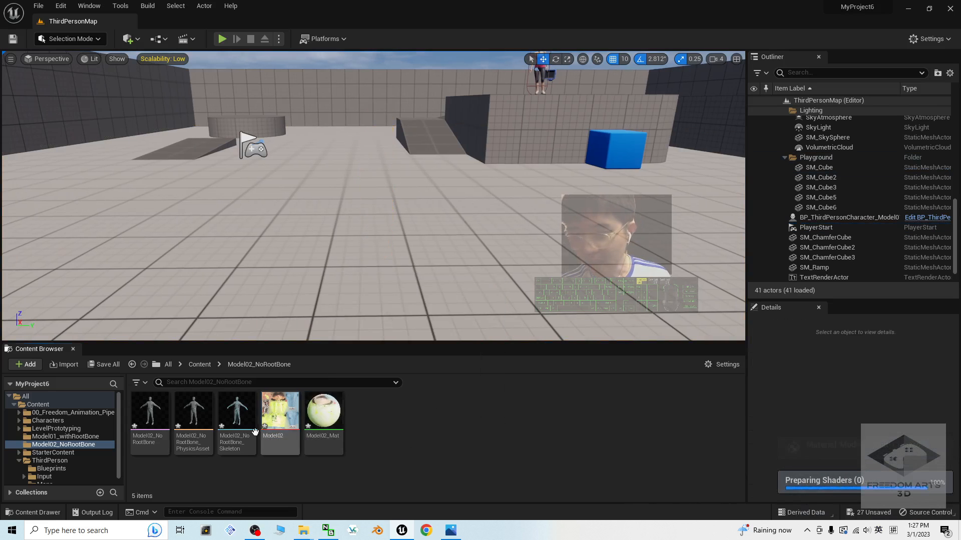
- Assign Model02_Mat to material slot Element 0 of the Model02_NoRootBone skeletal mesh, save it and close its editor
double_click(150, 415)
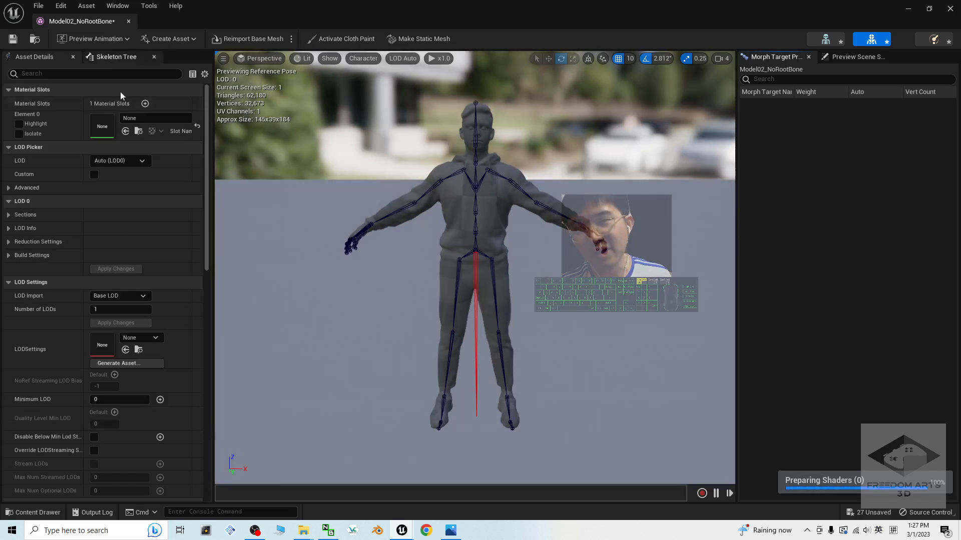
left_click(140, 118)
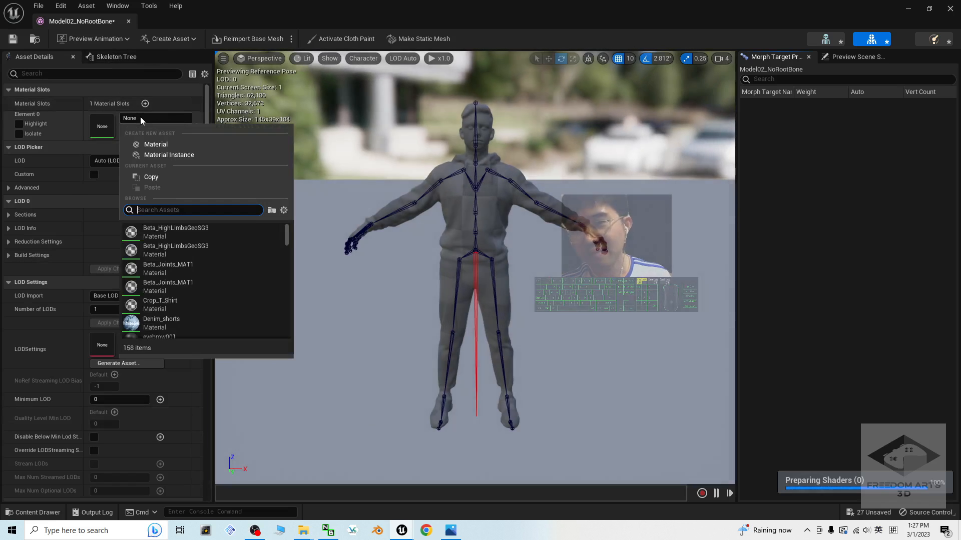
type("model02")
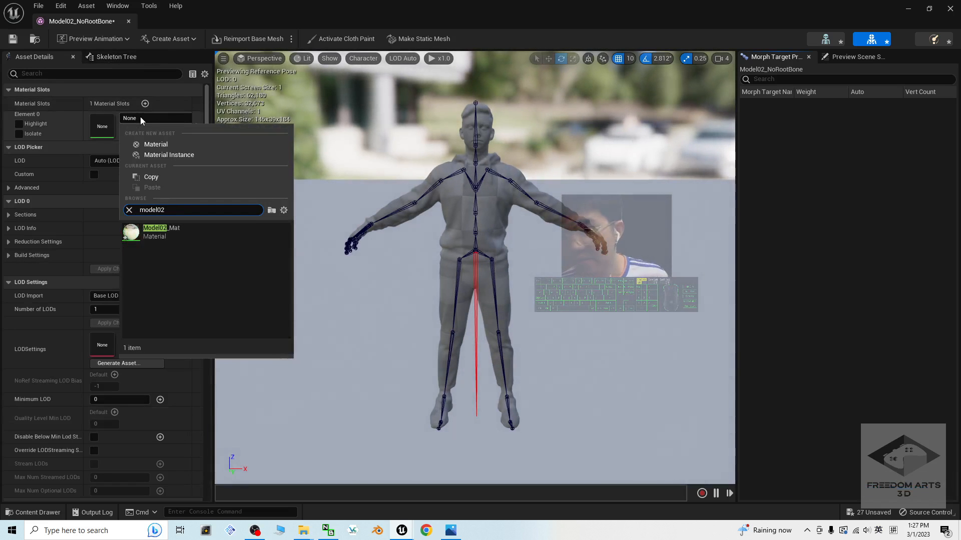
left_click(175, 225)
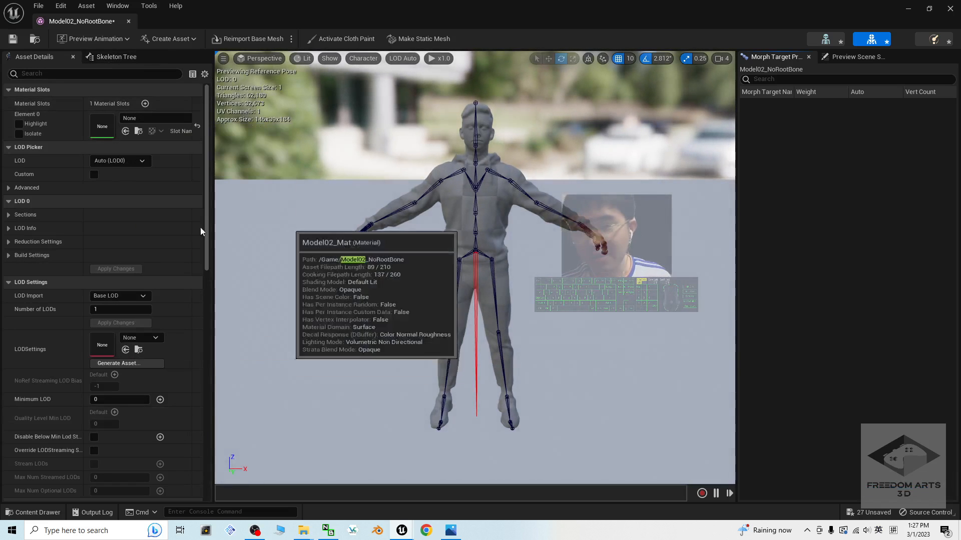
left_click(13, 40)
left_click(950, 8)
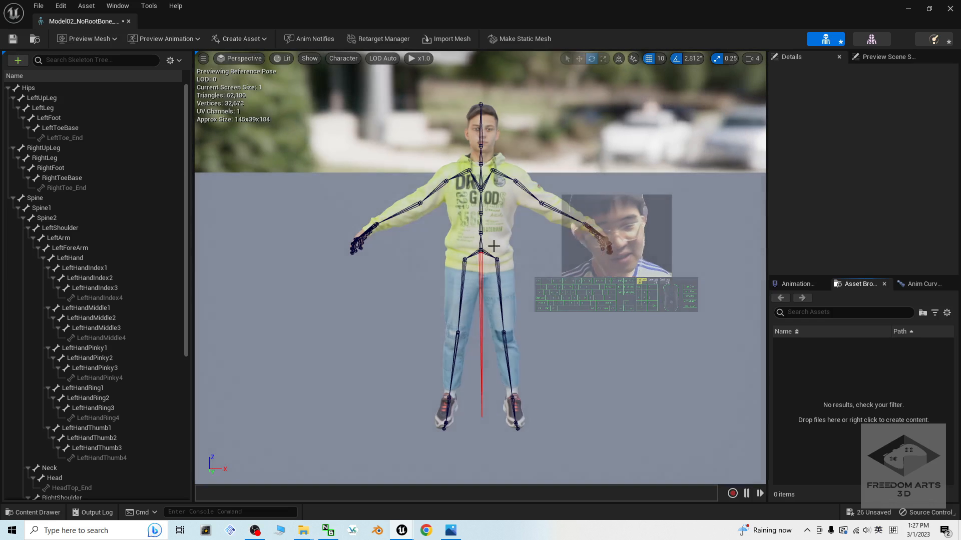
- Examine the Model02_NoRootBone skeleton hierarchy and its Hips bone in the preview from several angles, checking whether a root bone exists
scroll(310, 168, "up", 3)
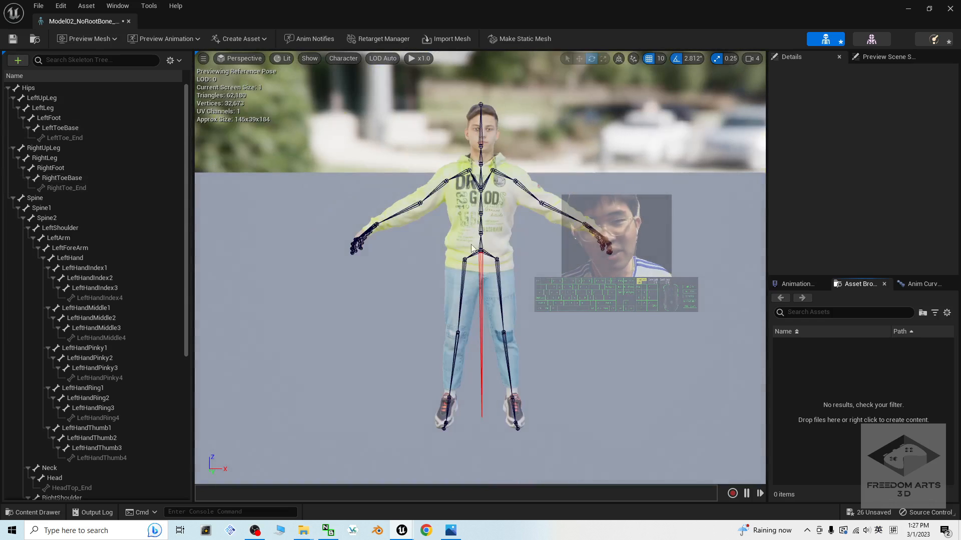
left_click(30, 89)
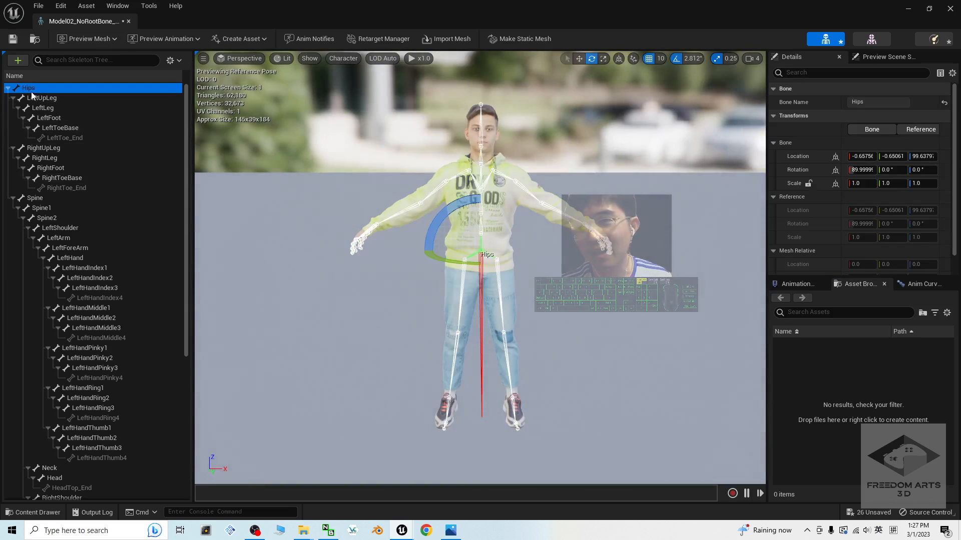
left_click(481, 290)
scroll(478, 296, "up", 2)
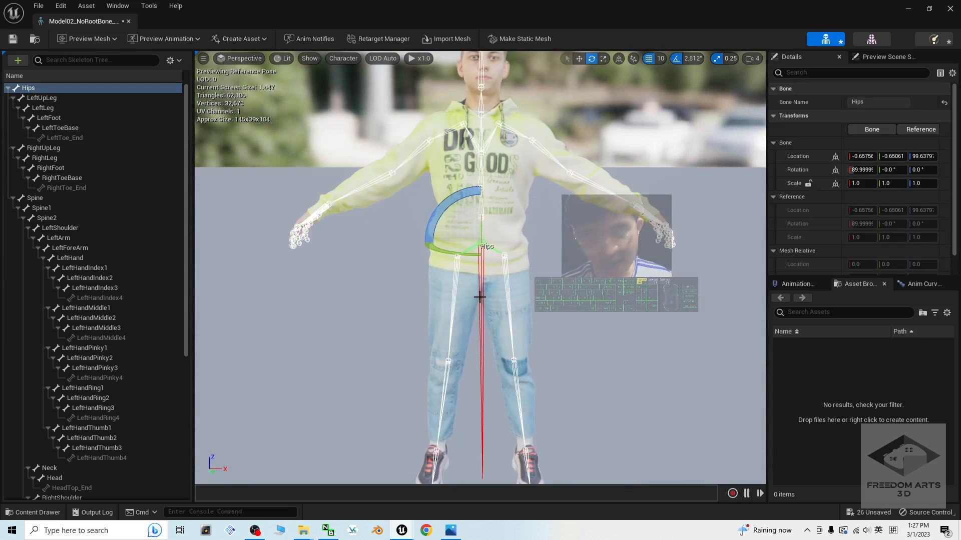
left_click_drag(629, 359, 605, 354, "alt")
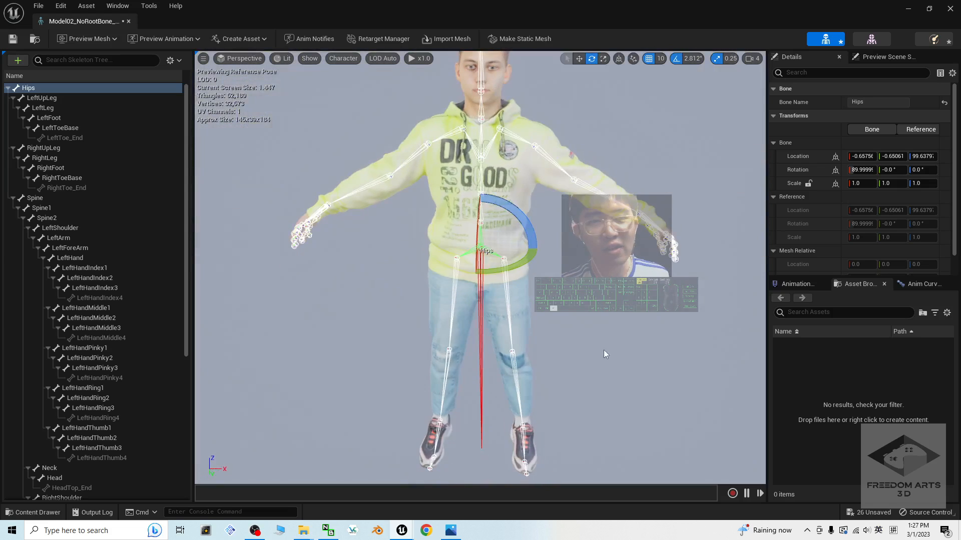
left_click(560, 299)
scroll(566, 305, "down", 2)
scroll(560, 315, "up", 2)
left_click_drag(560, 315, 455, 302, "alt")
scroll(591, 334, "down", 6)
left_click_drag(602, 352, 584, 385, "alt")
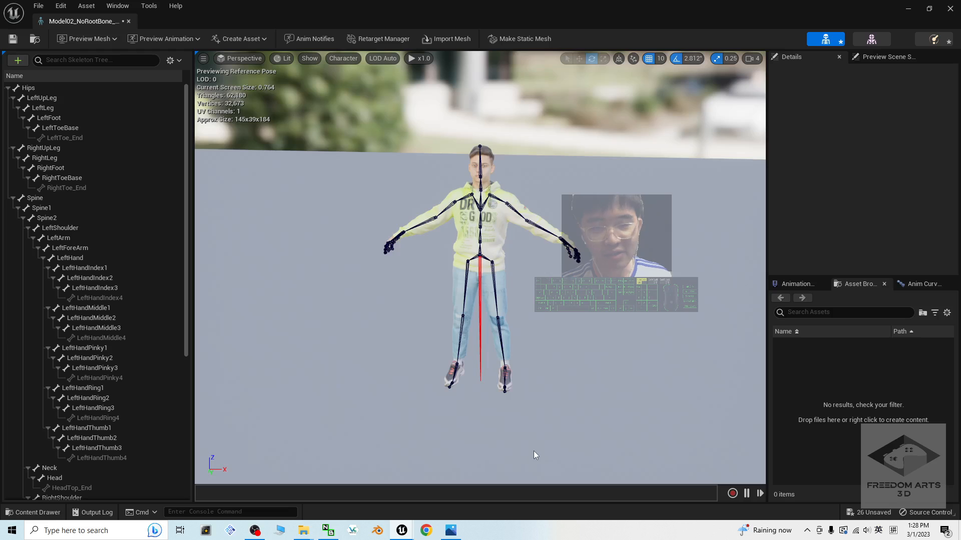
- Open notes.txt to review the Character Creator 4 link, and minimize the notes and their folder window
mouse_move(302, 533)
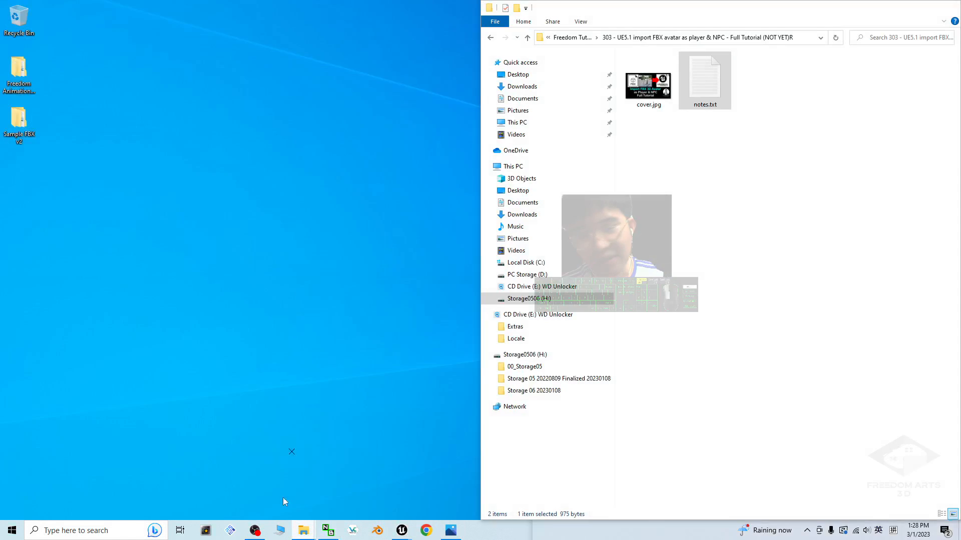
left_click(283, 498)
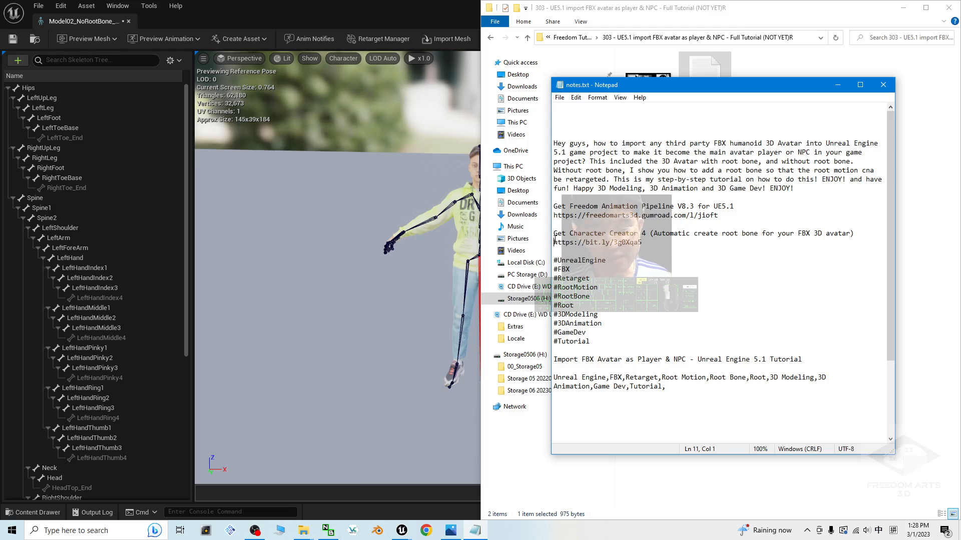
left_click(838, 85)
left_click(902, 8)
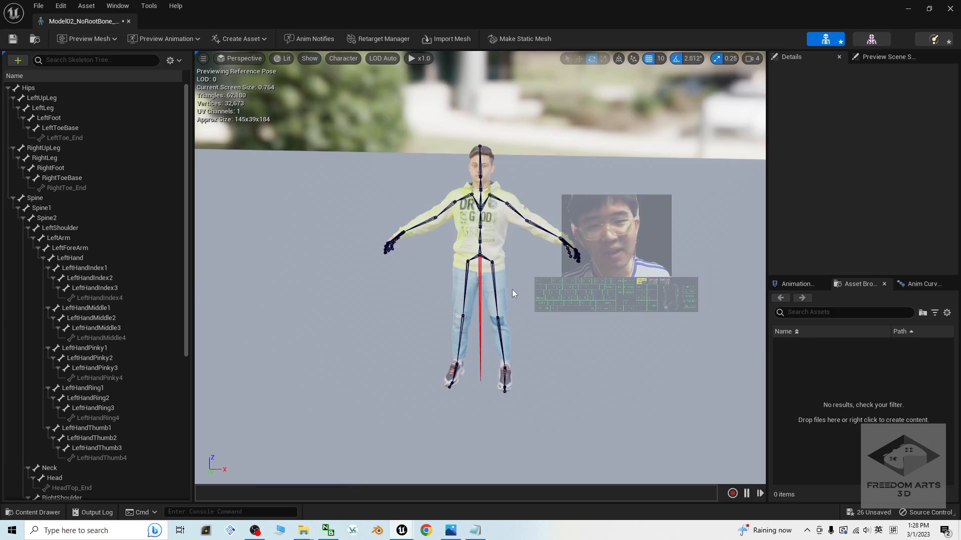
- Set the Unreal Engine windows aside and switch to Character Creator 4, closing its welcome screen and maximizing its window
left_click(910, 9)
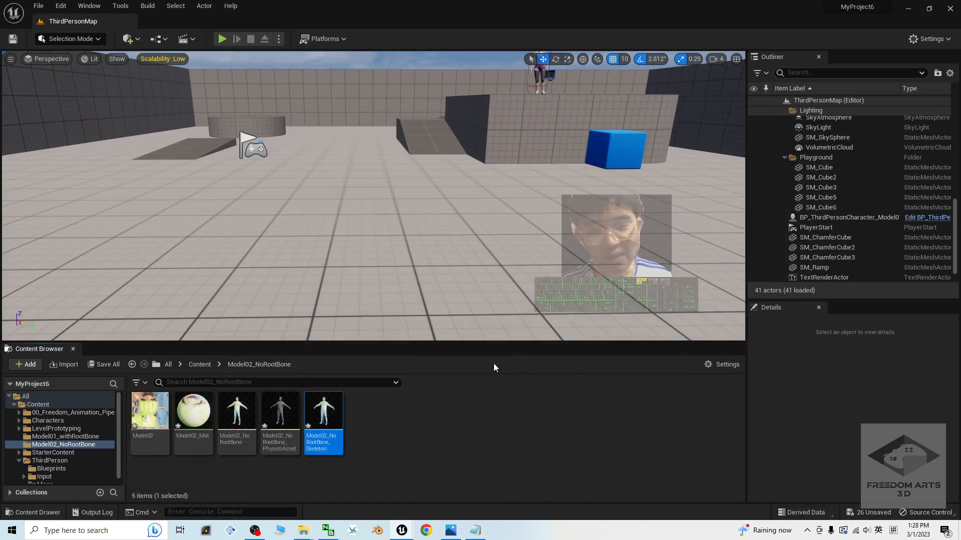
left_click(908, 9)
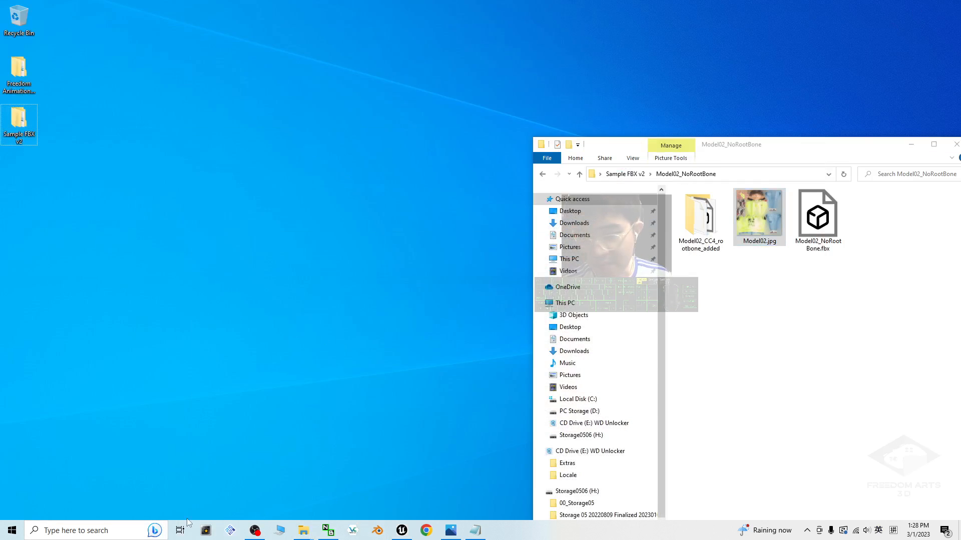
left_click(255, 530)
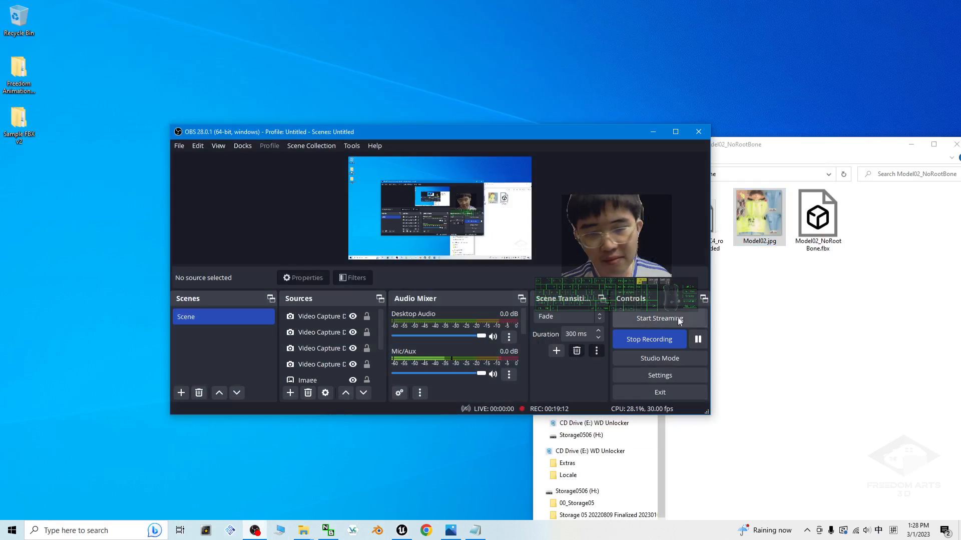
left_click(698, 340)
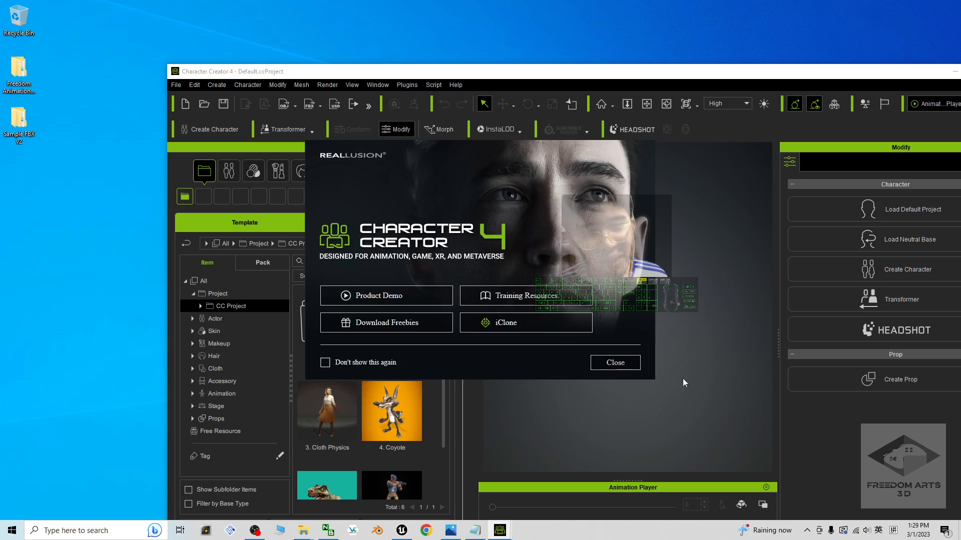
left_click(620, 371)
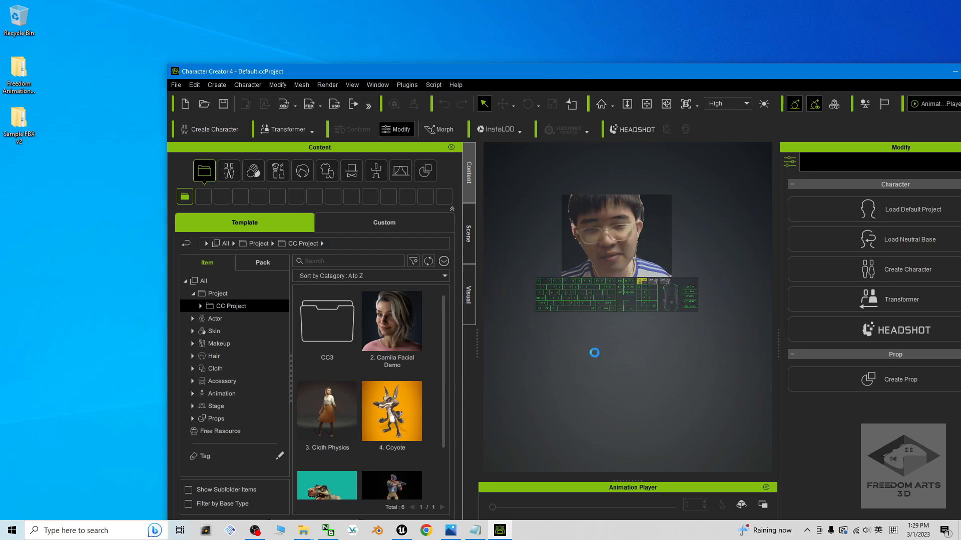
double_click(596, 71)
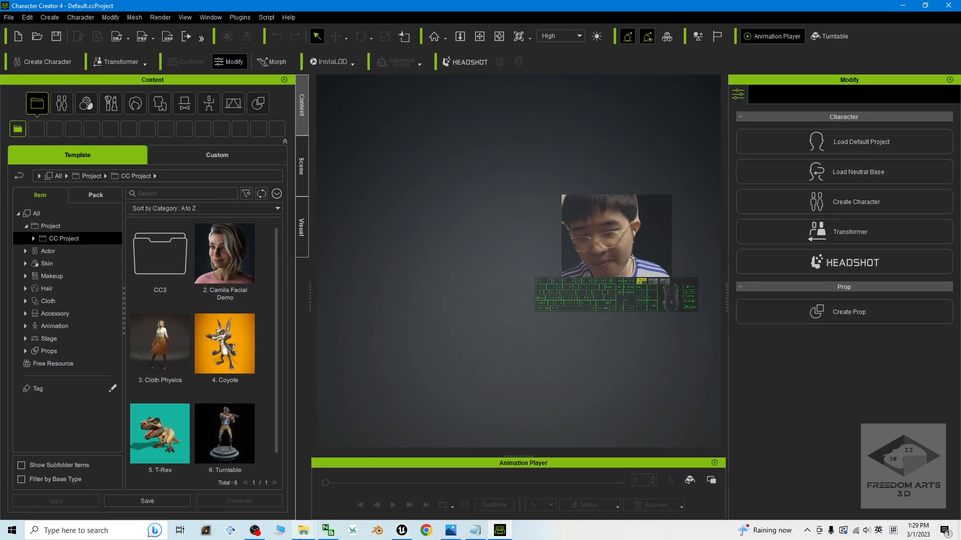
- Switch to the Model02_NoRootBone folder in File Explorer and delete its Model02_CC4_rootbone_added subfolder
mouse_move(303, 531)
left_click(336, 478)
left_click_drag(711, 281, 681, 217)
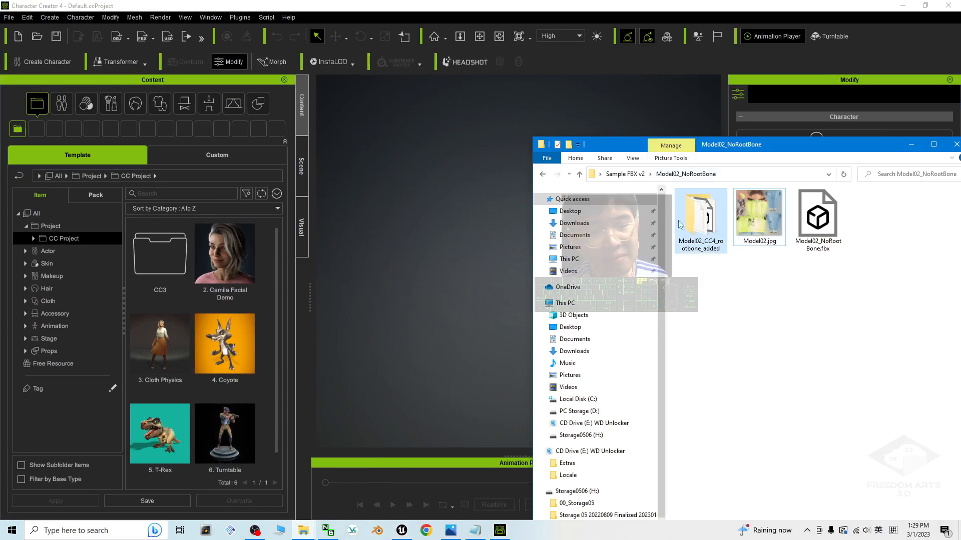
key("Delete")
left_click(770, 248)
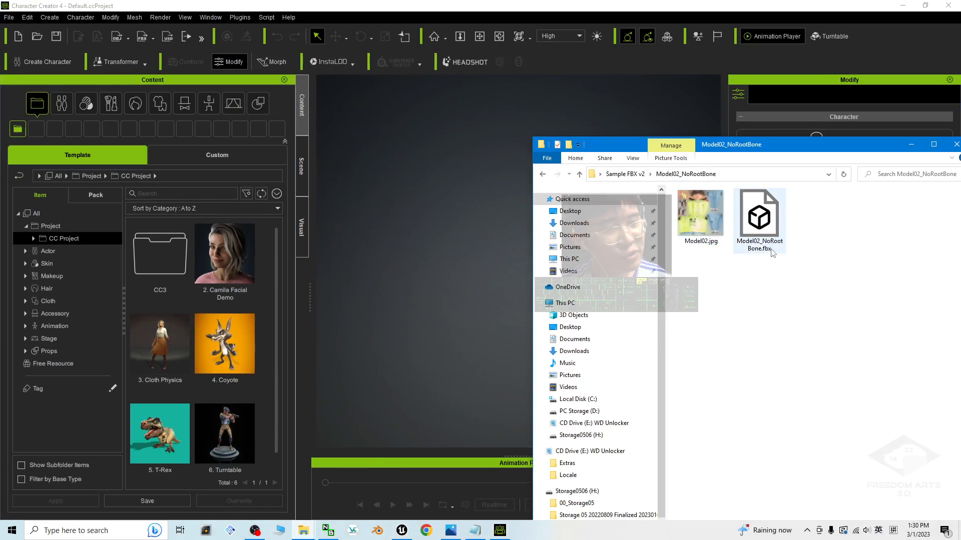
- Import Model02_NoRootBone.fbx into Character Creator 4 as a Humanoid (Non-Standard) character, declining automatic conversion with the Mixamo_ChXXCharacter profile
left_click_drag(804, 155, 260, 142)
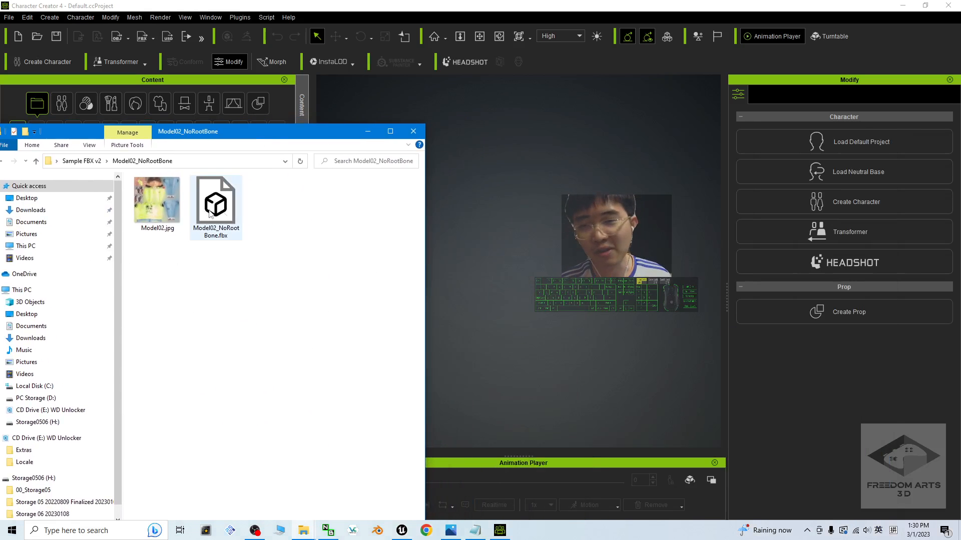
left_click_drag(212, 203, 497, 347)
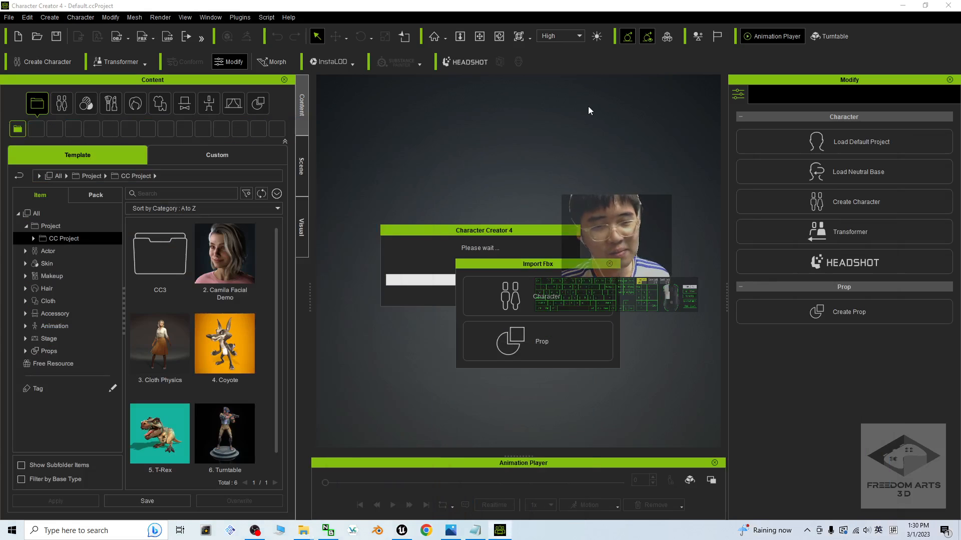
left_click(549, 300)
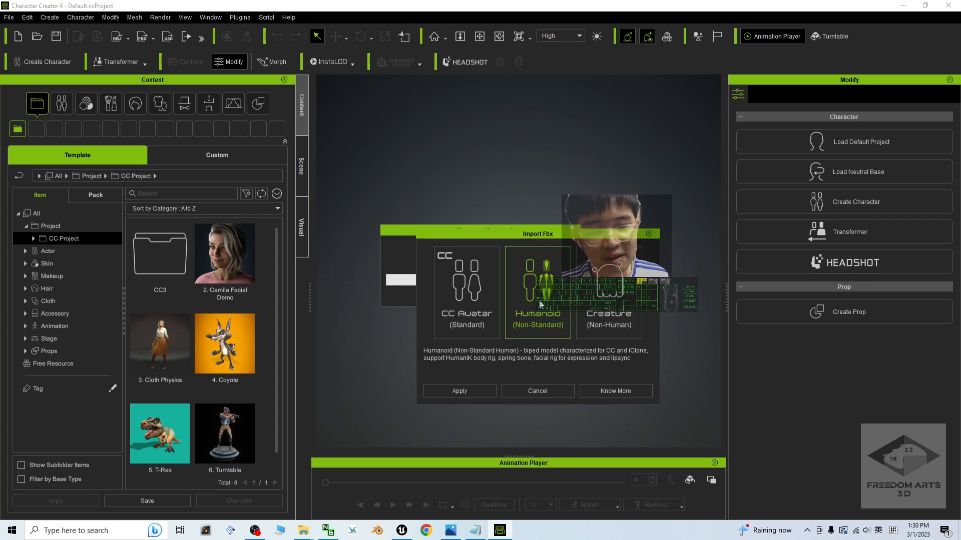
left_click(473, 391)
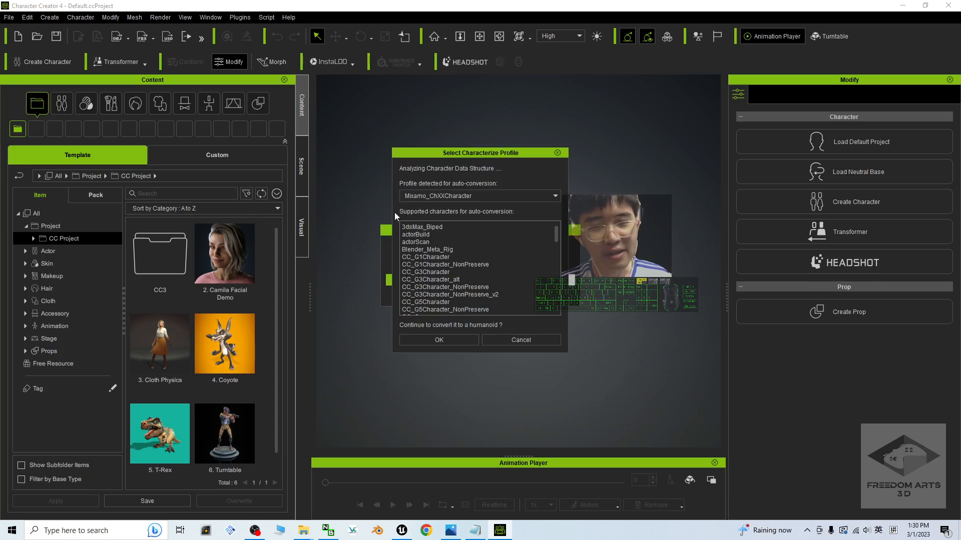
left_click(548, 343)
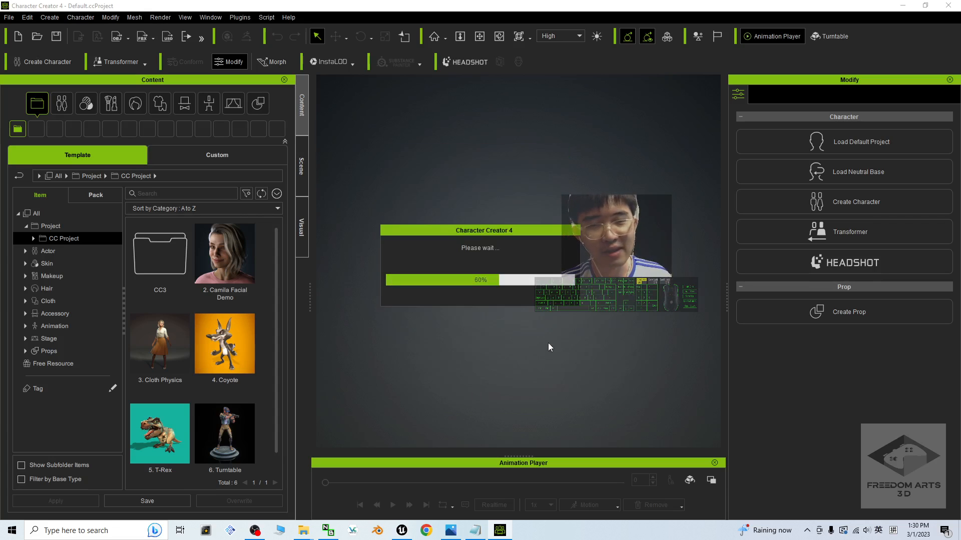
- Assign the model's Head bone to the head node of the HumanIK characterization figure
scroll(582, 250, "up", 5)
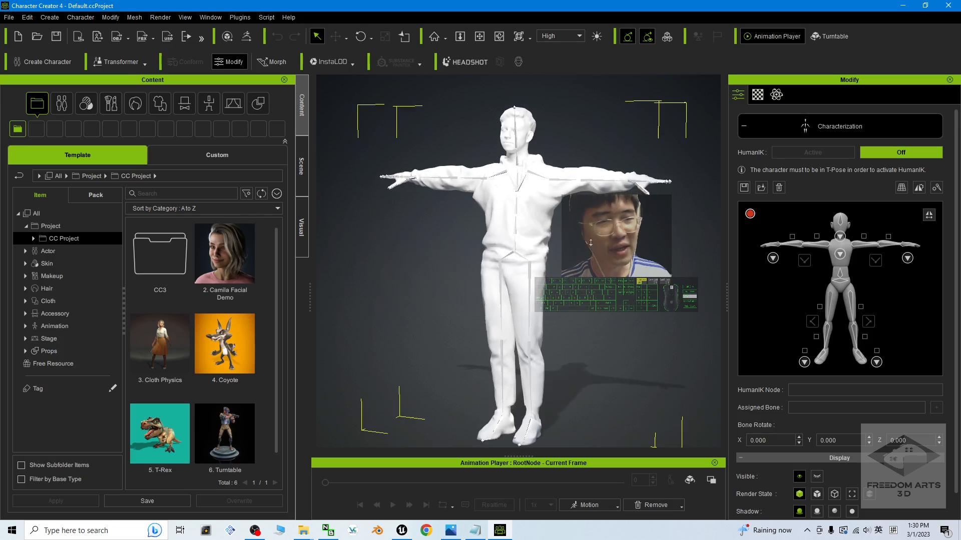
key("c")
left_click_drag(573, 270, 613, 308)
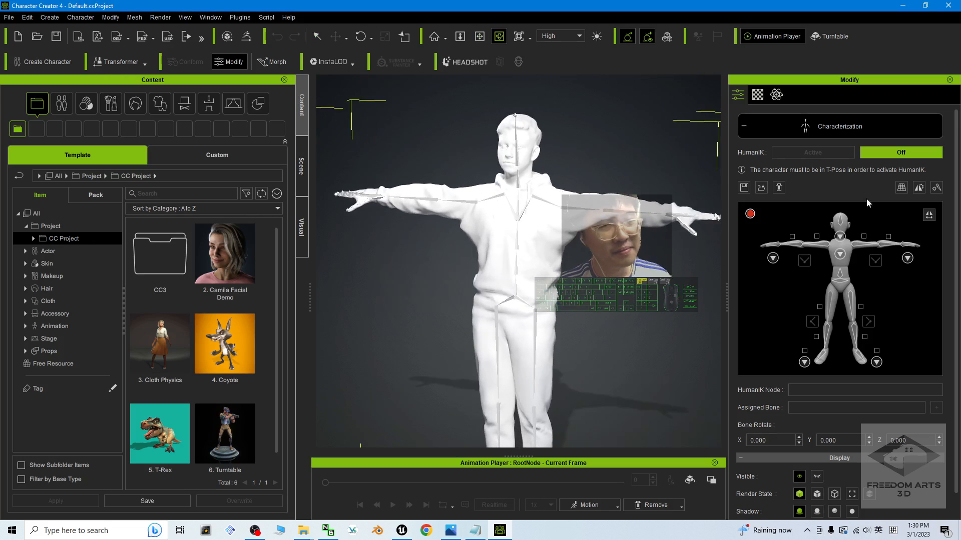
scroll(545, 180, "up", 4)
key("x")
left_click_drag(540, 163, 529, 276)
key("c")
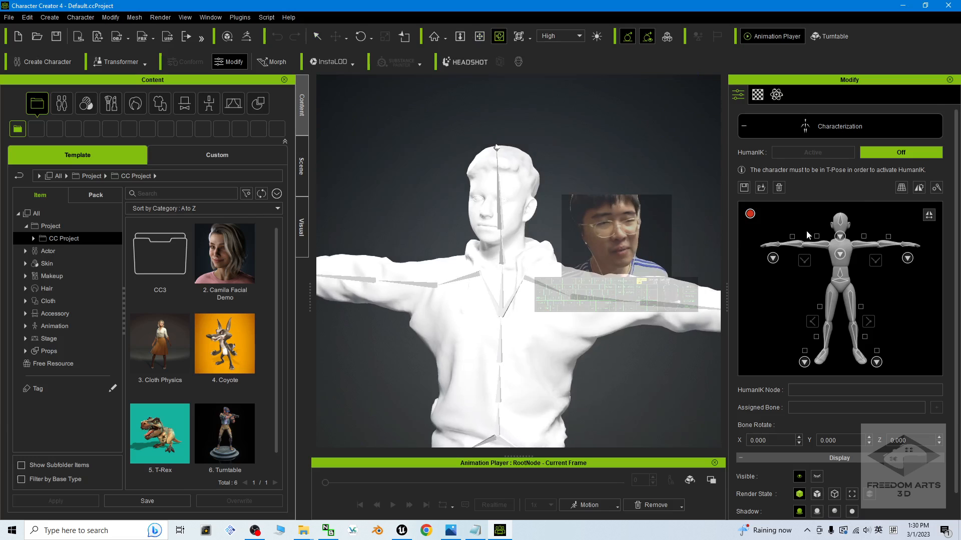
left_click(840, 223)
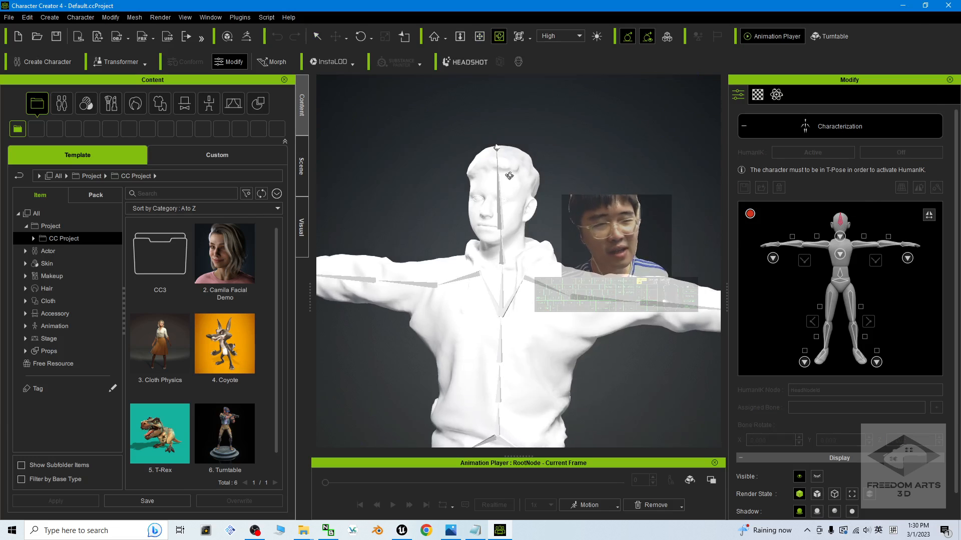
left_click(503, 215)
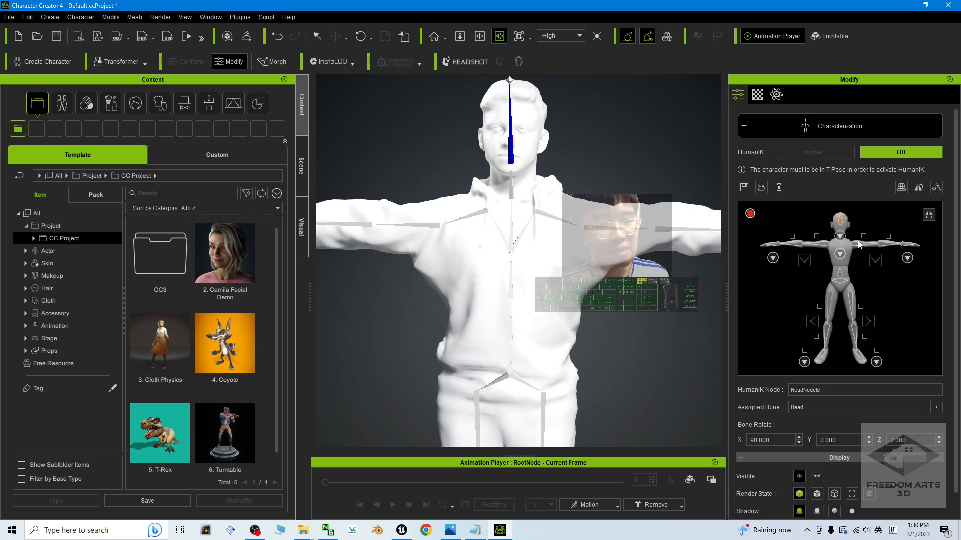
- Assign the LeftArm, LeftForeArm and LeftHand bones to the left shoulder, elbow and wrist nodes of the HumanIK figure
left_click(859, 245)
left_click(612, 230)
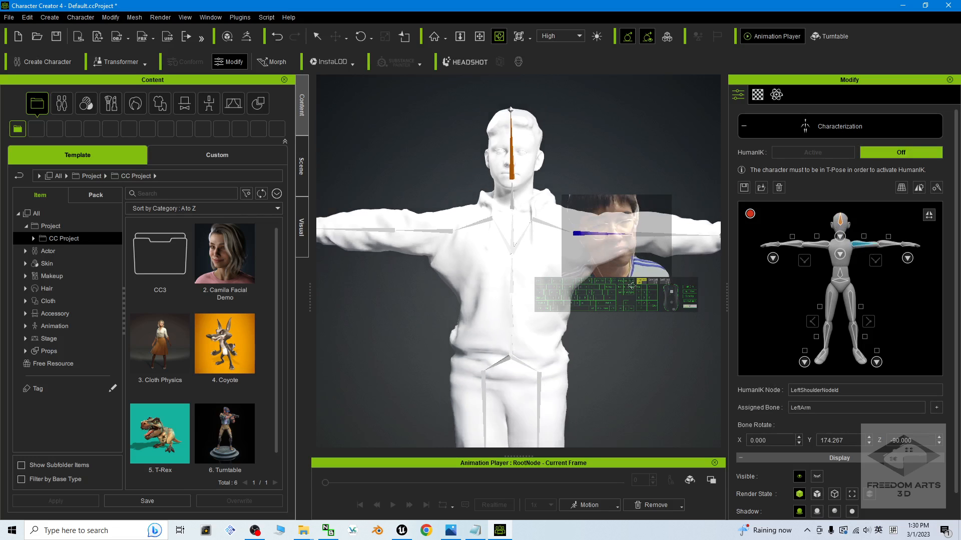
left_click(885, 247)
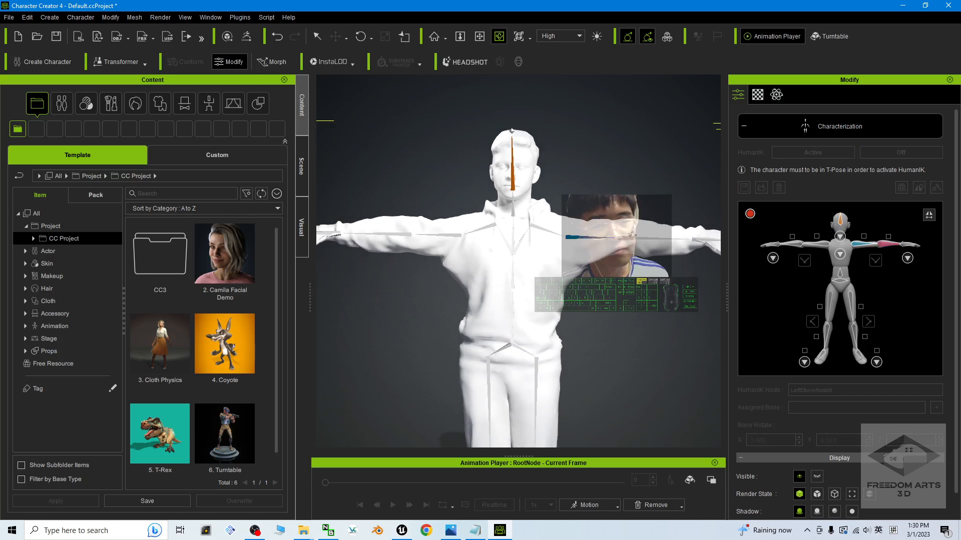
left_click(909, 247)
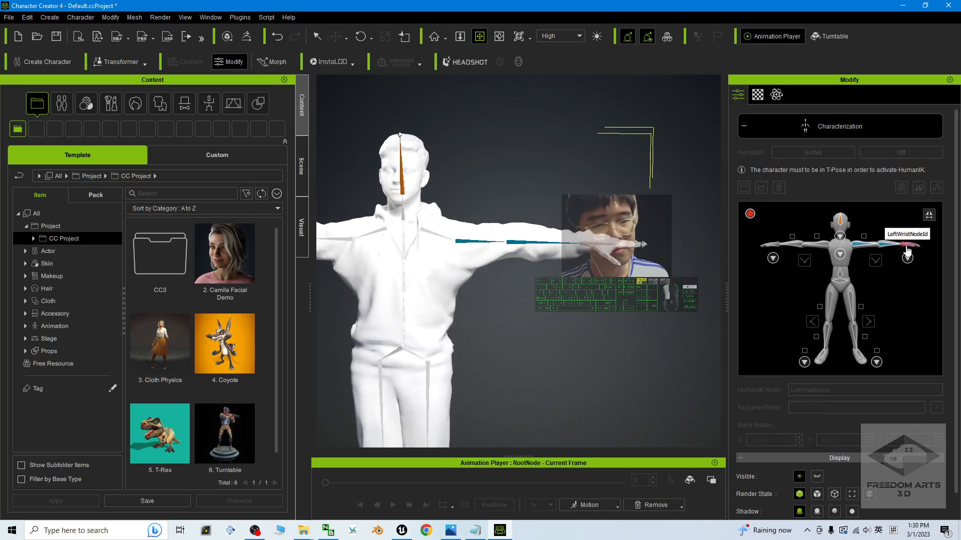
left_click(591, 245)
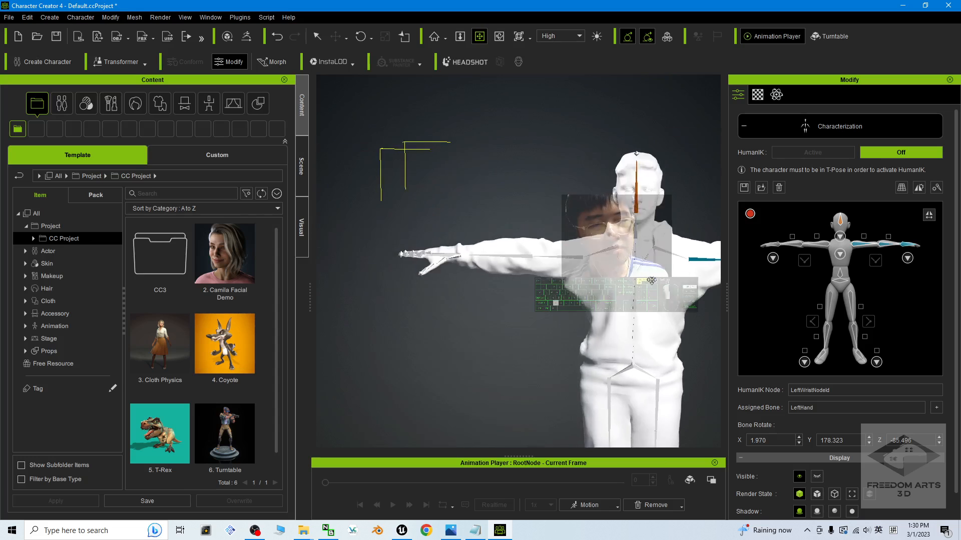
- Assign the RightArm, RightForeArm and RightHand bones to the right shoulder, elbow and wrist nodes of the HumanIK figure
left_click(822, 245)
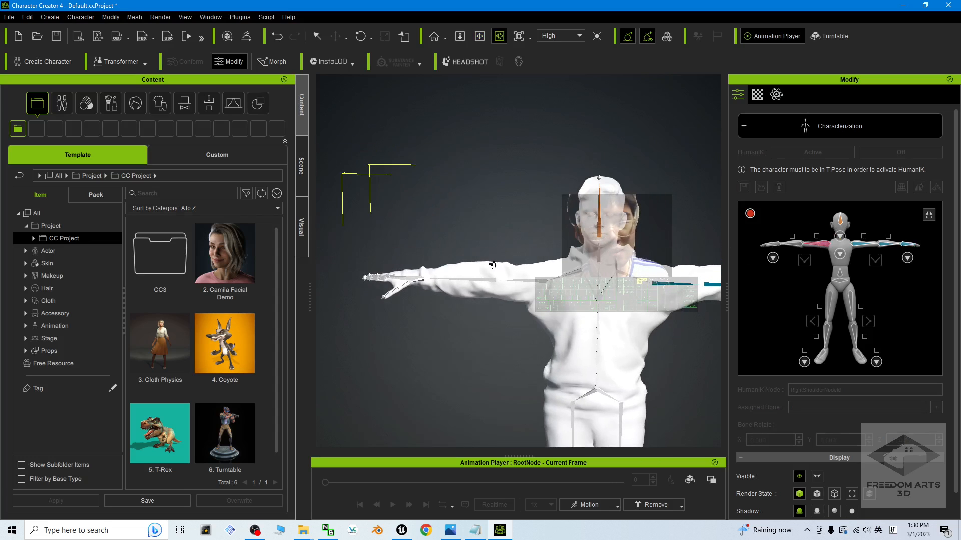
left_click(530, 279)
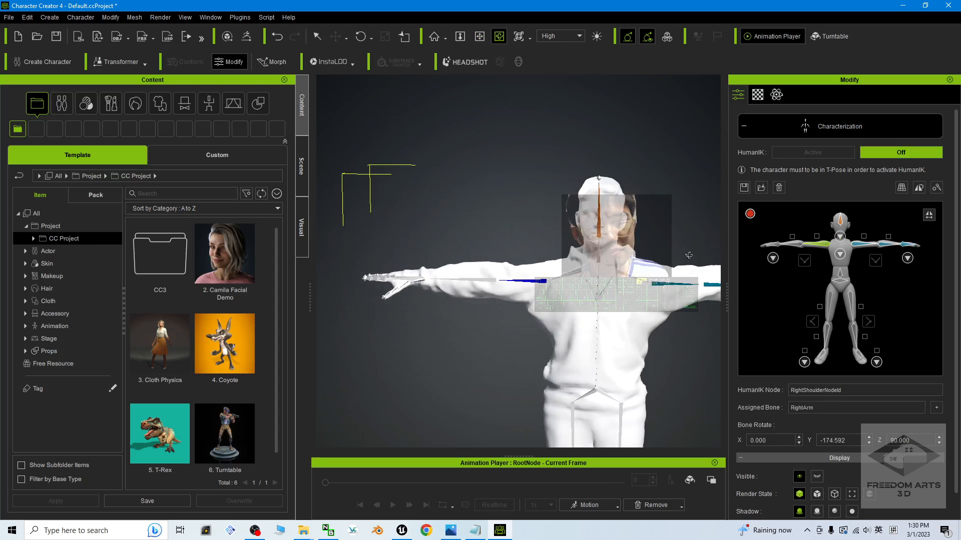
left_click(489, 279)
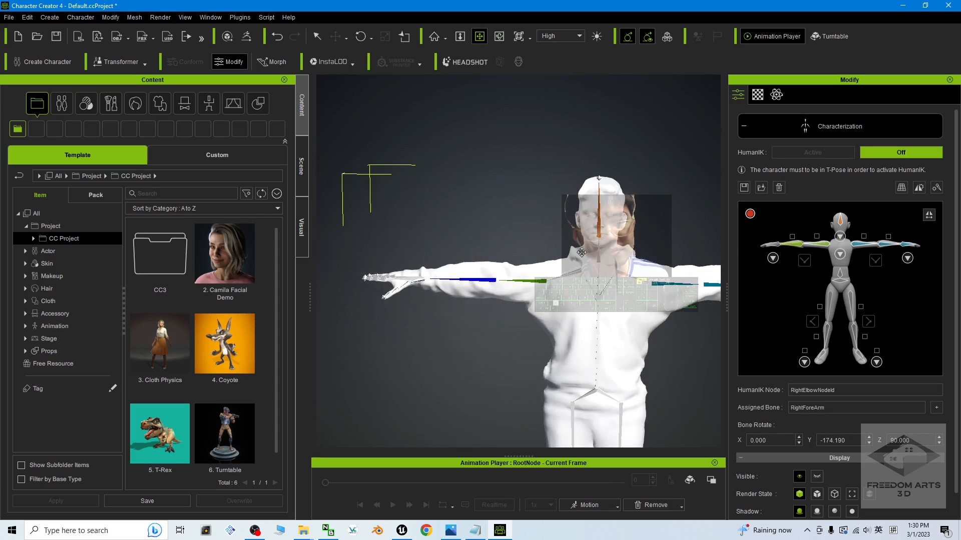
left_click(776, 246)
left_click(445, 271)
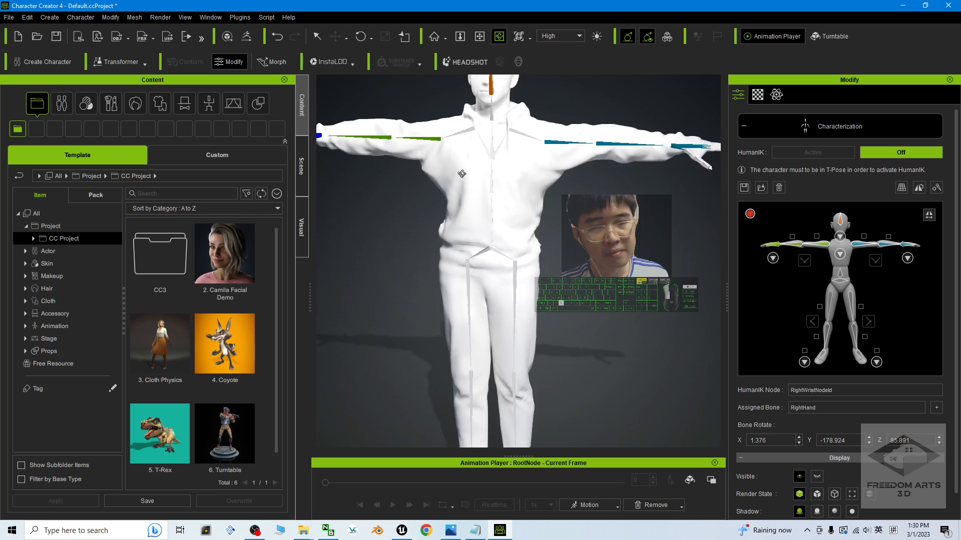
- Assign the model's pelvis bone to the hips node of the HumanIK figure
left_click(842, 284)
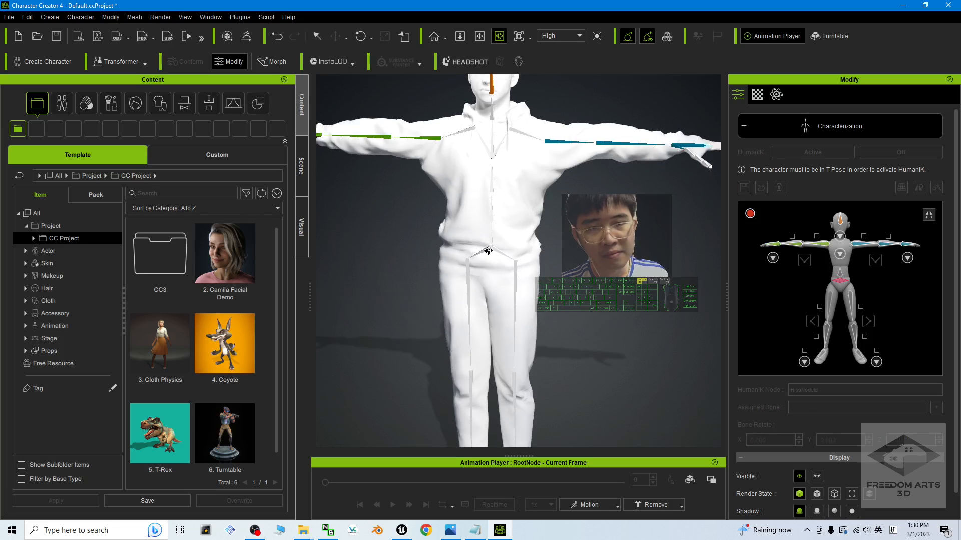
left_click(488, 251)
left_click(841, 279)
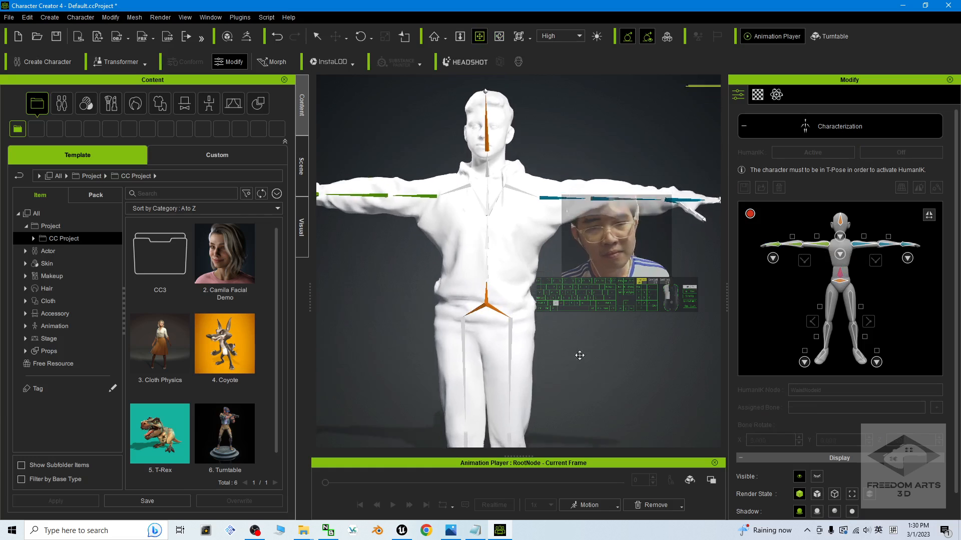
- Assign the model's RightUpLeg bone and right lower-leg bone to the right hip and right knee nodes of the HumanIK figure
middle_click_drag(575, 356, 590, 184)
left_click(830, 300)
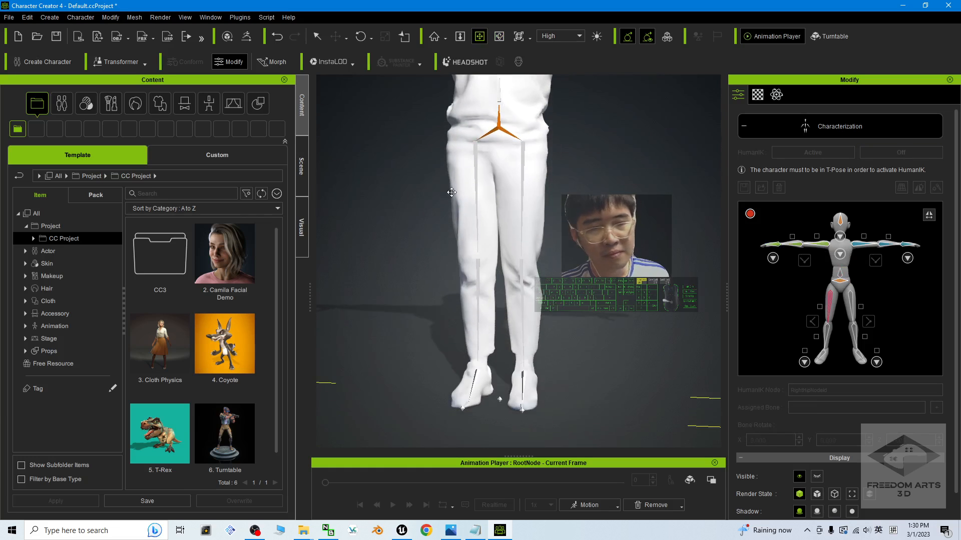
left_click(477, 166)
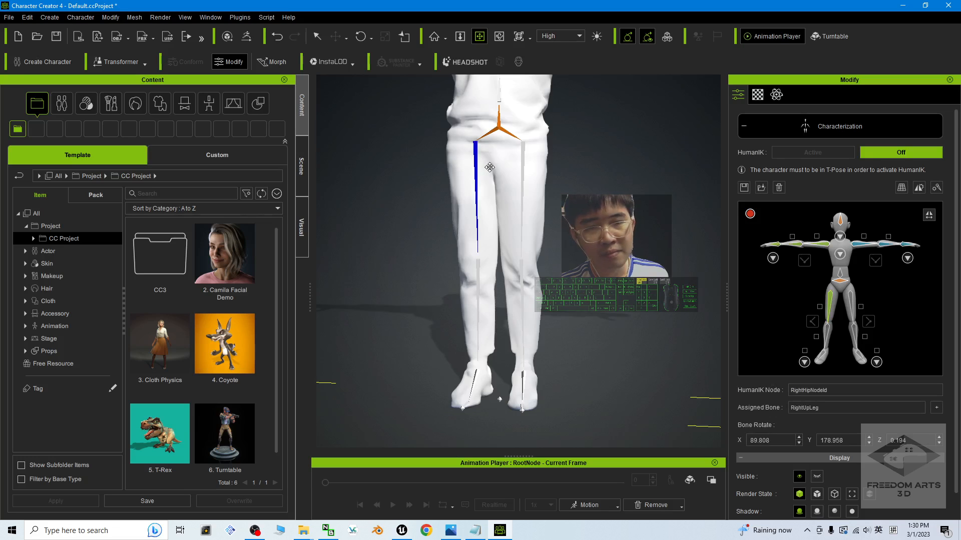
left_click(828, 333)
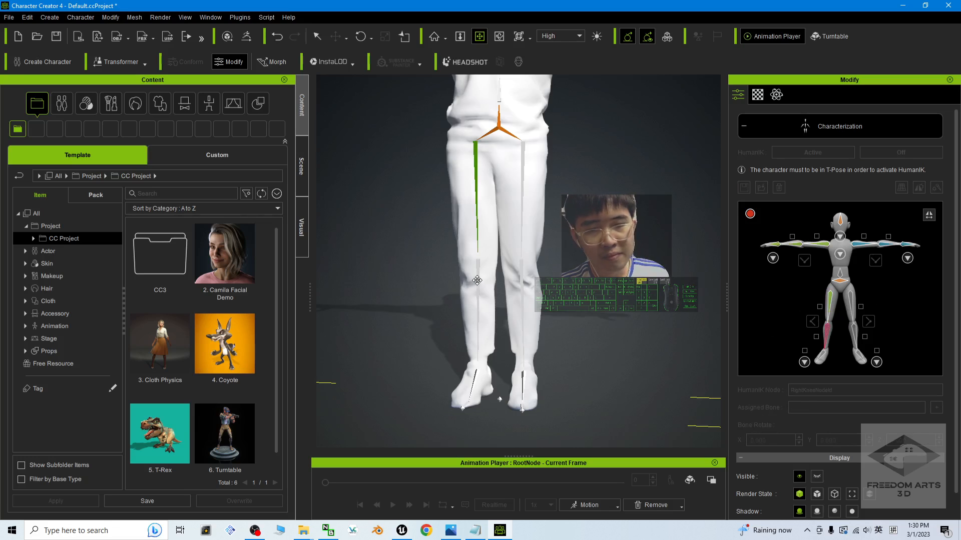
left_click(478, 280)
- Assign the LeftUpLeg and LeftLeg bones to the left hip and left knee nodes of the HumanIK figure
left_click(859, 305)
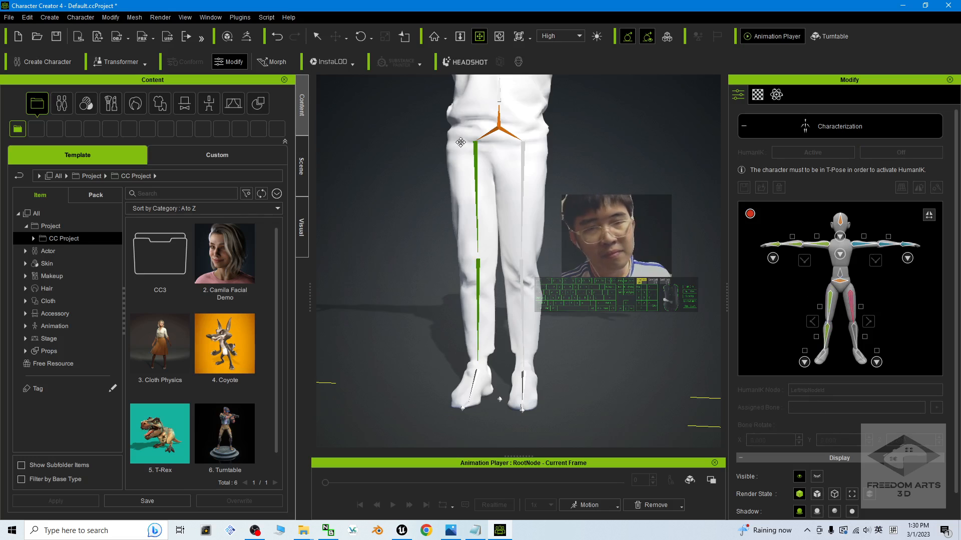
left_click(522, 164)
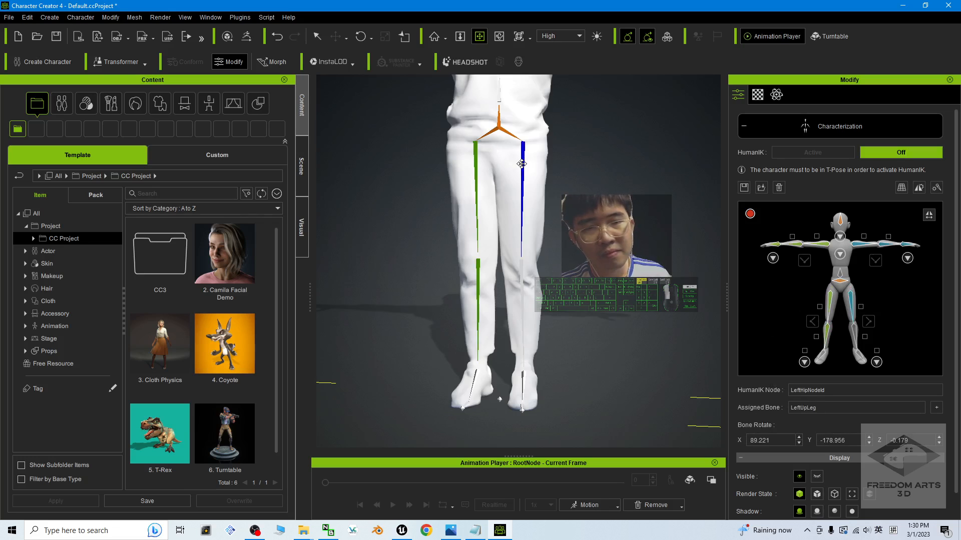
left_click(852, 330)
left_click(522, 280)
- Assign the RightFoot and LeftFoot bones to the right and left ankle nodes of the HumanIK figure
middle_click_drag(549, 320, 590, 255)
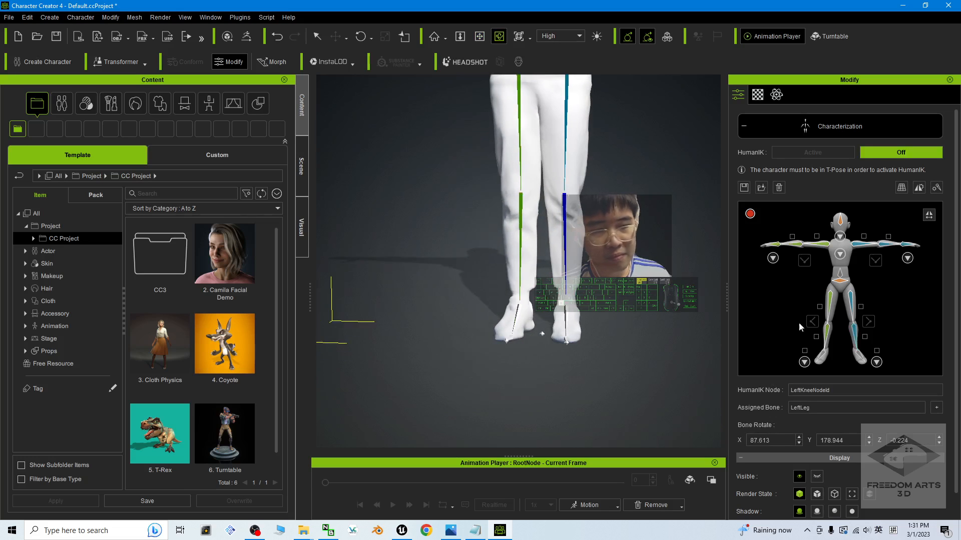
left_click(820, 356)
left_click(516, 312)
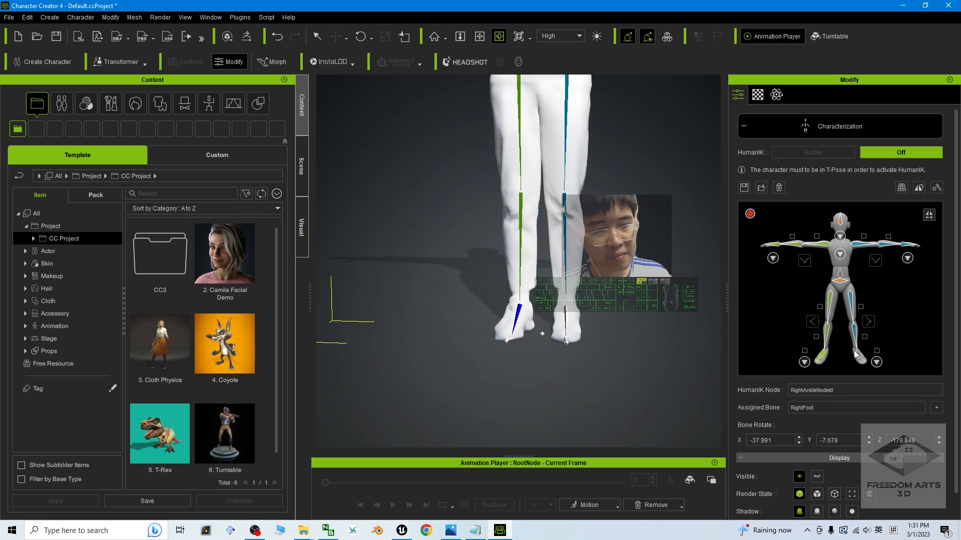
left_click(858, 356)
left_click(567, 314)
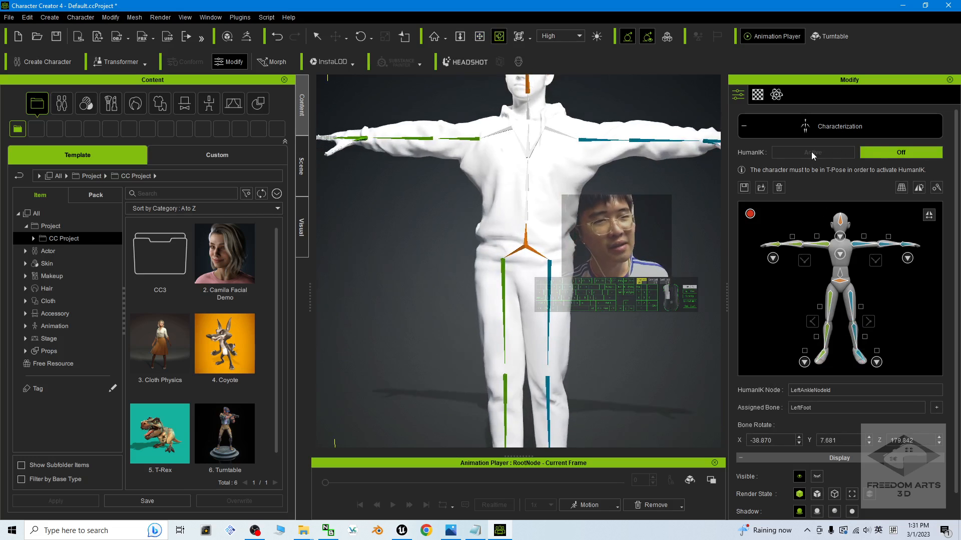
- Assign the model's lower spine bone, just above the hips, to the waist node of the HumanIK figure
scroll(623, 306, "down", 5)
key("x")
left_click_drag(624, 310, 657, 288)
key("c")
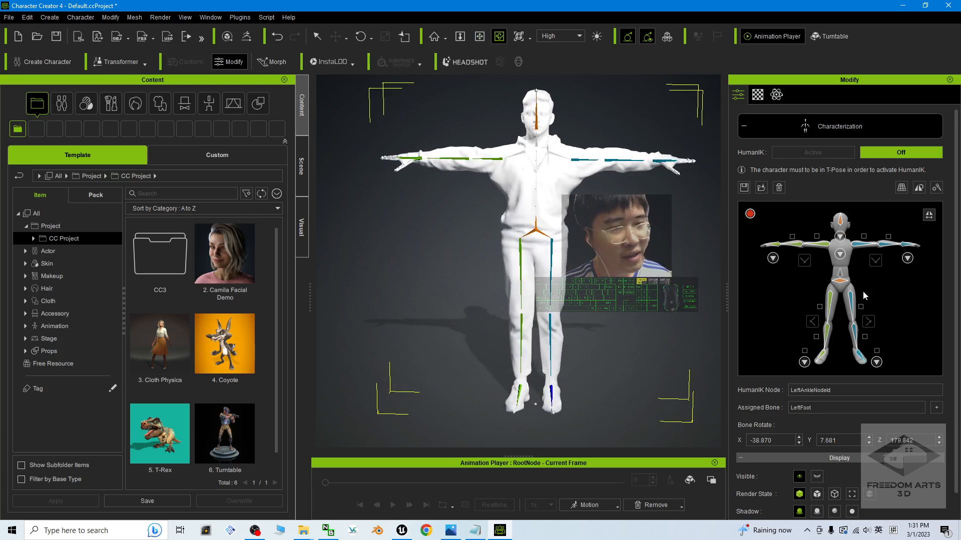
scroll(543, 182, "up", 2)
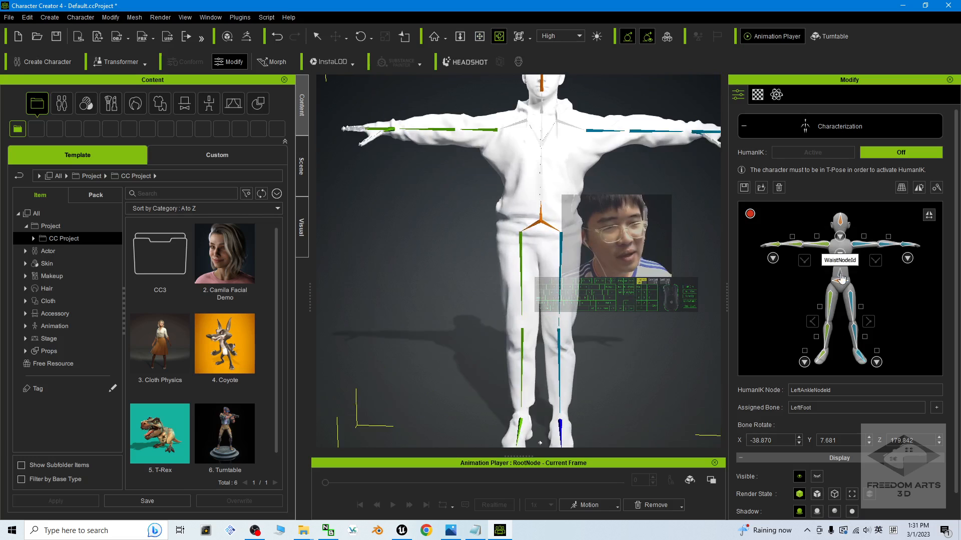
left_click(841, 278)
left_click(540, 195)
- Activate HumanIK for the mapped skeleton and exit Characterization
middle_click_drag(540, 196, 525, 247)
left_click(817, 154)
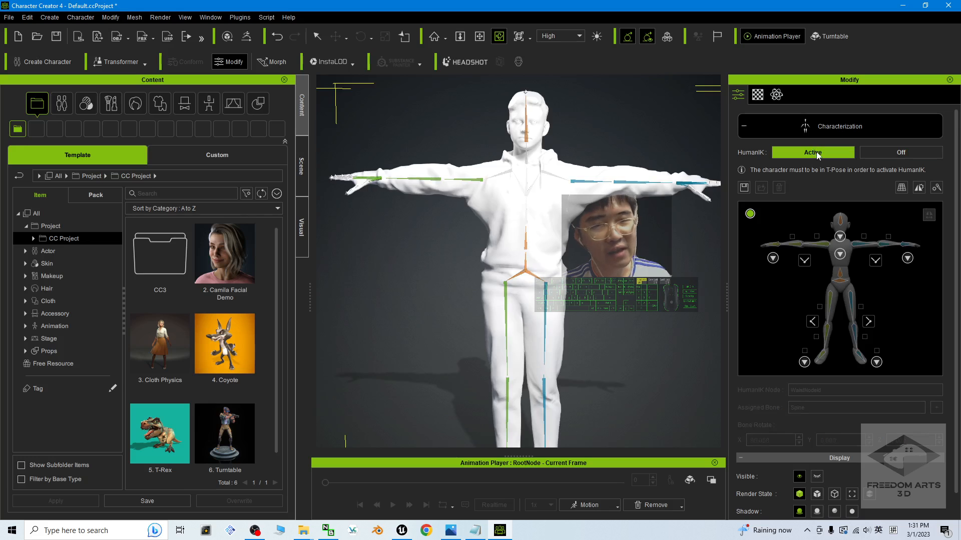
scroll(602, 220, "down", 4)
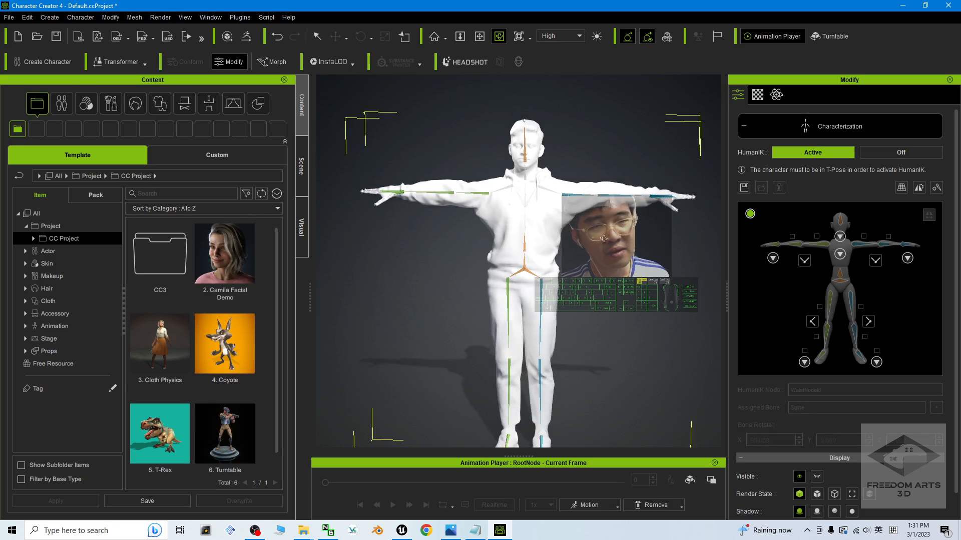
left_click(822, 125)
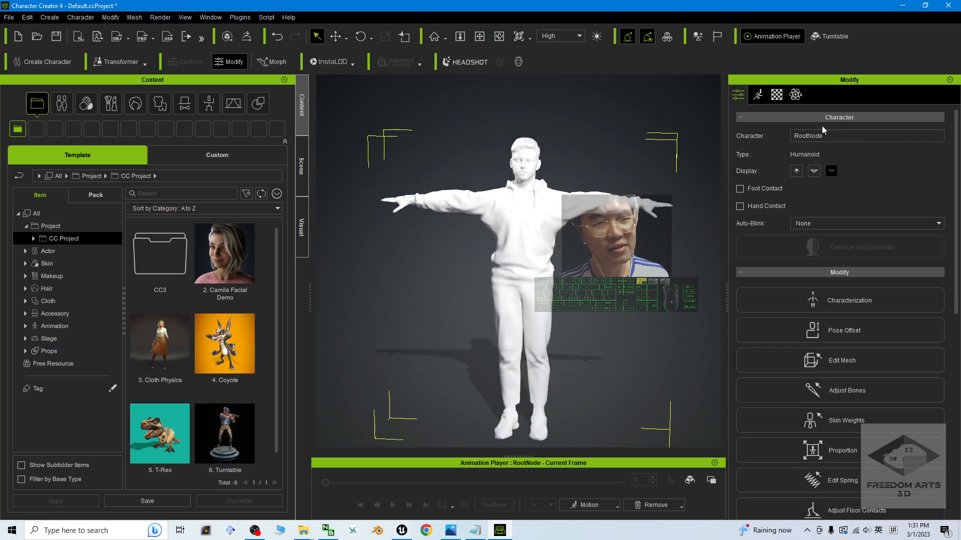
- Apply the Model02.jpg image from the Model02_NoRootBone folder to the character's mesh as its texture
double_click(558, 5)
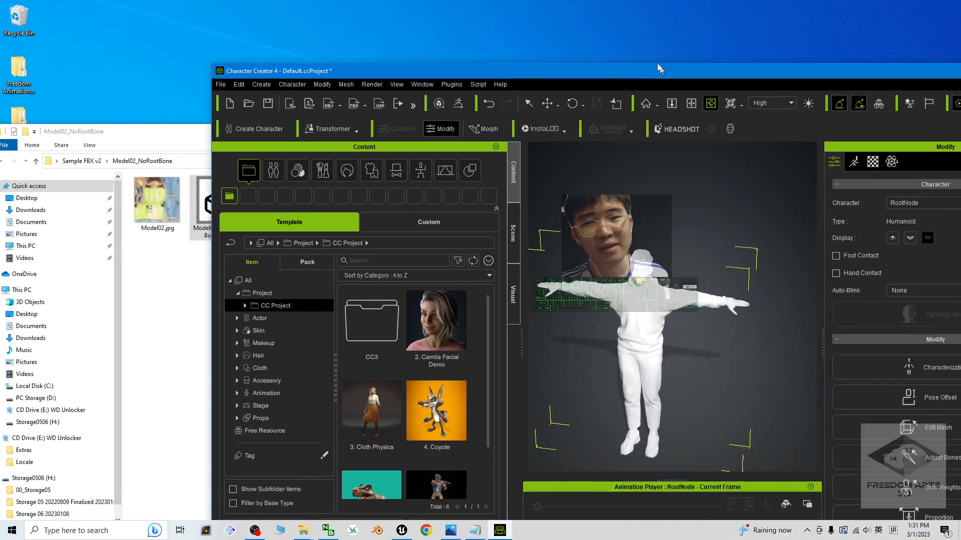
left_click(148, 205)
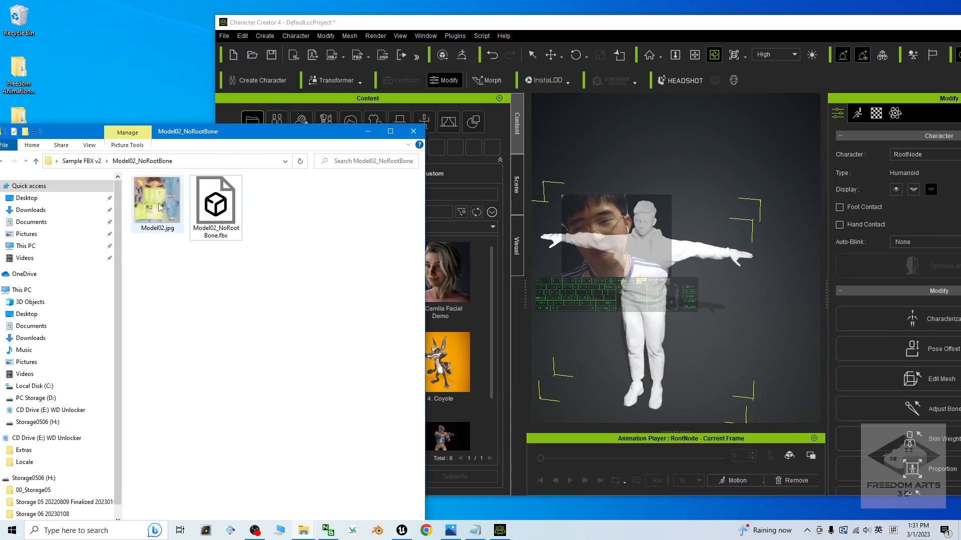
left_click(160, 204)
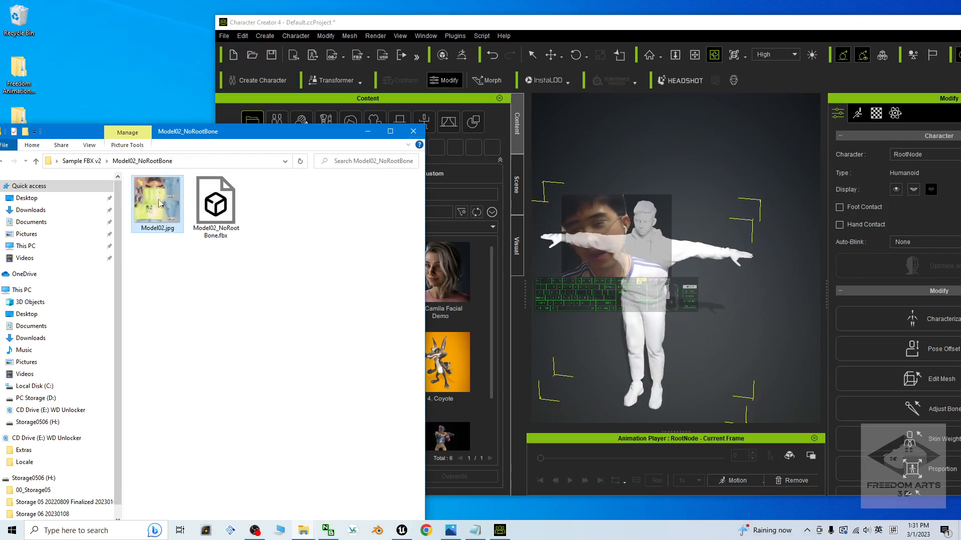
left_click_drag(652, 258, 651, 257)
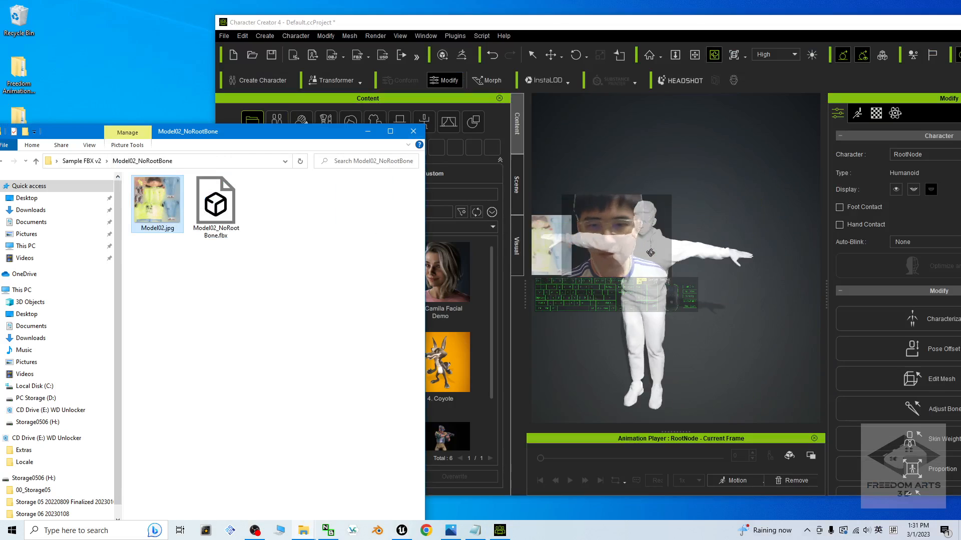
left_click(220, 287)
- Start an FBX export of the character with the Unreal target tool preset and the FBX option set to Mesh
left_click_drag(408, 26, 489, 35)
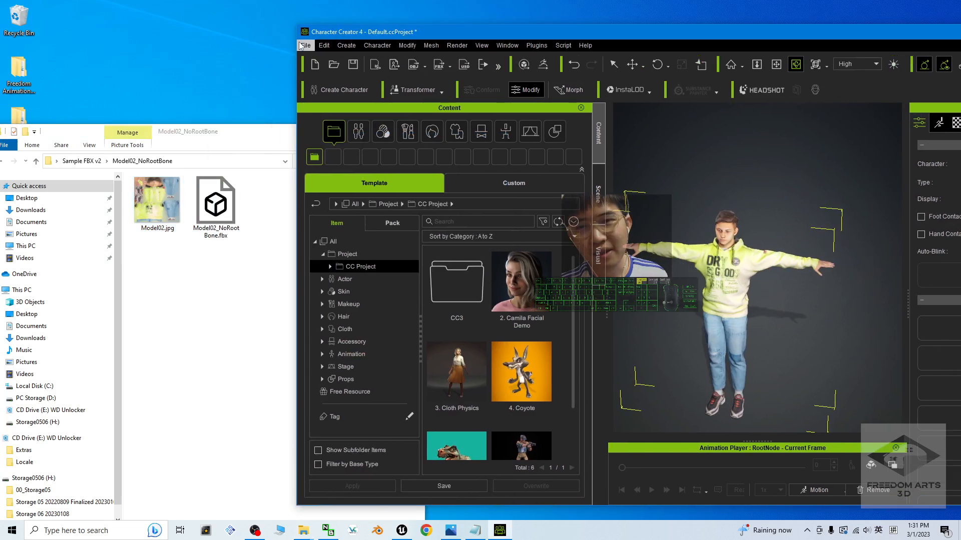
left_click(305, 45)
mouse_move(325, 144)
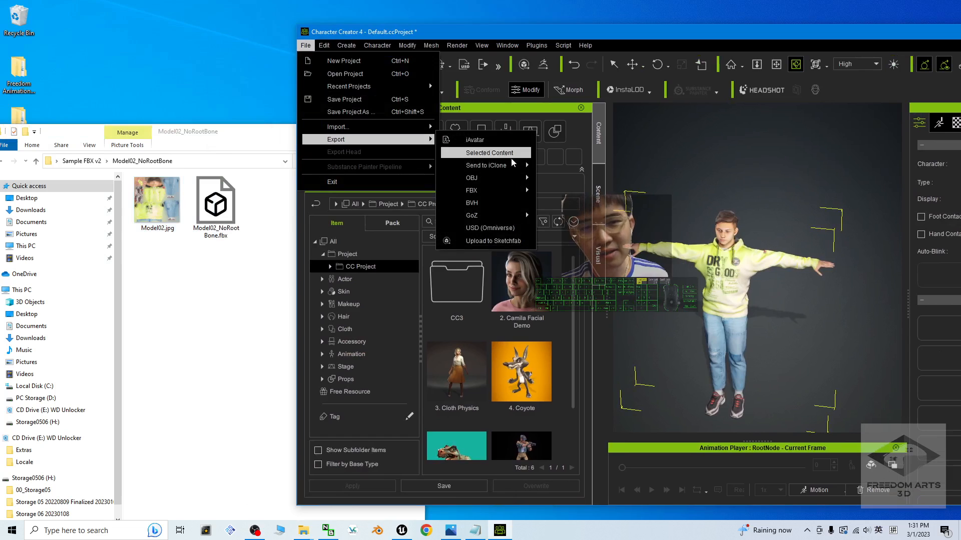
mouse_move(500, 190)
left_click(578, 203)
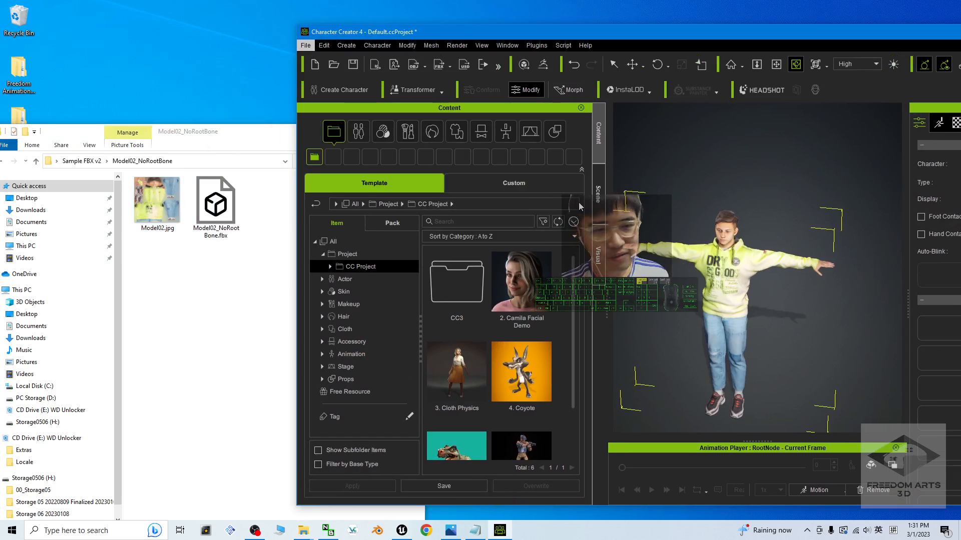
left_click(449, 112)
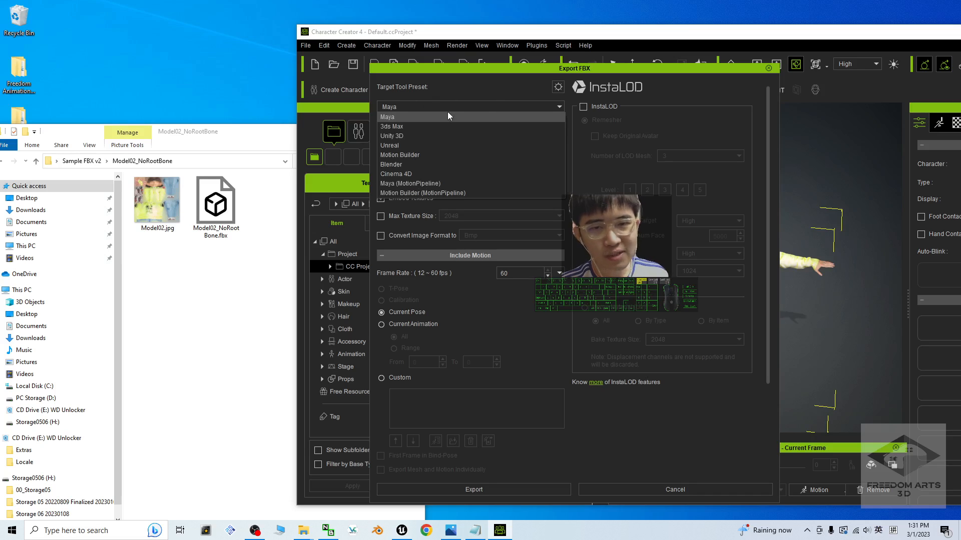
left_click(406, 148)
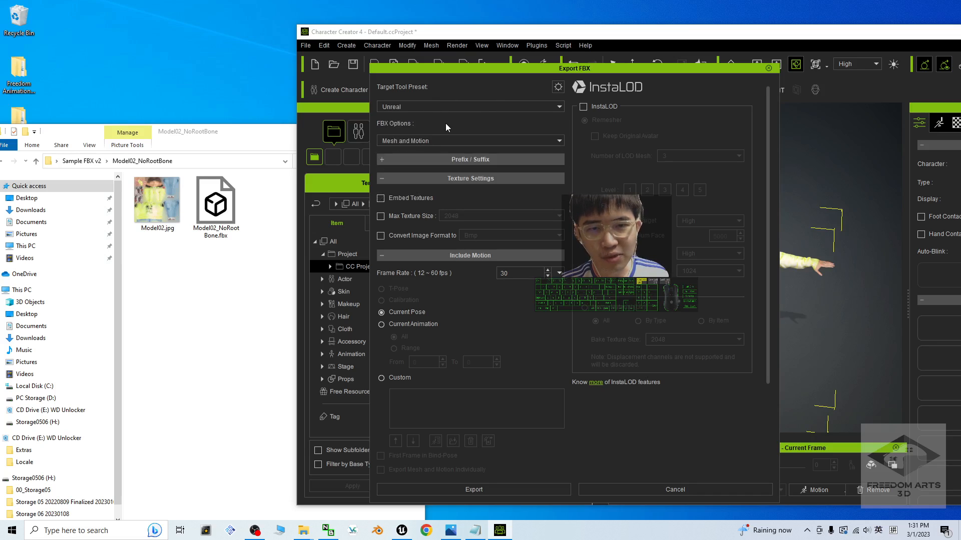
left_click(425, 141)
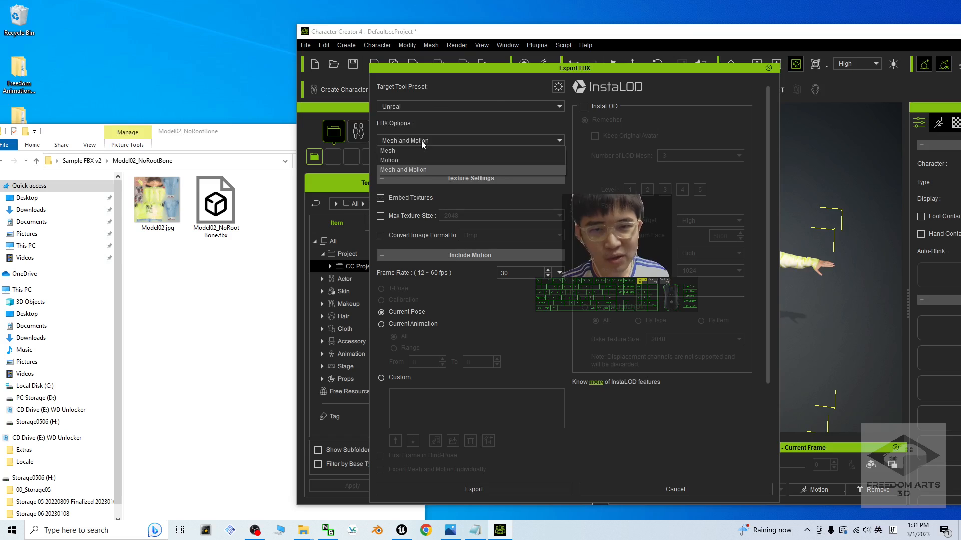
left_click(395, 151)
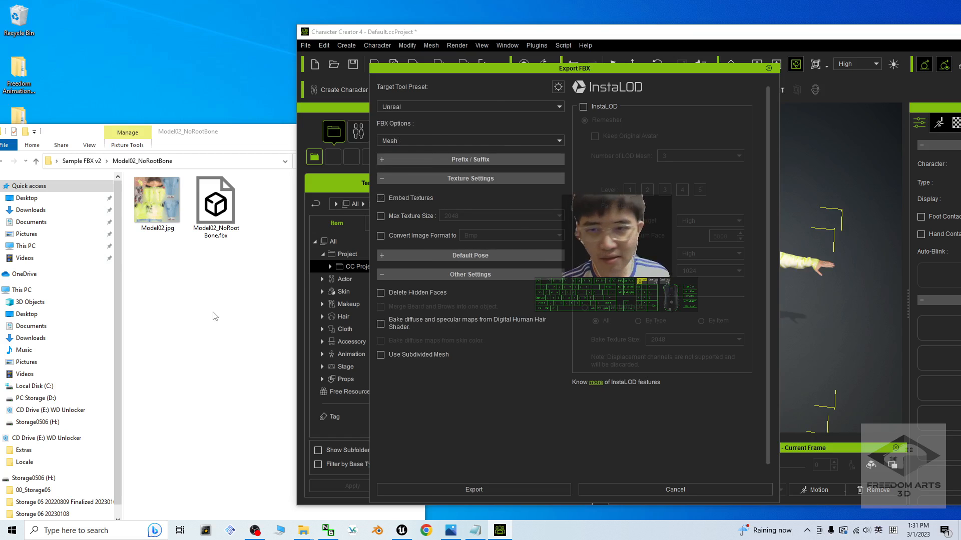
- Enable Embed Textures for the FBX export and proceed to choosing the save location
left_click(214, 316)
left_click_drag(534, 66, 561, 66)
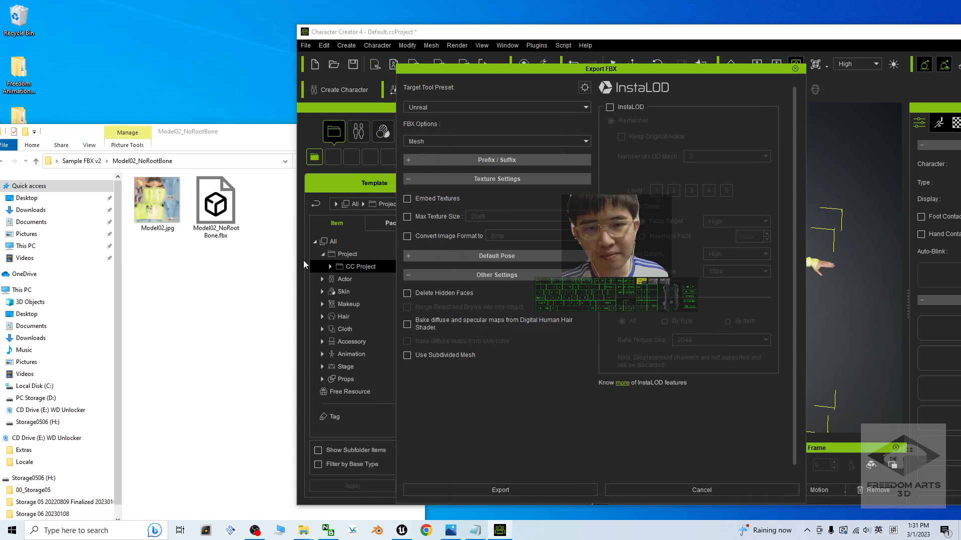
left_click(251, 277)
left_click(440, 200)
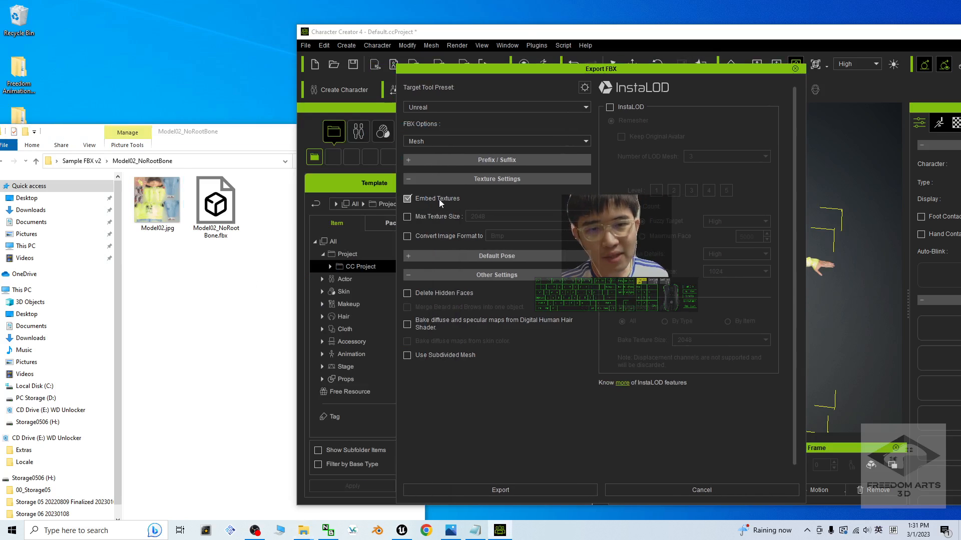
left_click(547, 490)
left_click(651, 319)
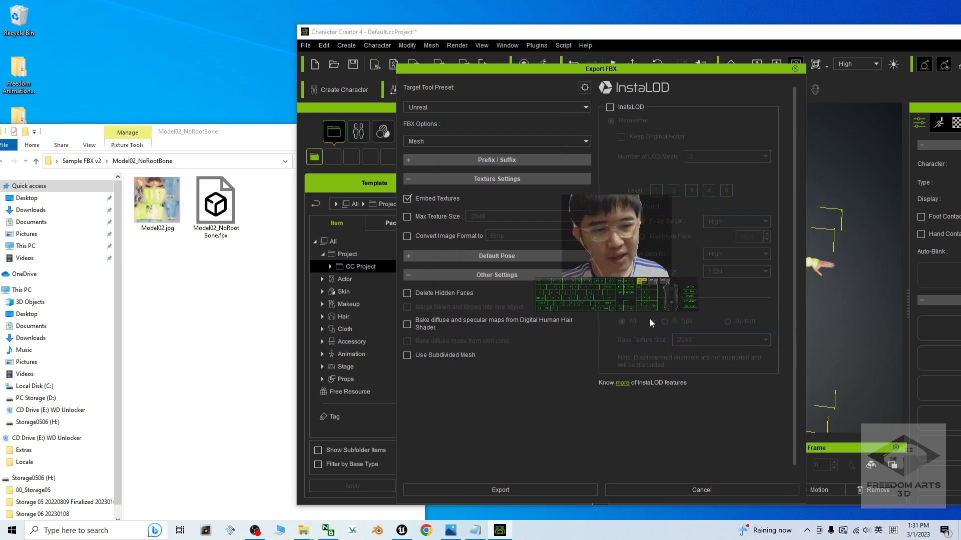
- Create a folder named "Rootbone added by CC4" inside the Model02_NoRootBone folder and open it
right_click(197, 269)
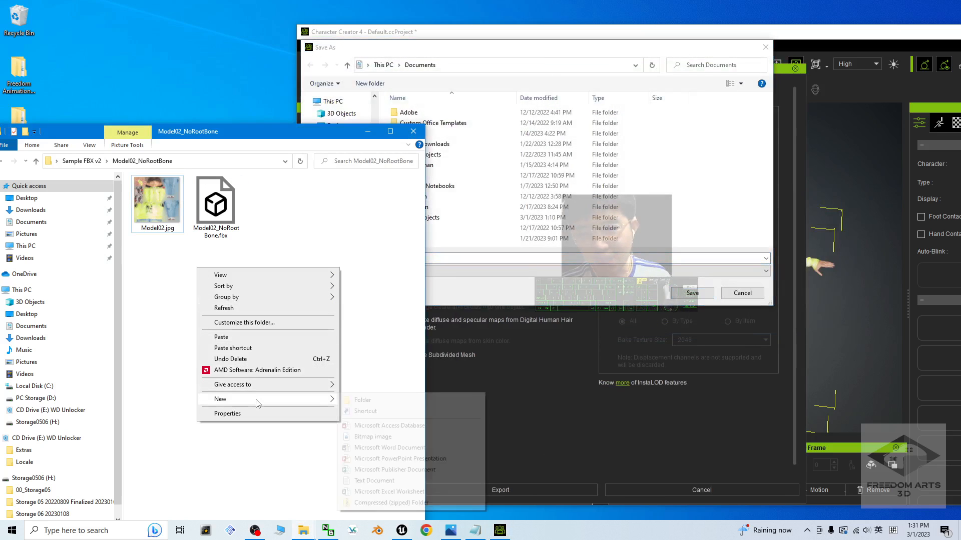
mouse_move(300, 399)
left_click(374, 404)
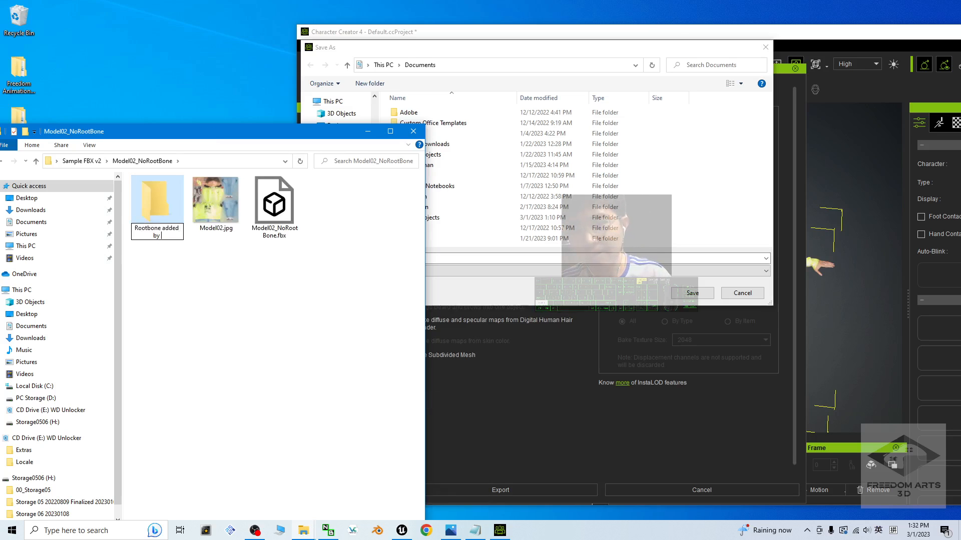
type("Rootbone added by CC4")
key("Return")
key("Return")
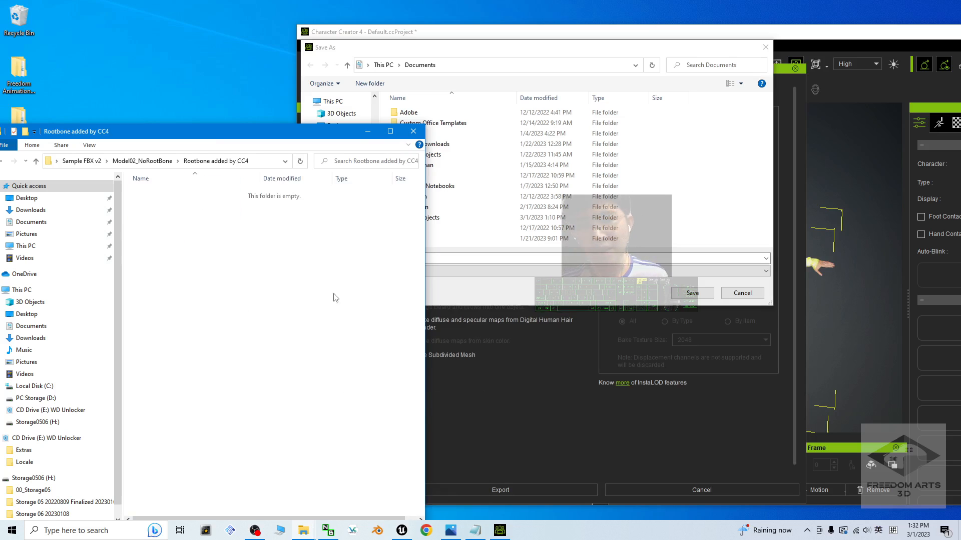
- Set the FBX save location to the "Rootbone added by CC4" folder by reusing that folder's path from File Explorer
left_click(269, 160)
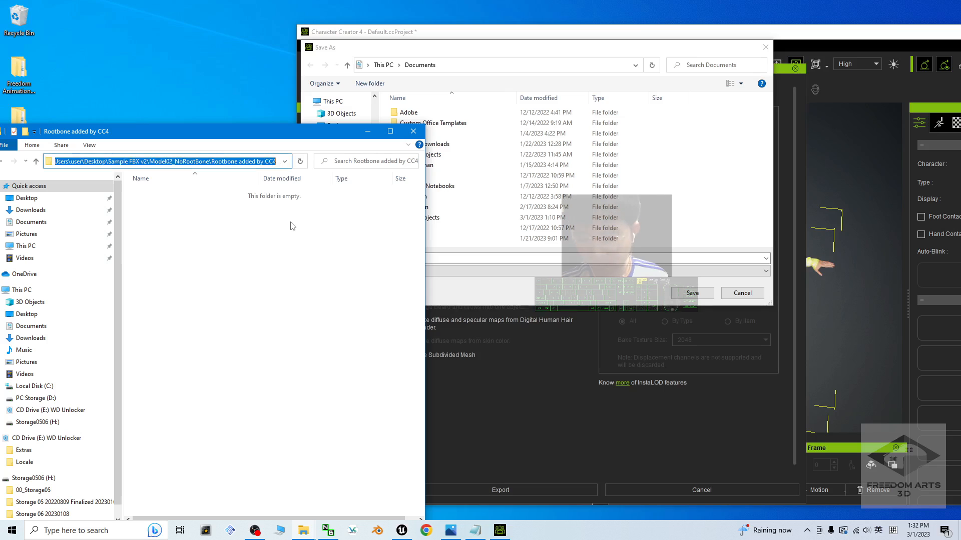
key("ctrl+c")
left_click(491, 66)
key("ctrl+v")
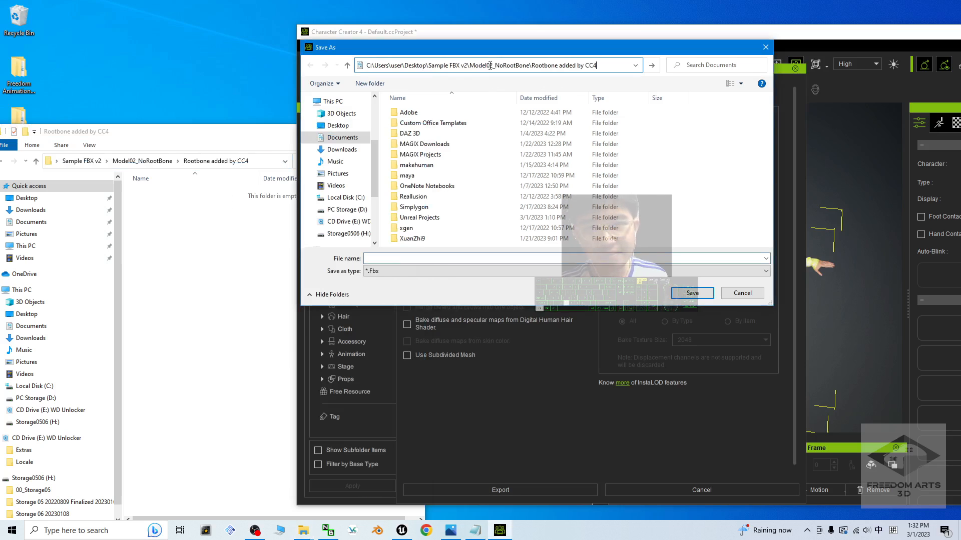
key("Return")
- Name the export Model02_RootBoneAddedCC4 and save it as an FBX file
left_click(383, 260)
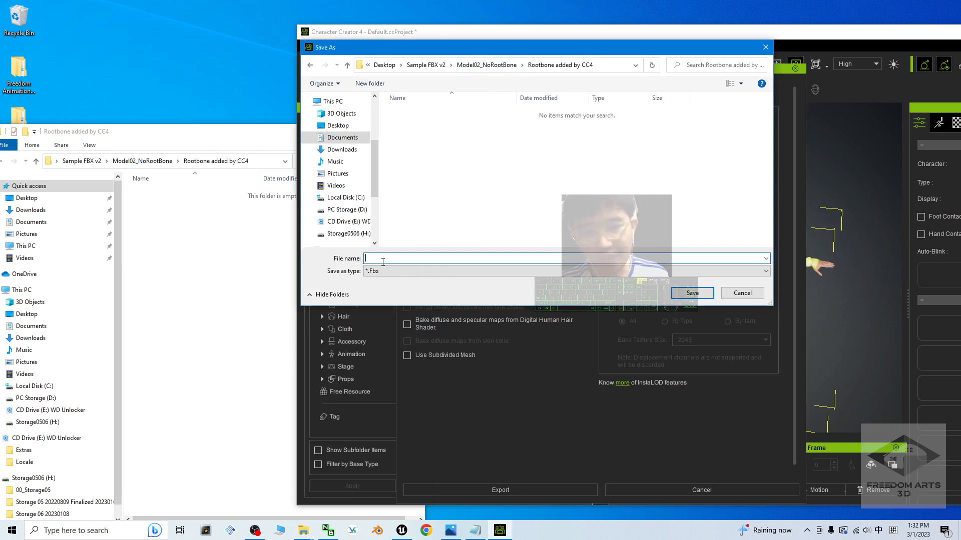
type("Model")
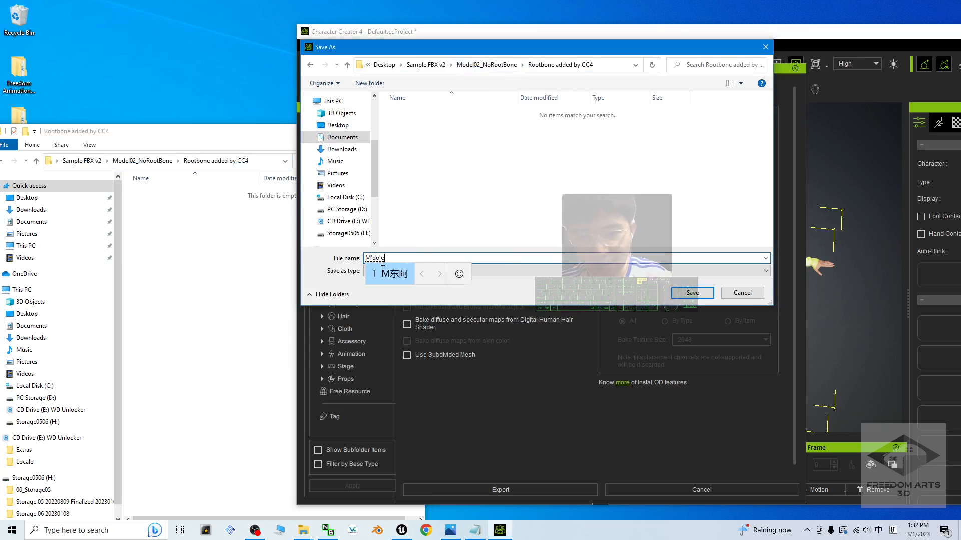
key("BackSpace")
key("BackSpace")
key("BackSpace")
key("BackSpace")
key("BackSpace")
key("alt+shift")
type("M")
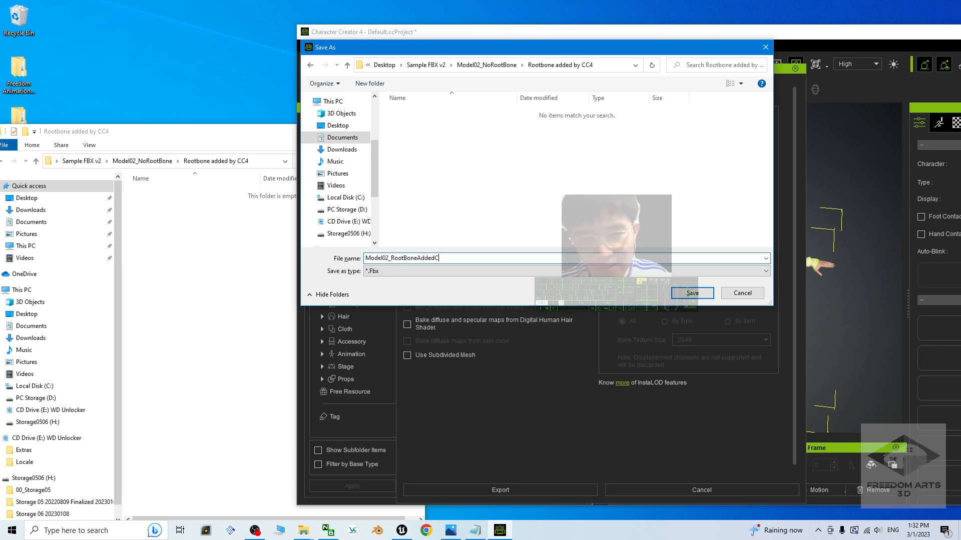
left_click(692, 293)
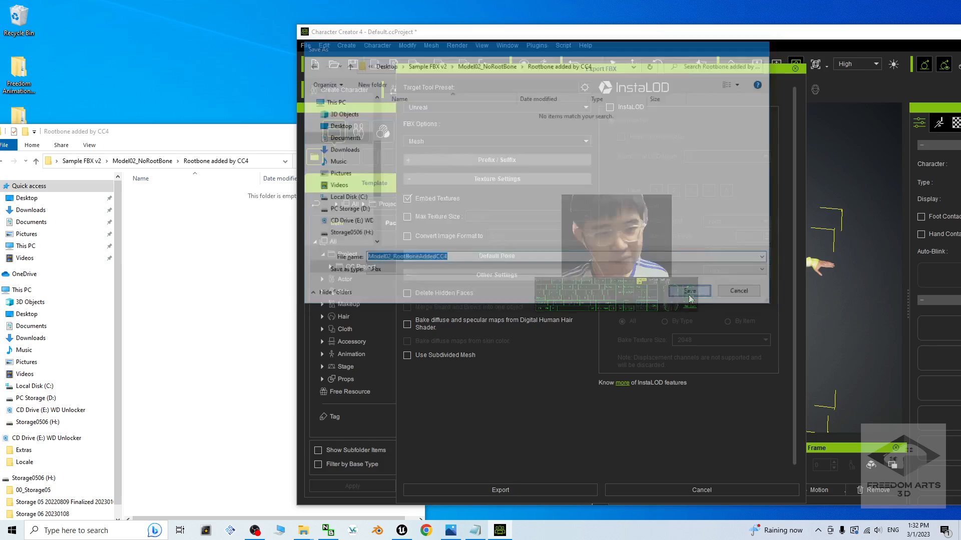
- Select the exported Model02_RootBoneAddedCC4.Fbx in its folder, minimize Character Creator and switch to the MyProject6 Unreal Editor
left_click(239, 263)
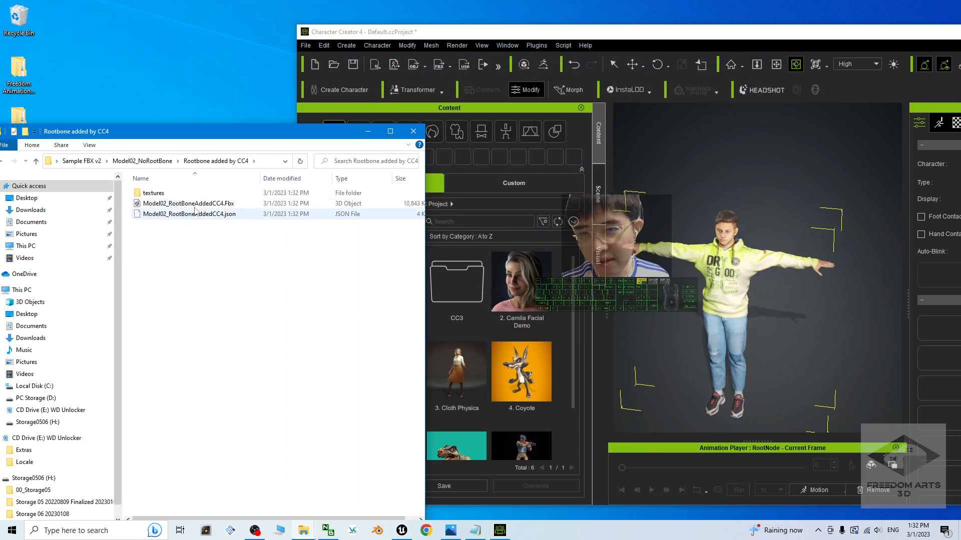
left_click(204, 205)
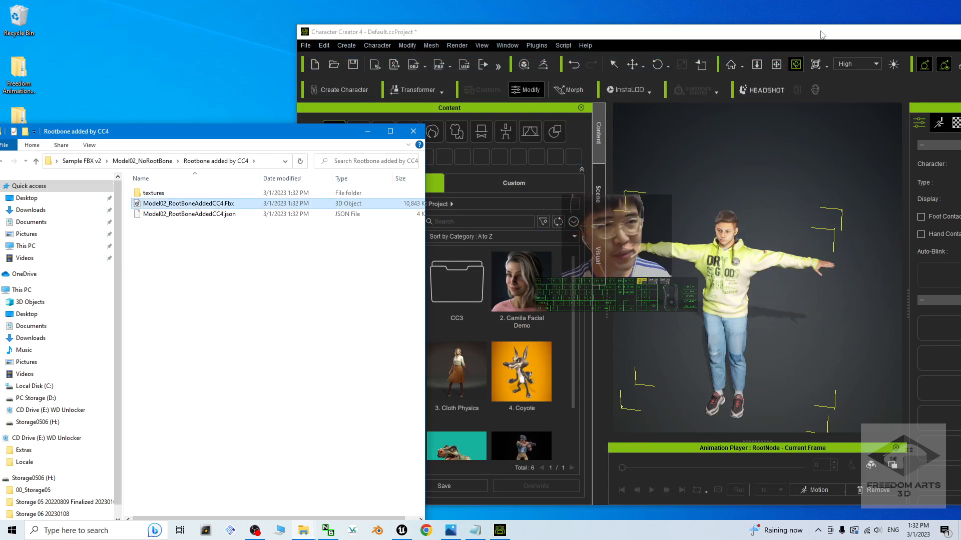
left_click_drag(821, 33, 623, 35)
left_click(887, 34)
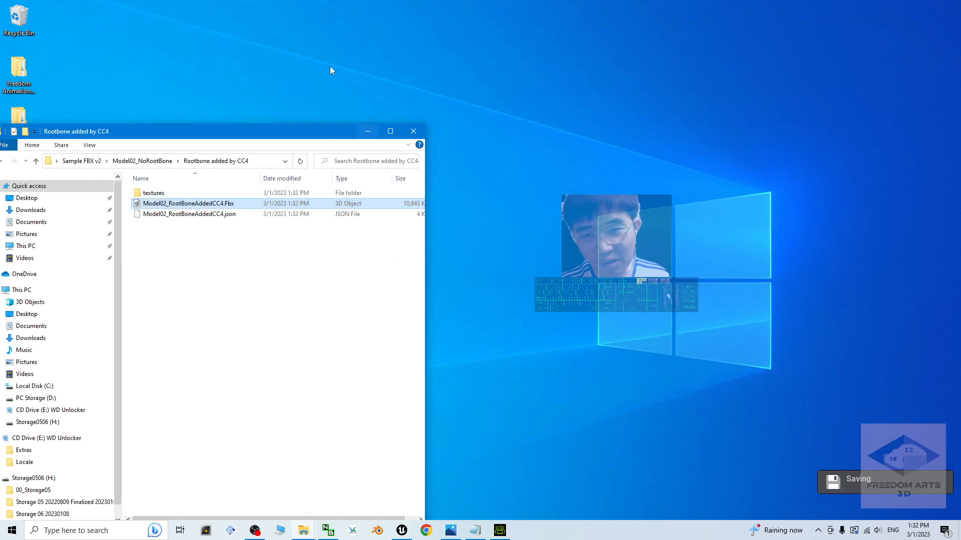
left_click_drag(326, 136, 360, 53)
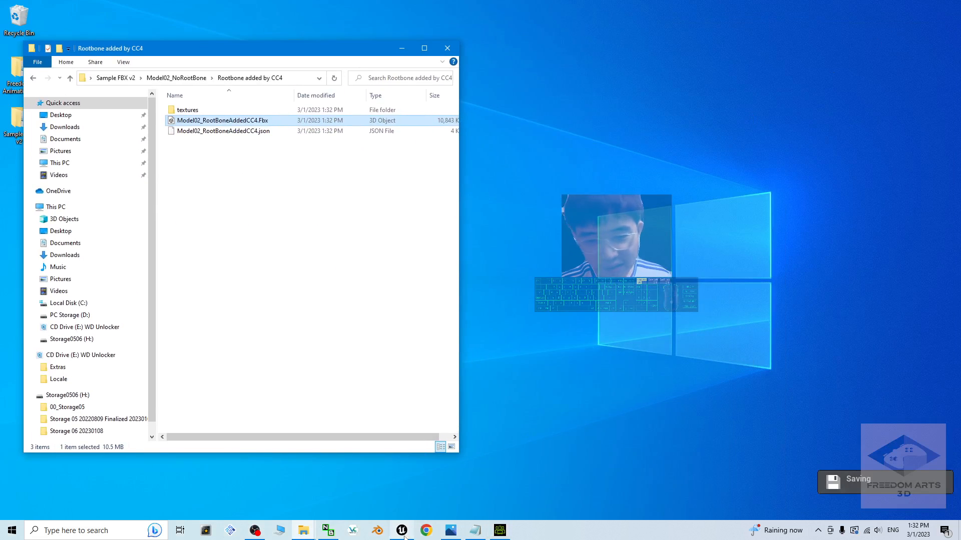
left_click(404, 532)
left_click(458, 466)
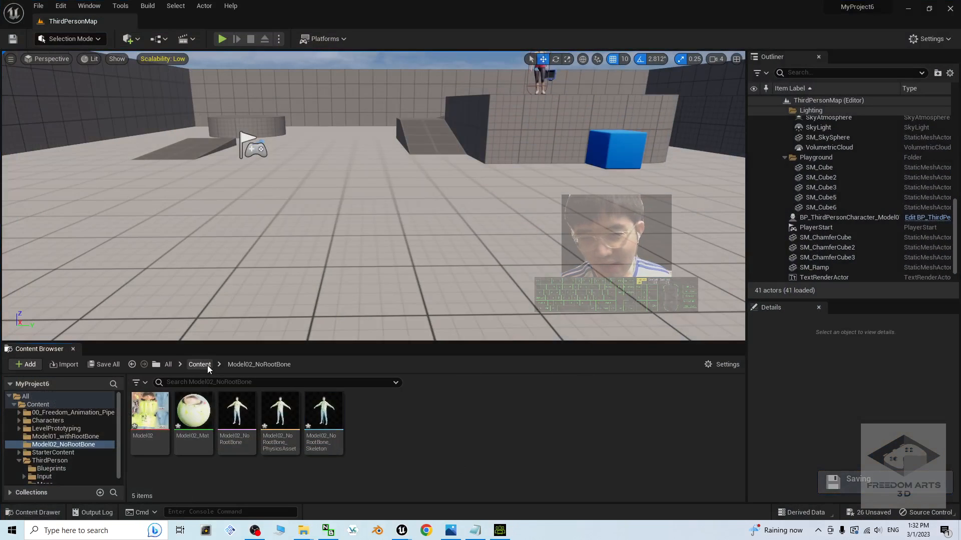
- Create a folder named Model02_RootBoneAddedCC4 in the project's Content folder and open it
left_click(200, 364)
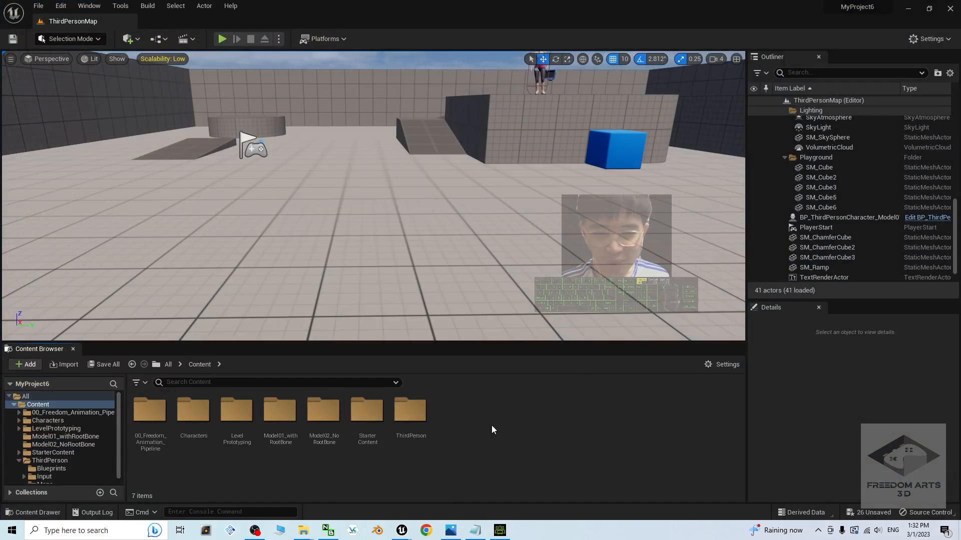
right_click(486, 457)
left_click(549, 153)
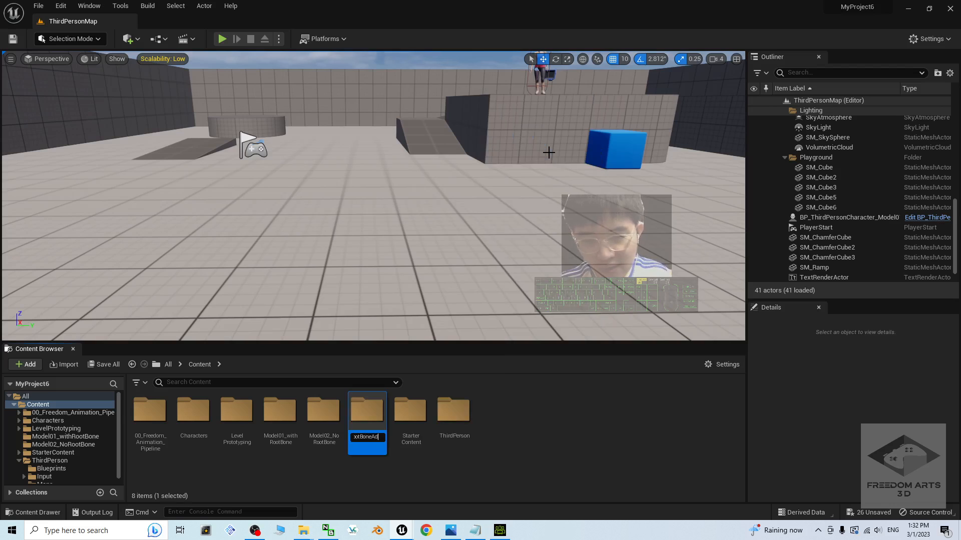
type("Model02_RootBoneAddedCC4")
key("Return")
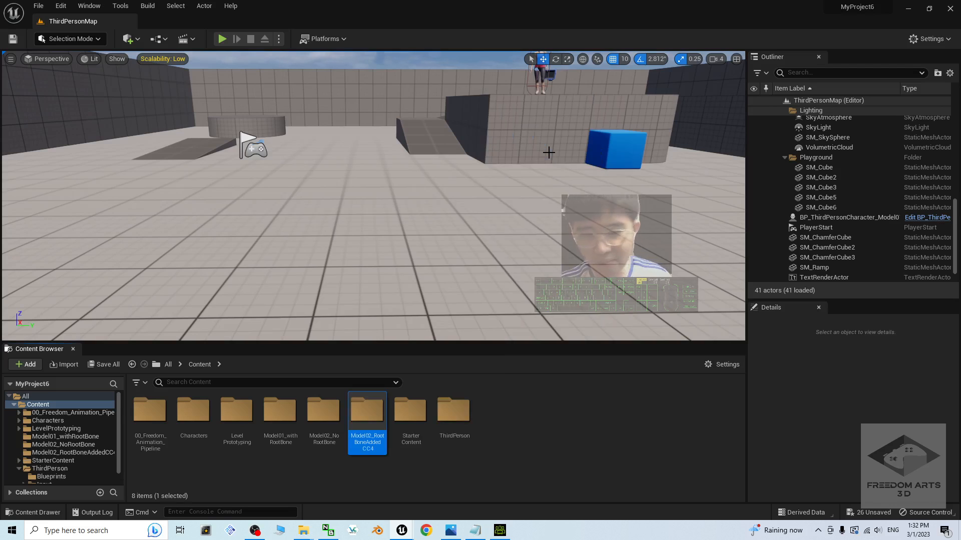
double_click(366, 409)
- Import all of Model02_RootBoneAddedCC4.Fbx into the new folder as a skeletal mesh with no existing skeleton assigned, then dismiss the message log
left_click_drag(364, 5, 524, 20)
left_click(194, 139)
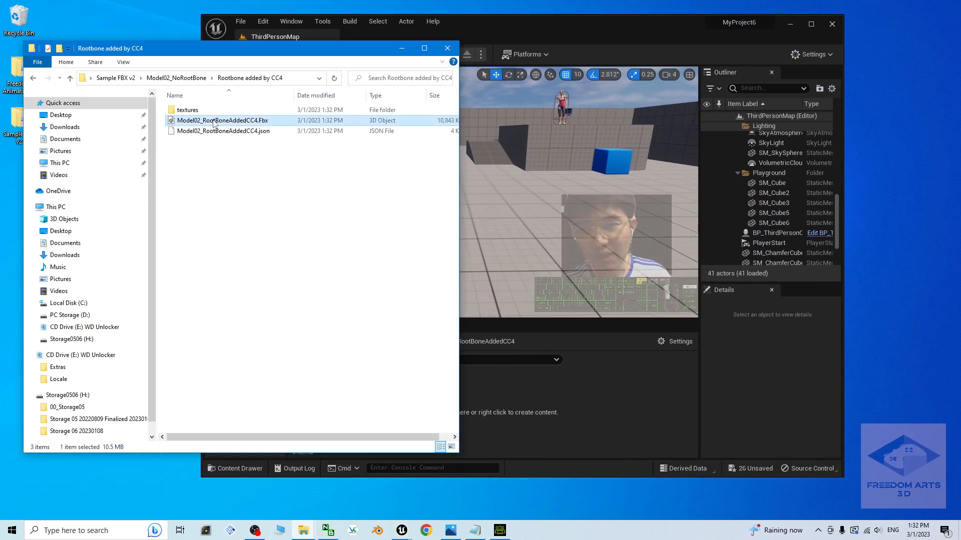
left_click_drag(214, 123, 545, 383)
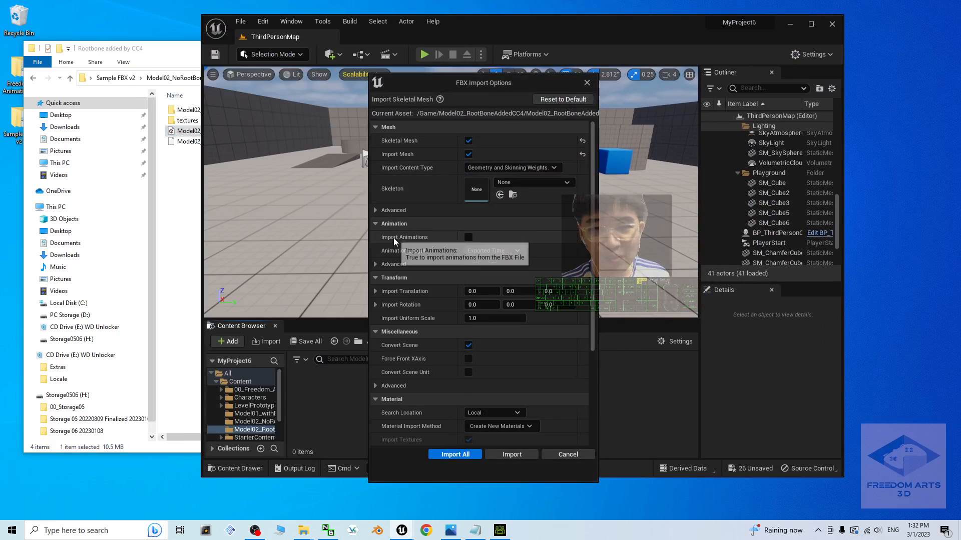
left_click(375, 211)
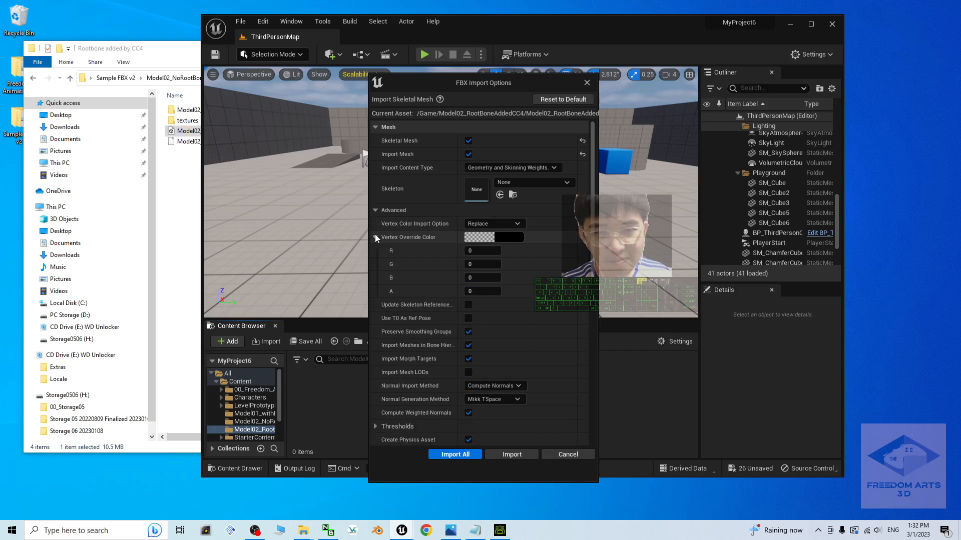
left_click(376, 210)
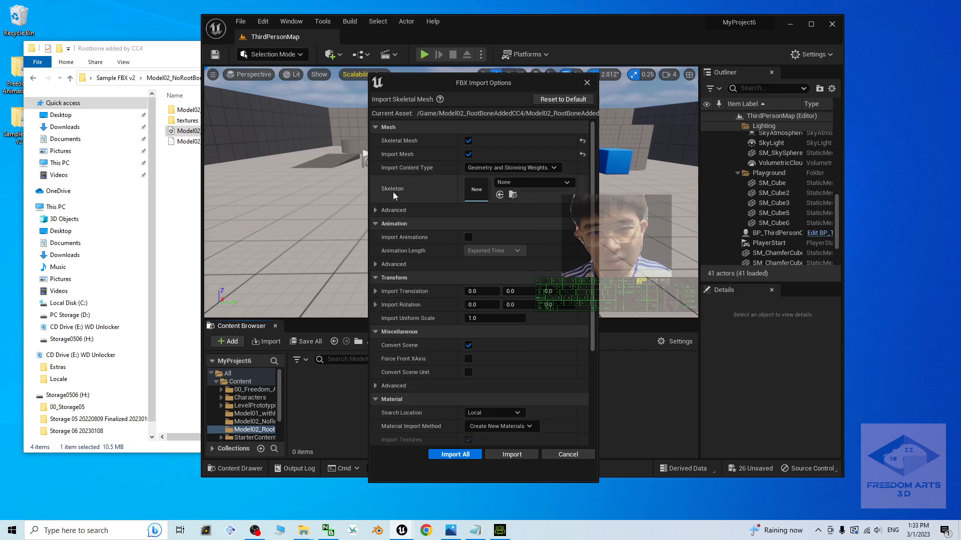
left_click(456, 455)
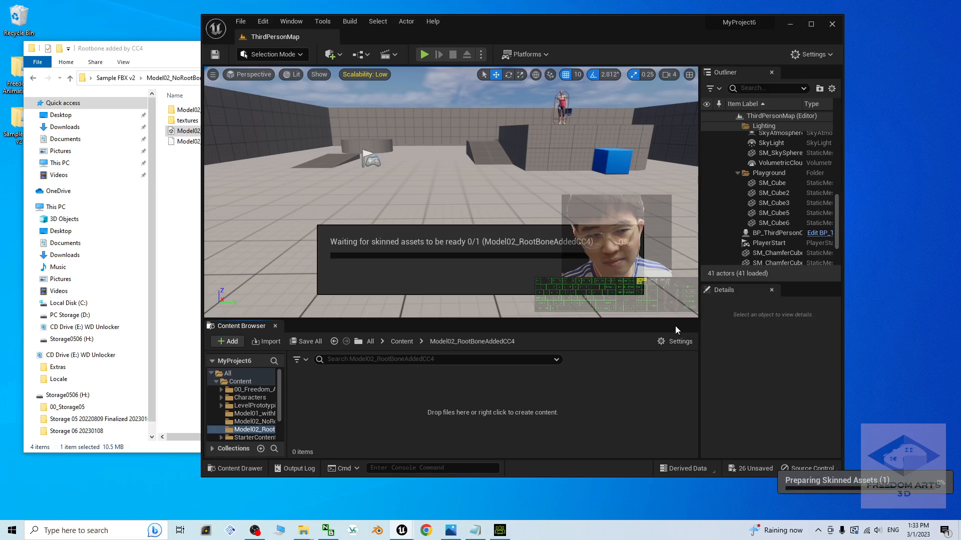
left_click(514, 184)
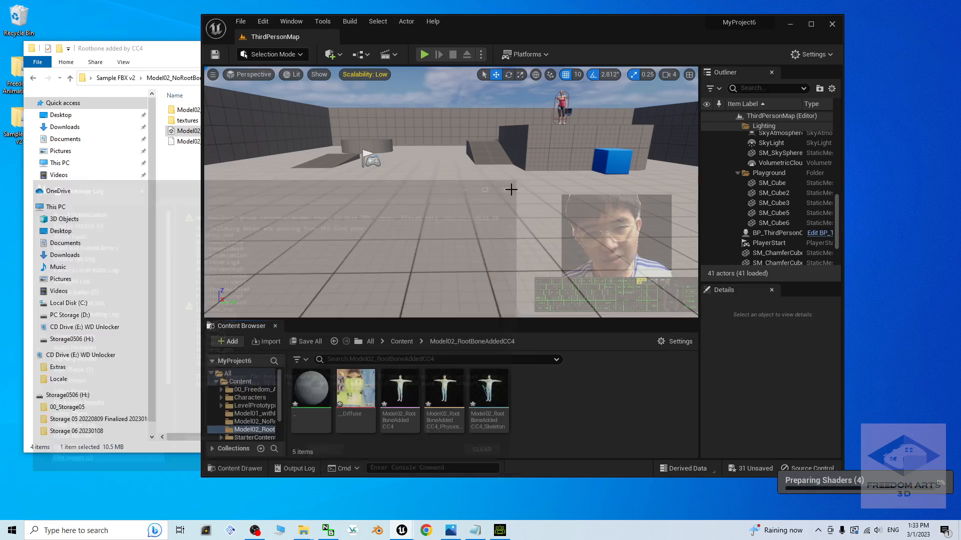
- Open the imported Model02_RootBoneAddedCC4 skeletal mesh and select the root bone at the feet to check it
left_click(812, 24)
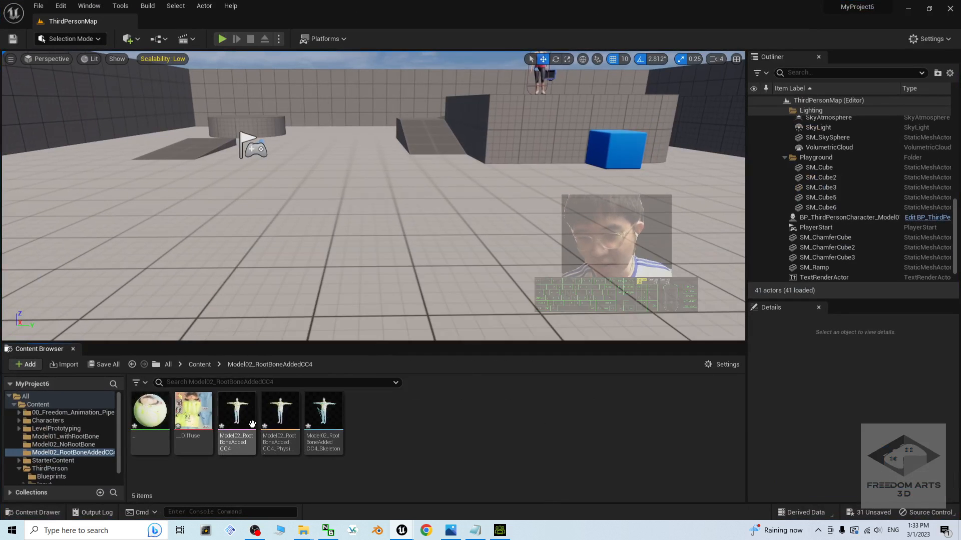
double_click(235, 416)
scroll(485, 310, "up", 3)
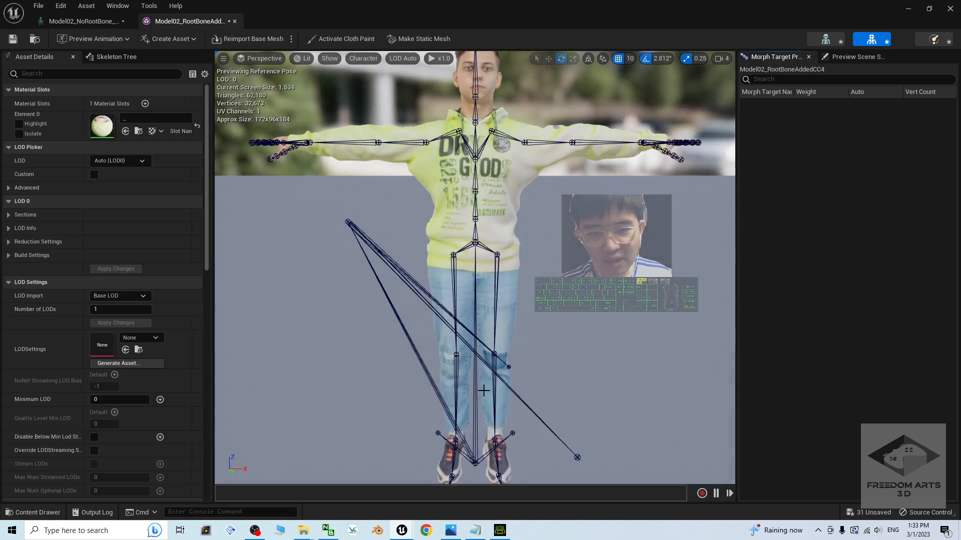
left_click(475, 399)
scroll(493, 374, "down", 3)
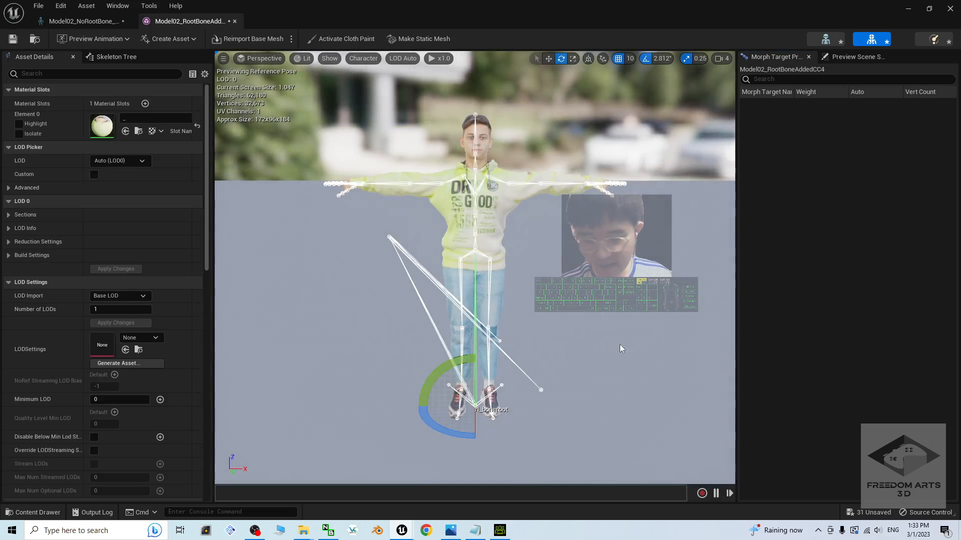
- Examine the skeleton from several angles, checking the ik_hand_gun bone and the root bone, and leave the mesh editor
mouse_move(437, 314)
left_mouse_down("alt")
mouse_move(500, 303)
mouse_move(438, 314)
left_mouse_up("alt")
left_click(416, 270)
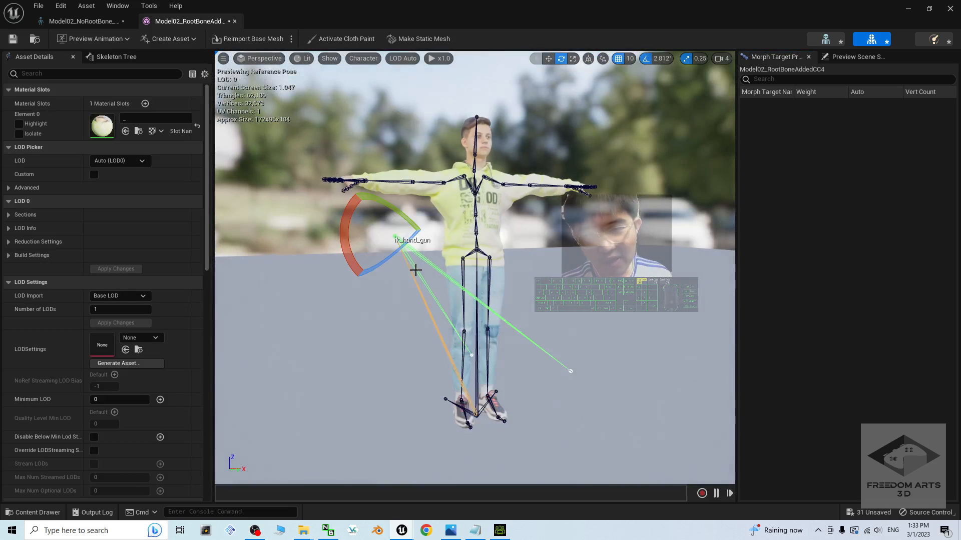
left_click(413, 279)
left_click(585, 305)
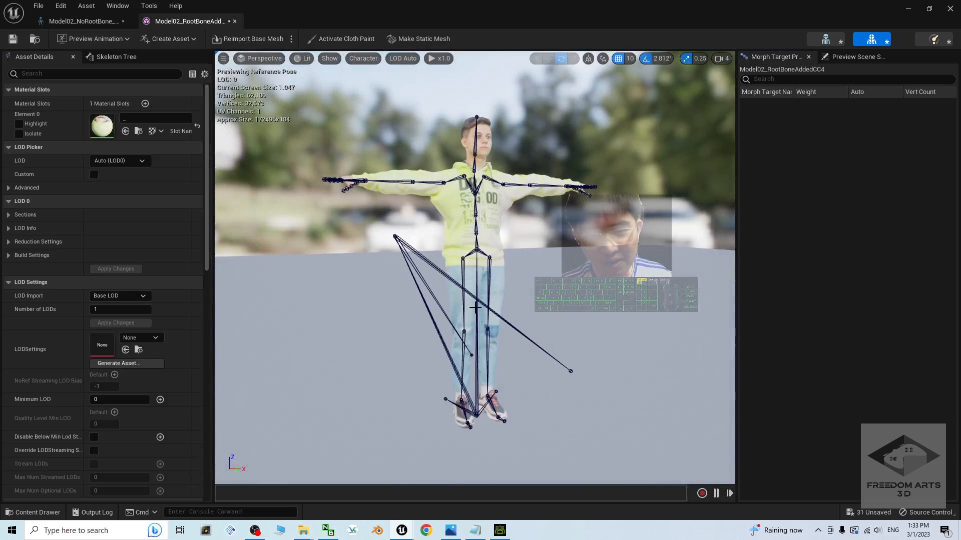
left_click(478, 277)
scroll(499, 325, "up", 4)
scroll(492, 282, "down", 6)
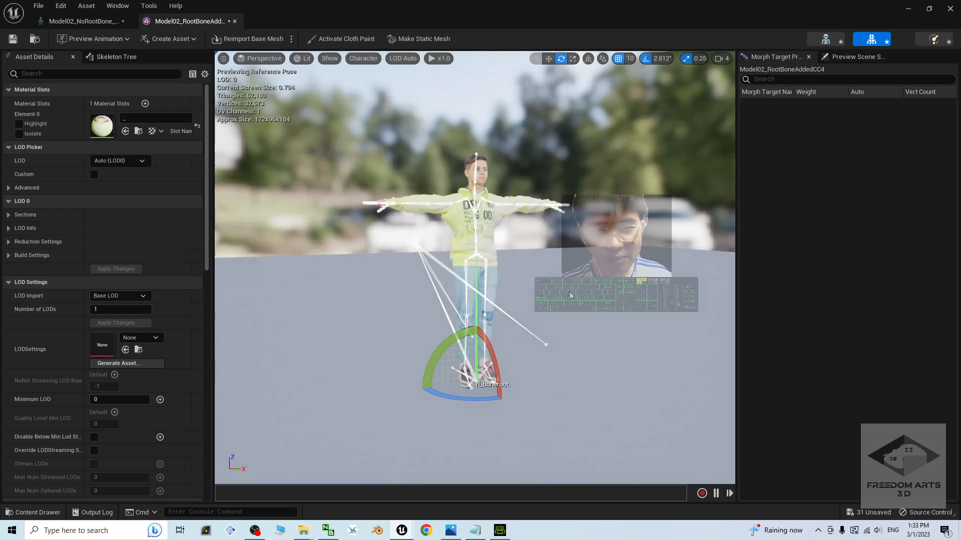
left_click_drag(592, 297, 510, 300, "alt")
left_click_drag(570, 281, 601, 295, "alt")
left_click(949, 9)
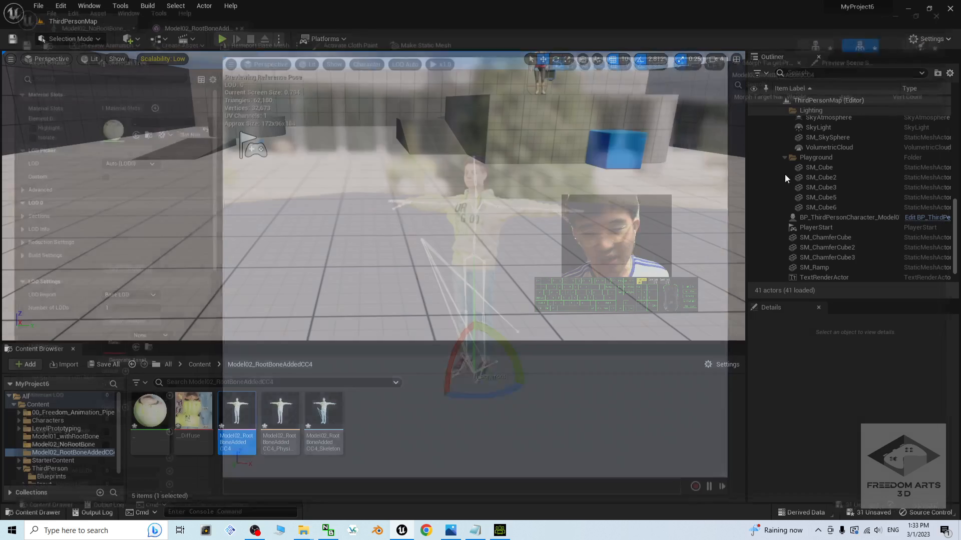
- Create an IK Rig asset in the Model02_RootBoneAddedCC4 folder, based on the Model02_RootBoneAddedCC4 skeletal mesh
left_click(393, 449)
right_click(392, 448)
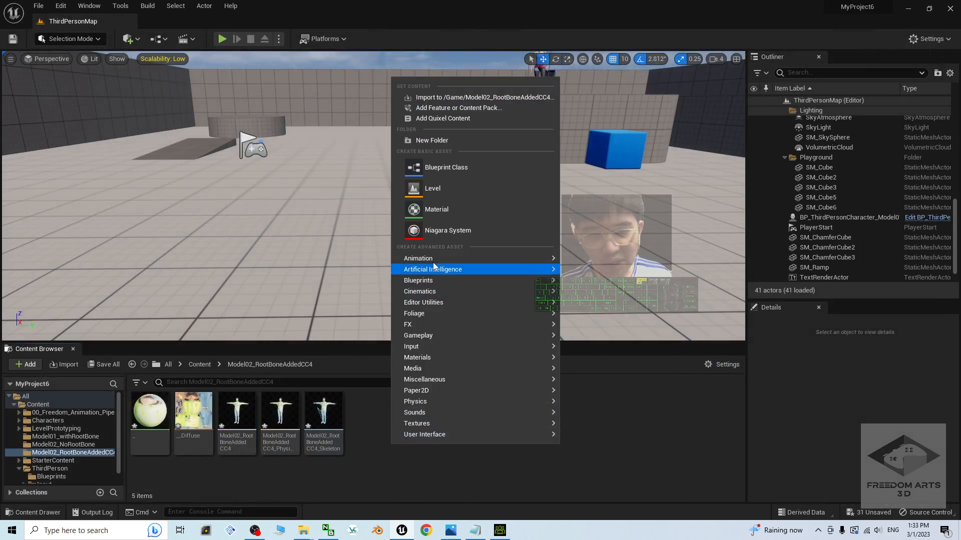
mouse_move(418, 258)
mouse_move(581, 460)
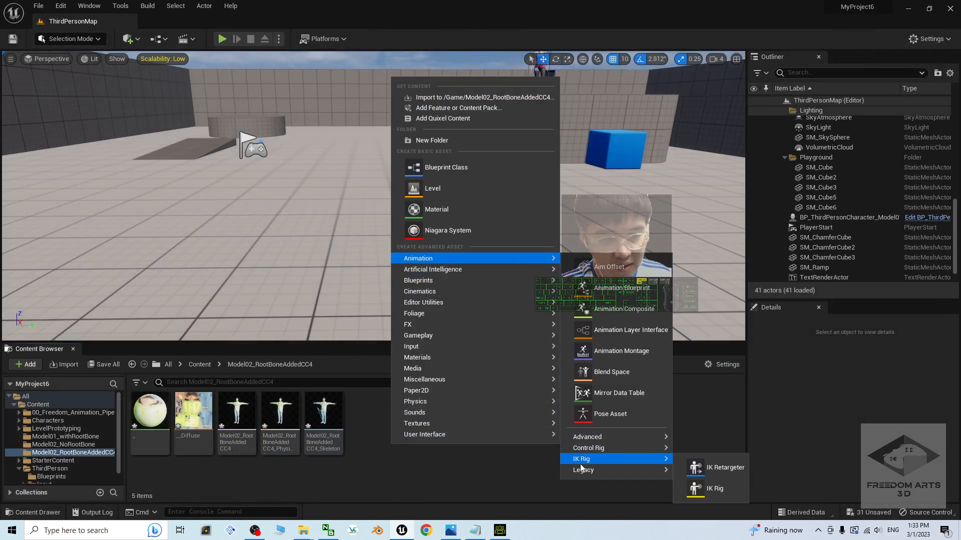
left_click(715, 488)
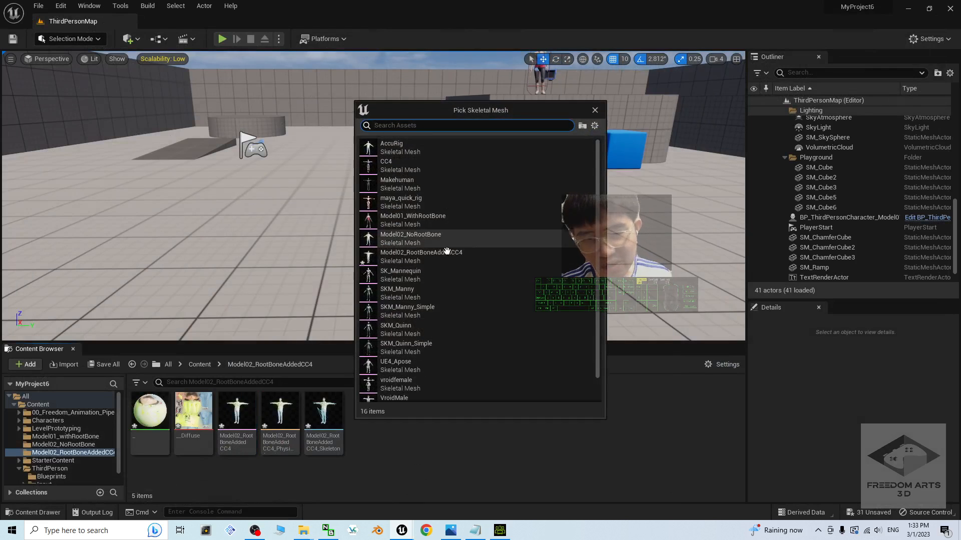
scroll(418, 321, "down", 1)
scroll(418, 320, "up", 1)
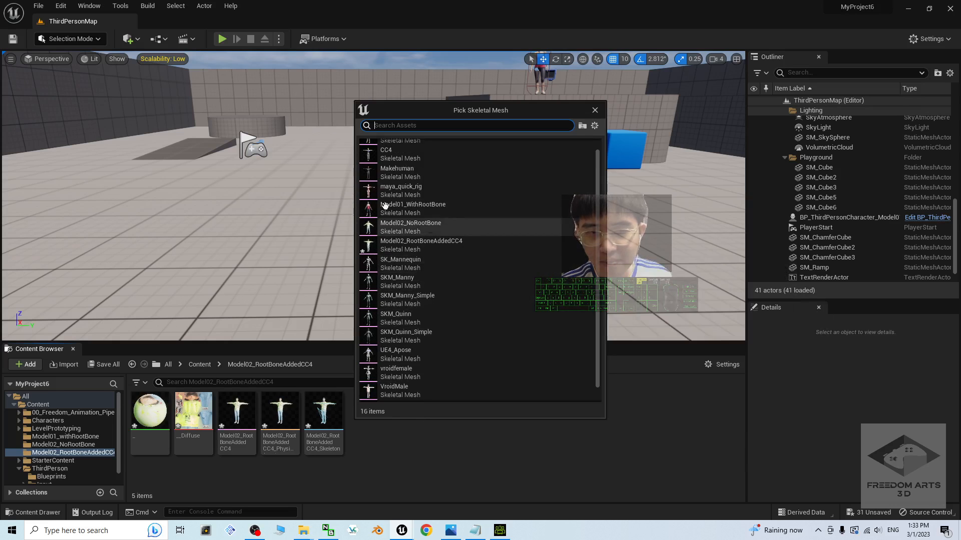
left_click(404, 244)
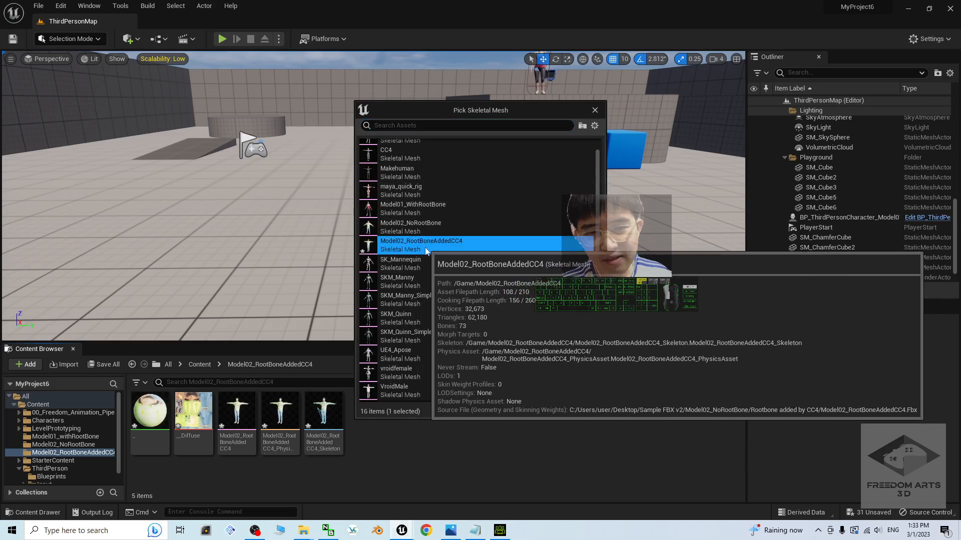
- Name the new IK Rig asset Model02_IKRig
left_click_drag(365, 437, 266, 424)
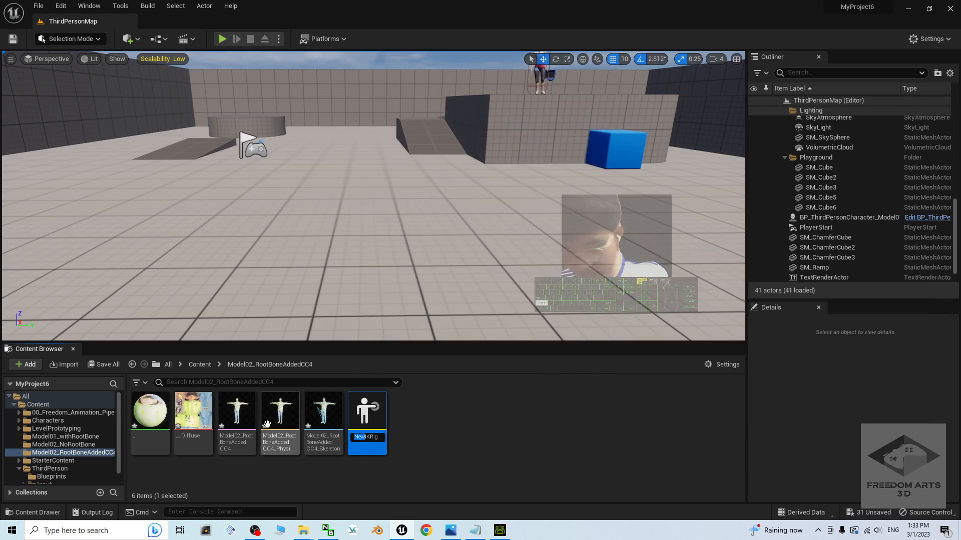
type("Model")
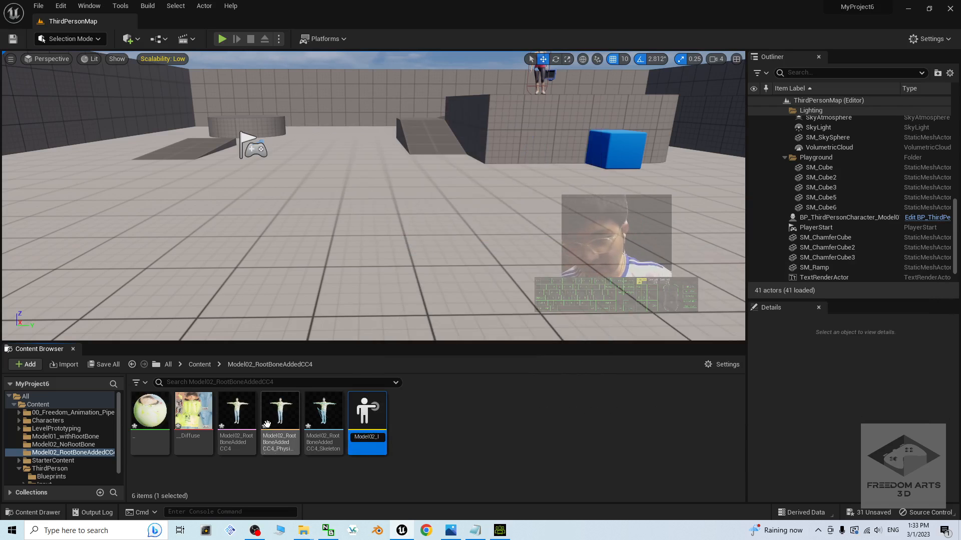
type("02_")
key("Return")
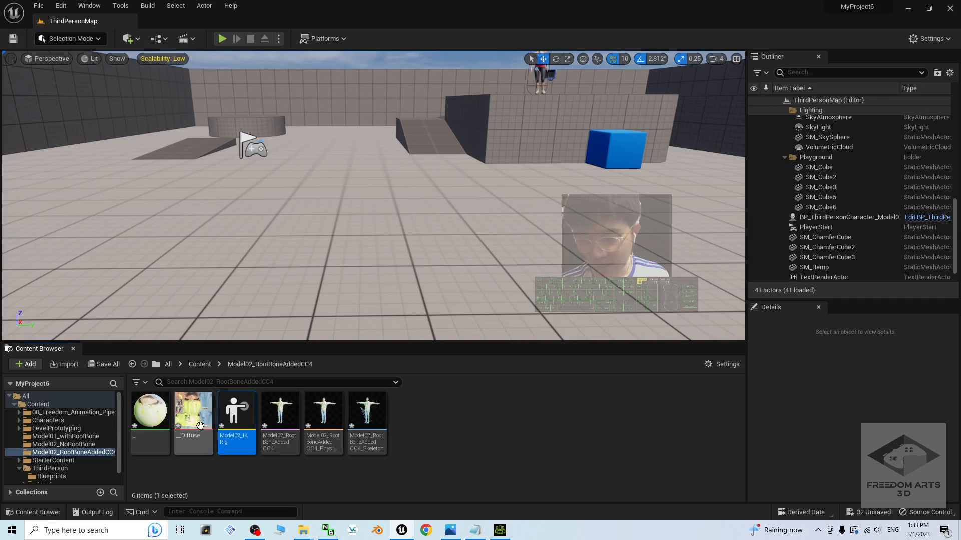
- Open the Model02_IKRig asset and set the rl_boneroot bone as the retarget root
double_click(232, 407)
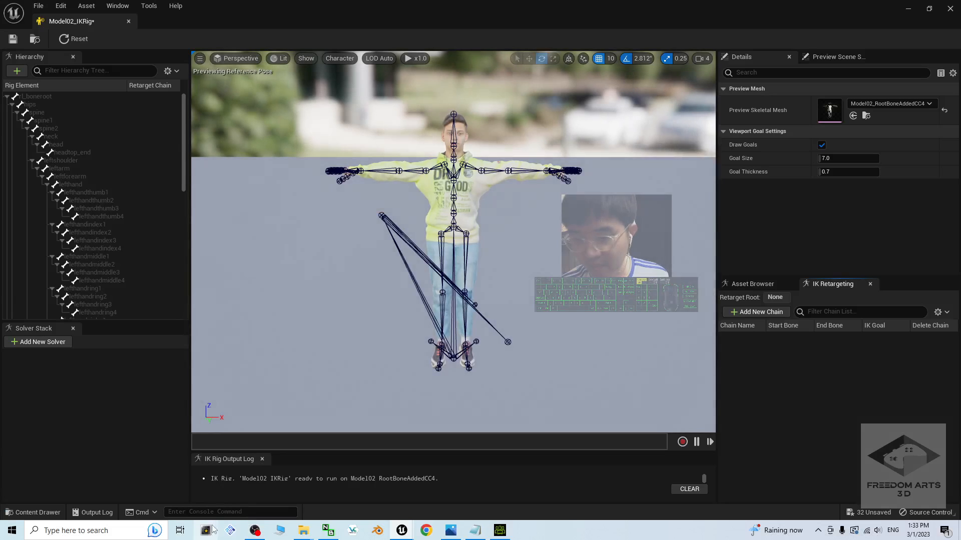
left_click(261, 532)
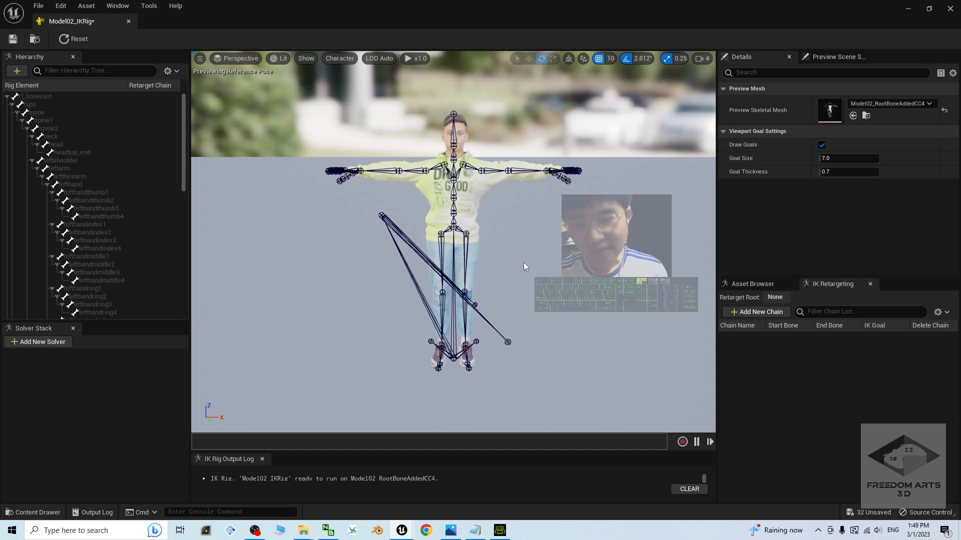
left_click(128, 96)
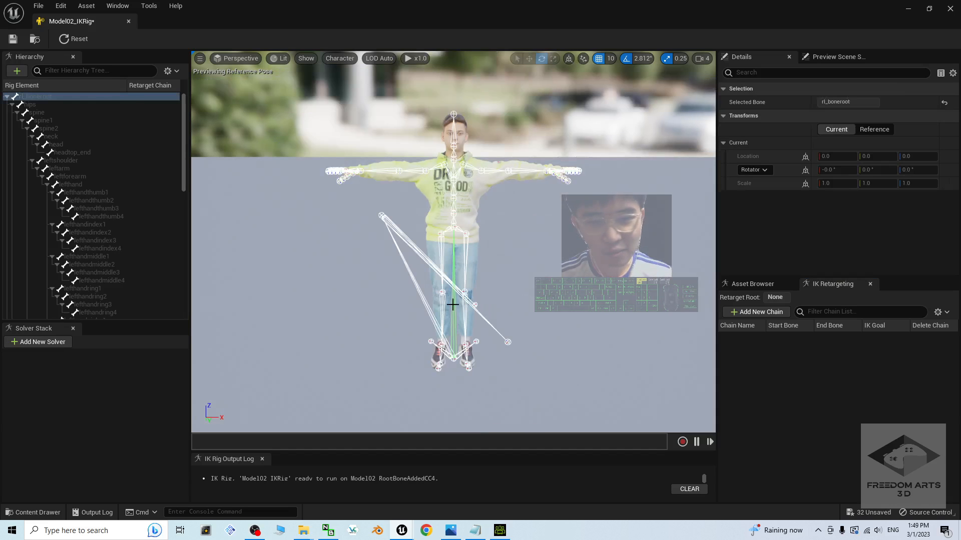
right_click(100, 97)
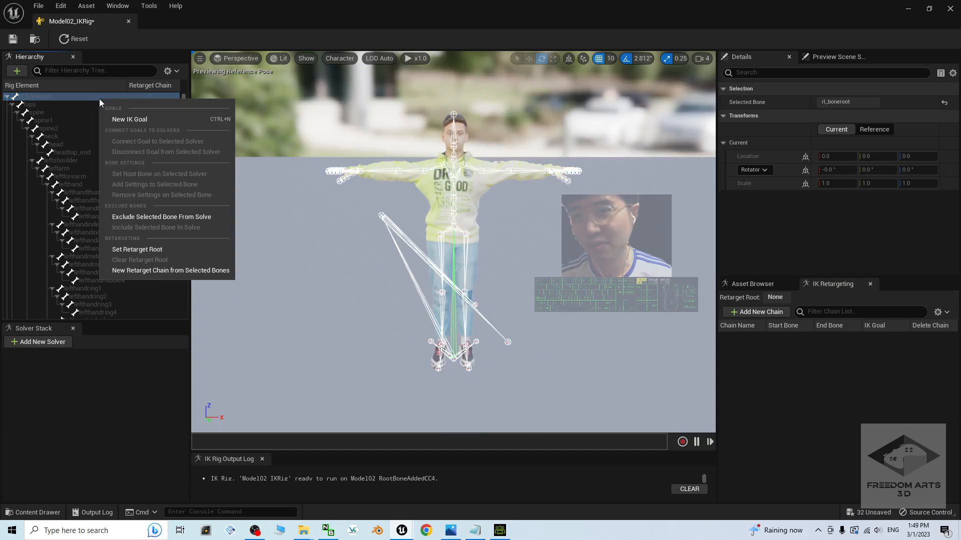
left_click(165, 249)
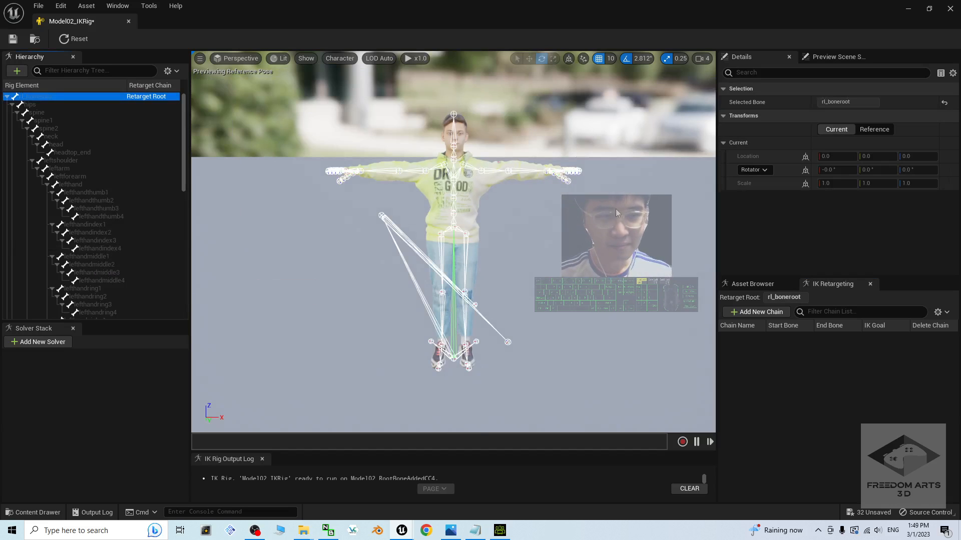
- Create a retarget chain named Root from the rl_boneroot bone, without adding an IK goal
right_click(86, 96)
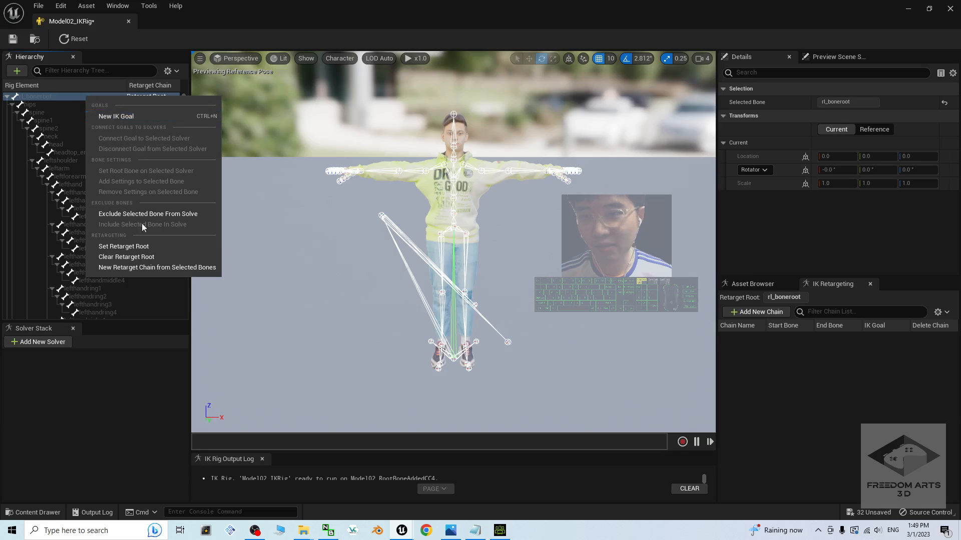
left_click(120, 268)
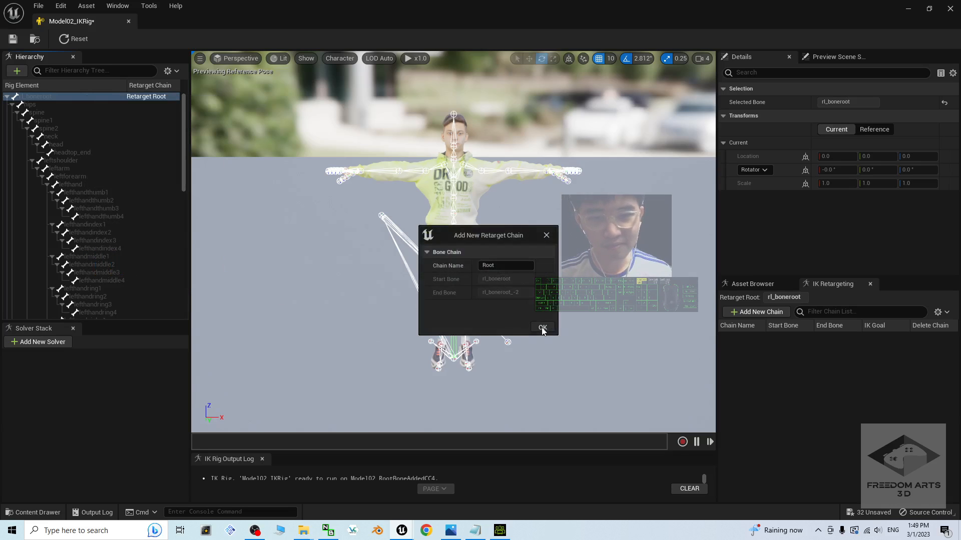
left_click(542, 327)
left_click(538, 285)
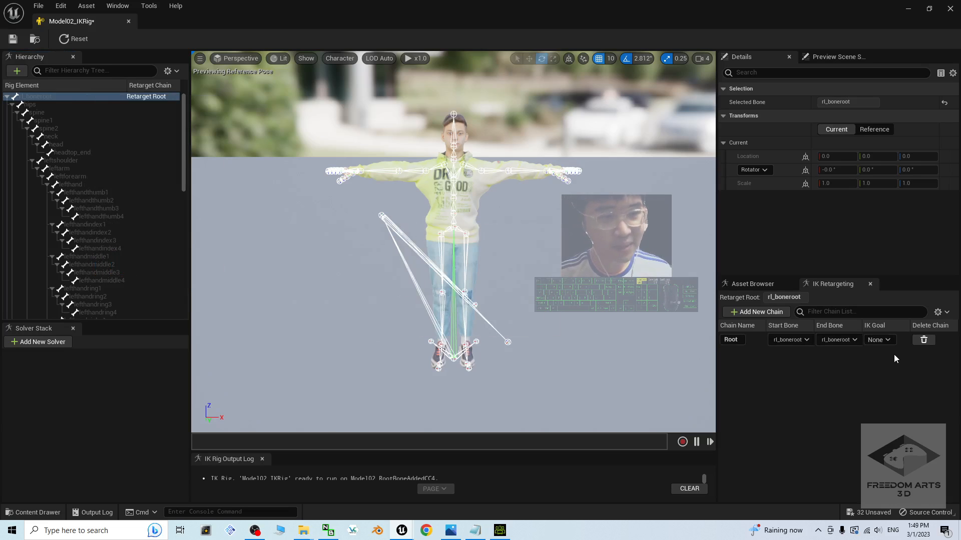
- Create a retarget chain from the hips bone, name it Hip / Pelvis, and add no goal
left_click(42, 103)
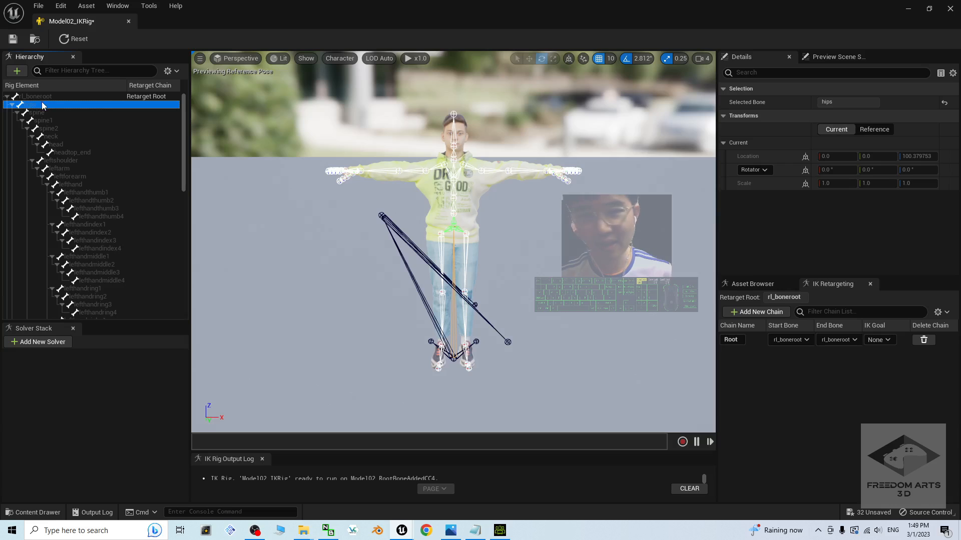
right_click(40, 104)
left_click(80, 276)
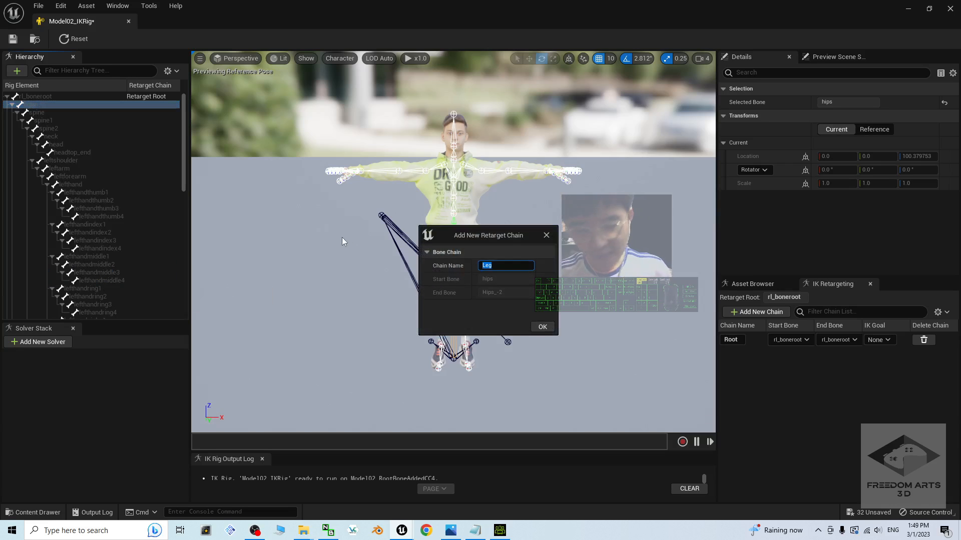
type("Hip / Pelvis")
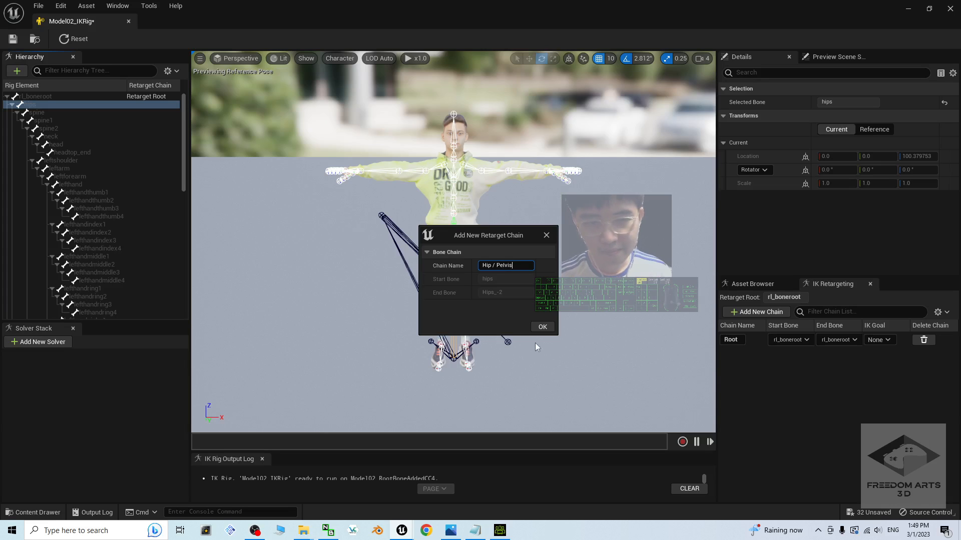
left_click(543, 328)
left_click(525, 293)
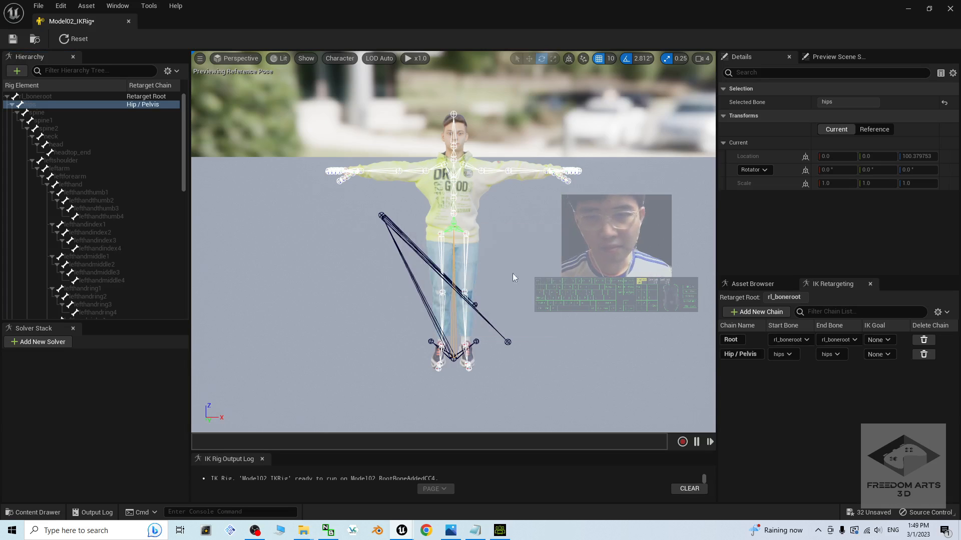
- Create the Spine retarget chain from the spine bone through spine2, without a goal
left_click(52, 111)
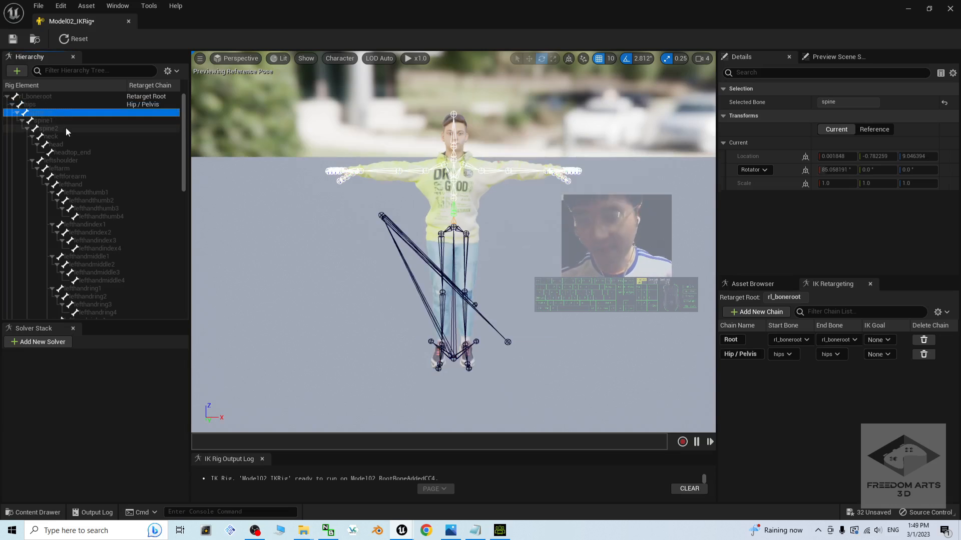
left_click(65, 128, "shift")
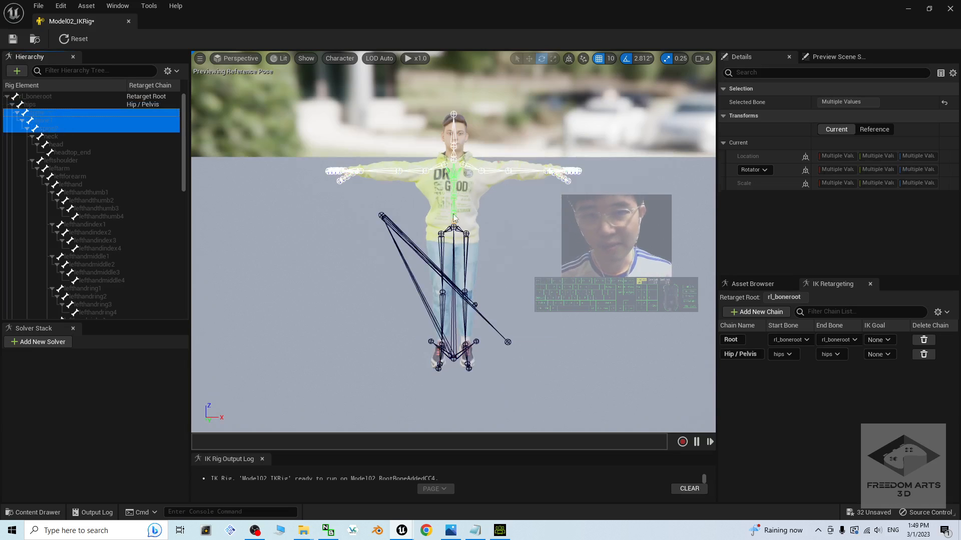
right_click(93, 132)
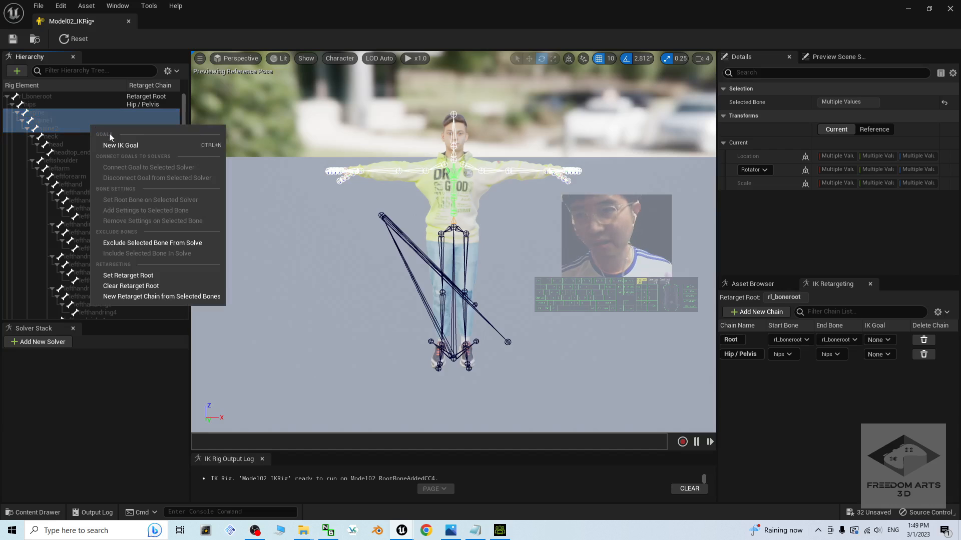
left_click(120, 298)
left_click(542, 327)
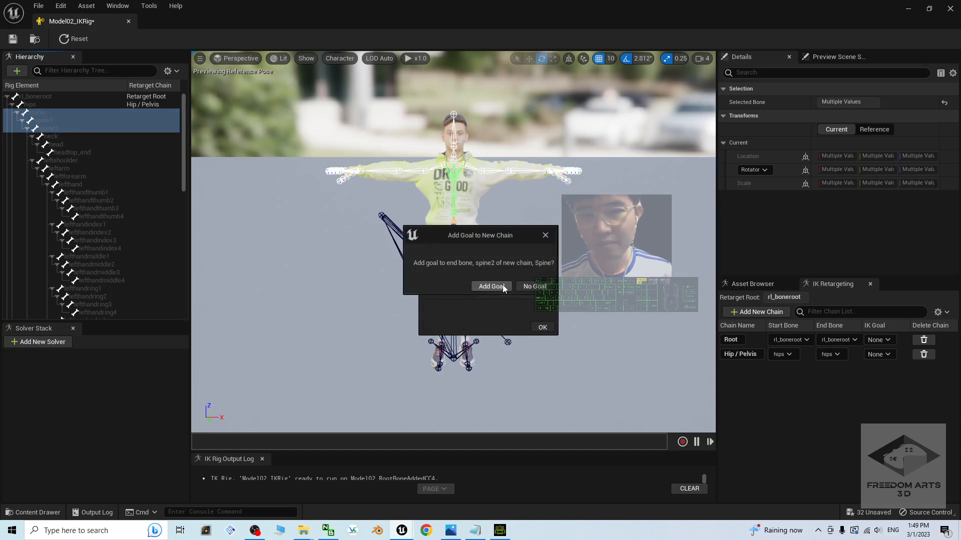
left_click(535, 286)
- Create the Head retarget chain from the neck and head bones, without a goal
left_click(78, 138)
left_click(73, 145, "shift")
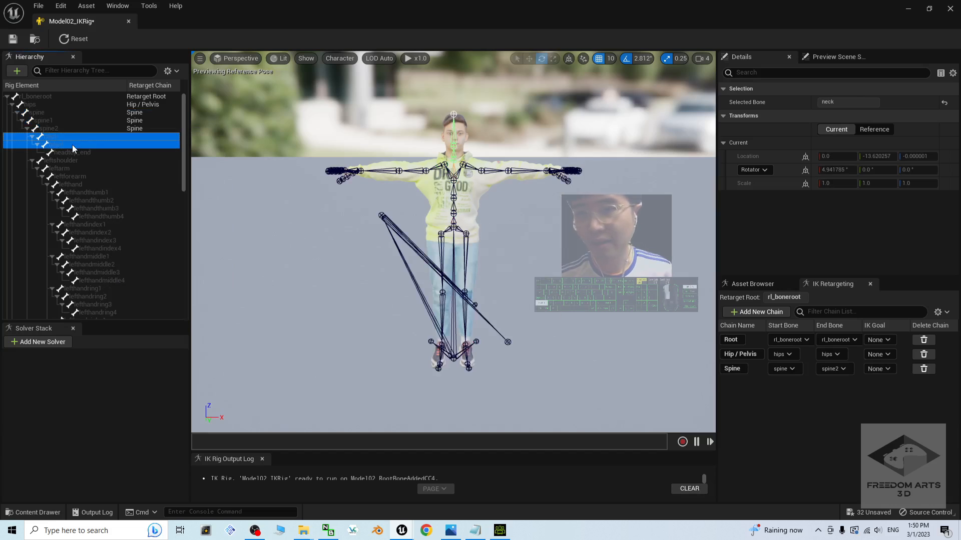
right_click(71, 140)
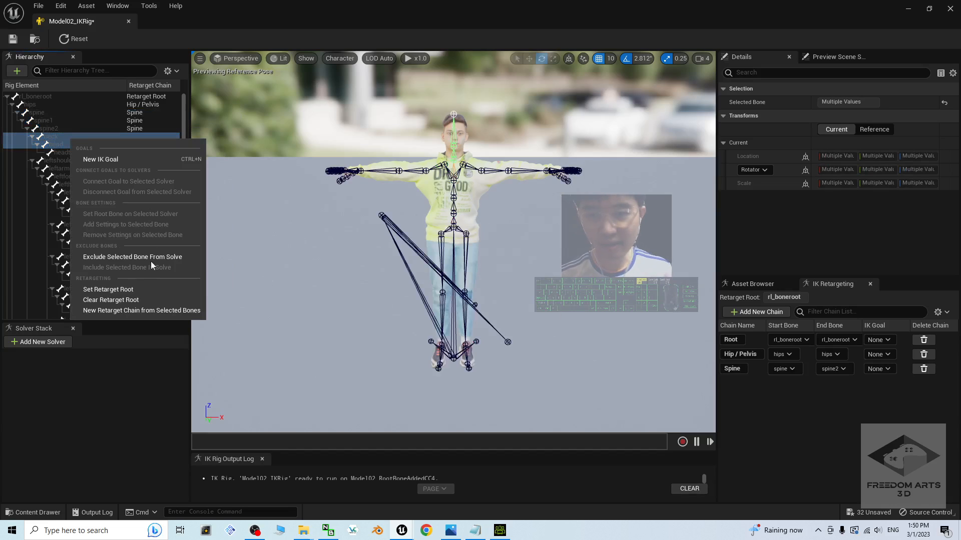
left_click(129, 310)
left_click(544, 328)
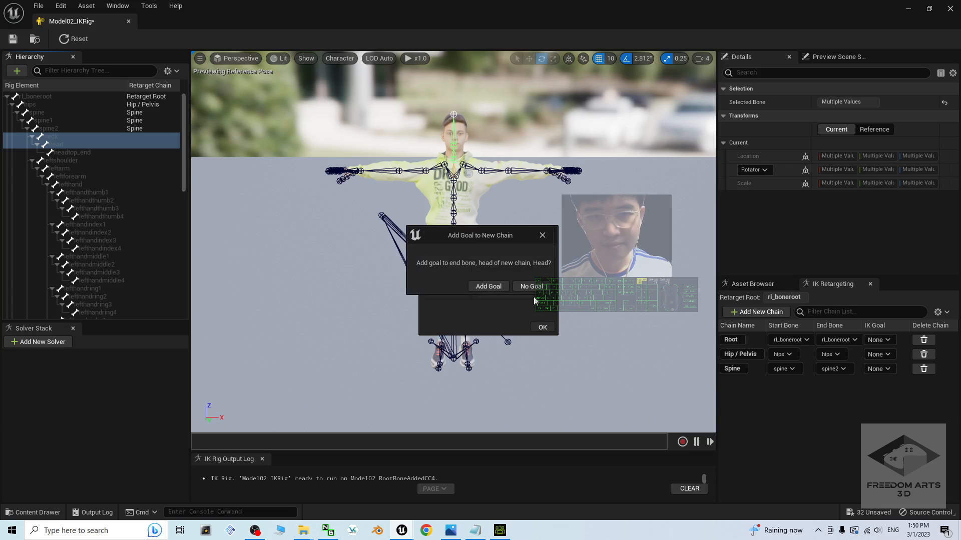
left_click(534, 286)
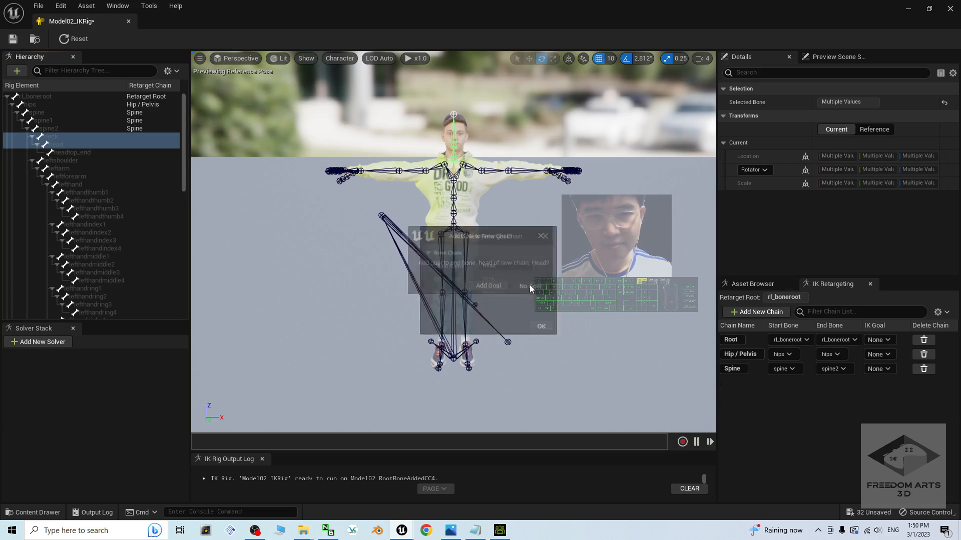
- Create the LeftArm retarget chain from leftshoulder through lefthand, without a goal
left_click(76, 160)
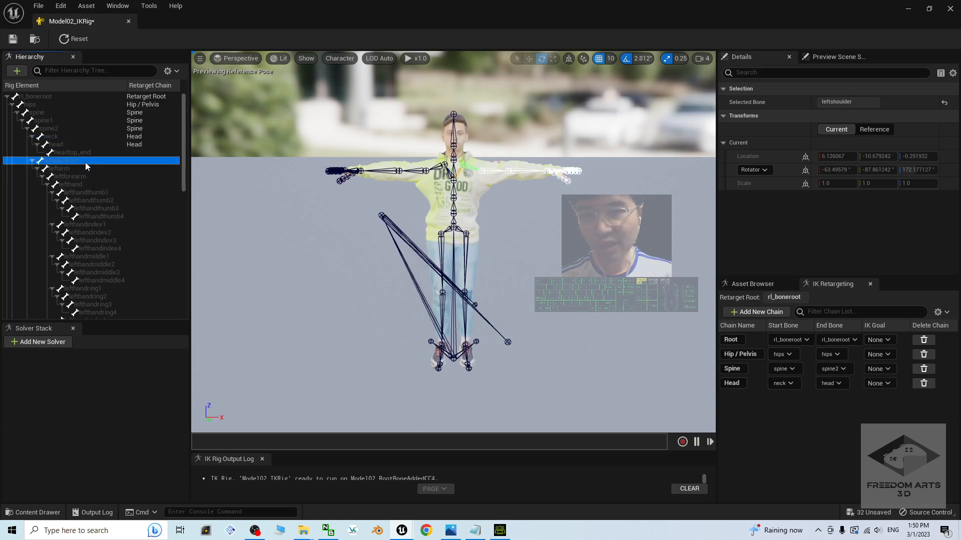
left_click(82, 183, "shift")
right_click(76, 184)
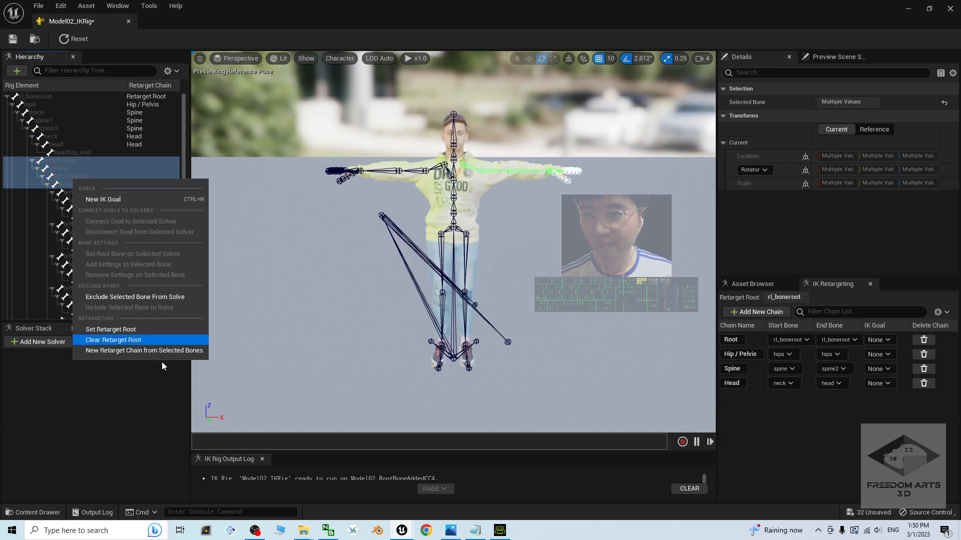
left_click(144, 350)
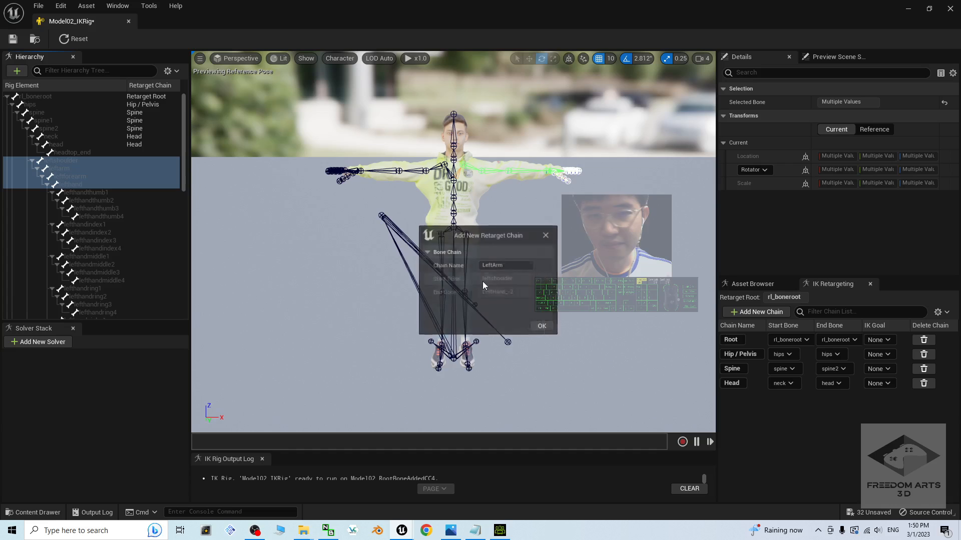
left_click(542, 328)
left_click(539, 281)
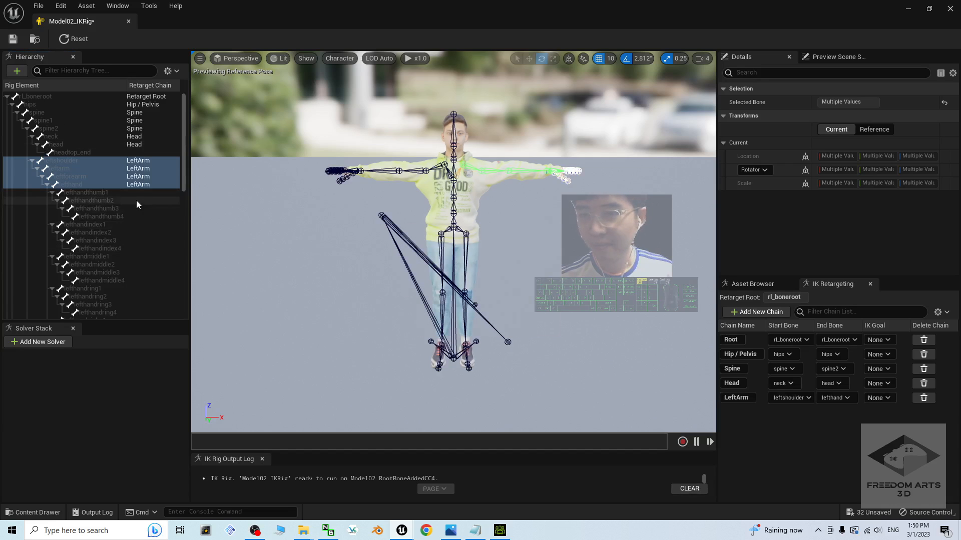
- Examine the left thumb bones from lefthandthumb1 to lefthandthumb4 in the skeleton hierarchy
scroll(136, 200, "down", 2)
left_click(95, 144)
left_click(98, 154)
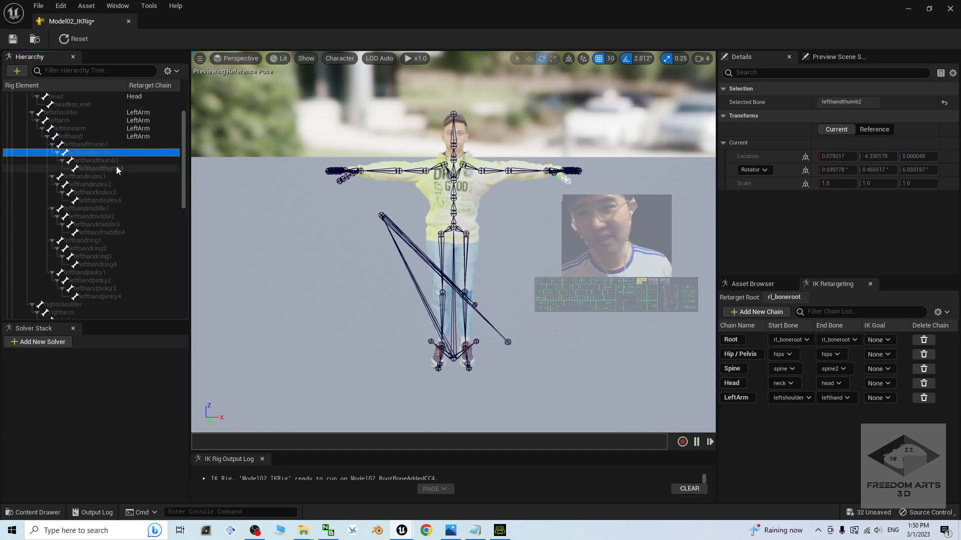
left_click(116, 169)
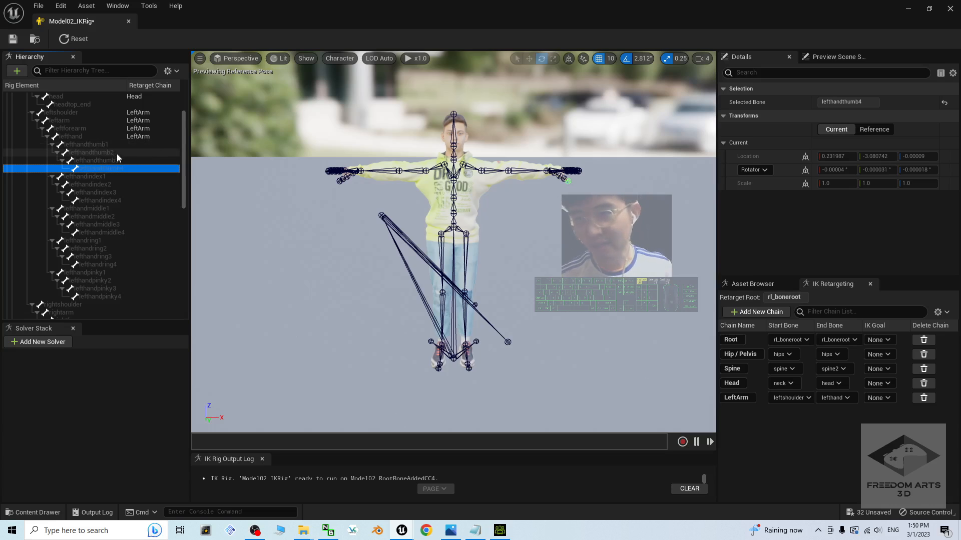
left_click(89, 144)
- Create the RightArm retarget chain from rightshoulder through righthand, without a goal
scroll(100, 150, "down", 5)
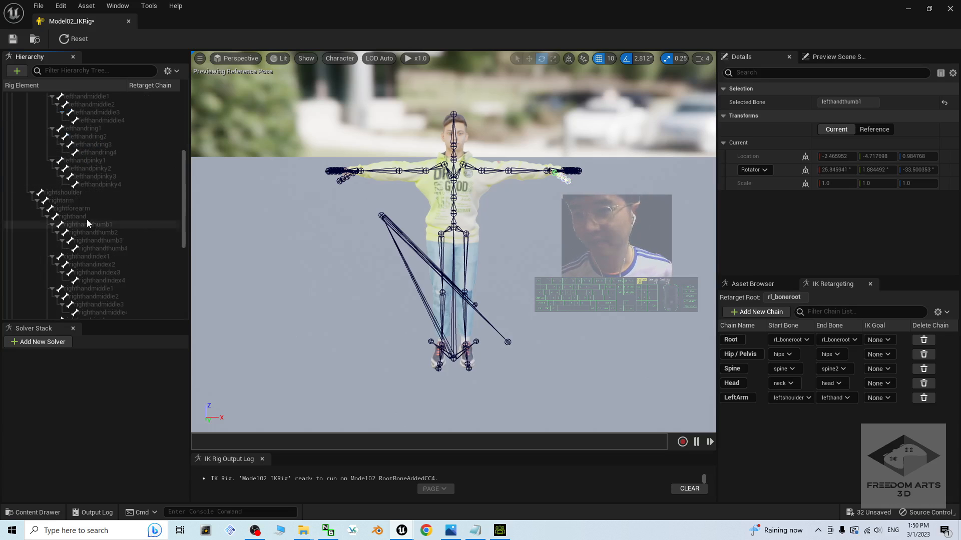
left_click(73, 193)
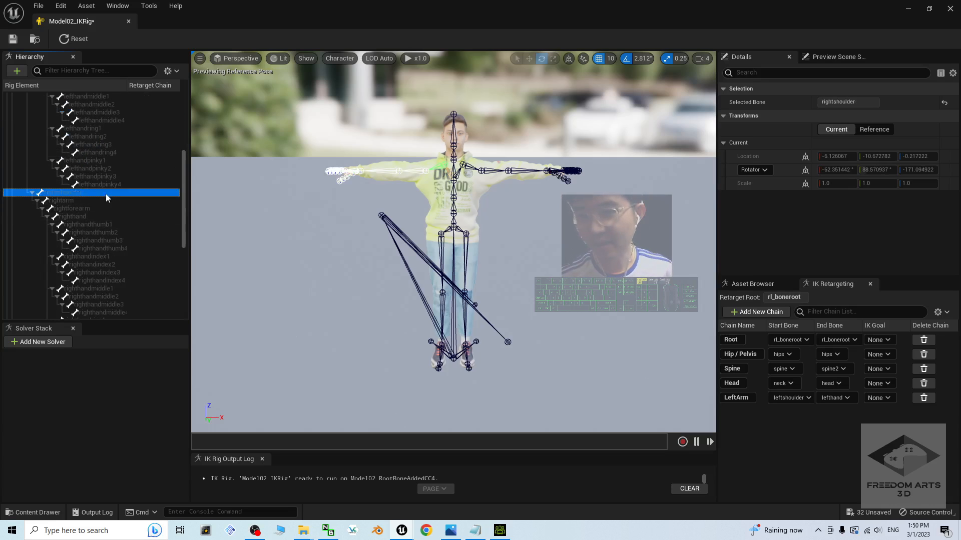
left_click(76, 214, "shift")
right_click(59, 205)
left_click(183, 371)
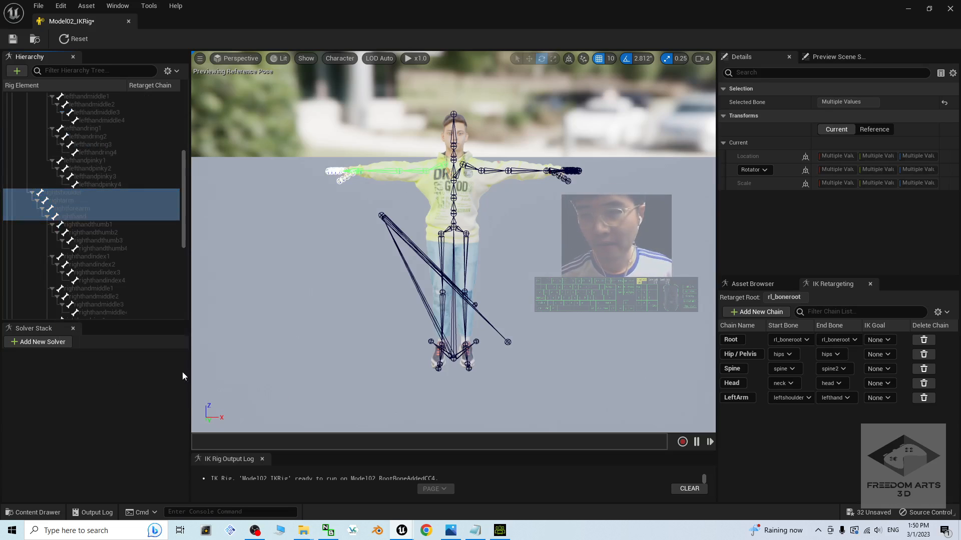
left_click(541, 328)
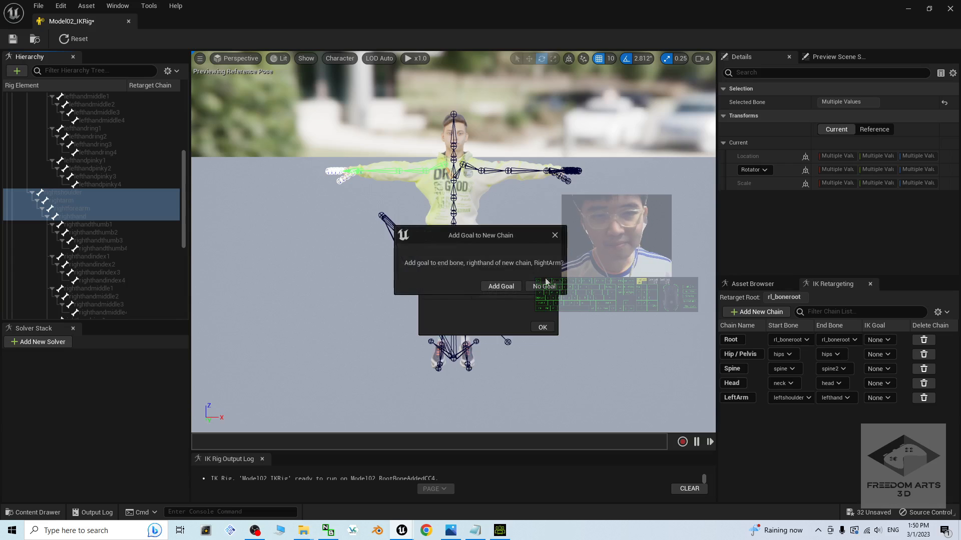
left_click(544, 286)
- Create the LeftLeg retarget chain from leftupleg through lefttoebase, without a goal
scroll(151, 239, "down", 7)
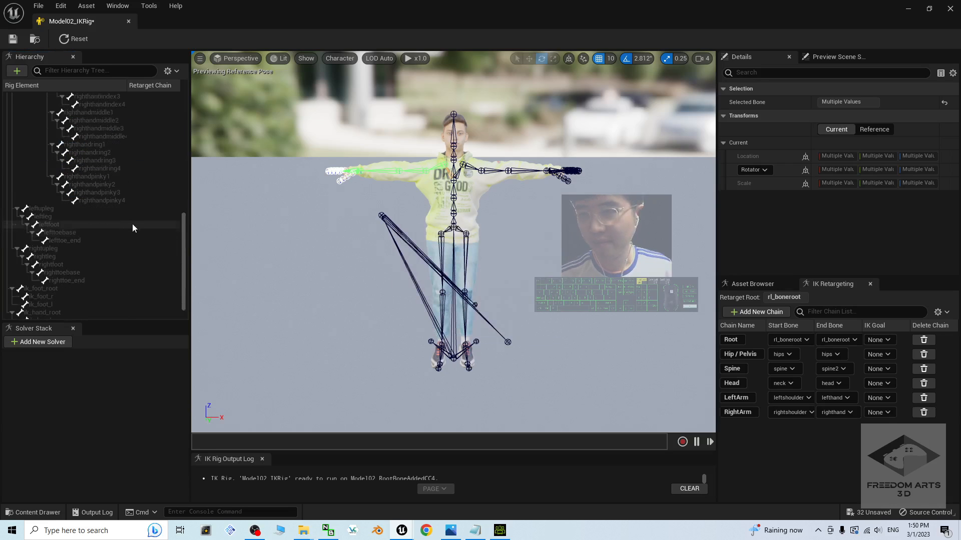
left_click(64, 208)
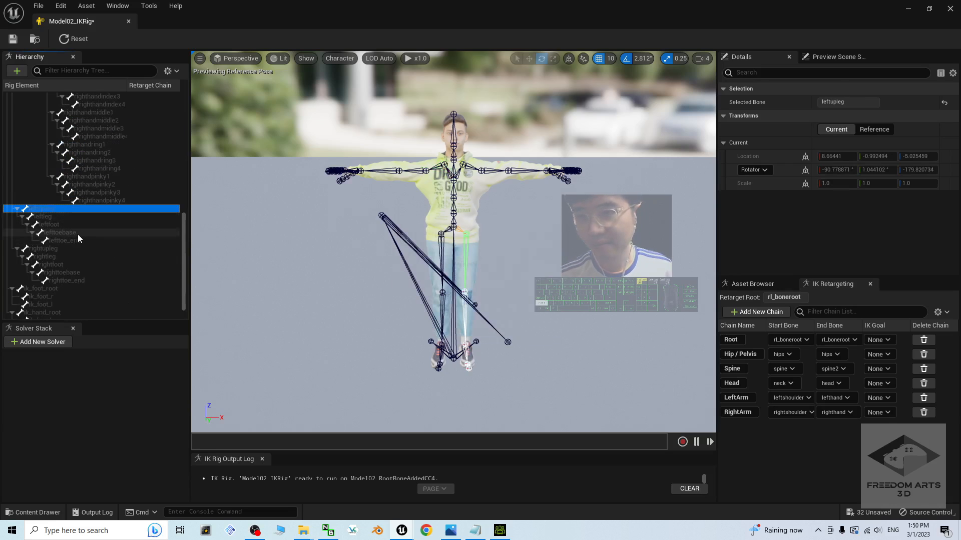
left_click(78, 233, "shift")
right_click(79, 227)
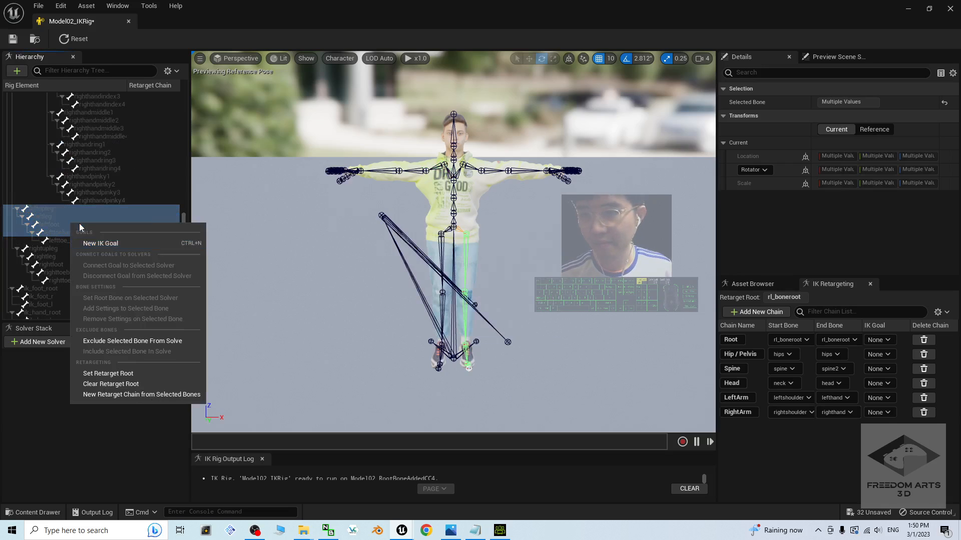
left_click(132, 394)
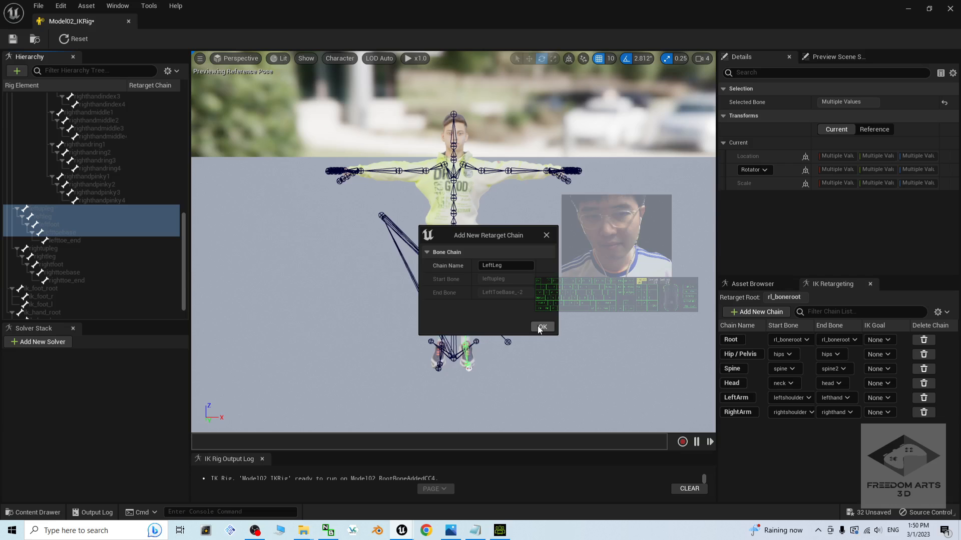
left_click(541, 327)
left_click(544, 287)
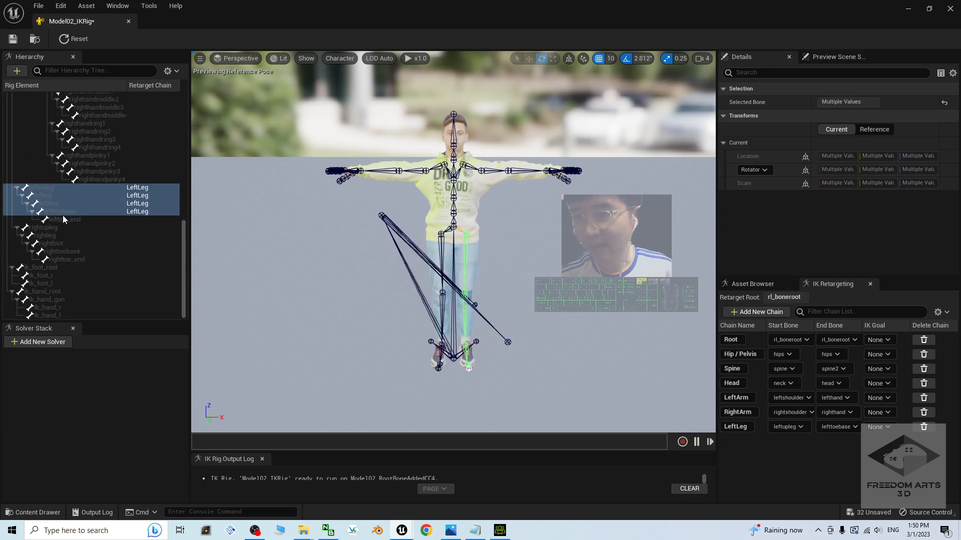
- Create the RightLeg retarget chain from rightupleg through righttoebase, without a goal
left_click(71, 229)
left_click(85, 251, "shift")
right_click(86, 251)
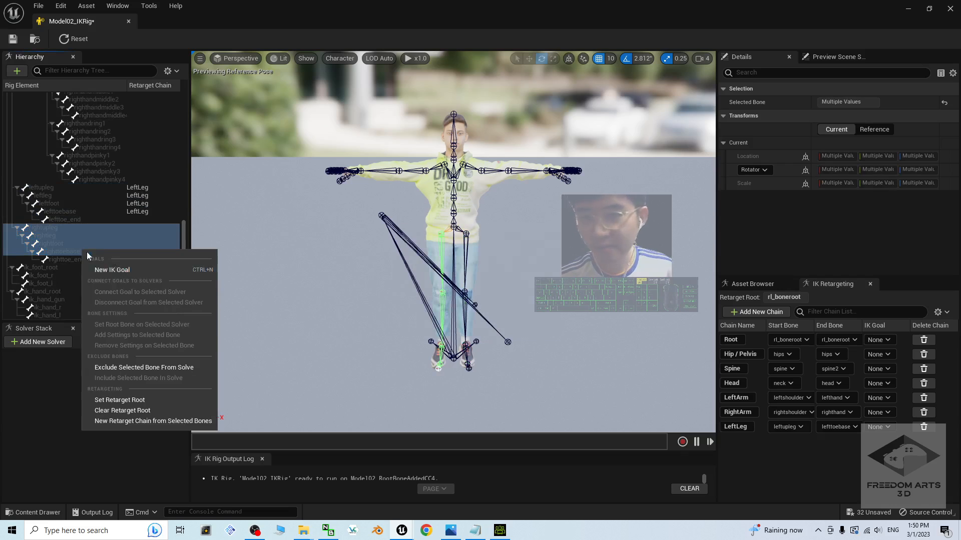
left_click(146, 421)
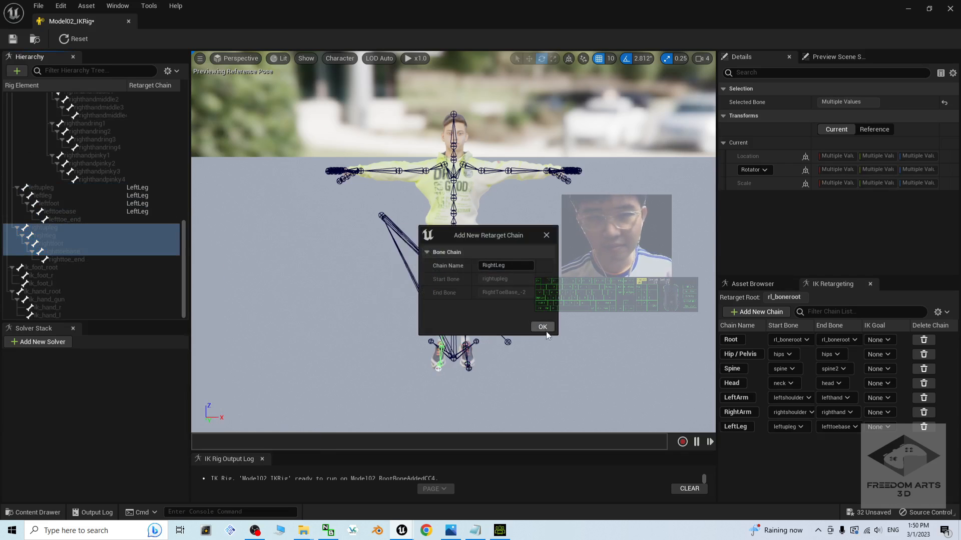
left_click(542, 327)
left_click(548, 289)
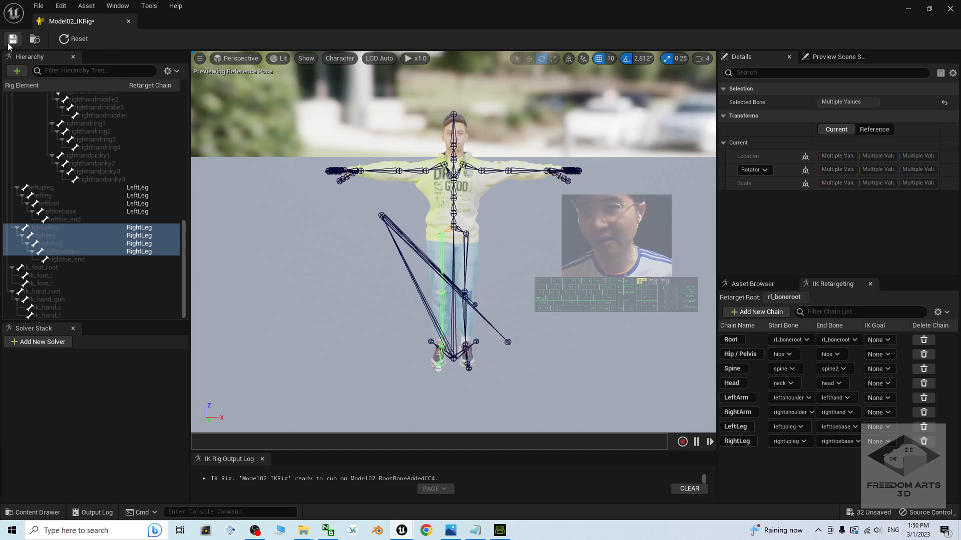
- Open the Model02_RootBoneAddedCC4_Skeleton asset and show the retargeting options for its bones
left_click(907, 9)
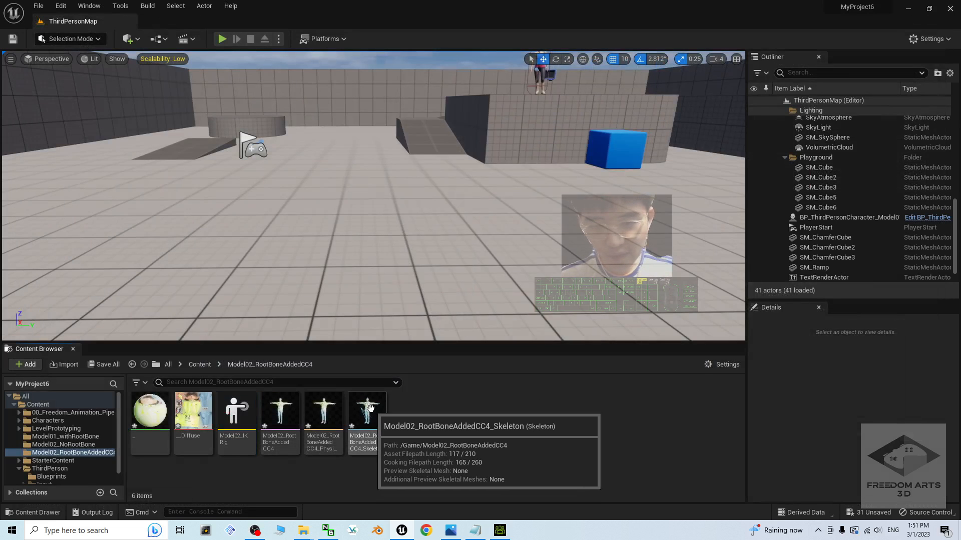
double_click(367, 421)
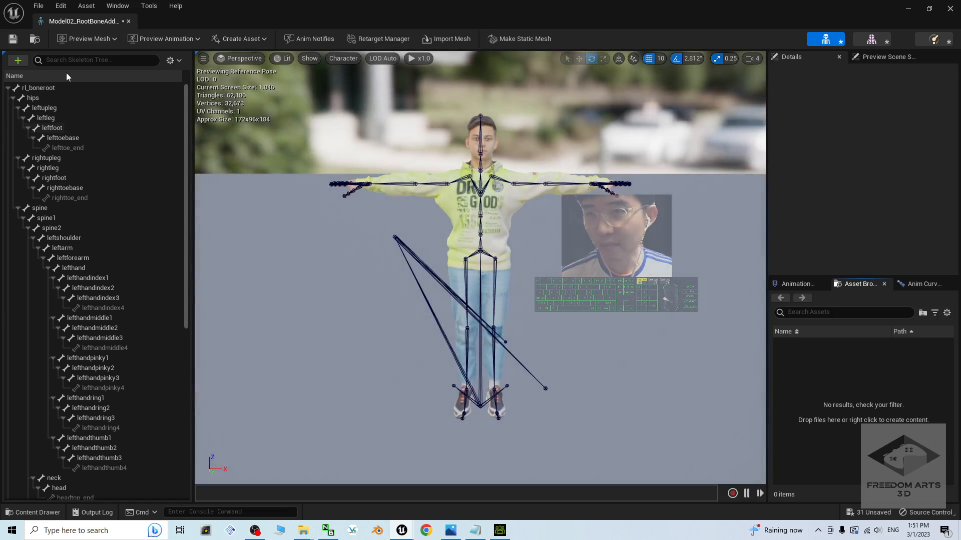
left_click(173, 61)
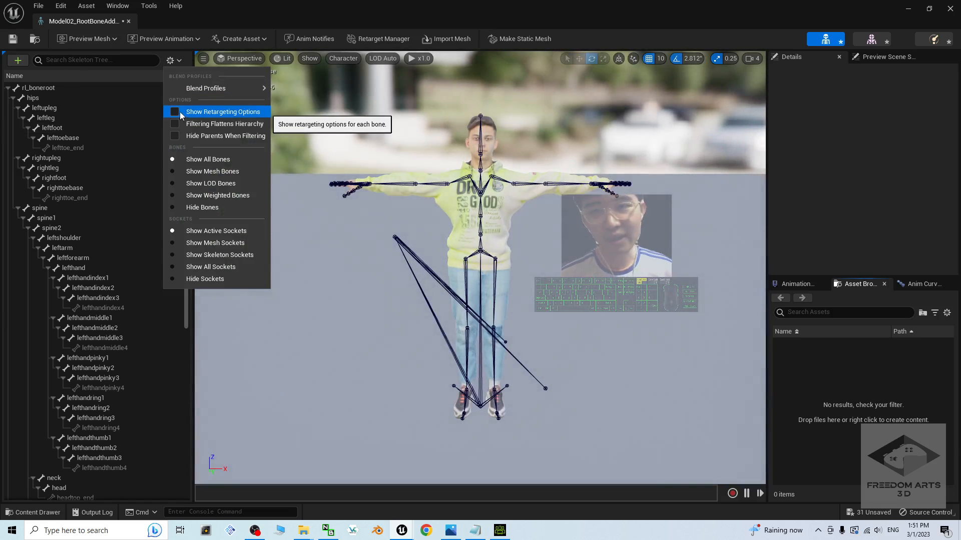
left_click(181, 112)
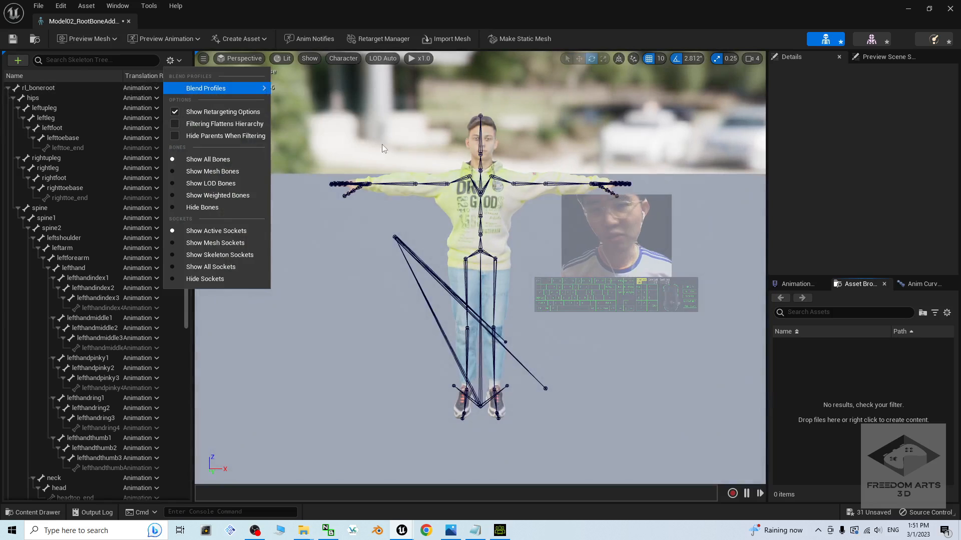
- Set the translation retargeting of rl_boneroot and hips to Animation Scaled, and save and close the skeleton
left_click(82, 88)
left_click(140, 88)
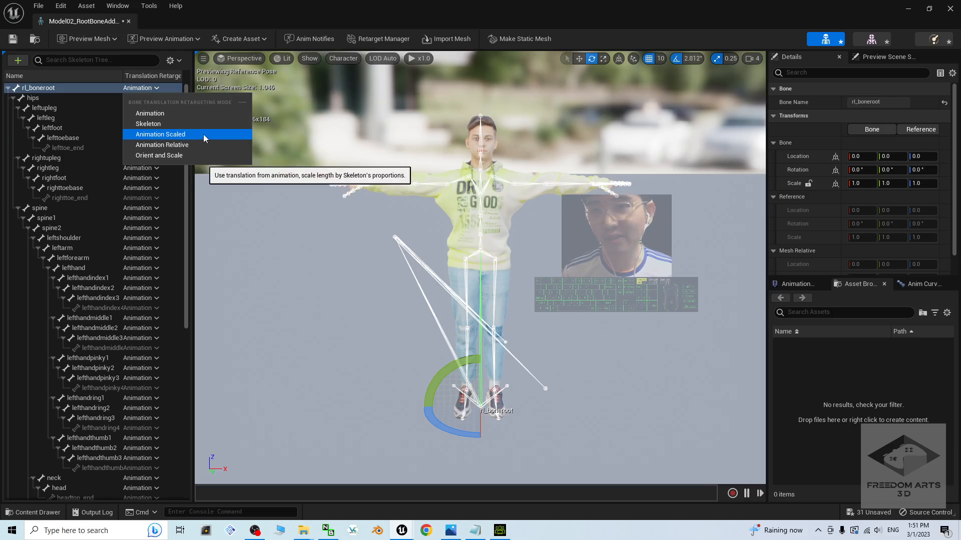
left_click(203, 135)
left_click(150, 97)
left_click(155, 98)
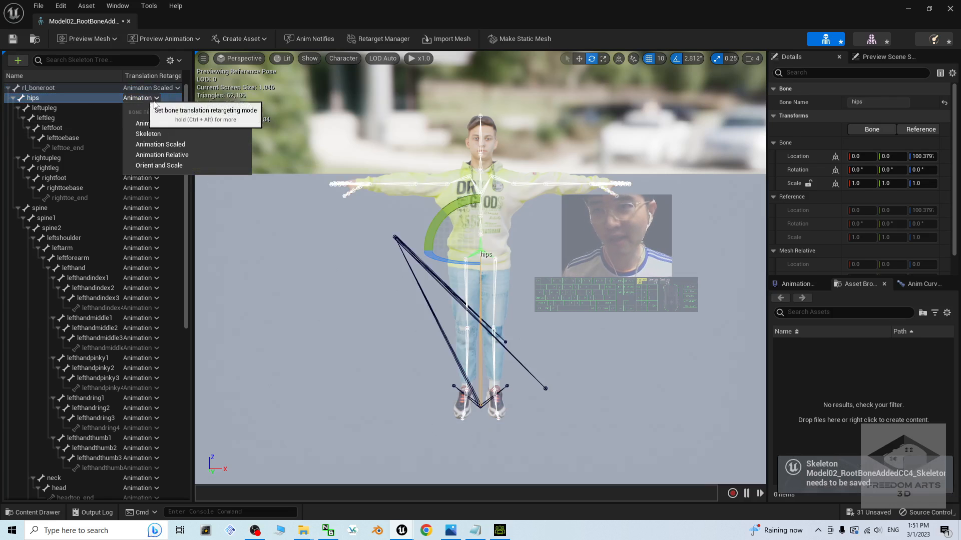
left_click(160, 144)
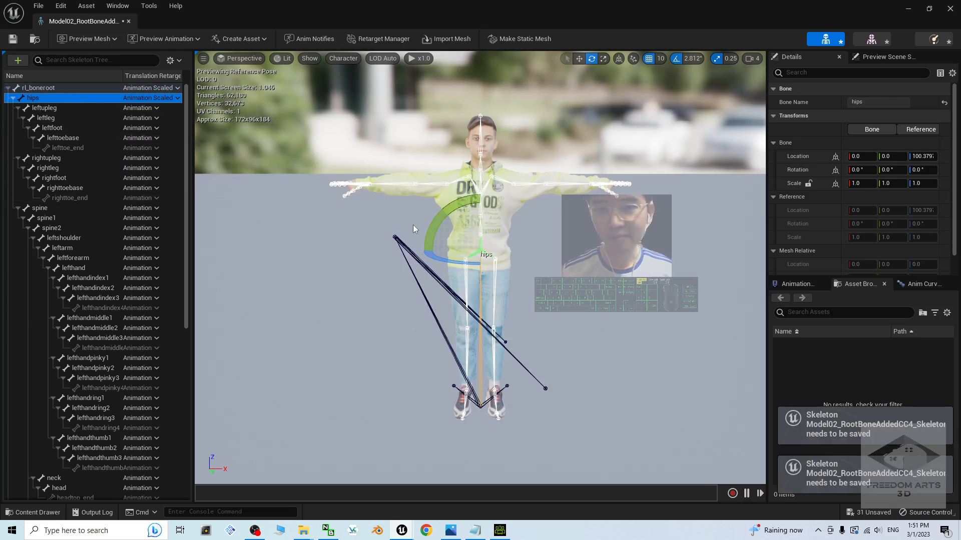
left_click(13, 43)
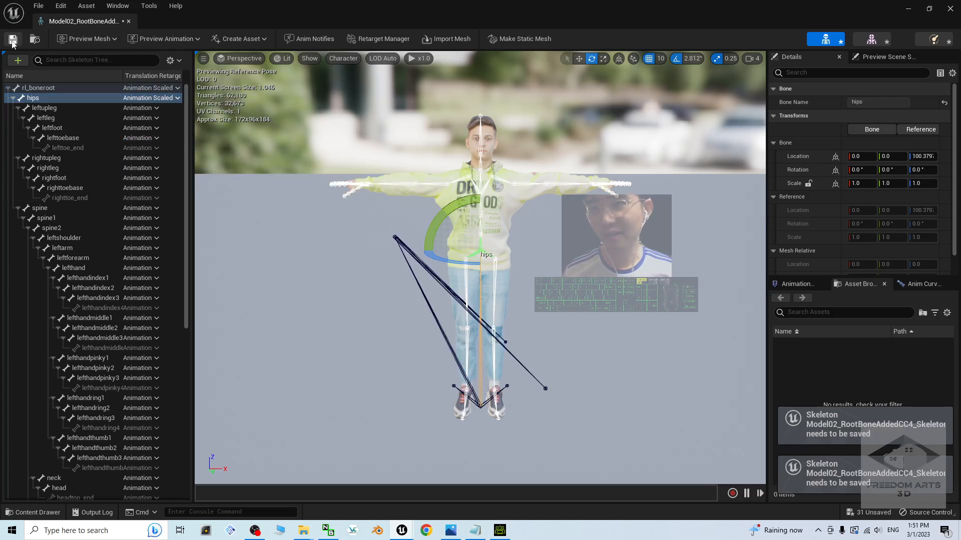
left_click(950, 9)
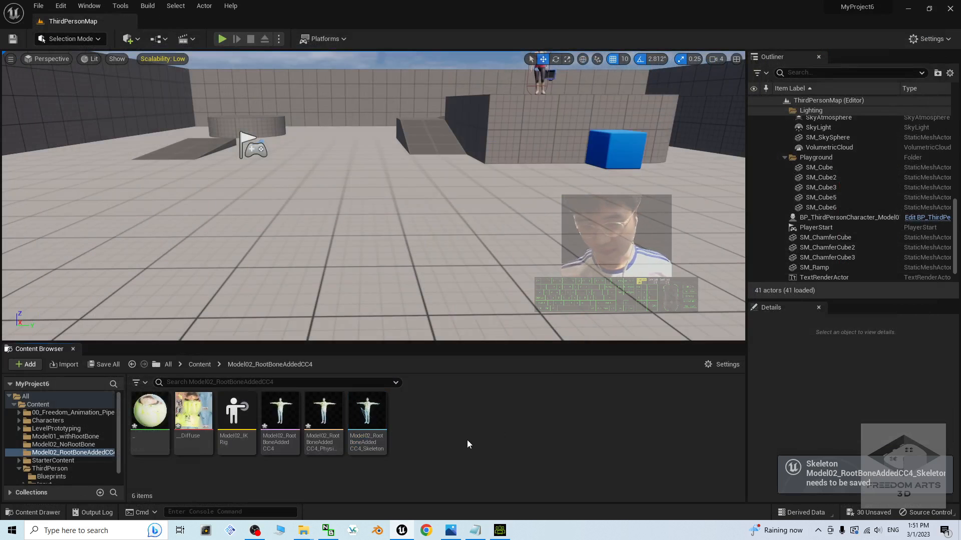
- Create an IK Retargeter in the Model02_RootBoneAddedCC4 folder with UE4_Apose_IKRig_HasRootBone as source, named UE4Apose_to_Model02_IKRetargeter
right_click(425, 440)
mouse_move(473, 256)
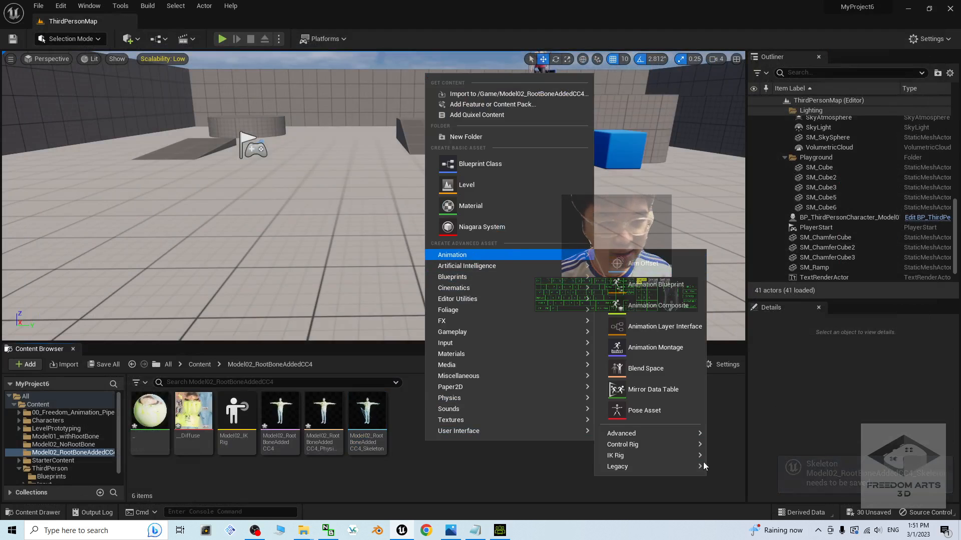
mouse_move(628, 455)
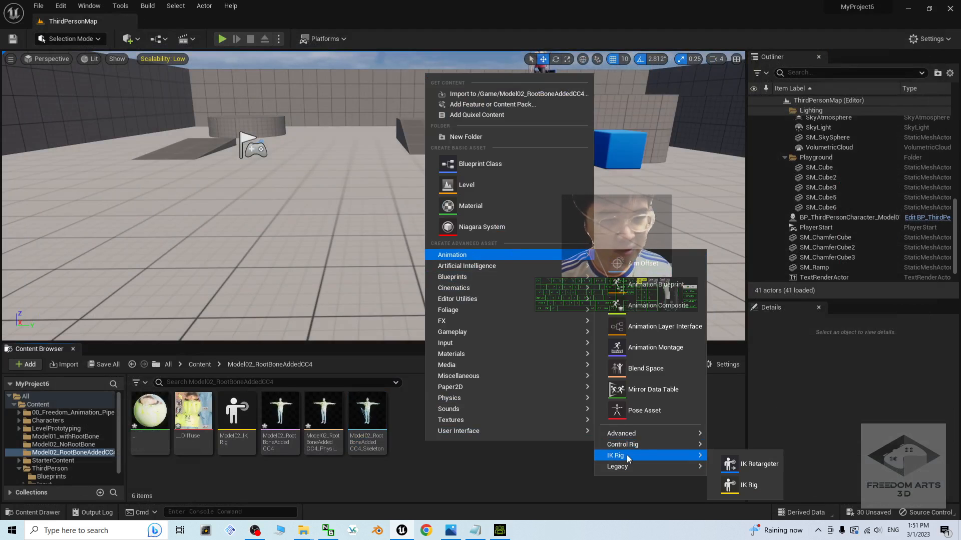
left_click(758, 464)
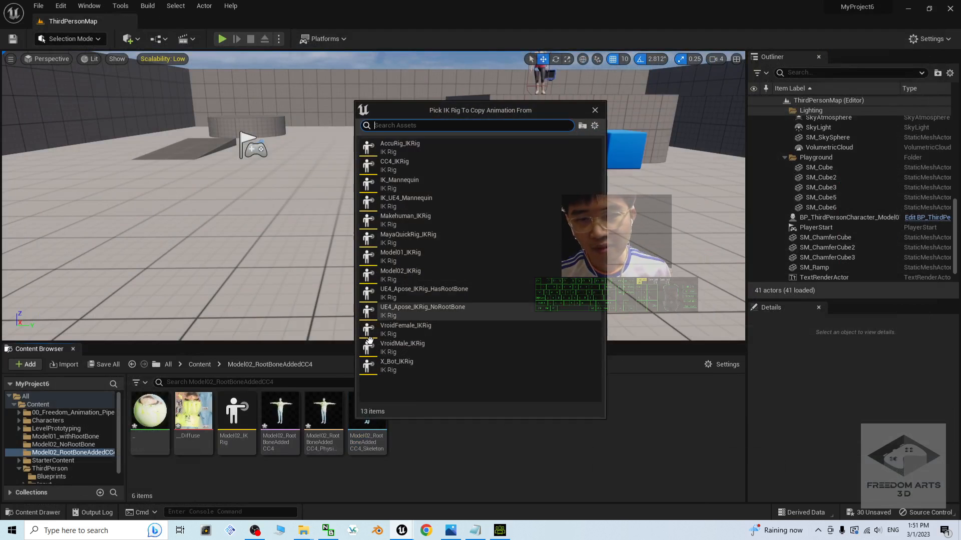
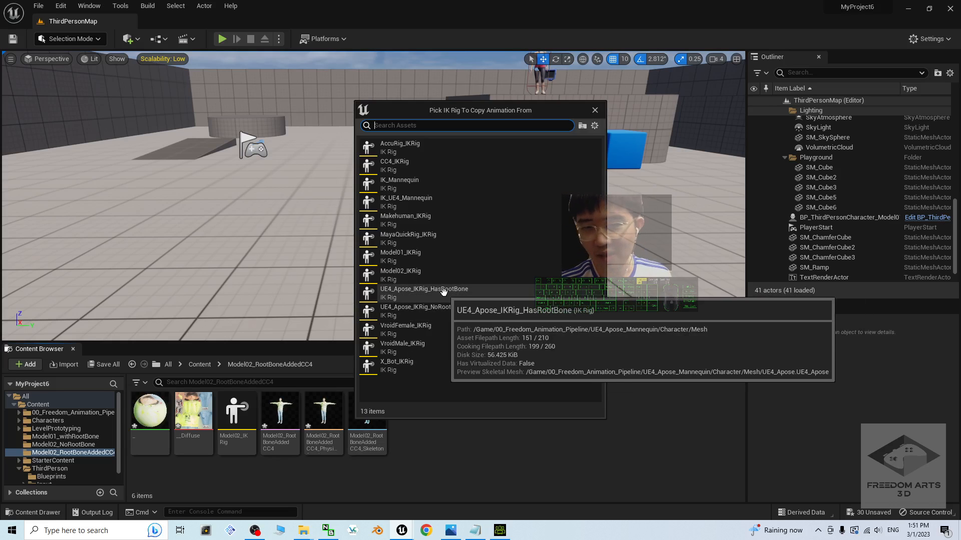
left_click(429, 294)
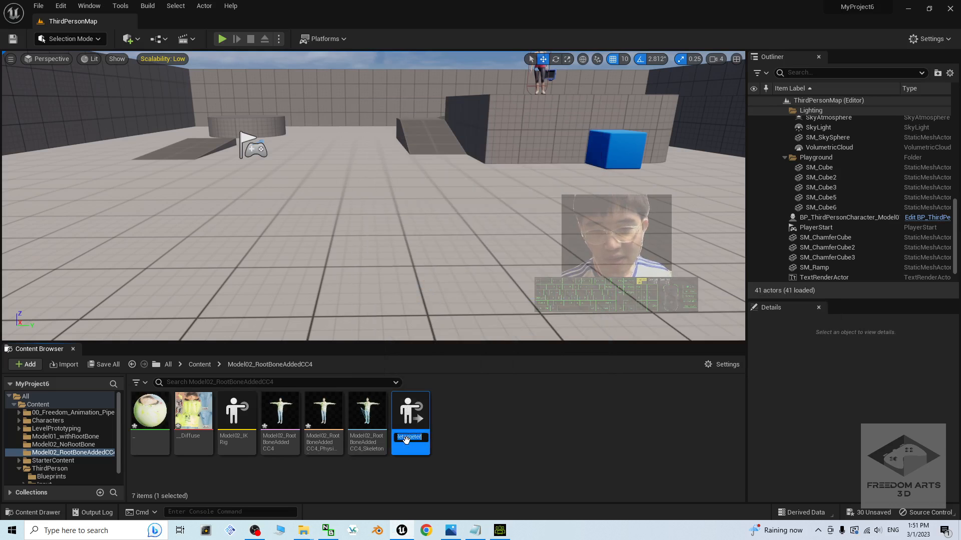
left_click_drag(407, 440, 320, 430)
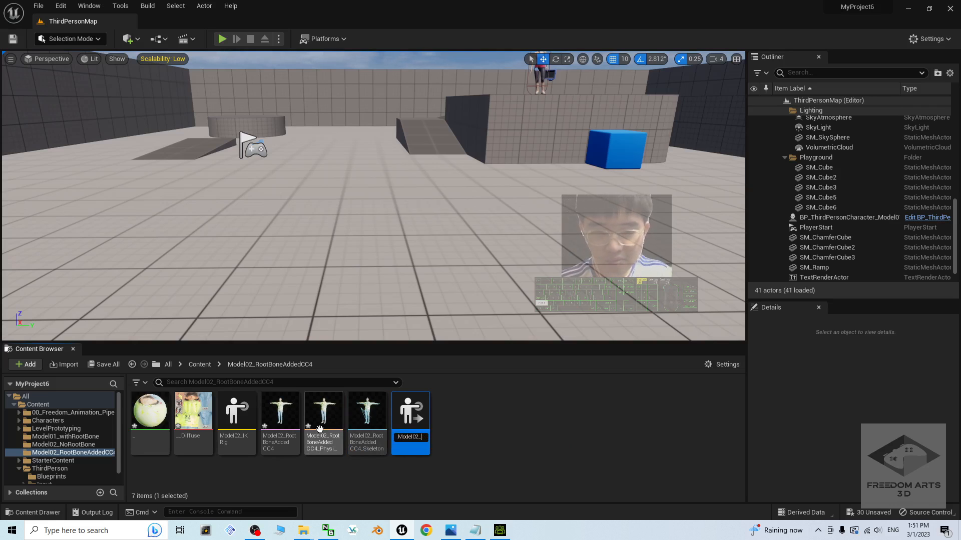
key("Return")
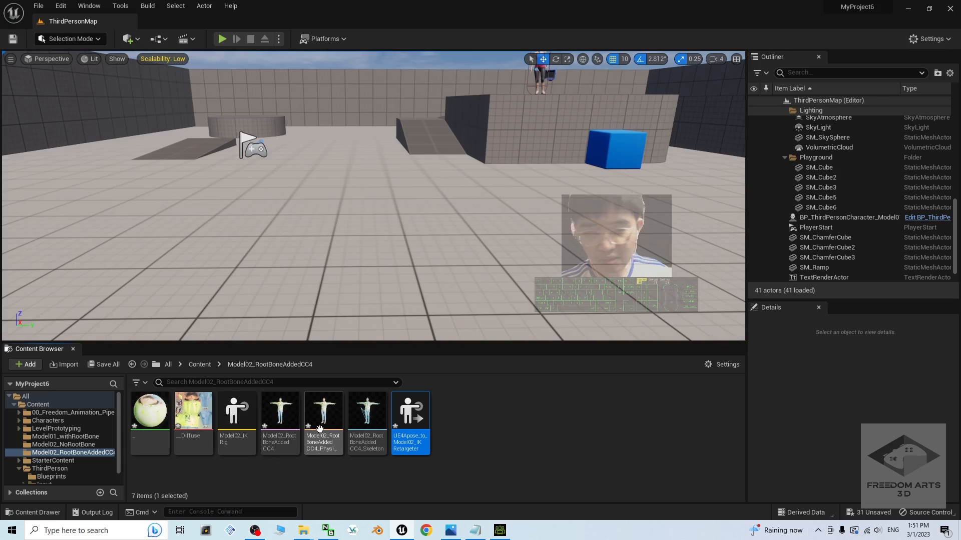
- Open the new retargeter and assign Model02_IKRig as its target IK Rig, declining the root height offsets
double_click(406, 415)
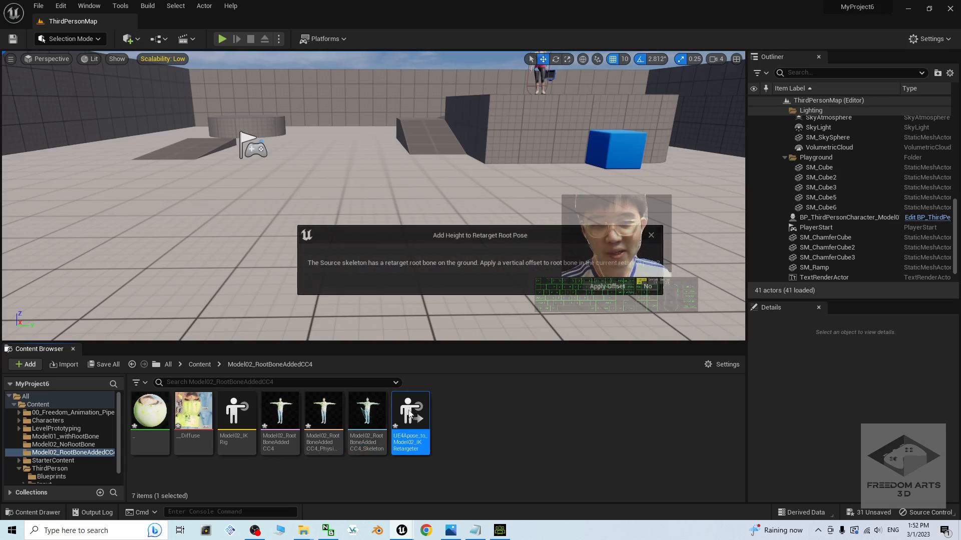
left_click(649, 286)
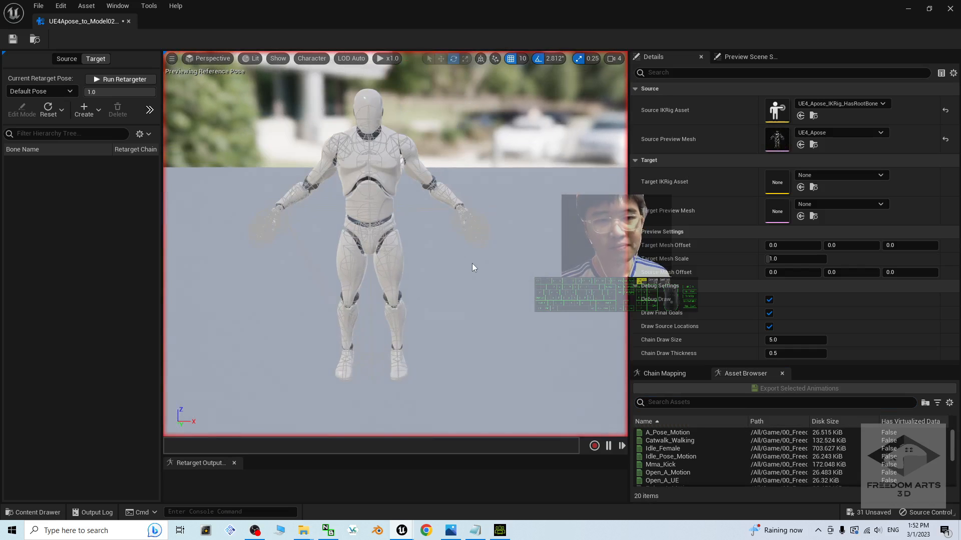
left_click(800, 177)
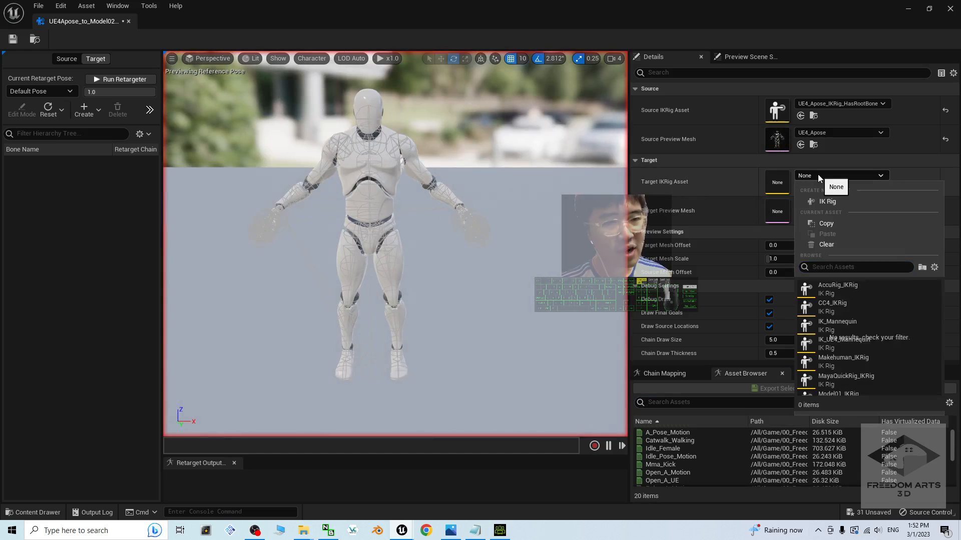
scroll(869, 320, "down", 3)
scroll(871, 347, "down", 1)
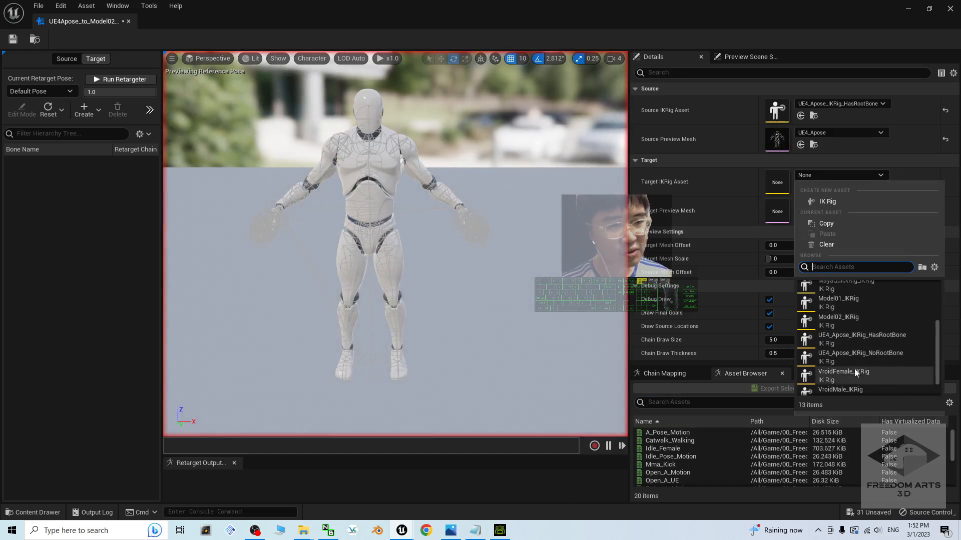
left_click(861, 318)
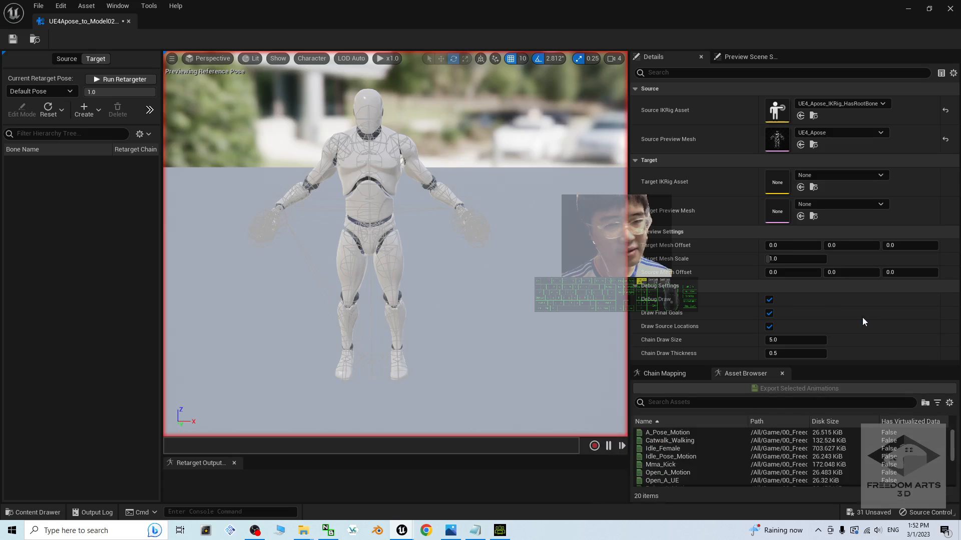
left_click(658, 285)
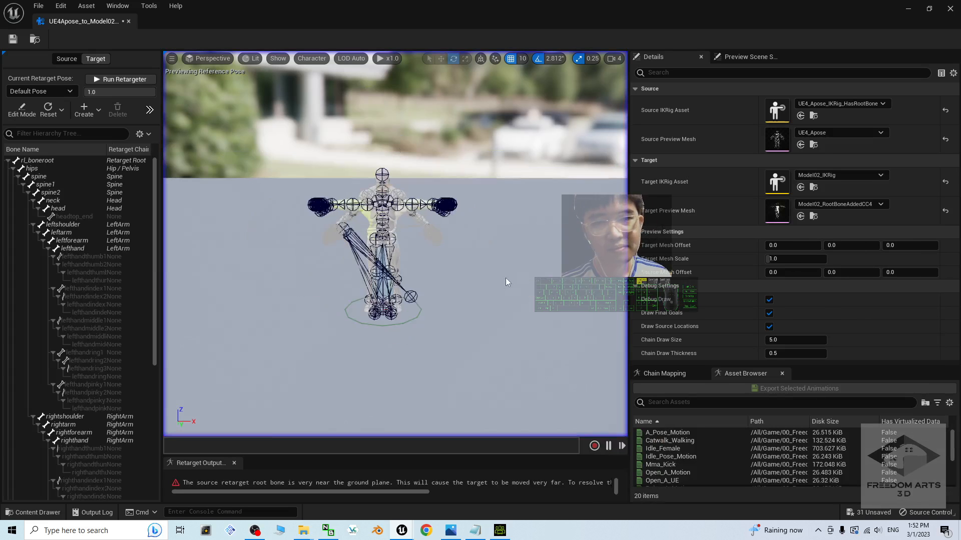
- Set the bone draw size in the retargeter preview to 1
left_click(312, 58)
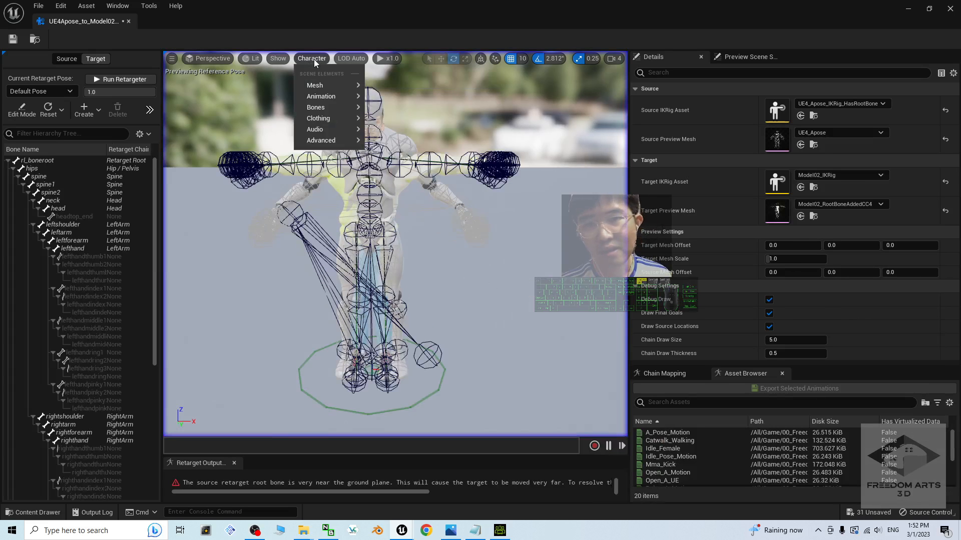
mouse_move(316, 107)
left_click(458, 171)
type("1")
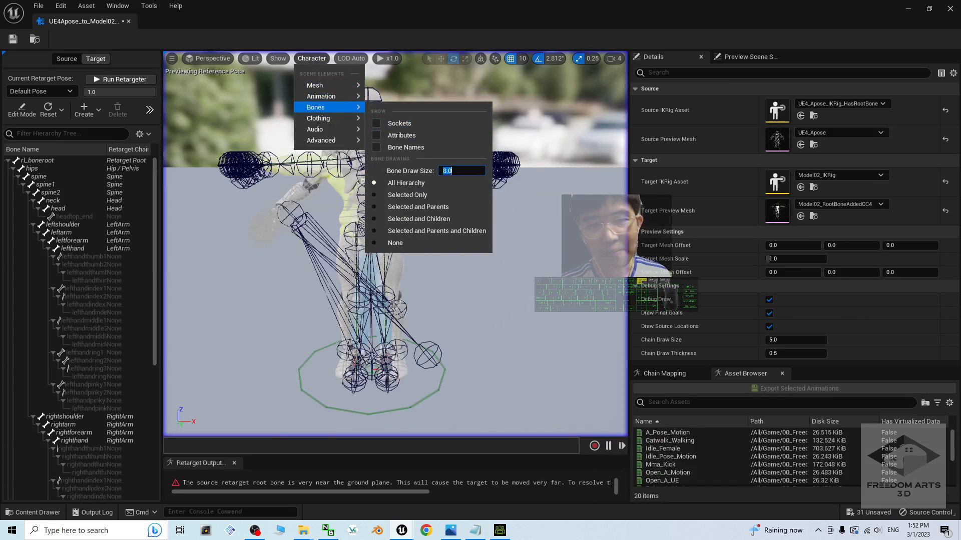
key("Return")
left_click(485, 293)
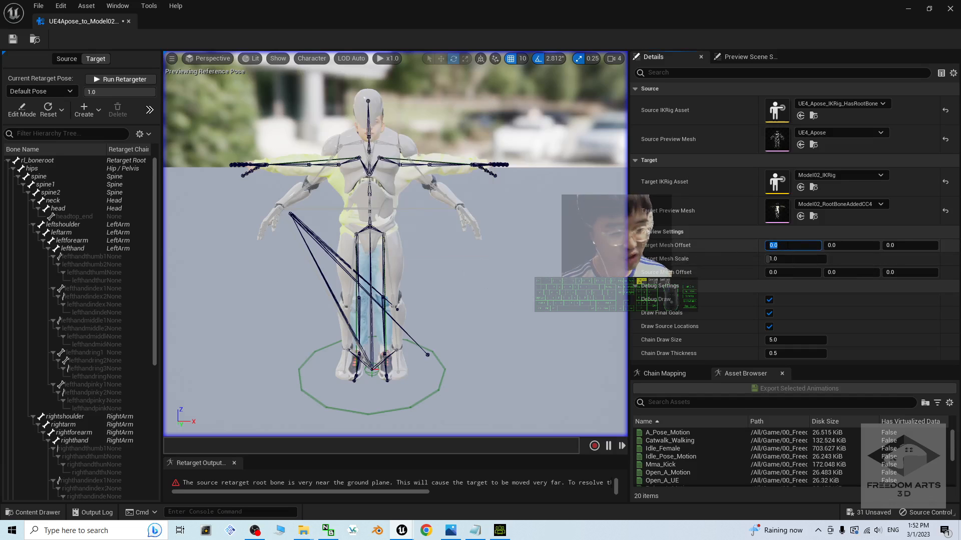
- Set the target mesh offset to 150 on the X axis so both characters stand side by side
type("150")
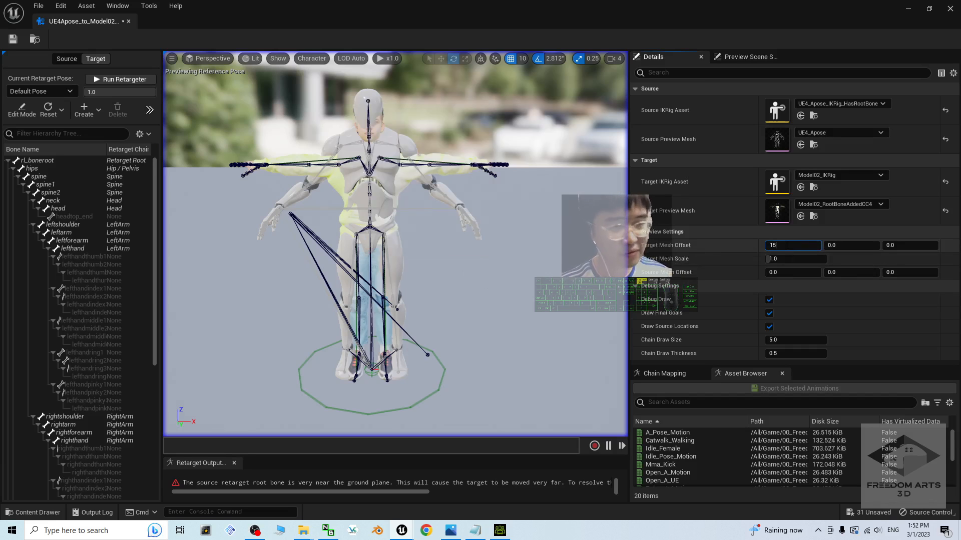
key("Return")
scroll(479, 289, "up", 3)
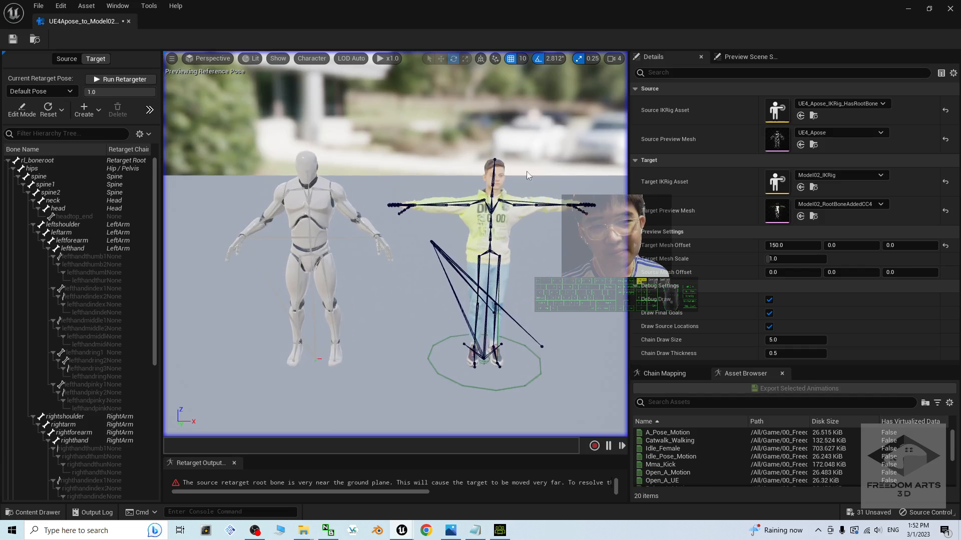
scroll(526, 171, "up", 2)
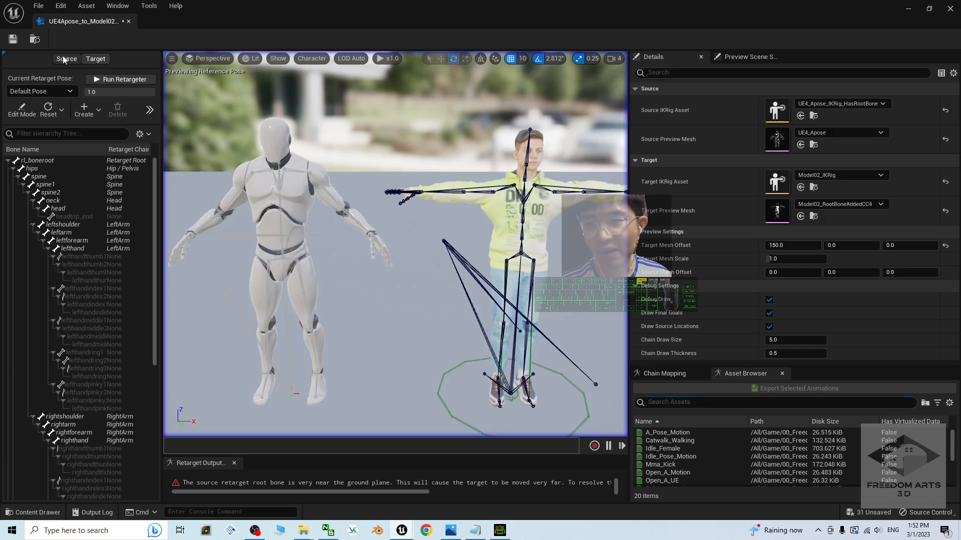
- Import frame 0 of the T_Pose animation sequence as the source character's retarget pose, keeping the default pose name
left_click(62, 58)
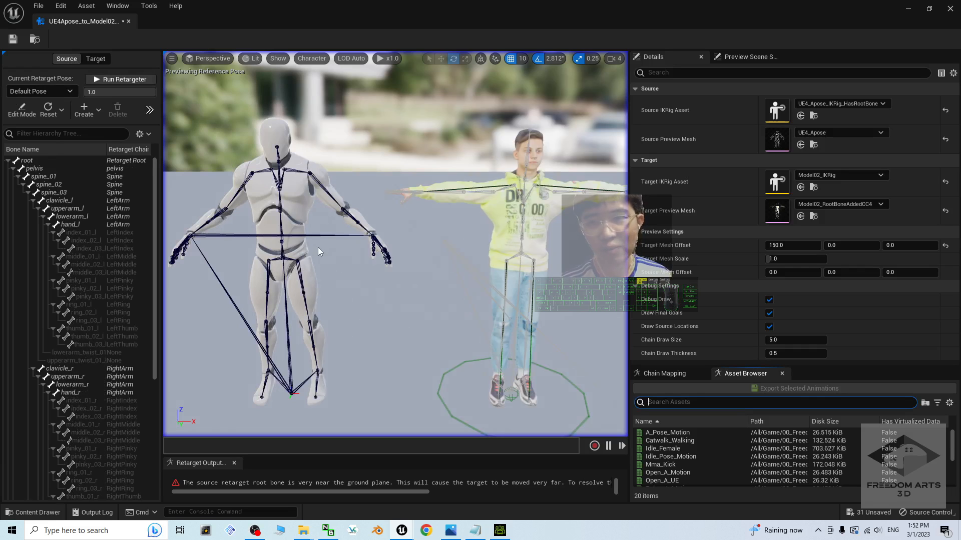
left_click(98, 110)
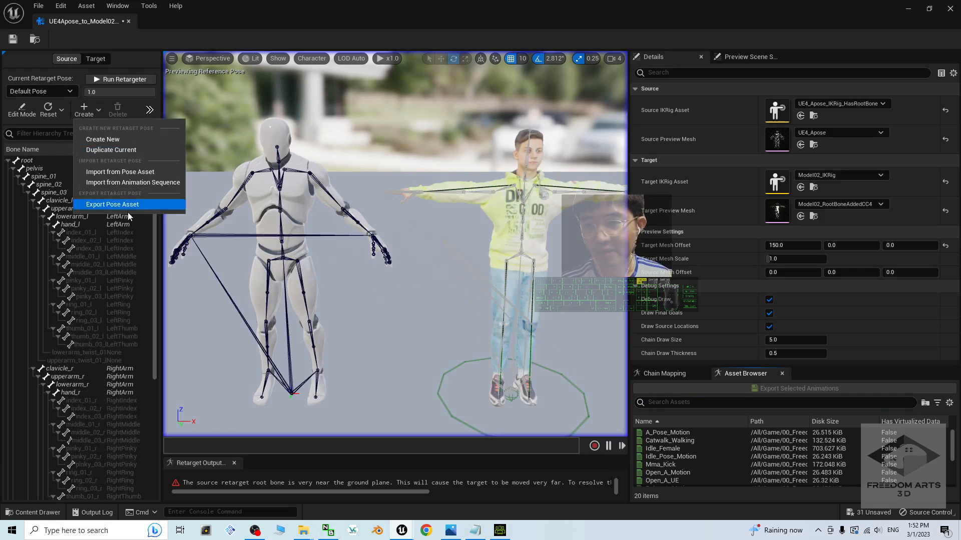
left_click(117, 183)
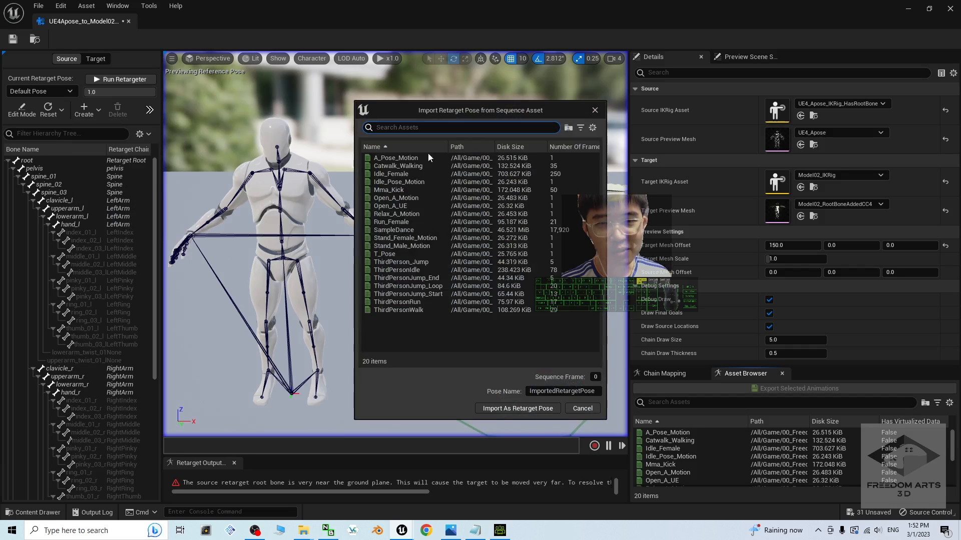
left_click(385, 254)
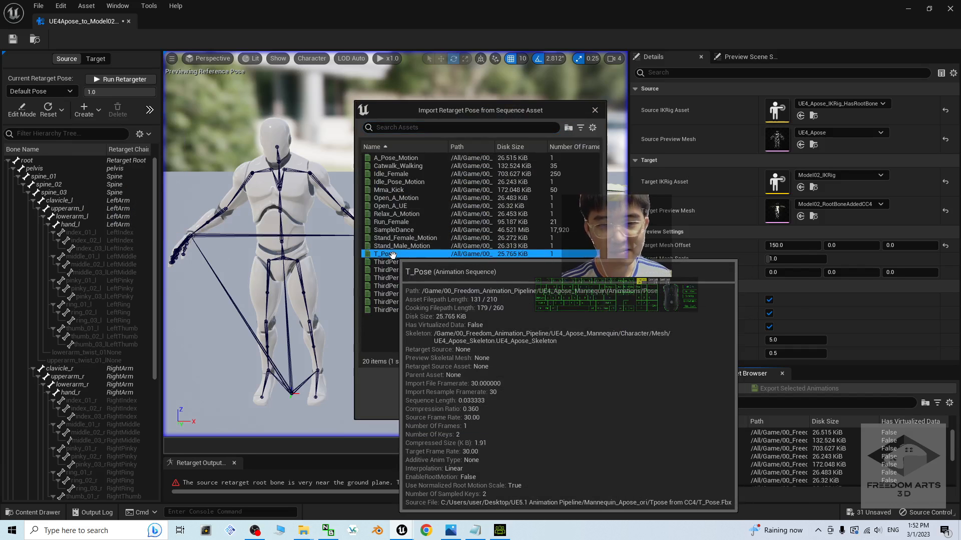
left_click(513, 409)
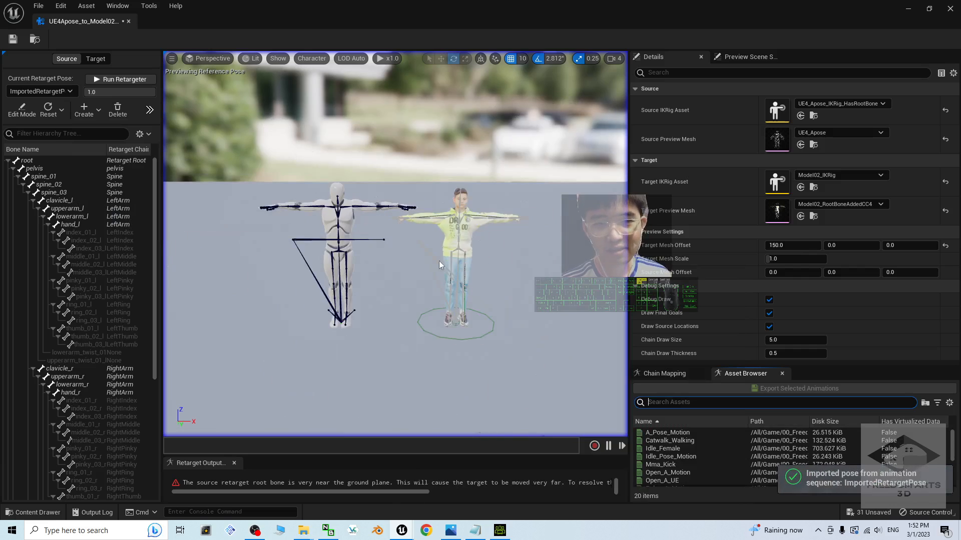
scroll(434, 311, "down", 5)
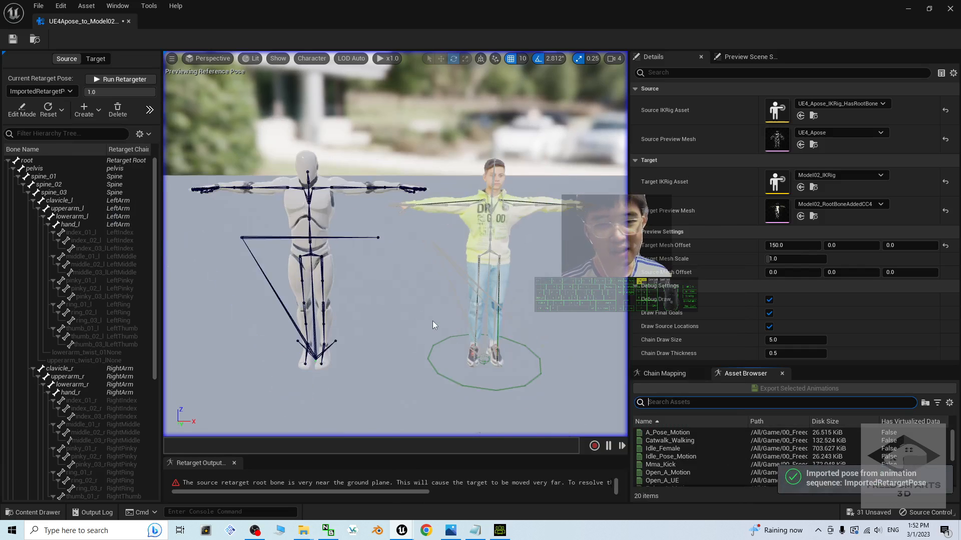
- Review the chain mappings and set the Root chain's FK translation mode to Absolute
left_click(668, 373)
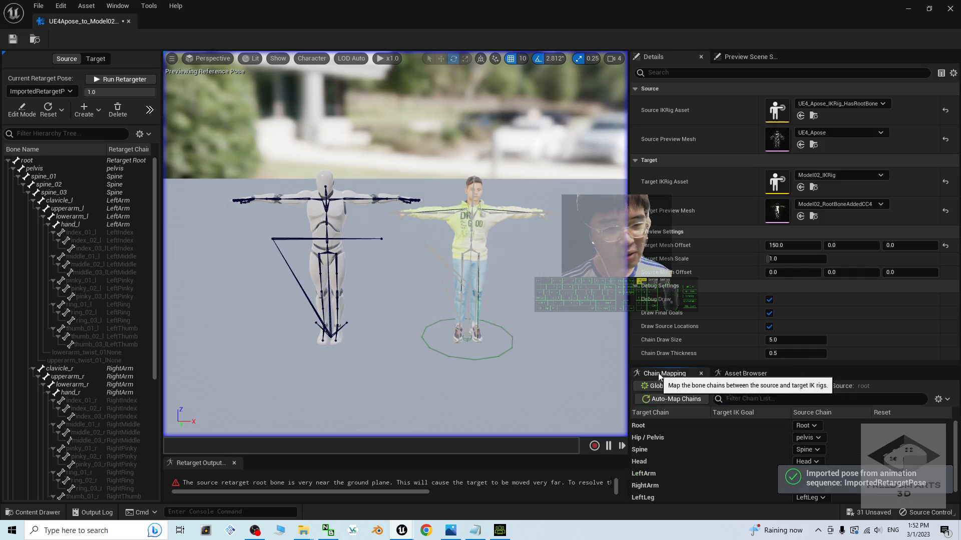
left_click(676, 438)
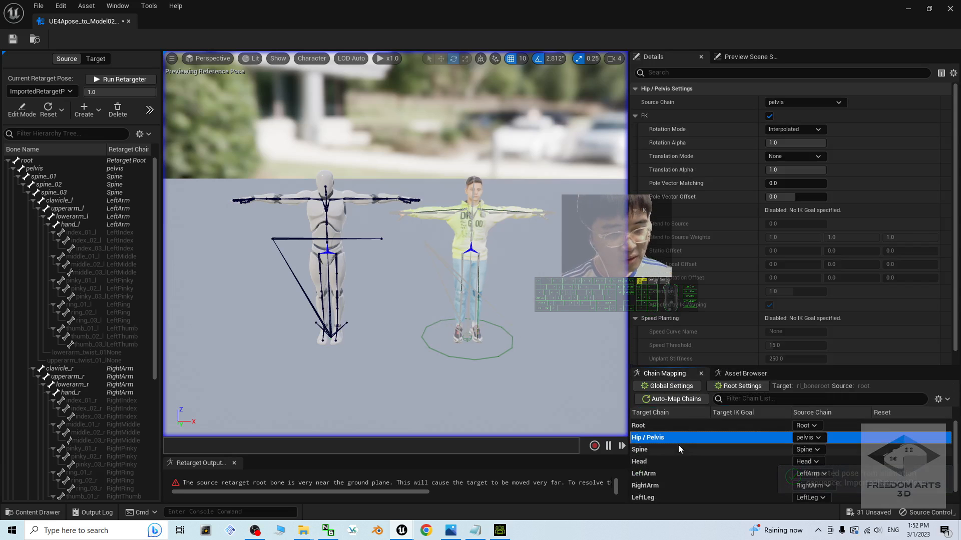
left_click(674, 425)
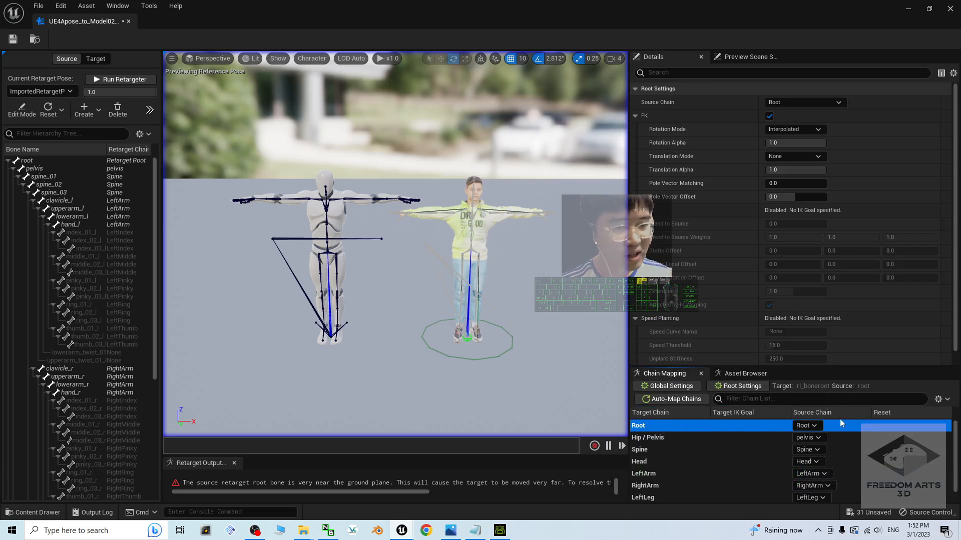
scroll(803, 461, "down", 1)
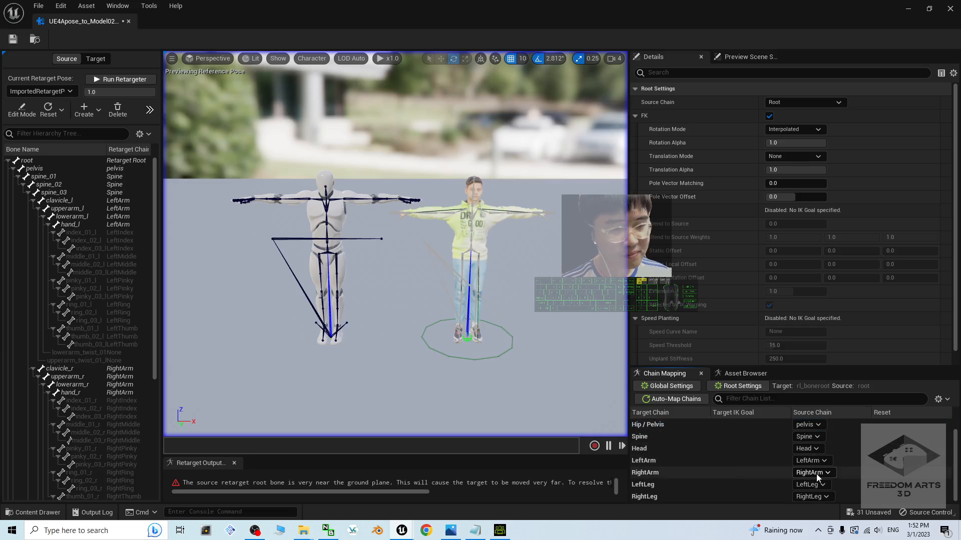
scroll(779, 482, "up", 1)
left_click(651, 437)
left_click(647, 426)
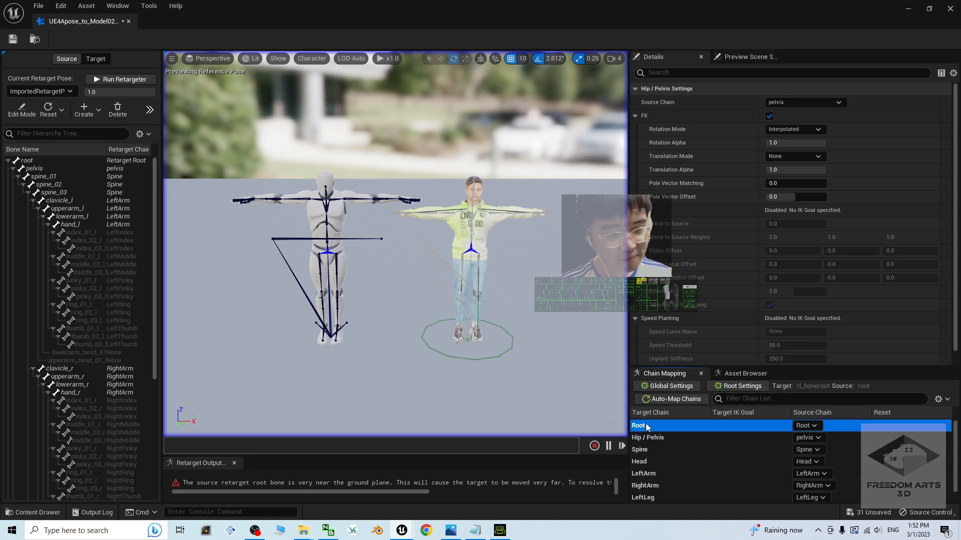
left_click(784, 158)
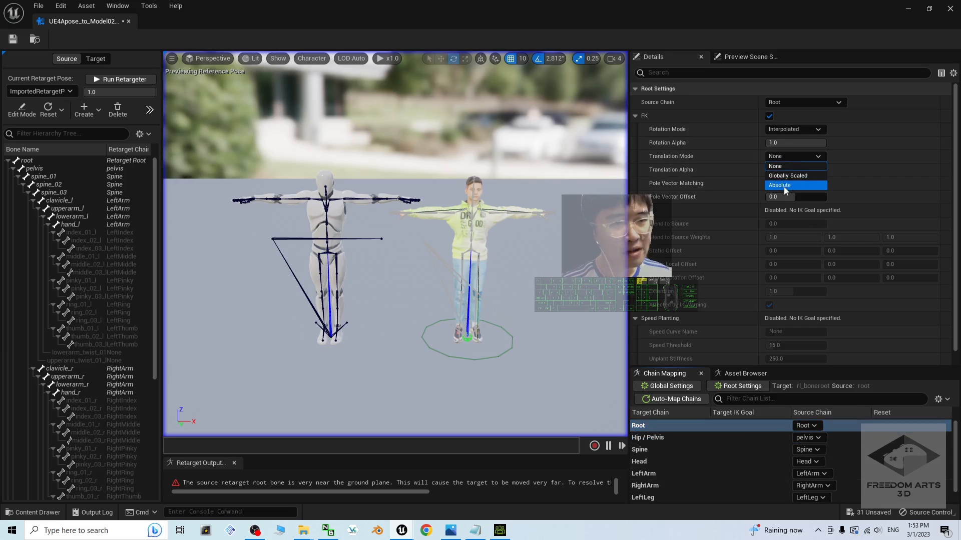
left_click(785, 187)
- Set the Hip / Pelvis chain's FK translation mode to Absolute
left_click(661, 438)
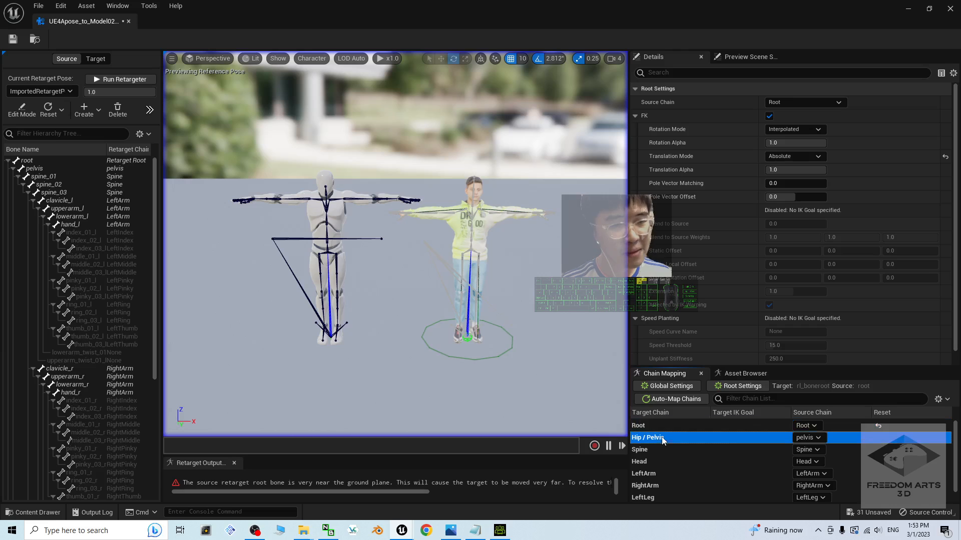
left_click(784, 157)
left_click(786, 176)
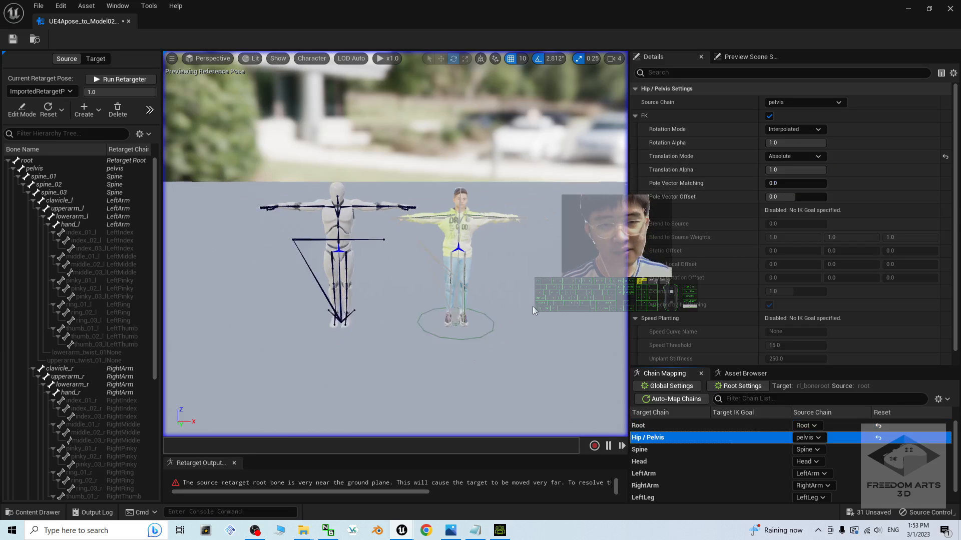
- Preview the Mma_Kick animation on both characters, then return playback to the first frame
left_click(745, 373)
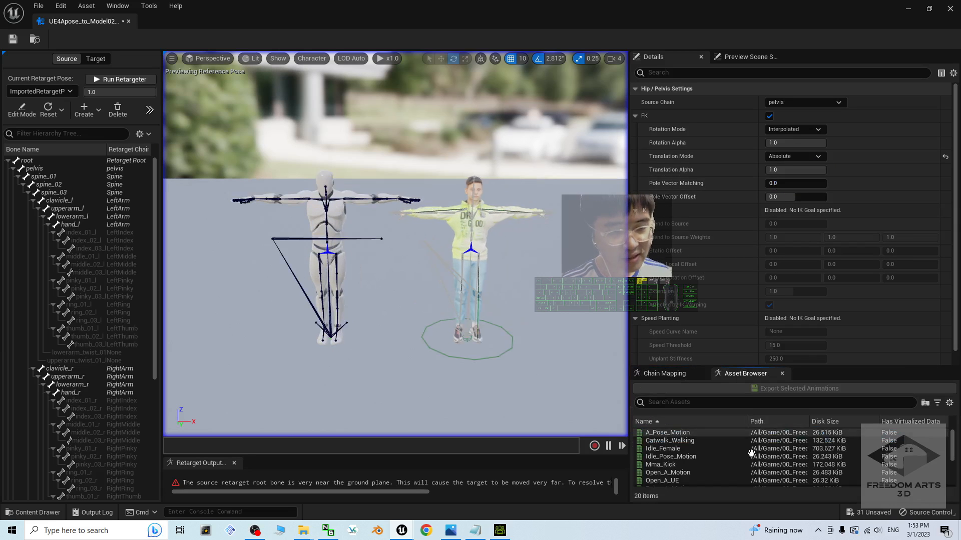
scroll(749, 460, "down", 5)
scroll(750, 466, "up", 5)
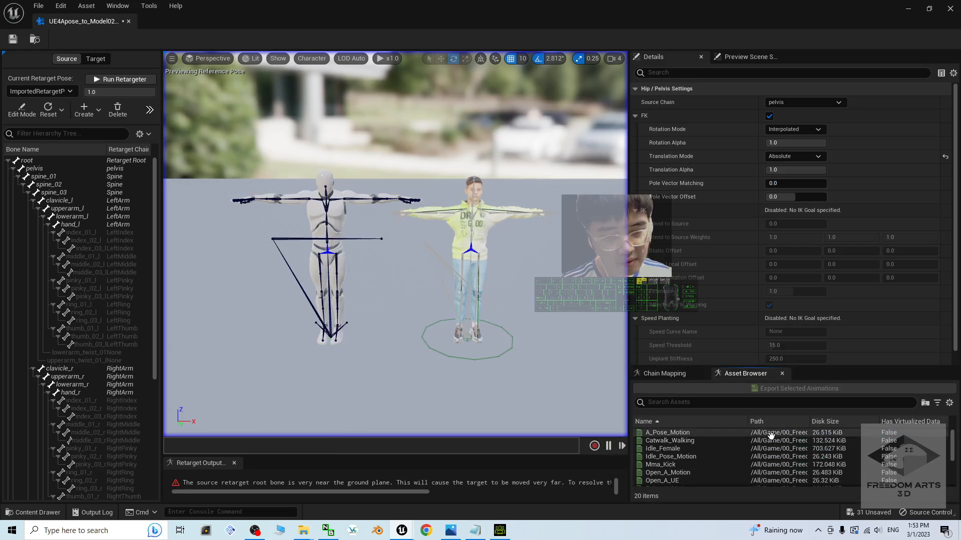
double_click(660, 464)
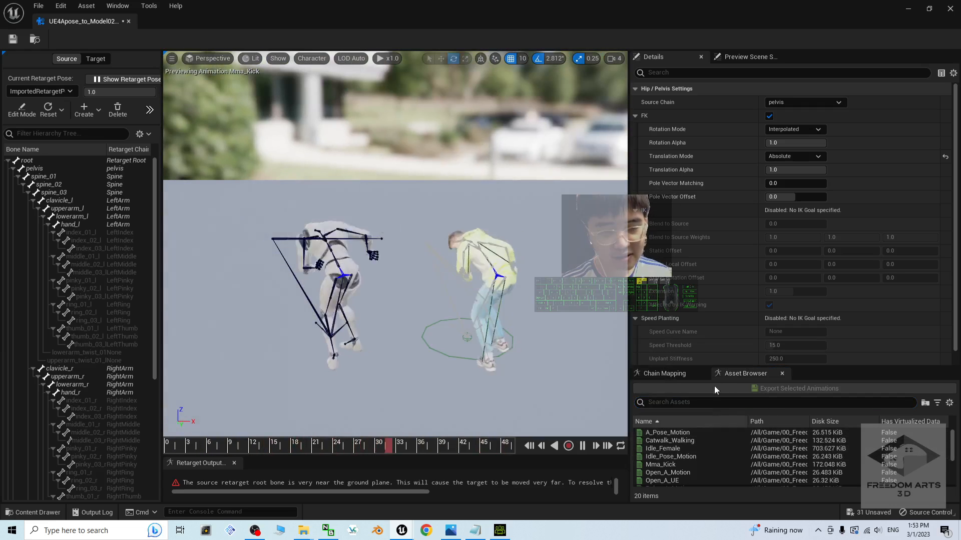
left_click(530, 446)
- Preview the SampleDance animation on both characters, then return playback to the first frame
scroll(710, 455, "down", 5)
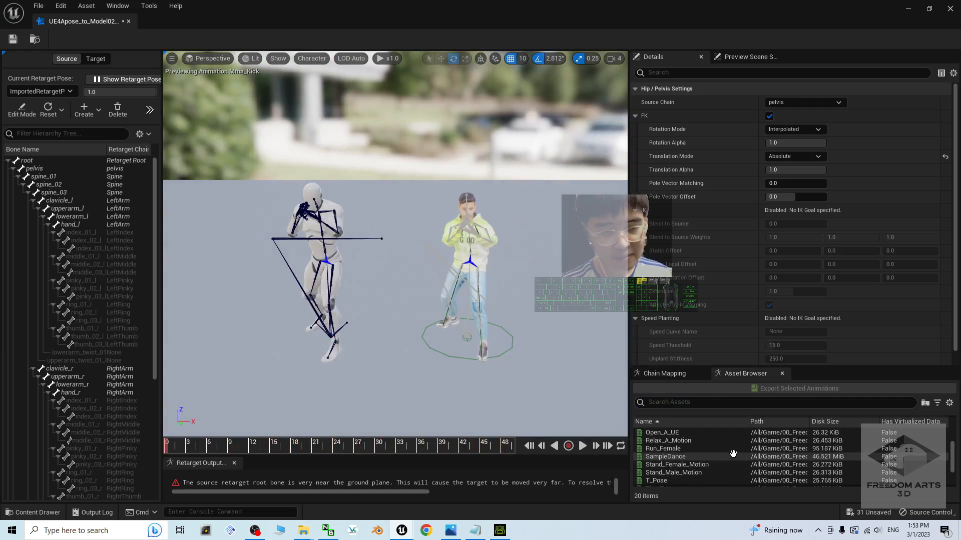
left_click(687, 464)
double_click(686, 457)
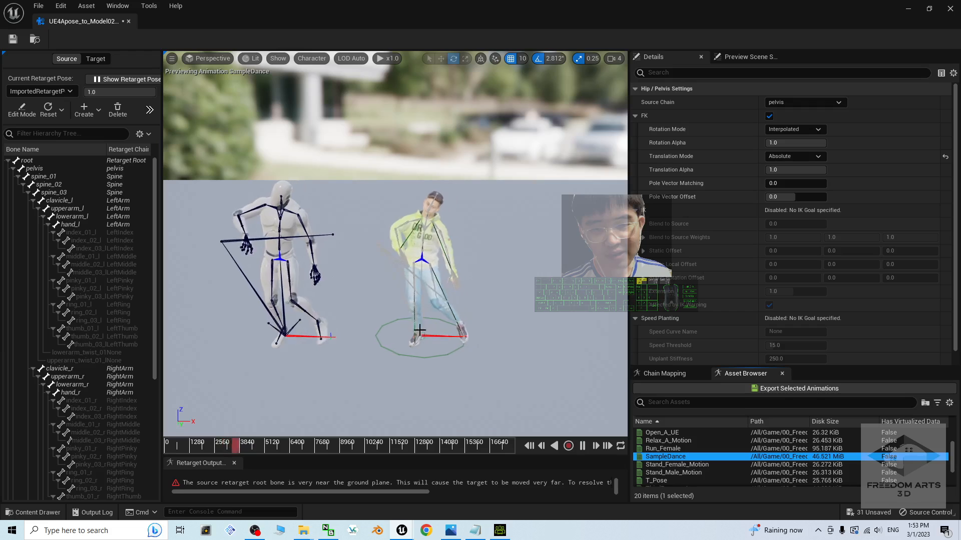
left_click(534, 445)
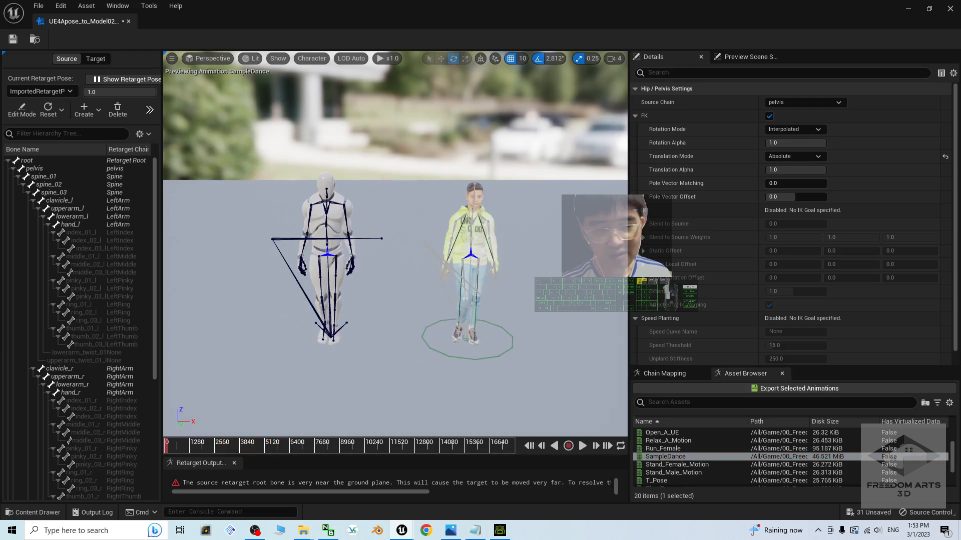
- Export retargeted copies of all animations from A_Pose_Motion through T_Pose into the Model02_RootBoneAddedCC4 folder
left_click(555, 401)
scroll(702, 451, "up", 3)
left_click(680, 434)
scroll(744, 446, "down", 3)
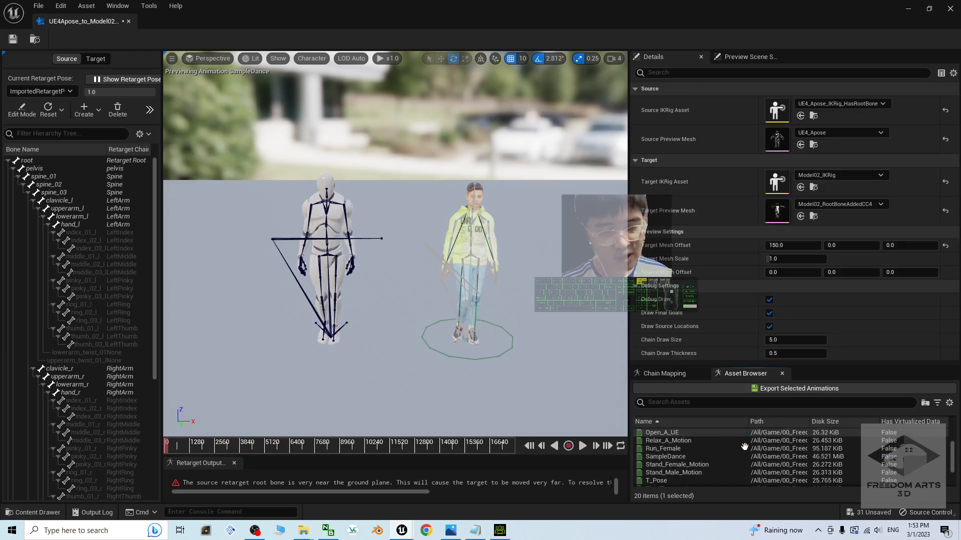
scroll(744, 446, "down", 3)
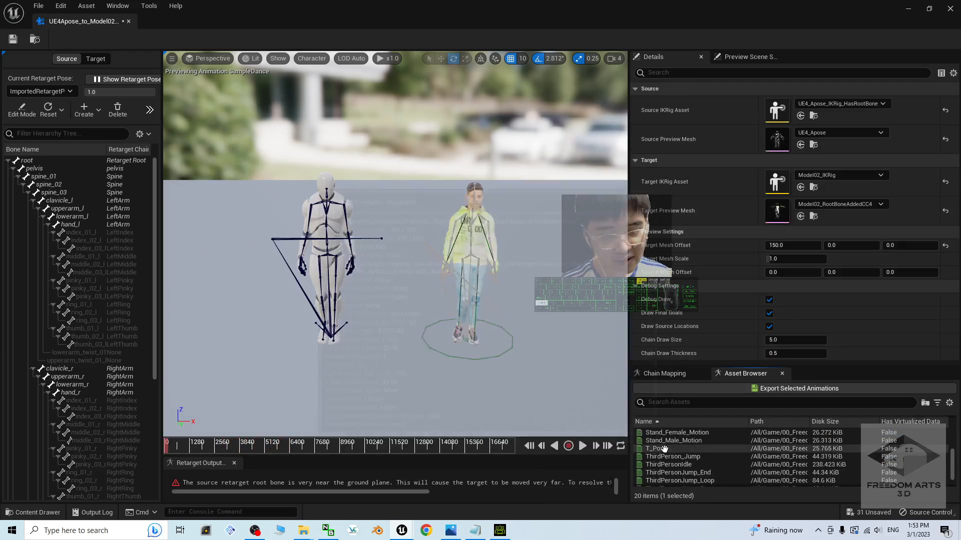
left_click(664, 449, "shift")
scroll(669, 456, "up", 4)
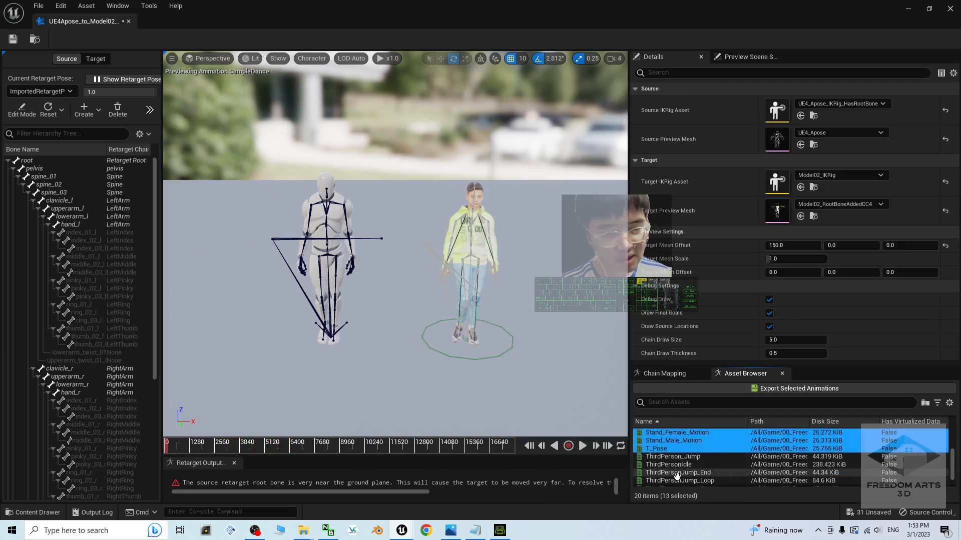
left_click(777, 390)
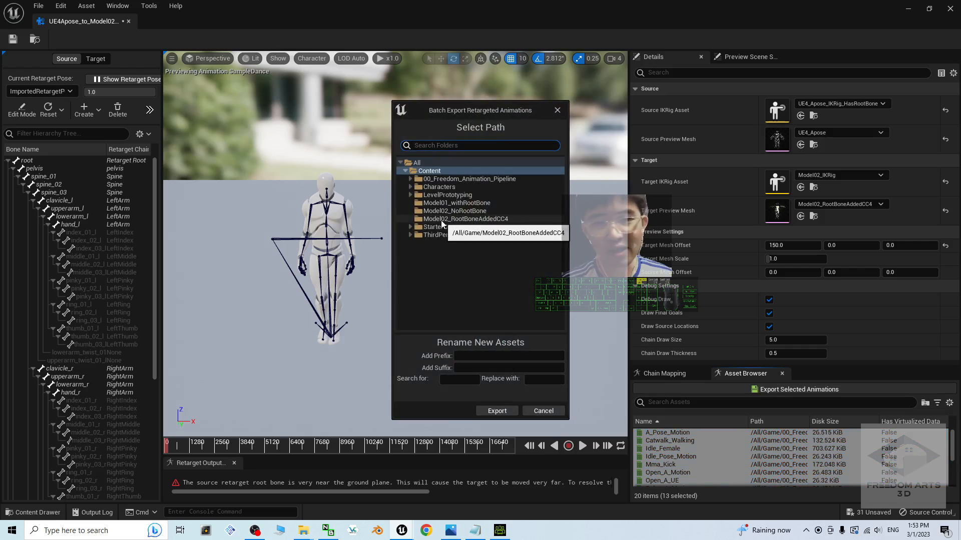
left_click(491, 219)
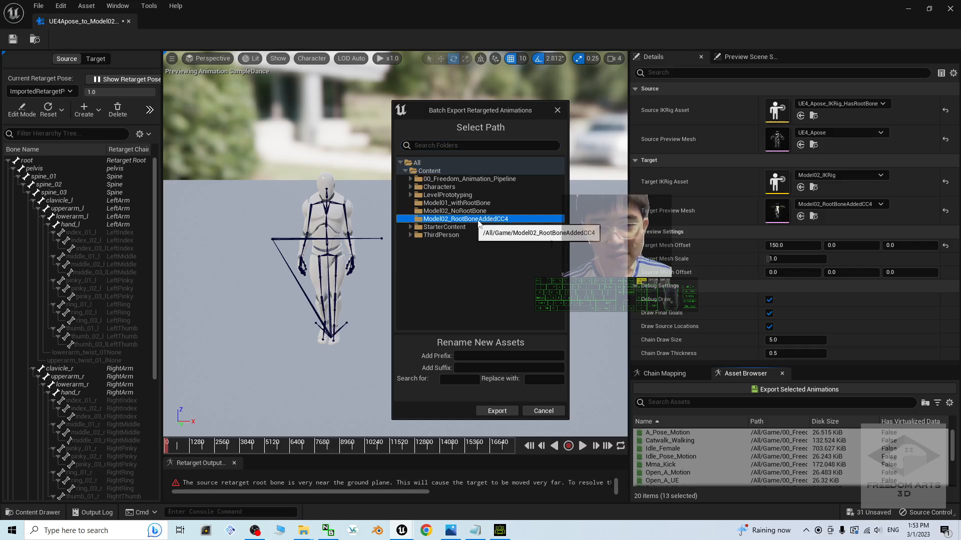
left_click(507, 413)
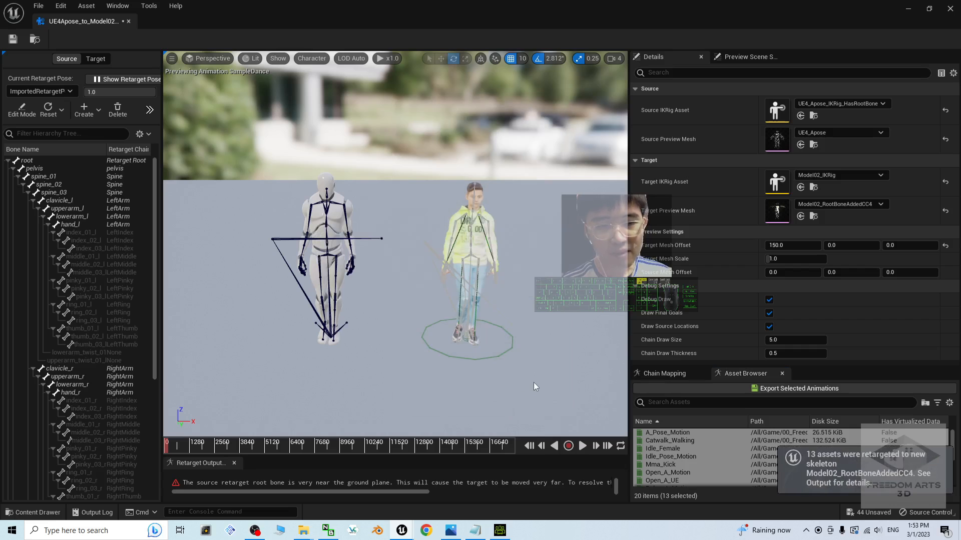
- Close the retargeter and open the AnimationBlueprint folder in 00_Freedom_Animation_Pipeline/UE4_Apose_Mannequin/Animations
left_click(950, 9)
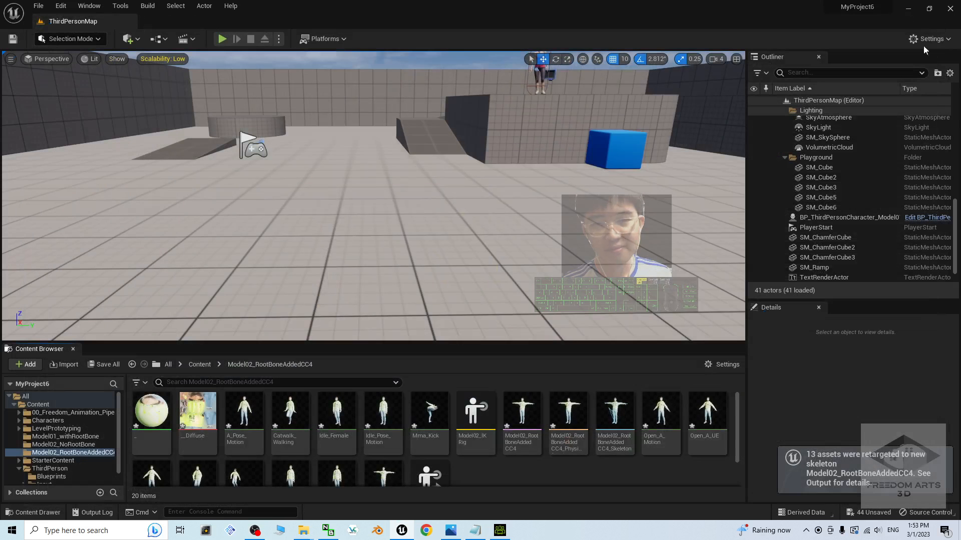
left_click(200, 364)
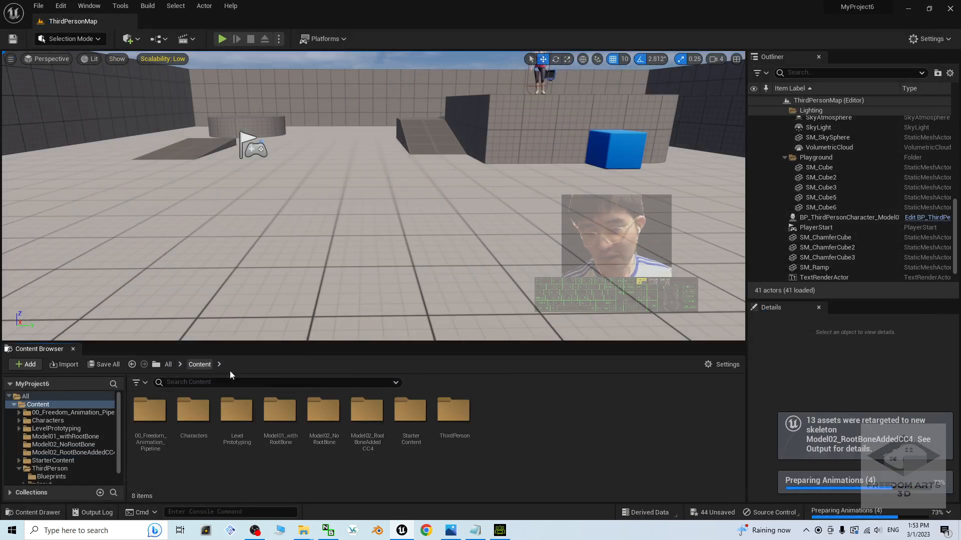
double_click(150, 412)
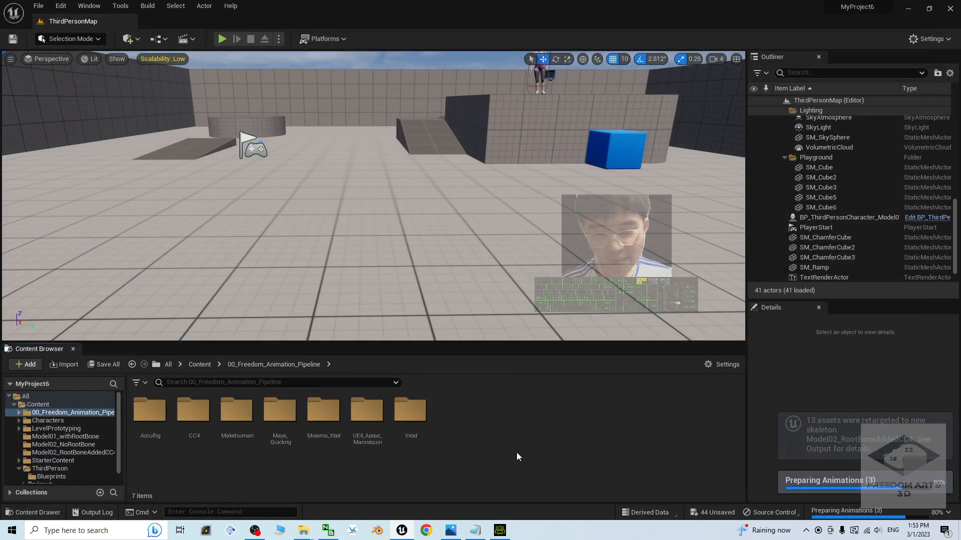
left_click(366, 431)
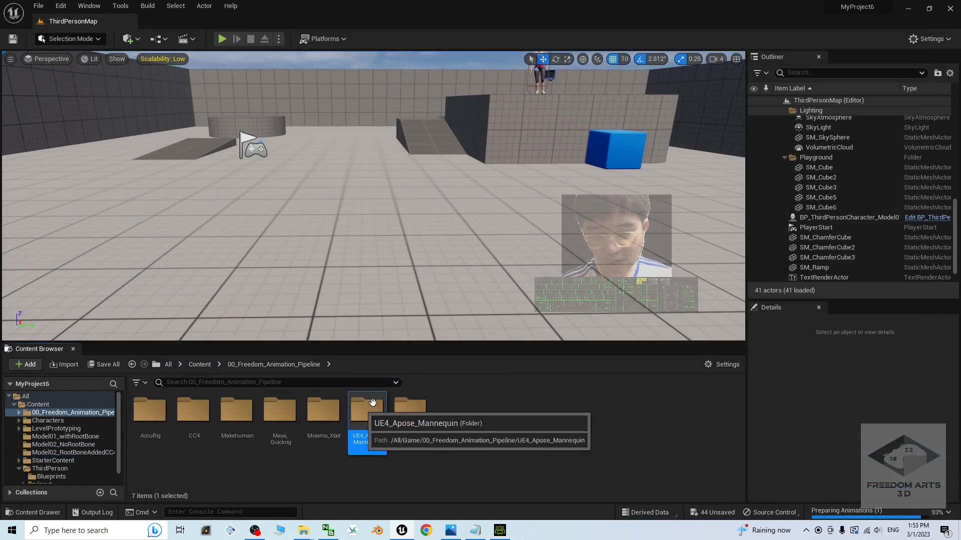
double_click(365, 409)
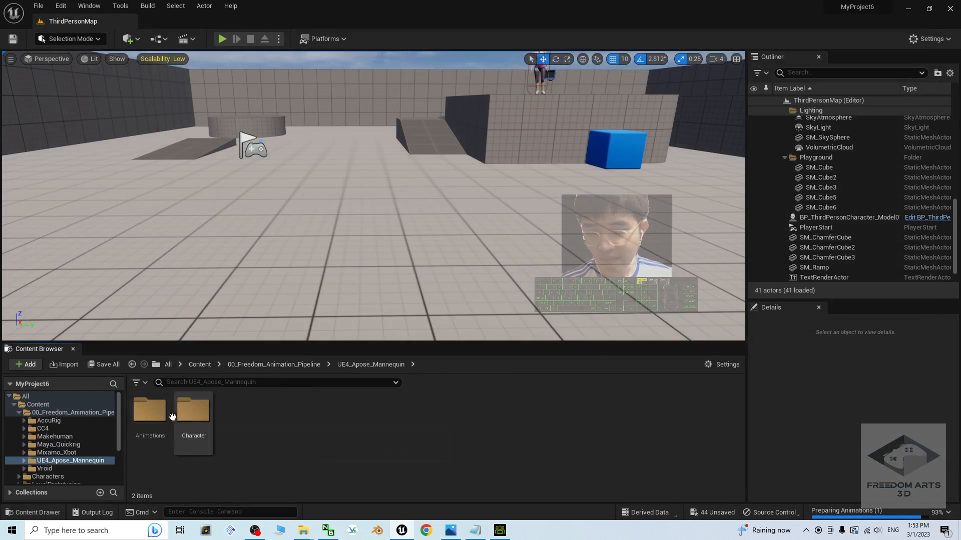
double_click(150, 412)
double_click(150, 411)
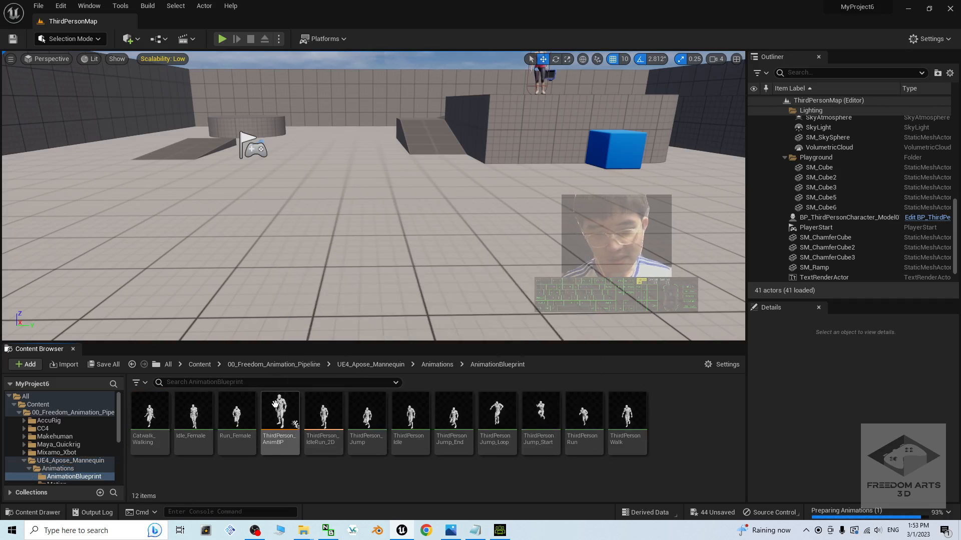
- Duplicate and retarget ThirdPerson_AnimBP onto Model02 using UE4Apose_to_Model02_IKRetargeter, keeping referenced assets remapped
right_click(274, 419)
mouse_move(332, 198)
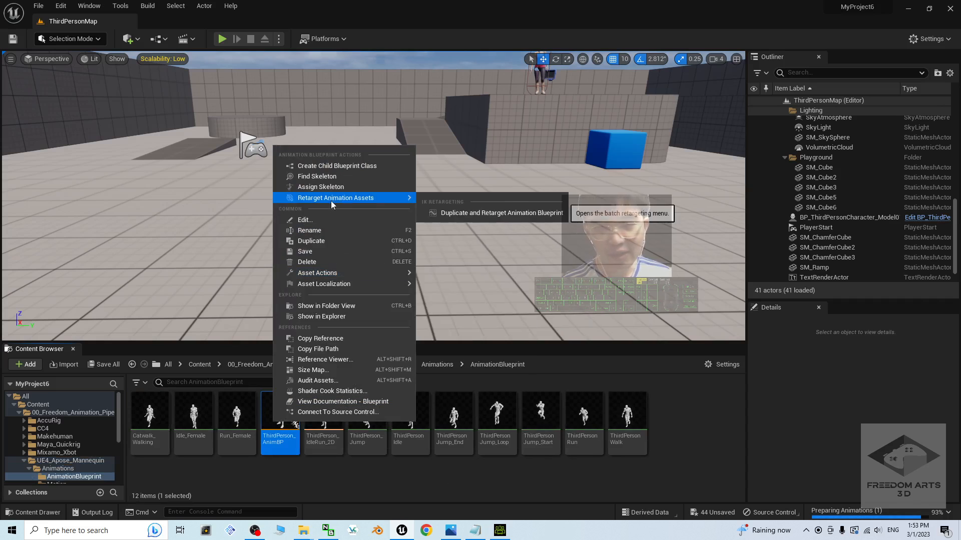
left_click(490, 213)
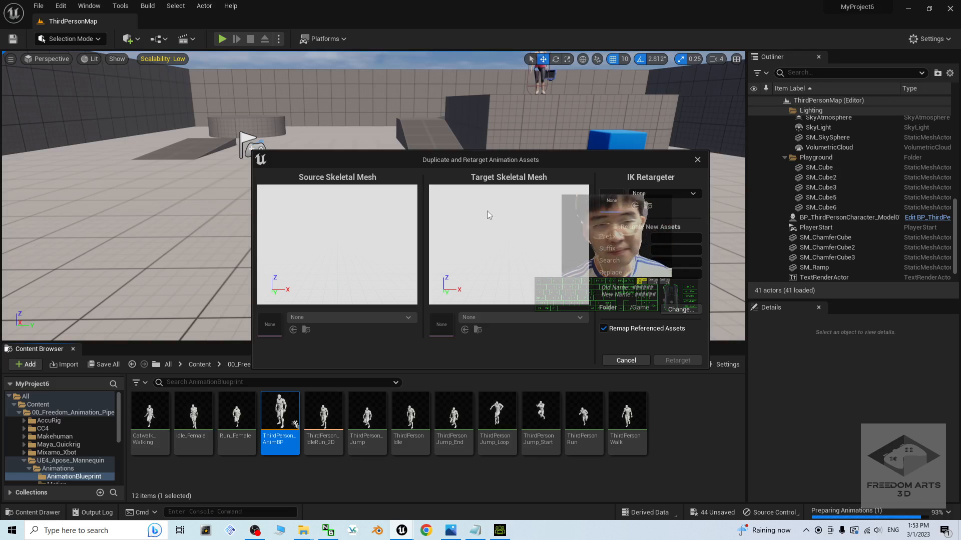
left_click(676, 193)
scroll(719, 361, "down", 3)
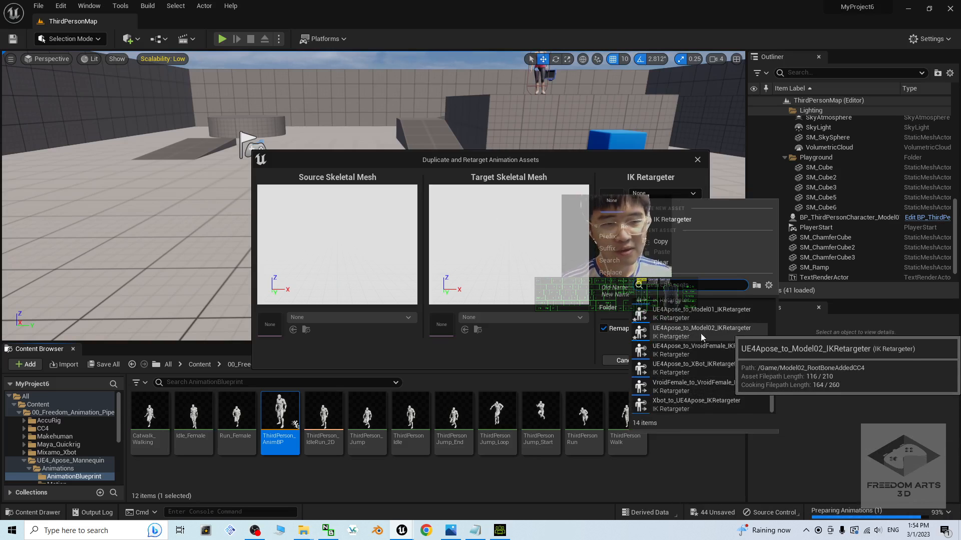
left_click(687, 331)
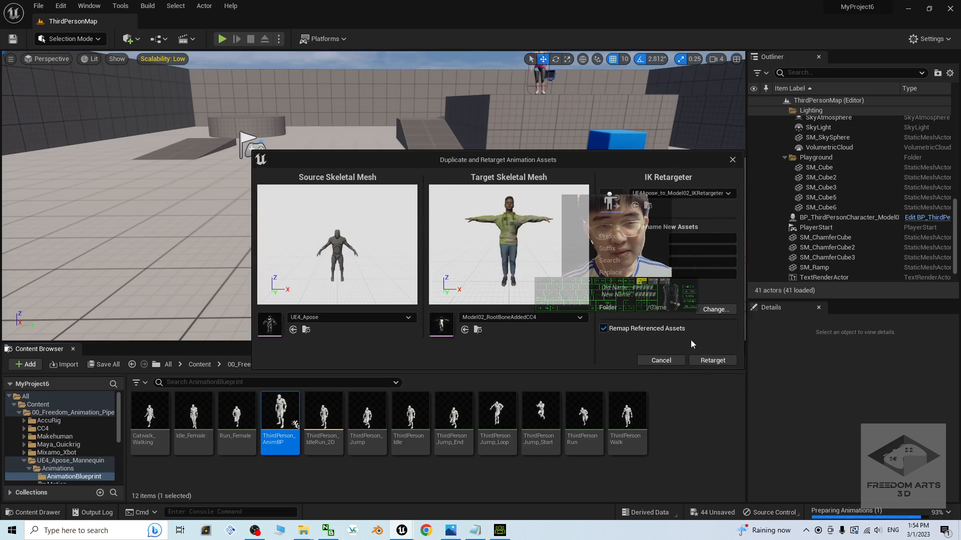
left_click(728, 362)
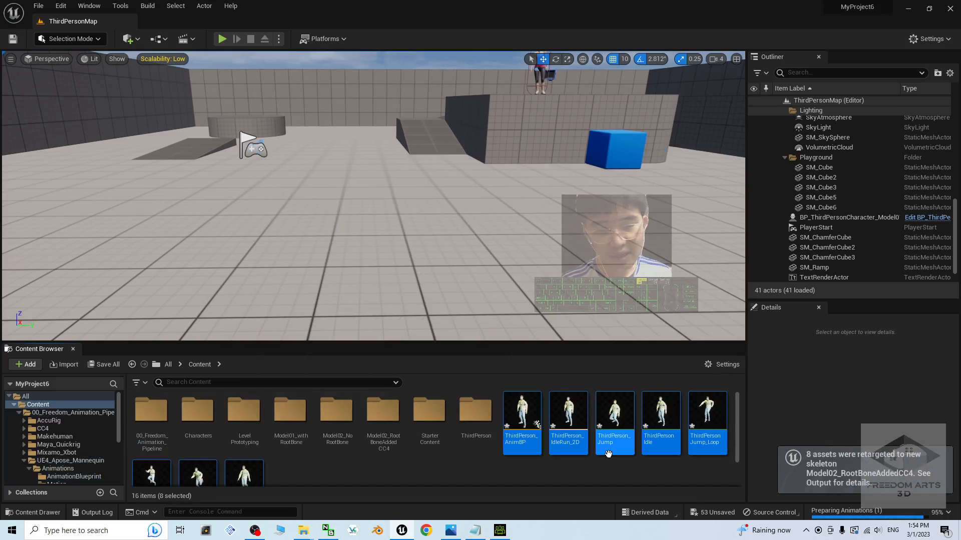
- Rename the retargeted ThirdPerson_AnimBP in the Content folder as ThirdPerson_AnimBP_Model02
left_click(522, 440)
scroll(534, 455, "down", 1)
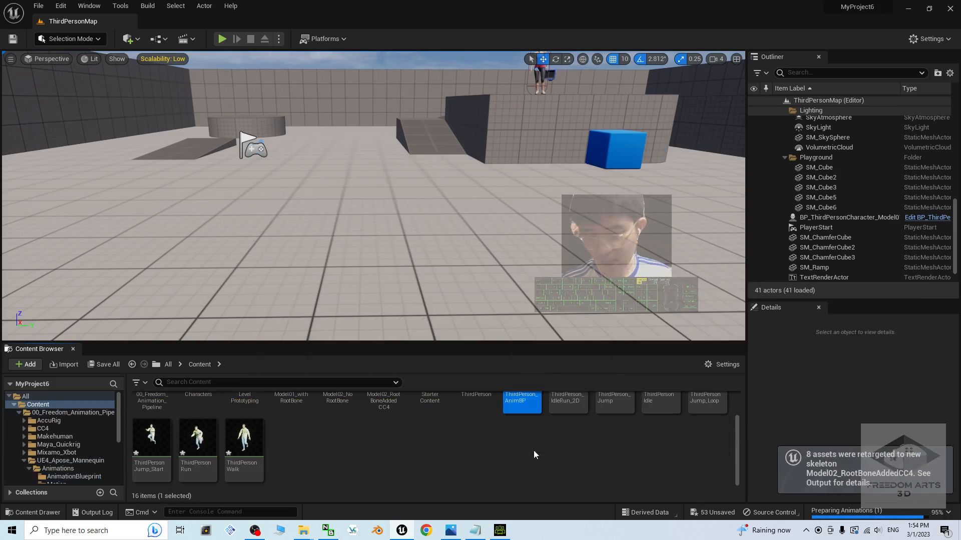
left_click(249, 455, "shift")
scroll(480, 452, "up", 1)
left_click(515, 475)
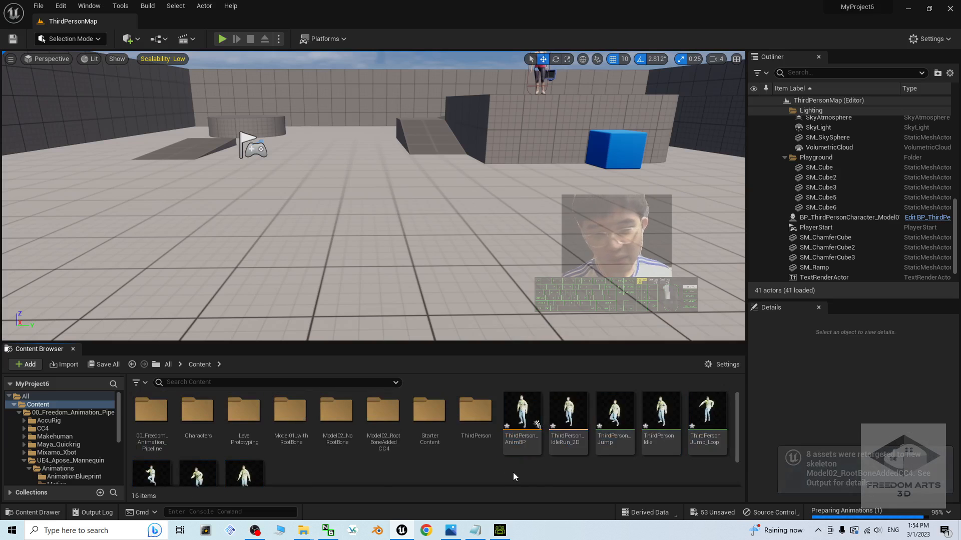
left_click(528, 443)
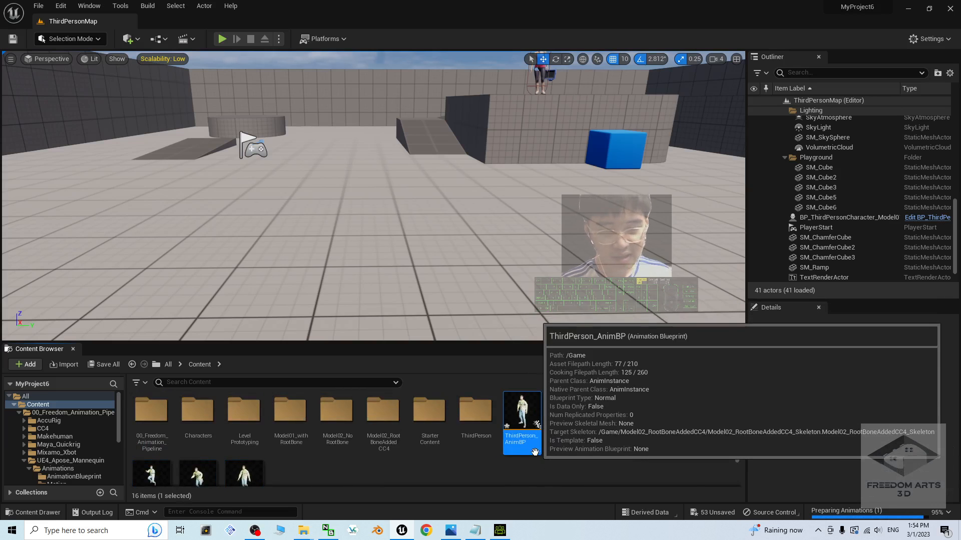
left_click(533, 443)
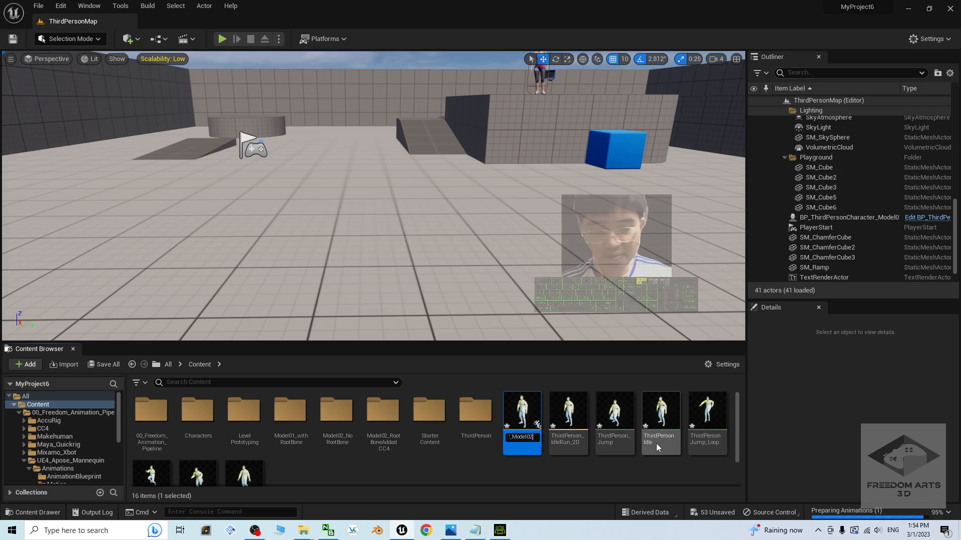
key("Return")
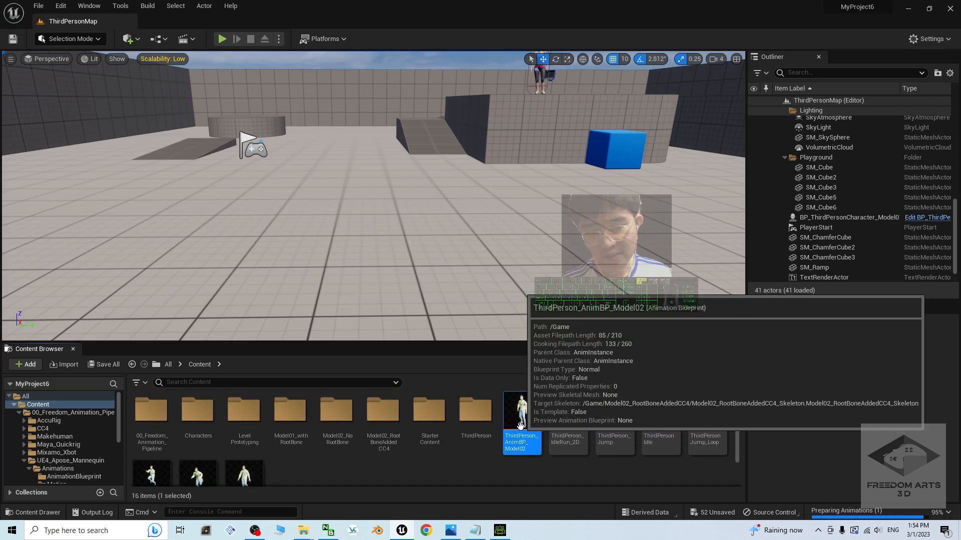
- Move the retargeted assets from ThirdPerson_AnimBP_Model02 through ThirdPerson Walk into the Model02_RootBoneAddedCC4 folder
scroll(520, 426, "down", 1)
left_click(232, 461, "shift")
scroll(431, 450, "up", 1)
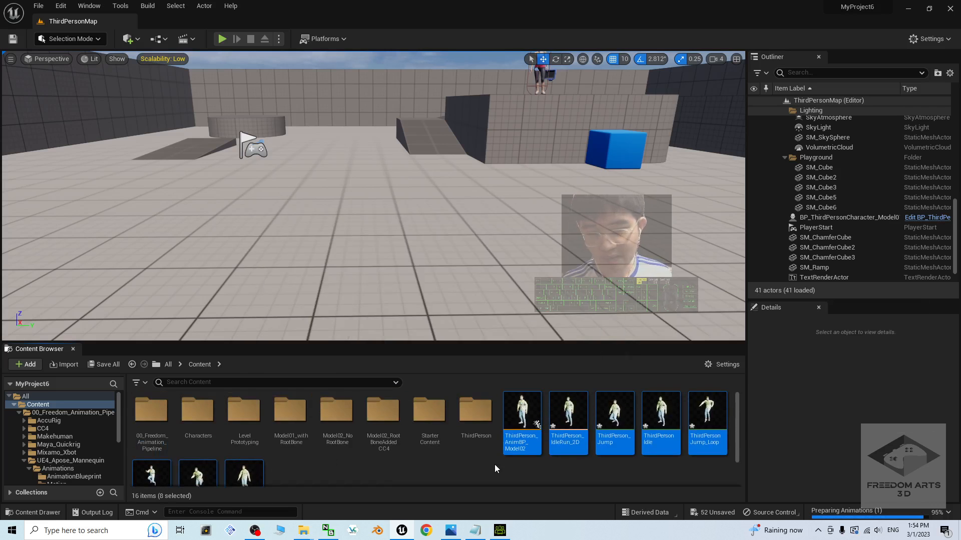
left_click_drag(531, 435, 382, 415)
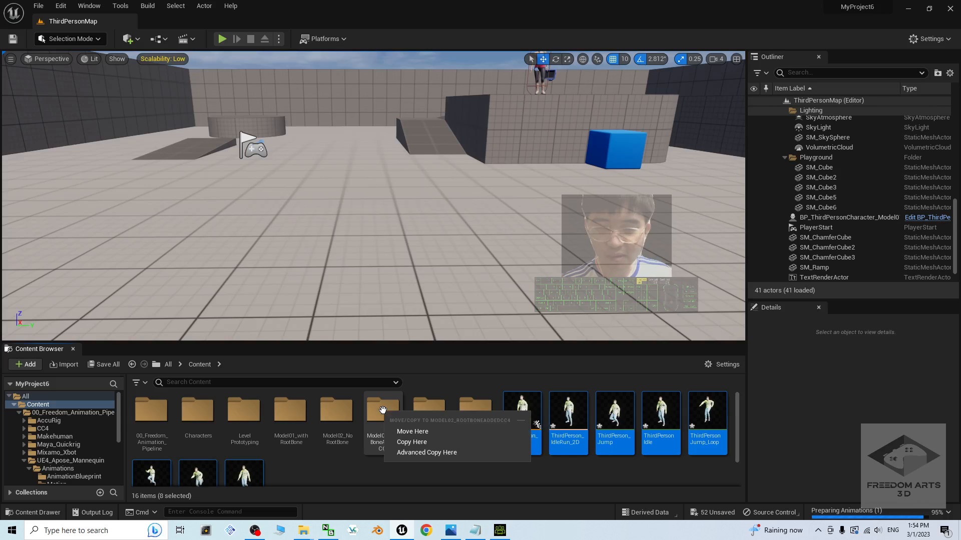
left_click(415, 430)
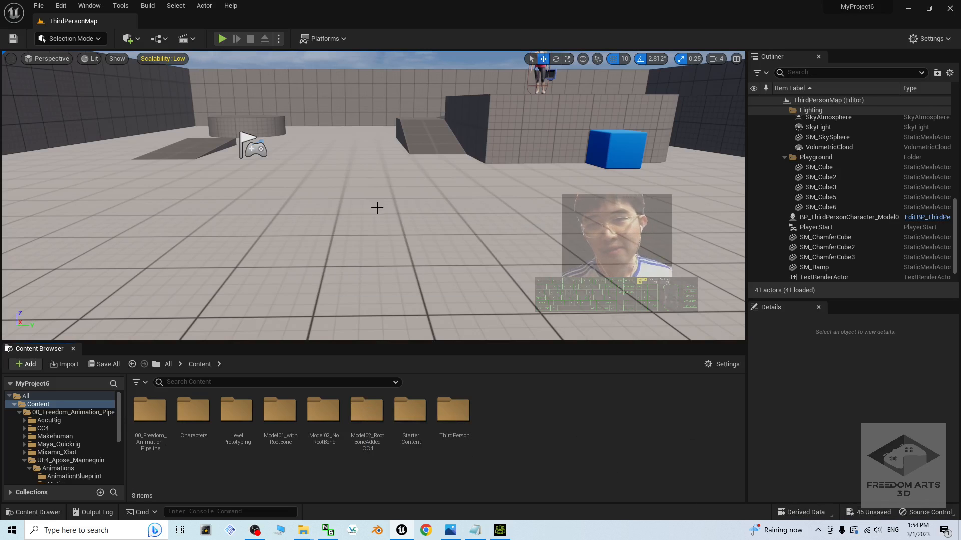
- Duplicate BP_ThirdPersonCharacter in ThirdPerson/Blueprints and name the copy BP_ThirdPersonCharacter_Model02
scroll(378, 208, "down", 3)
scroll(443, 210, "up", 2)
mouse_move(441, 236)
right_mouse_down()
mouse_move(395, 200)
mouse_move(515, 218)
mouse_move(465, 205)
mouse_move(488, 222)
mouse_move(456, 201)
mouse_move(415, 250)
mouse_move(445, 202)
mouse_move(435, 245)
mouse_move(453, 223)
right_mouse_up()
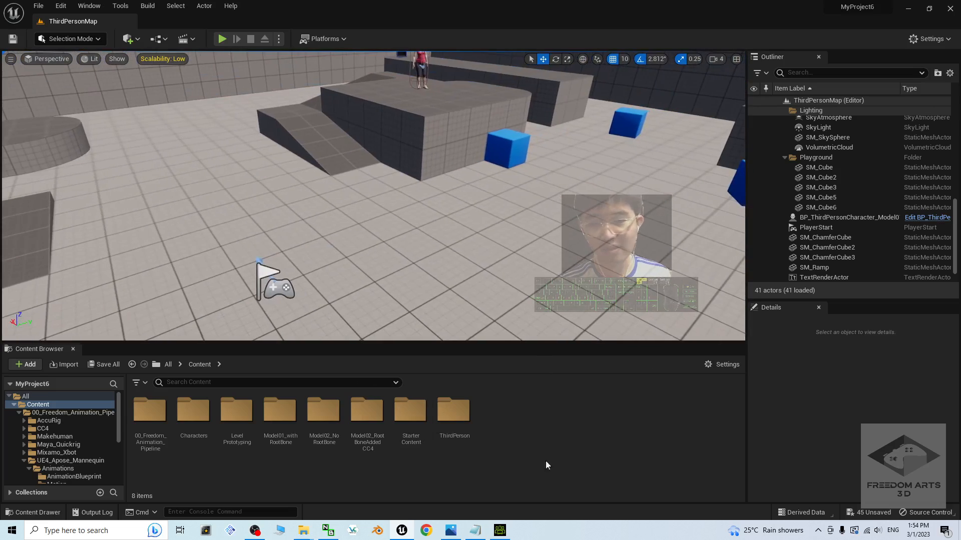
double_click(463, 406)
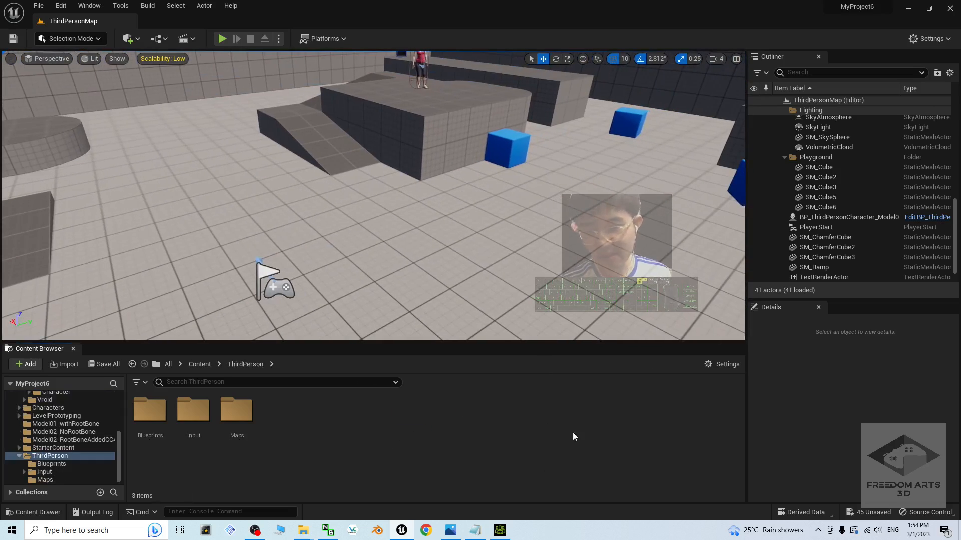
double_click(149, 410)
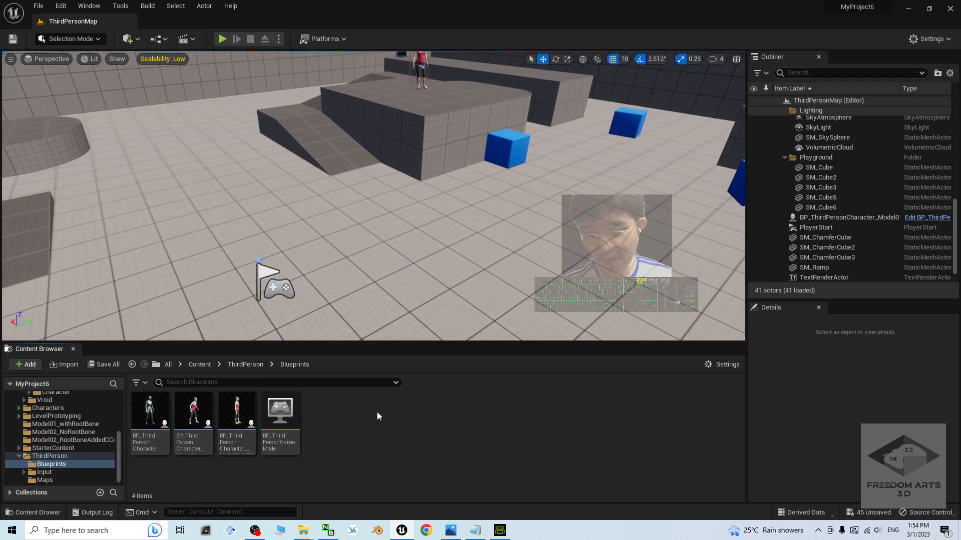
right_click(145, 421)
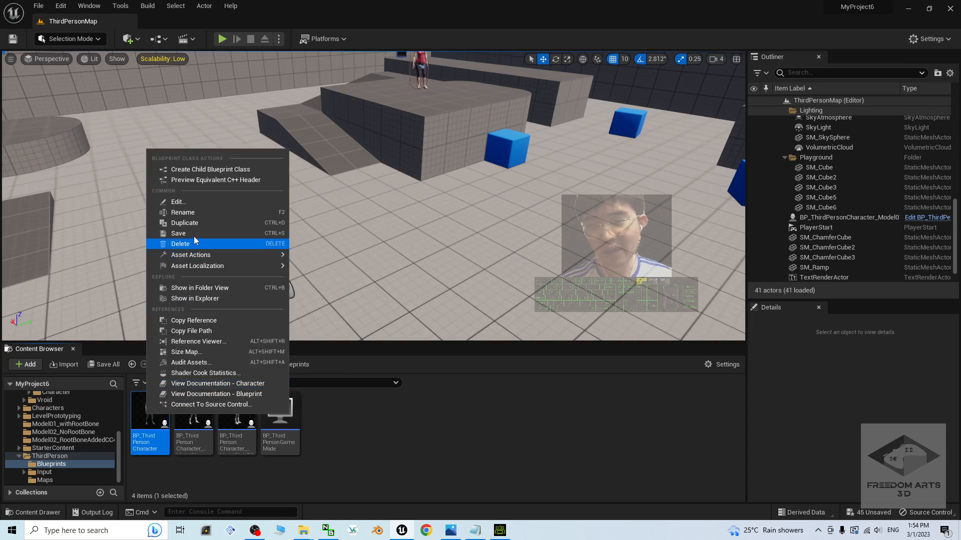
left_click(198, 222)
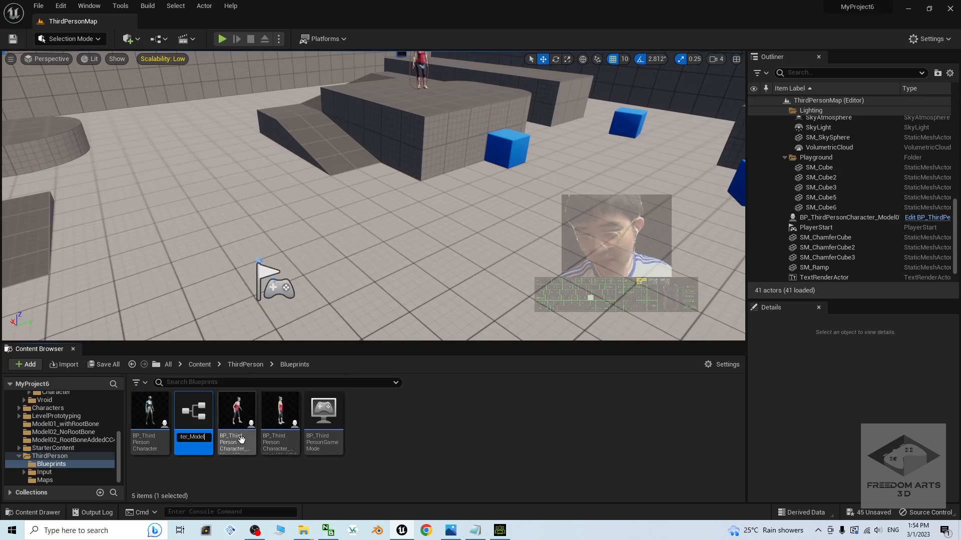
key("Return")
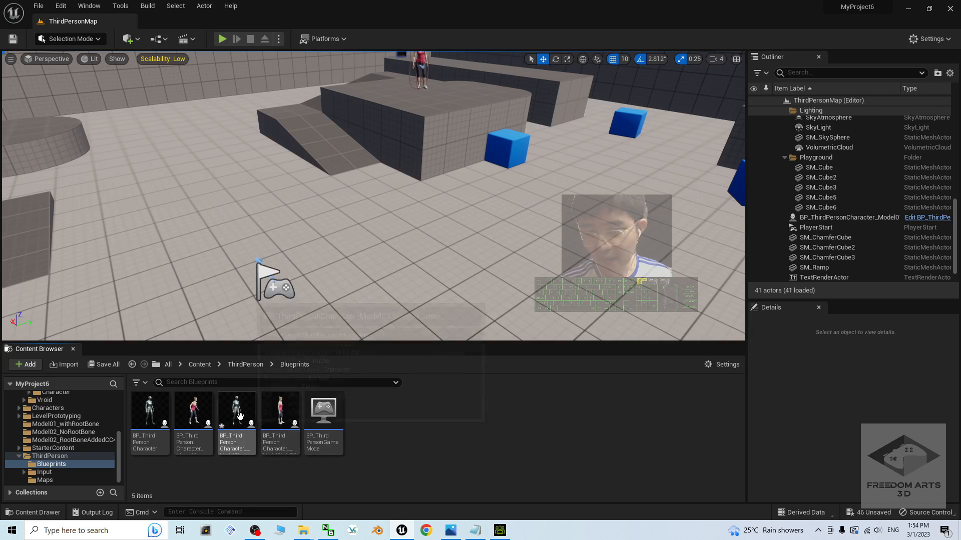
- Open BP_ThirdPersonCharacter_Model02 and set its Mesh component's skeletal mesh asset to Model02_RootBoneAddedCC4
double_click(238, 414)
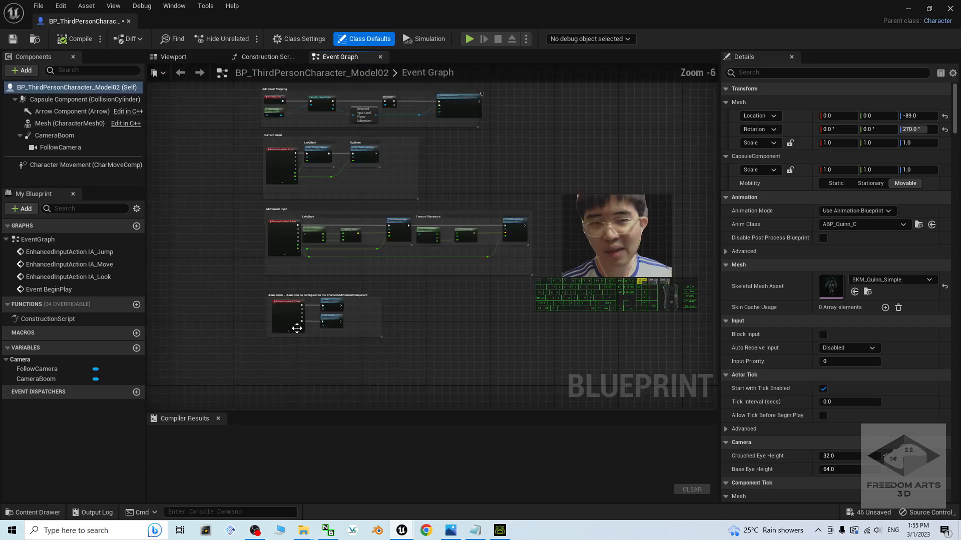
left_click(70, 123)
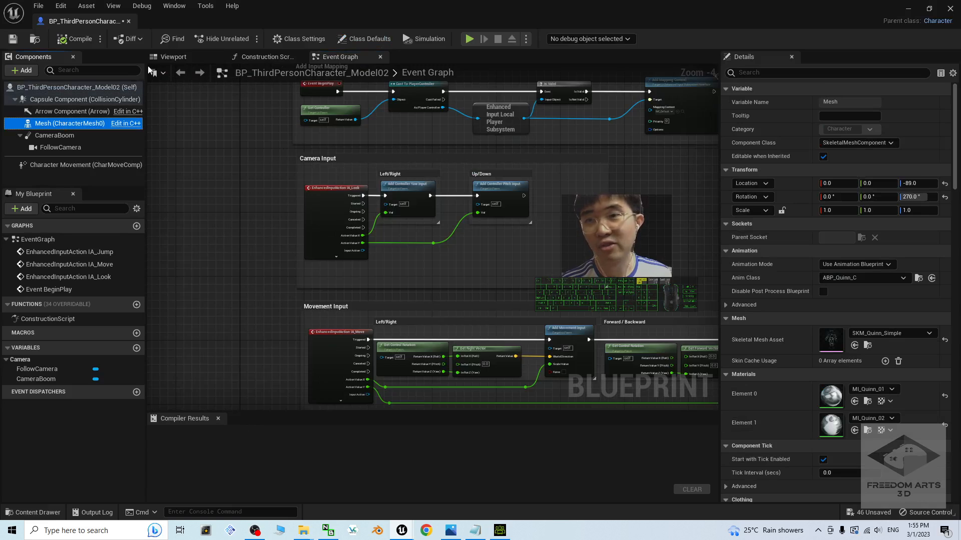
left_click(169, 60)
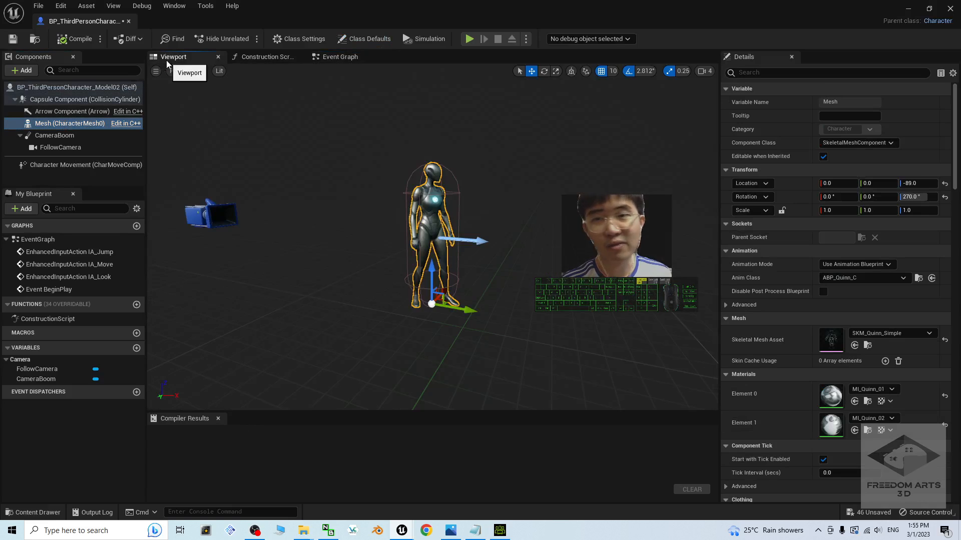
left_click(898, 334)
scroll(886, 261, "up", 2)
scroll(882, 248, "up", 2)
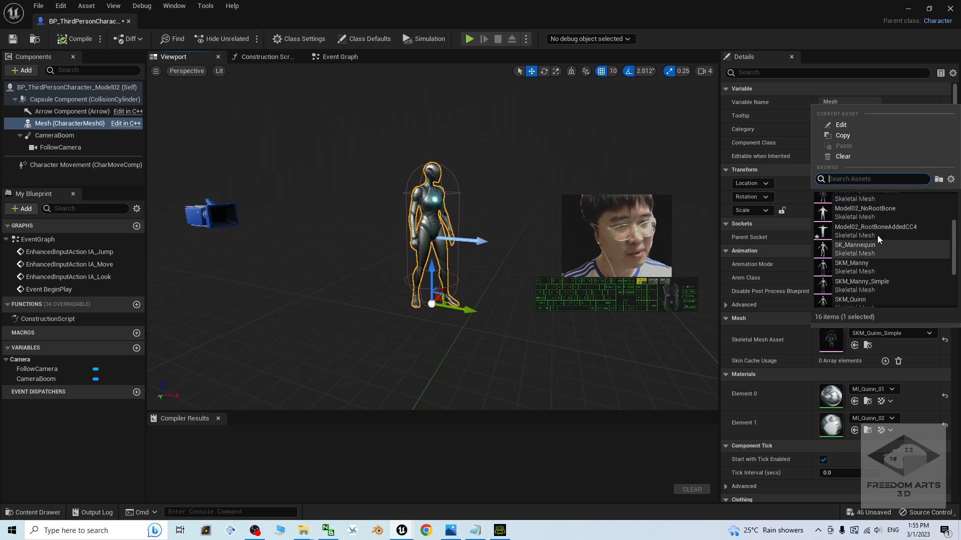
mouse_move(877, 231)
left_click(913, 229)
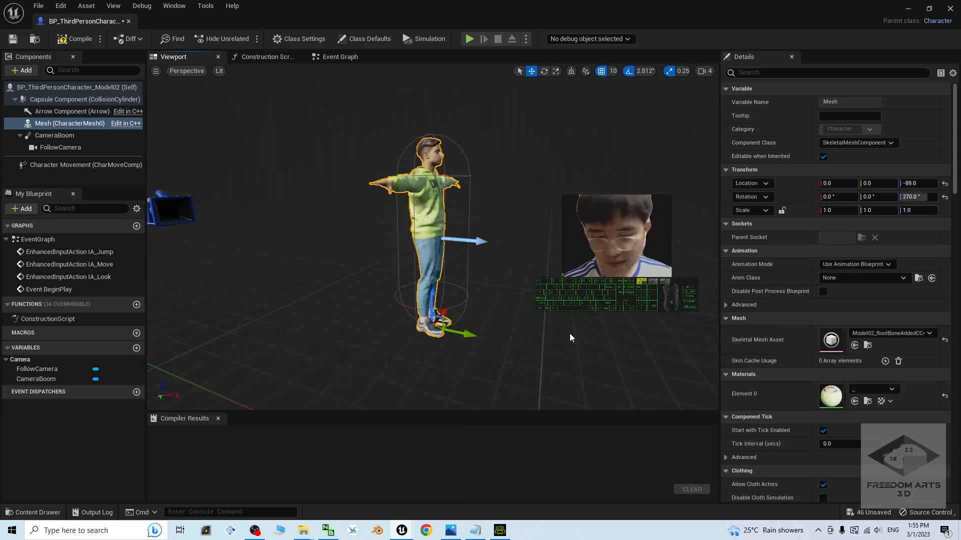
left_click_drag(570, 334, 567, 357, "alt")
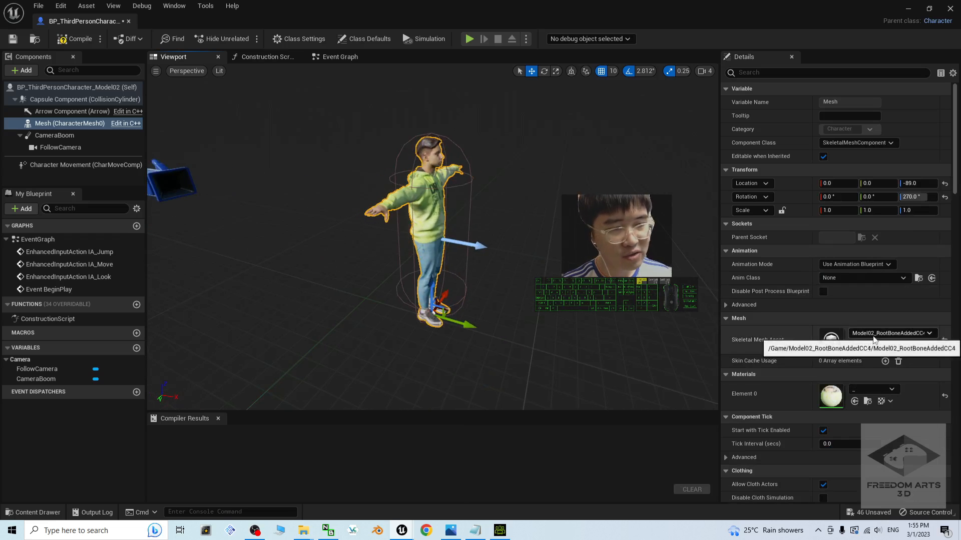
- Set the Mesh component's Anim Class to ThirdPerson_AnimBP_Model02 and compile the character blueprint
left_click(842, 280)
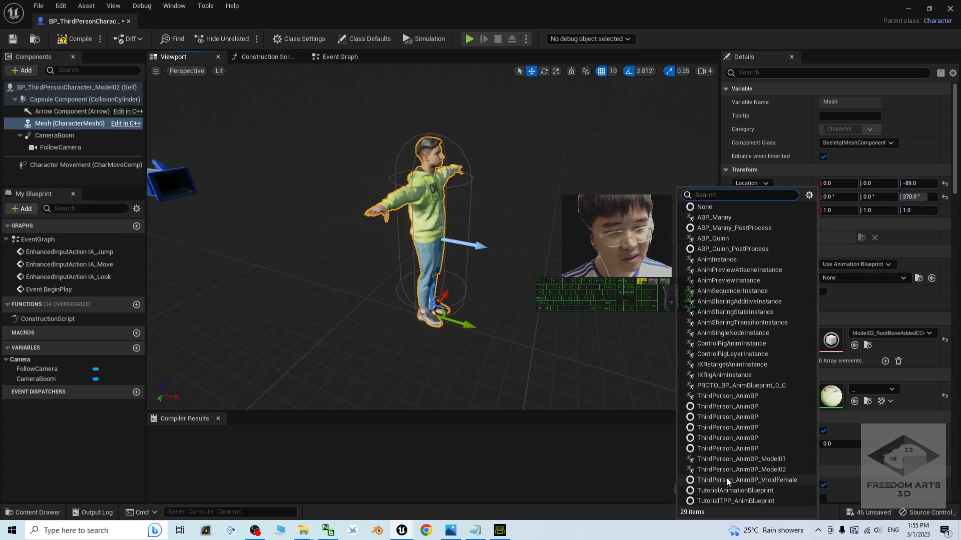
left_click(776, 470)
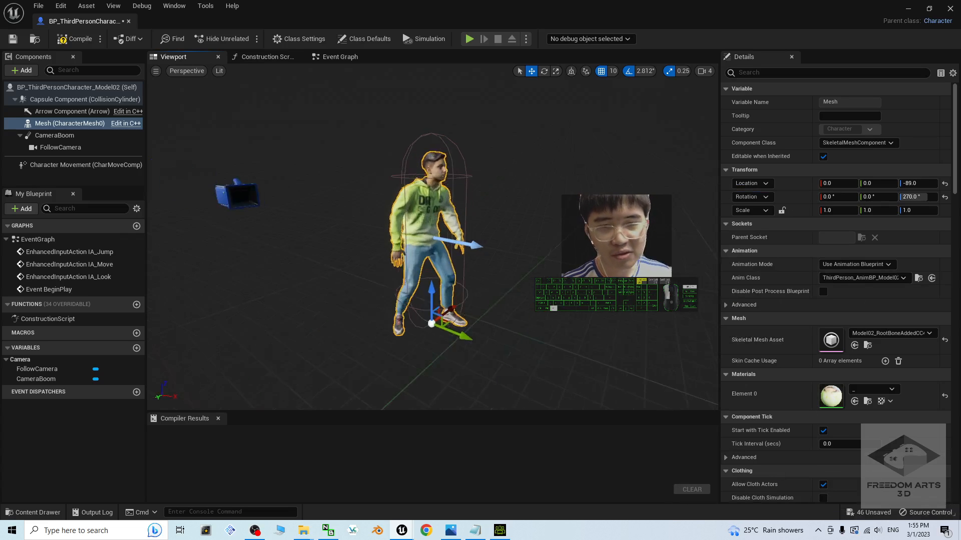
left_click(70, 38)
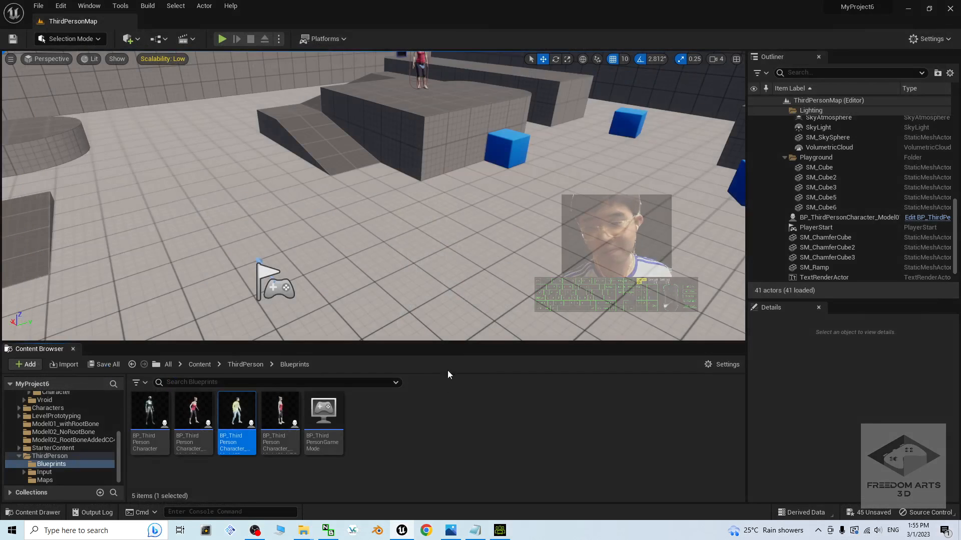
- Set the Default Pawn Class in BP_ThirdPersonGameMode to BP_ThirdPersonCharacter_Model02 and close the game mode
double_click(327, 415)
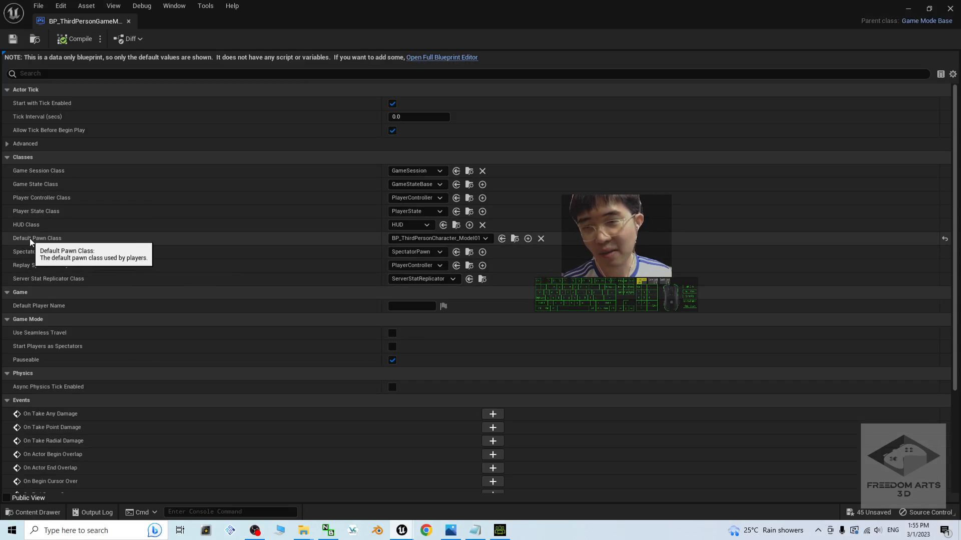
left_click(448, 238)
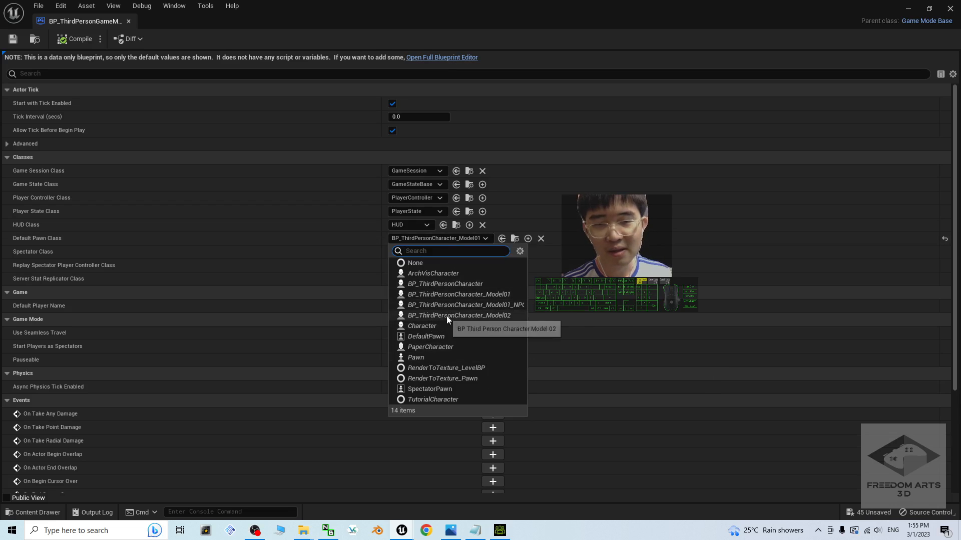
left_click(488, 315)
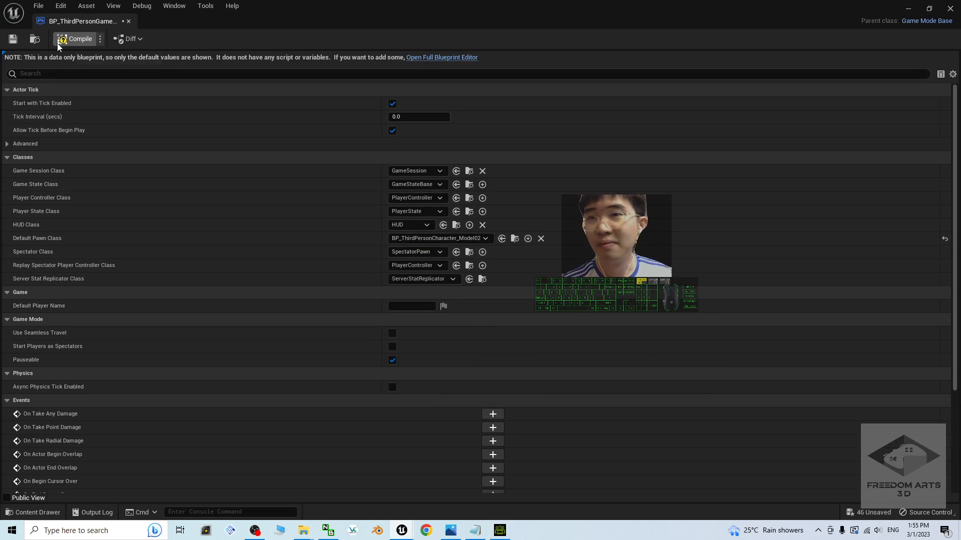
left_click(949, 8)
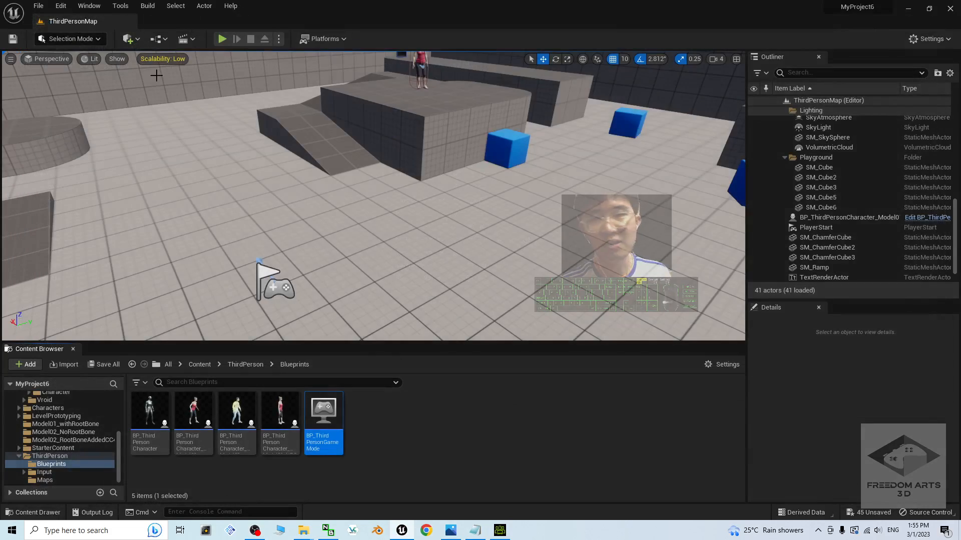
- Play-test the level with the Model02 player by running and jumping around the ramps and blue cubes, and stop the session
left_click(222, 38)
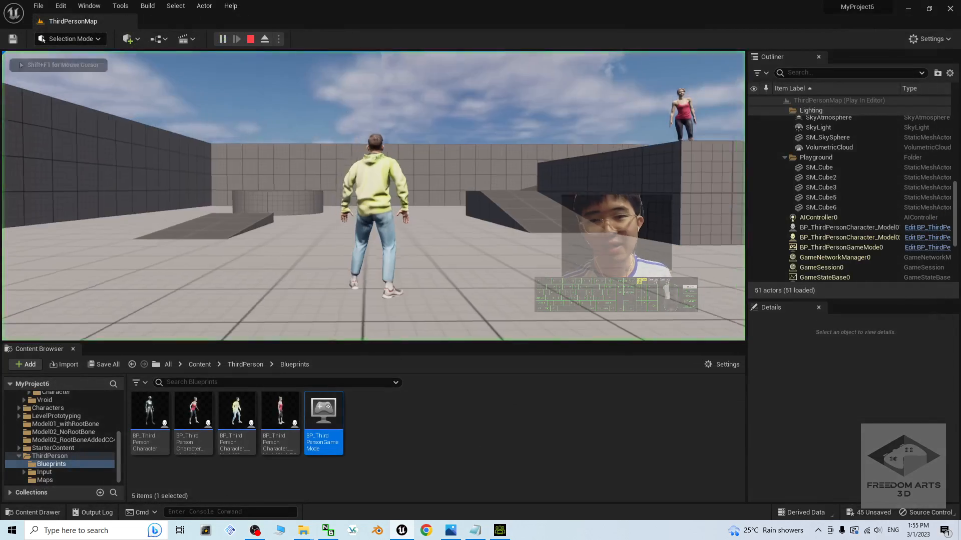
key("s")
key("d")
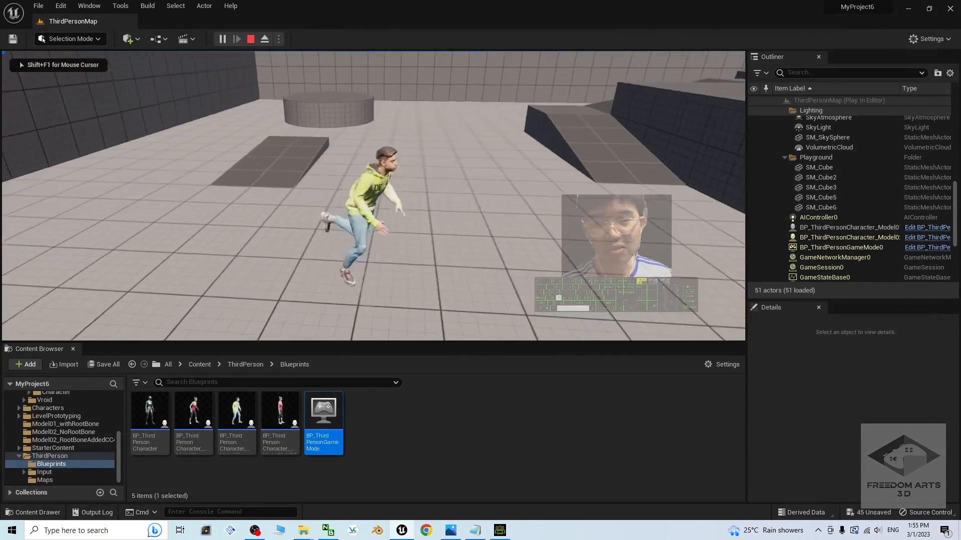
key("w")
key("a")
key("space")
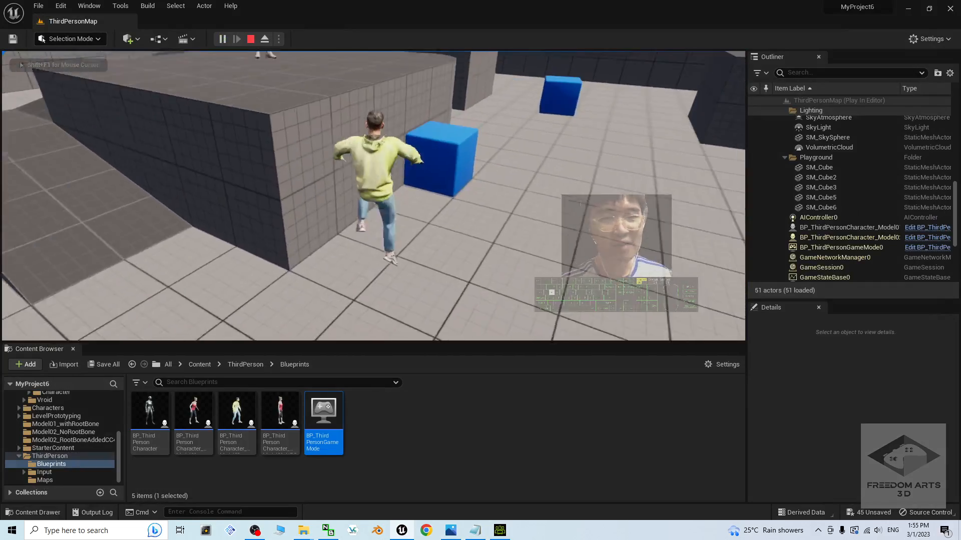
key("d")
key("space")
key("a")
key("w")
key("space")
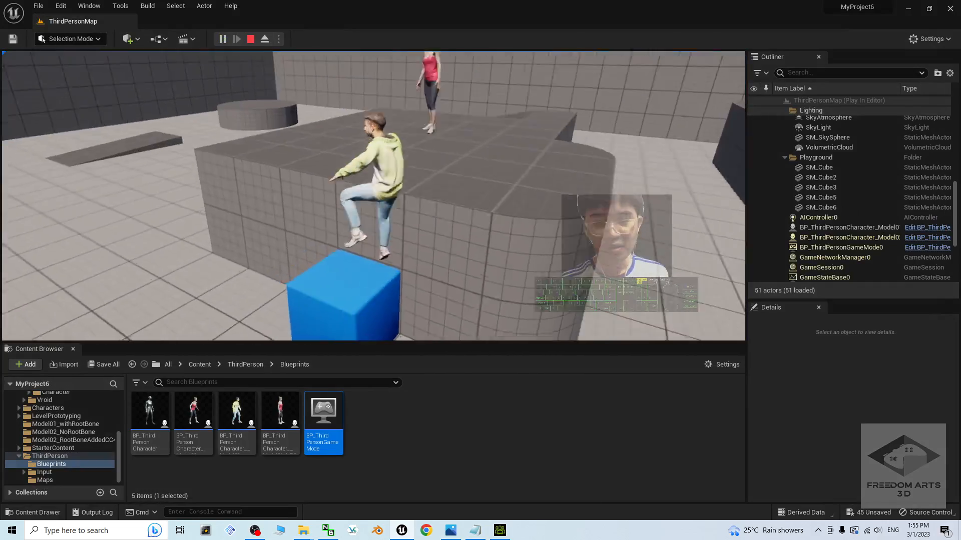
key("s")
key("space")
key("Escape")
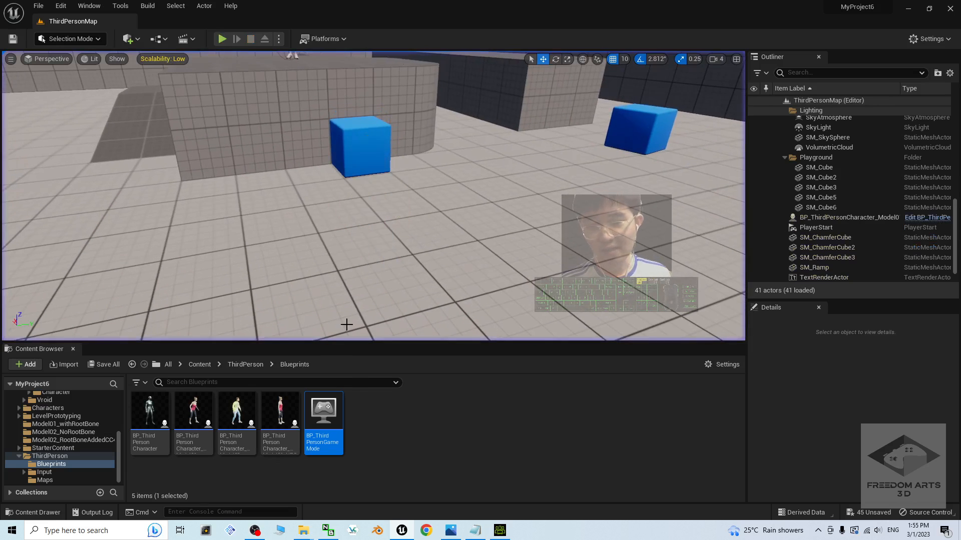
- Duplicate BP_ThirdPersonCharacter_Model02 in the Blueprints folder and name the copy BP_ThirdPersonCharacter_Model02_NPC
left_click(454, 467)
right_click(292, 427)
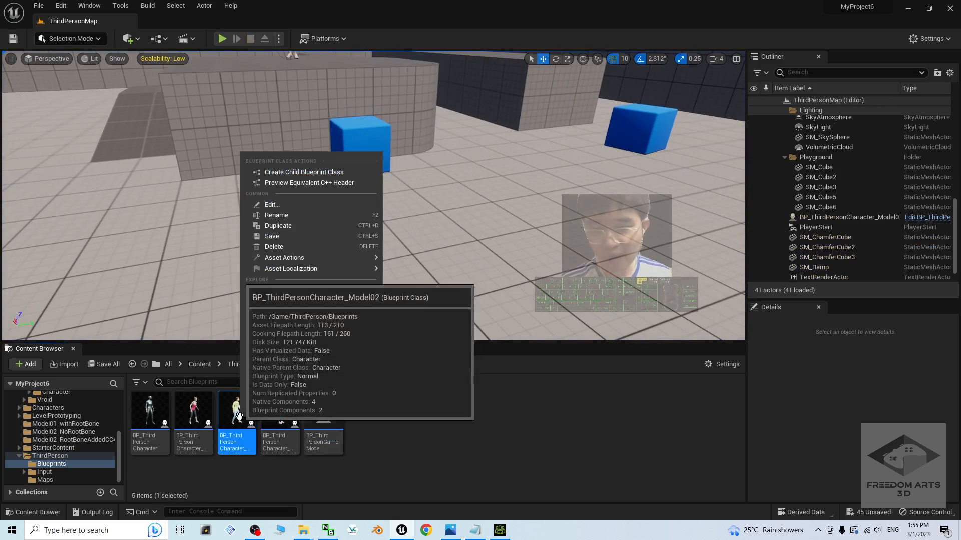
left_click(299, 218)
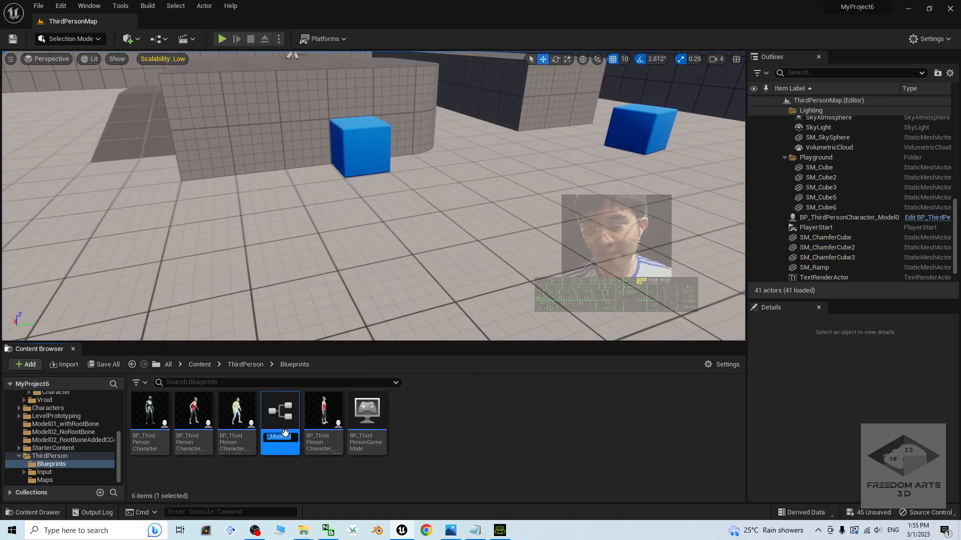
type("2")
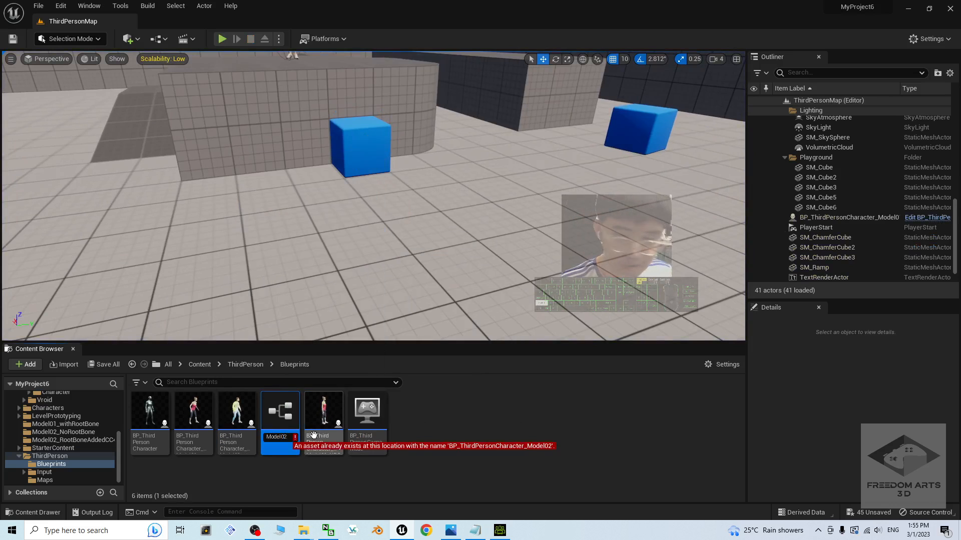
type("_NP")
key("Return")
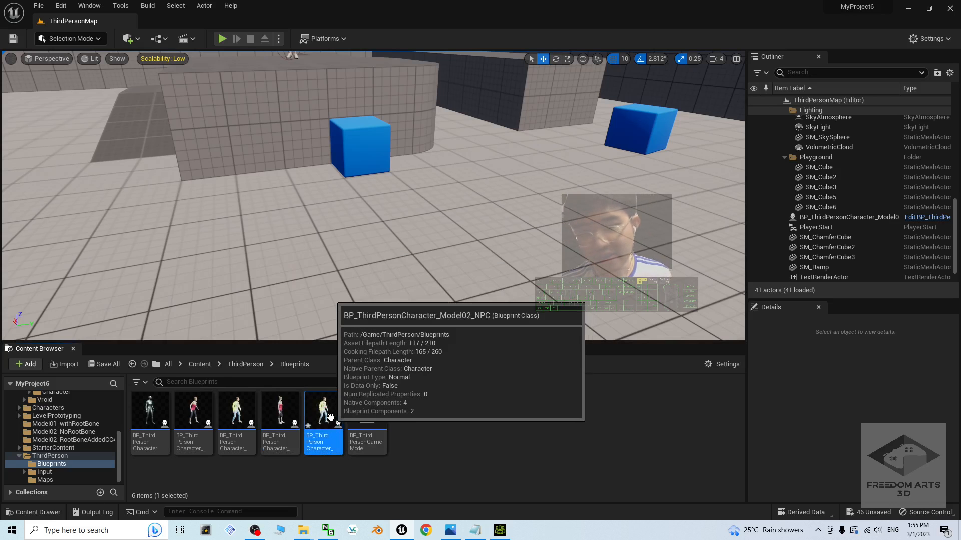
- Open BP_ThirdPersonCharacter_Model02_NPC, look over its event graph down to the jump input group, and compile, save and close the blueprint
double_click(325, 413)
scroll(486, 230, "up", 2)
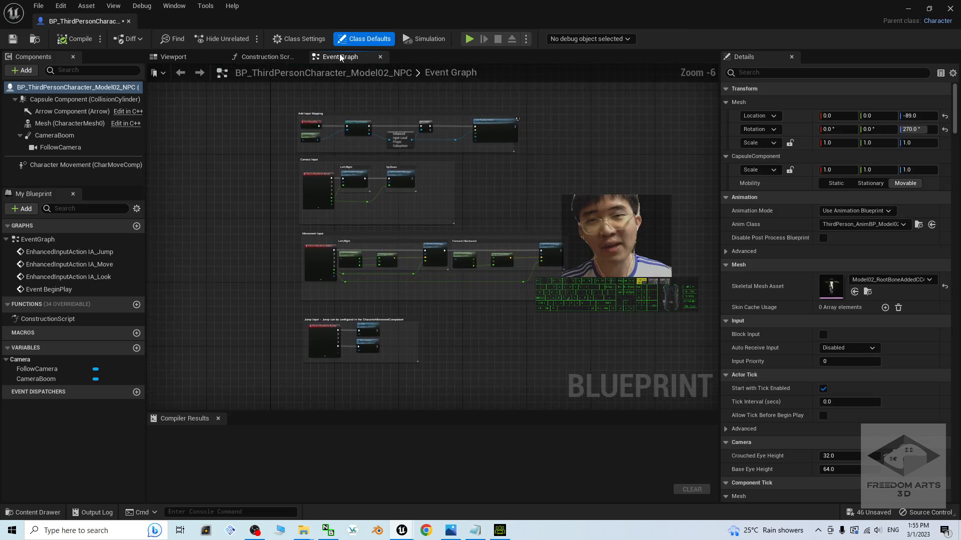
scroll(478, 335, "up", 3)
right_click_drag(432, 319, 590, 147)
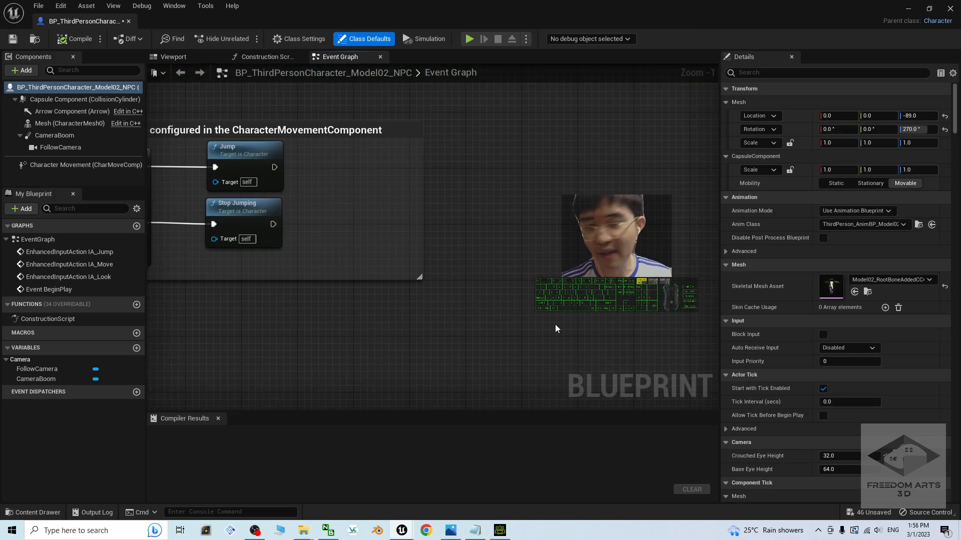
left_click_drag(453, 344, 621, 293)
right_click_drag(379, 341, 647, 290)
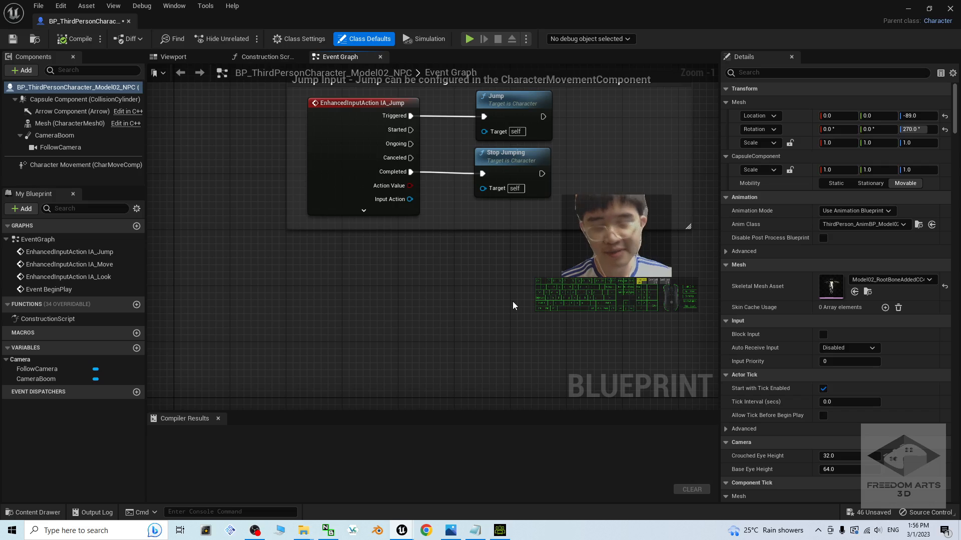
left_click(71, 40)
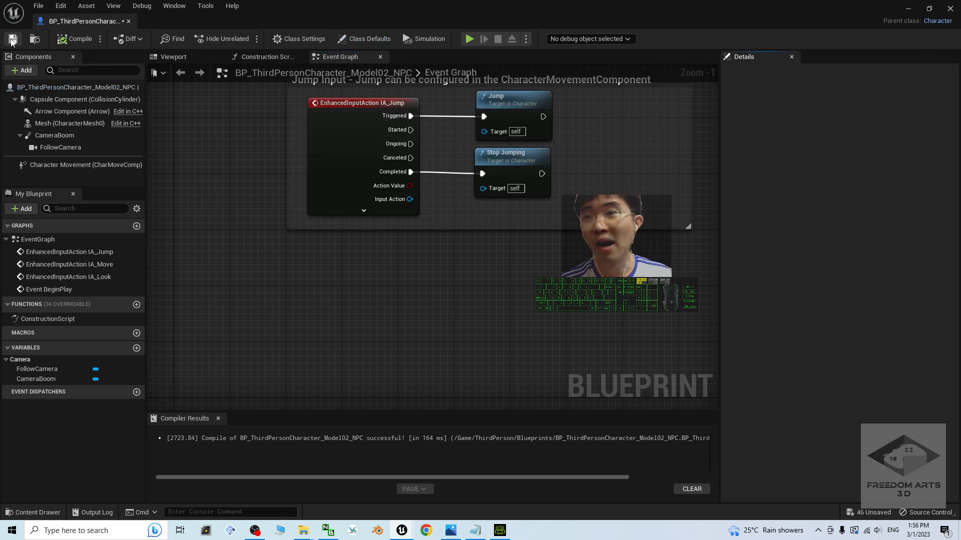
left_click(951, 8)
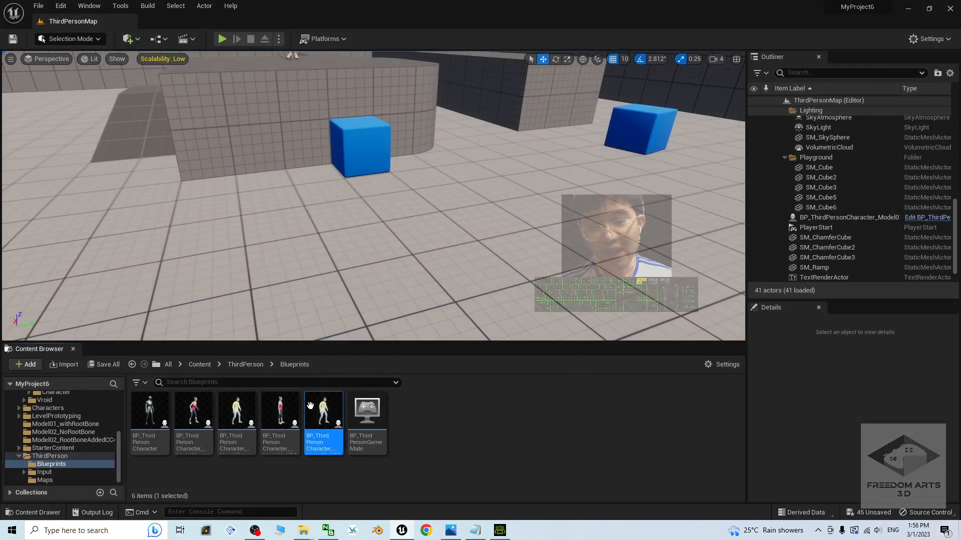
- Place BP_ThirdPersonCharacter_Model02_NPC on the floor beside the farther blue cube at about (810, 2510, 90) and rotate it about -84.4° around Z
left_click_drag(669, 196, 667, 206)
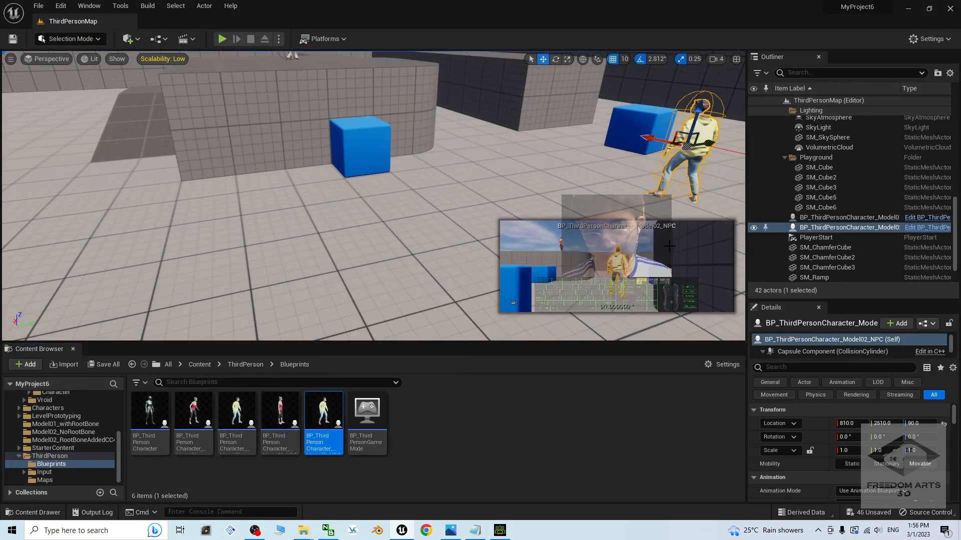
key("e")
left_click_drag(684, 159, 220, 66)
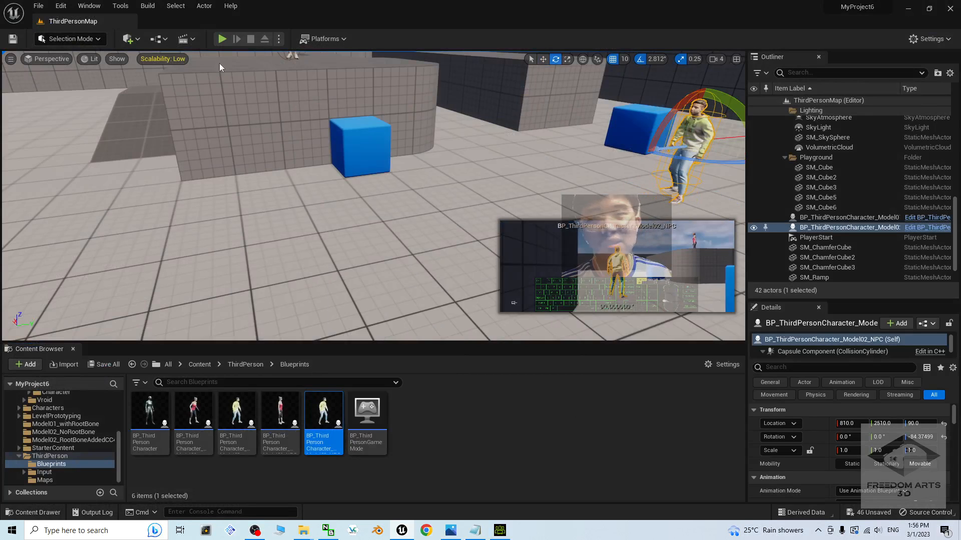
- Play-test the level by running the player up to the placed Model02 NPC and the female NPC on the platform, and stop the session
left_click(222, 39)
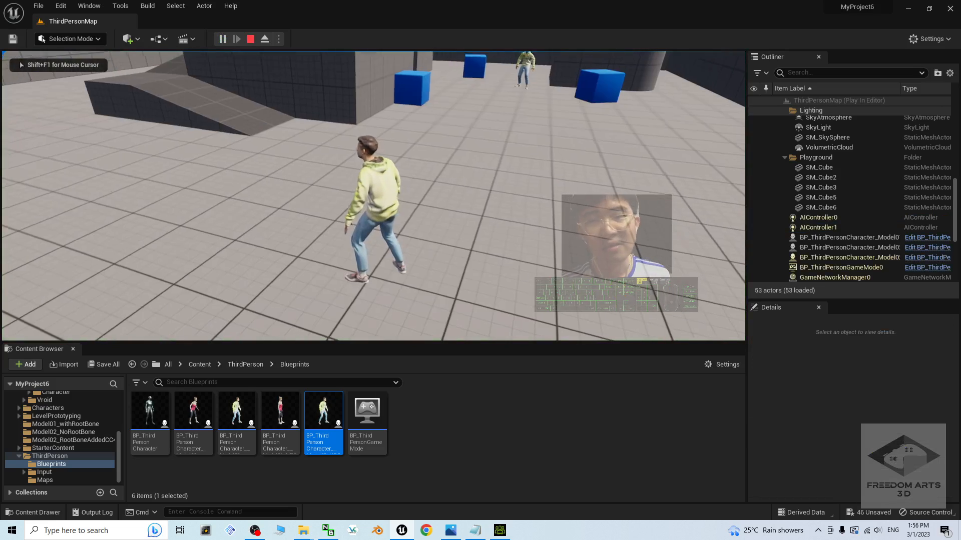
key("w")
key("space")
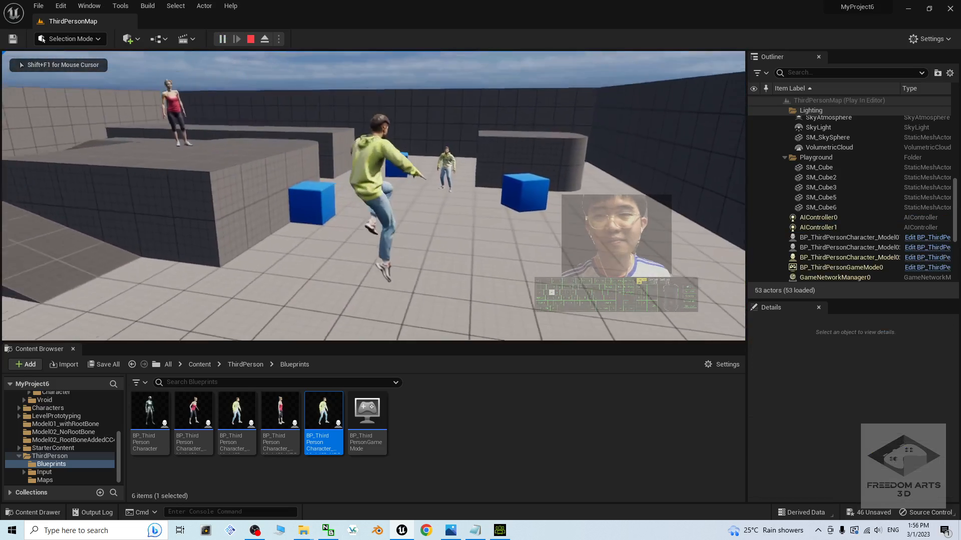
key("w")
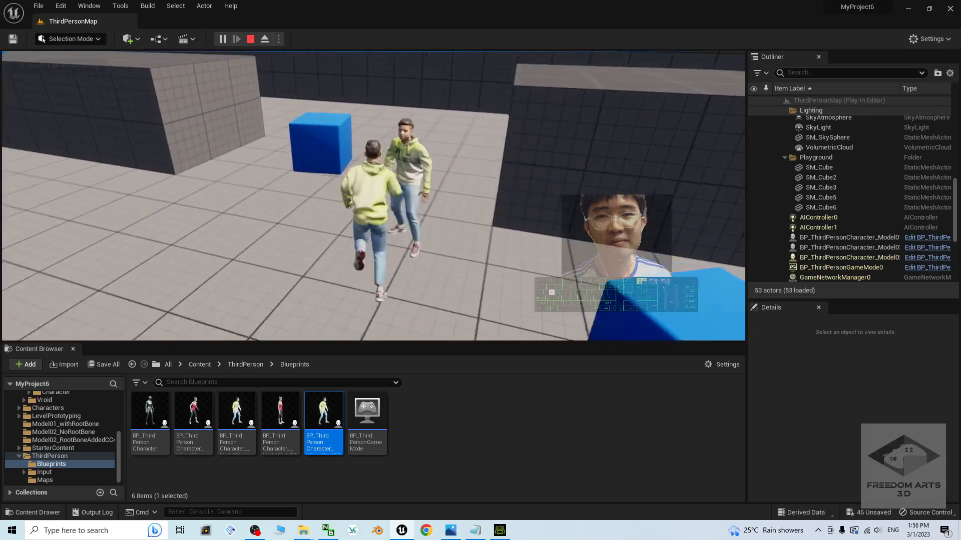
key("s")
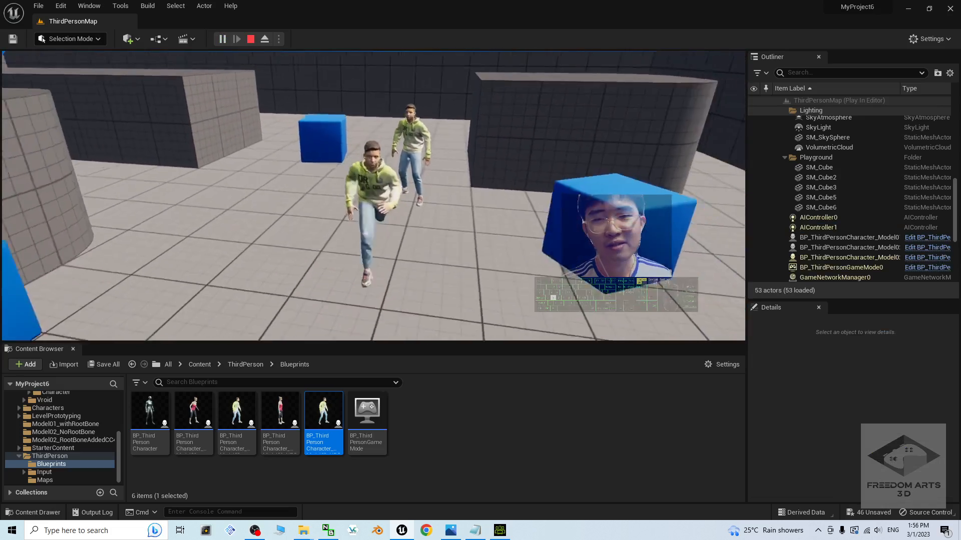
key("a")
key("w")
key("space")
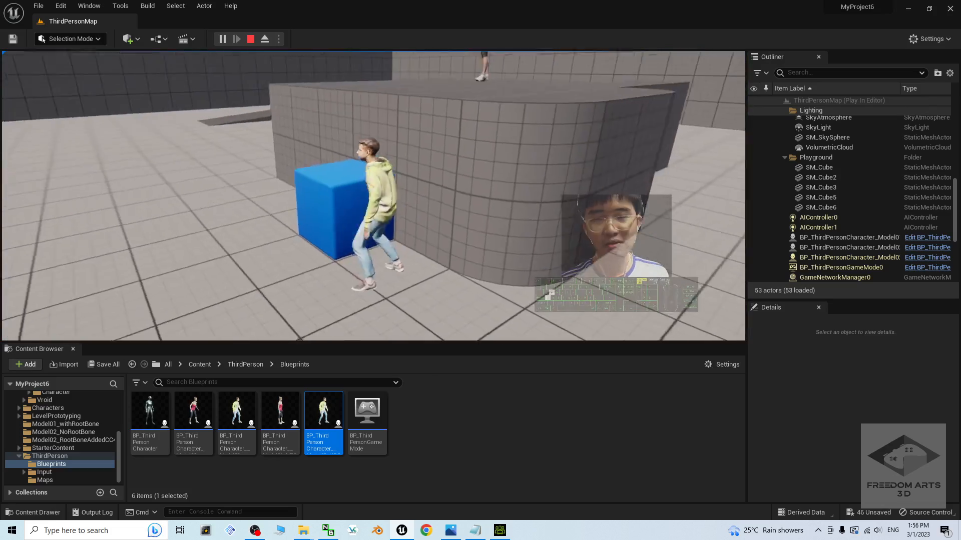
key("d")
key("space")
key("w")
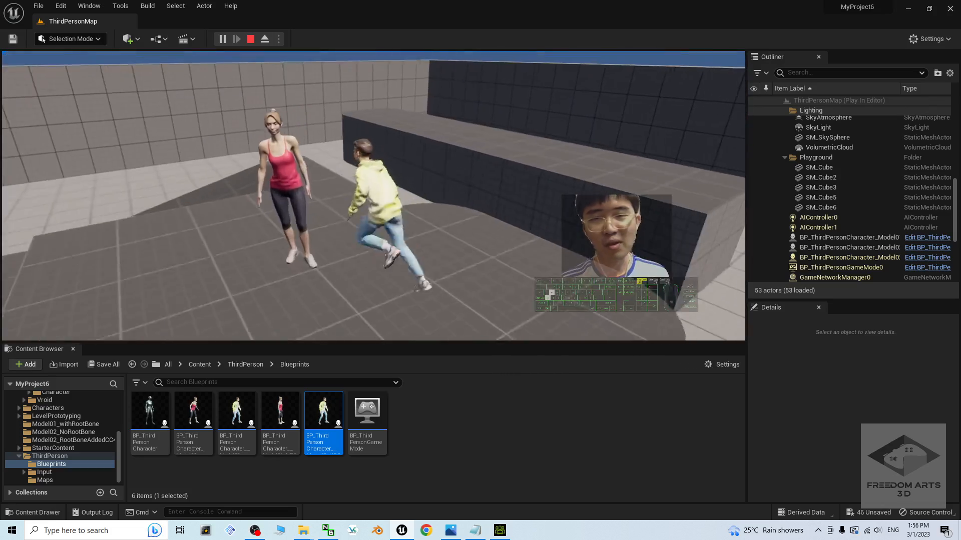
key("s")
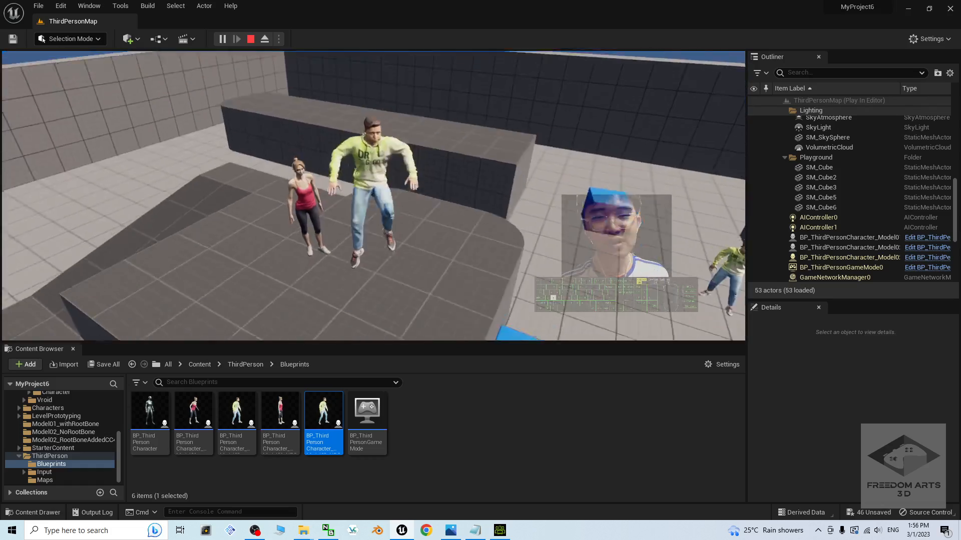
key("space")
key("a")
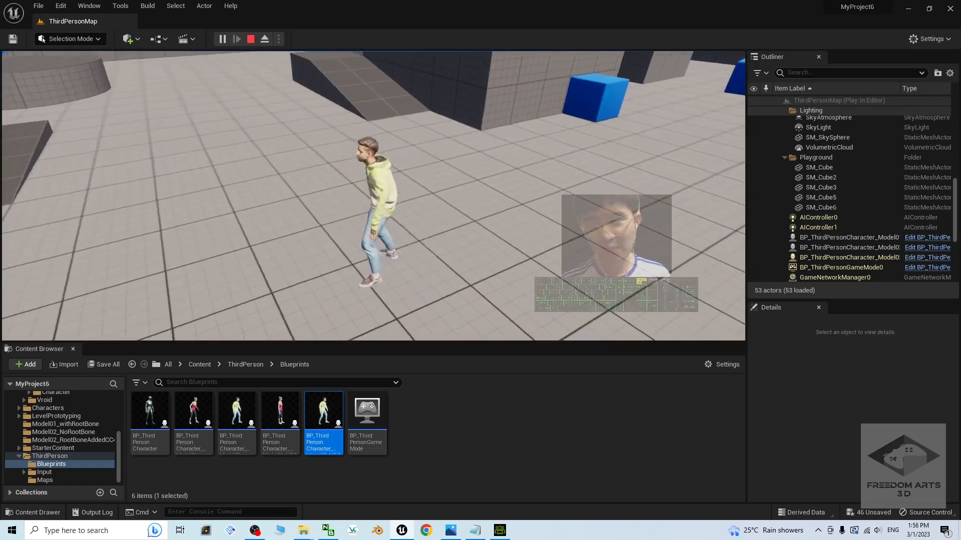
key("Escape")
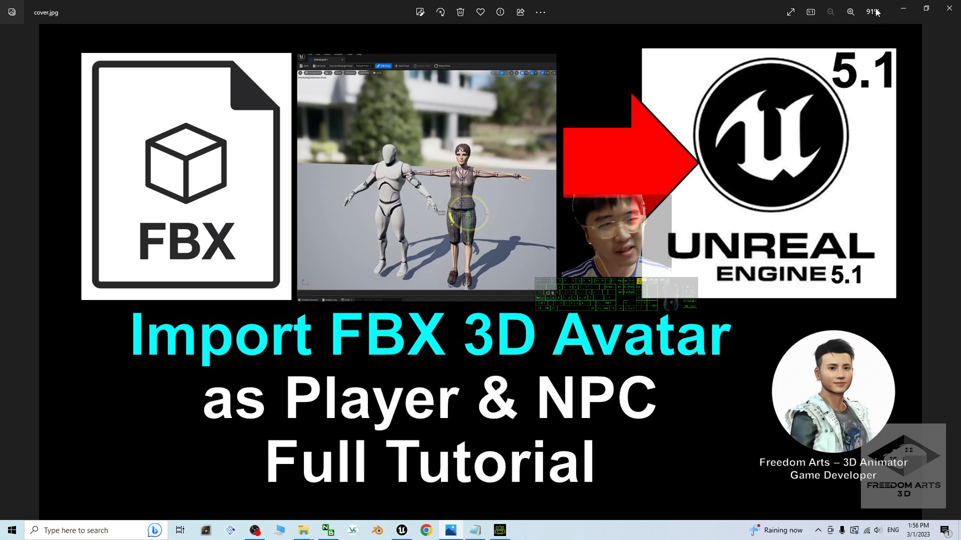
- Return to Unreal Editor and play-test the player's running and jumping around both NPCs, the platforms and the blue cubes, ending the session
left_click(412, 531)
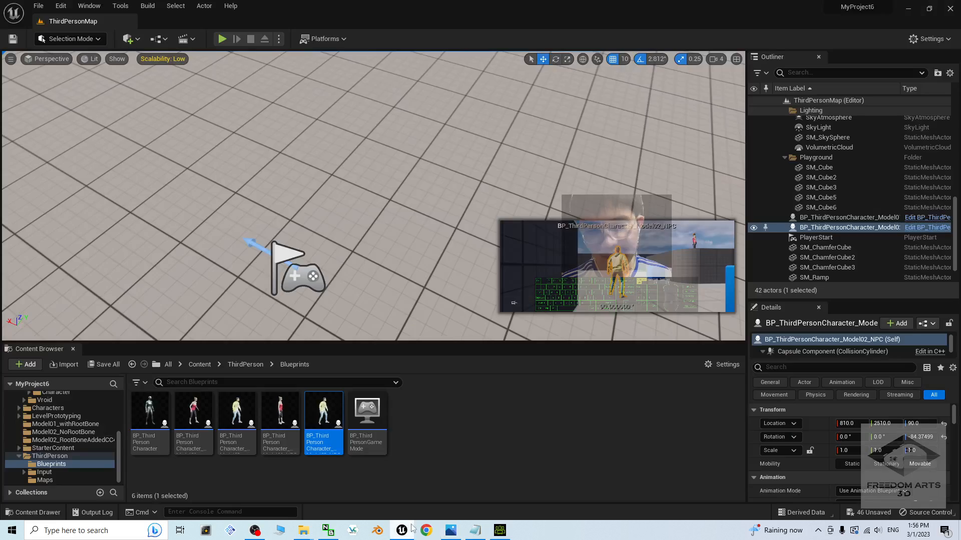
left_click(222, 38)
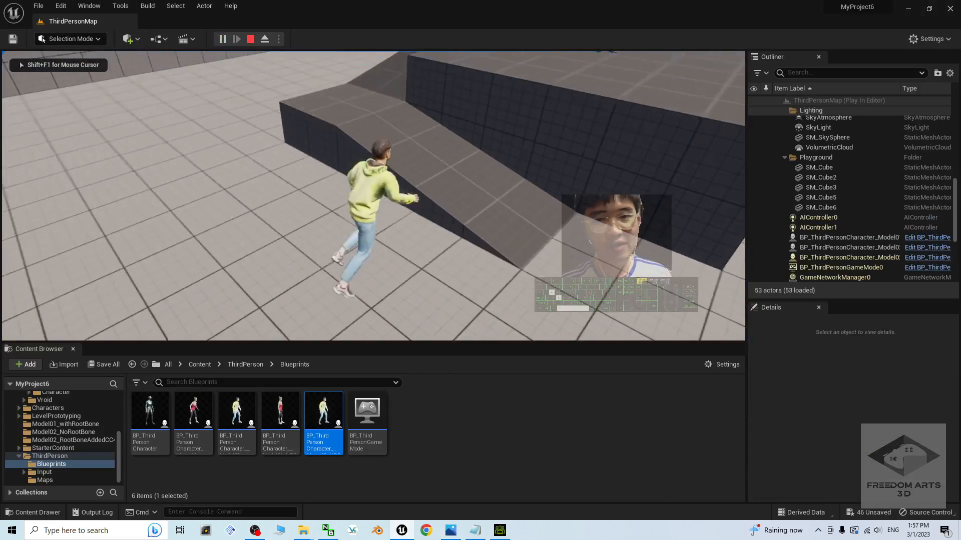
key("d")
key("space")
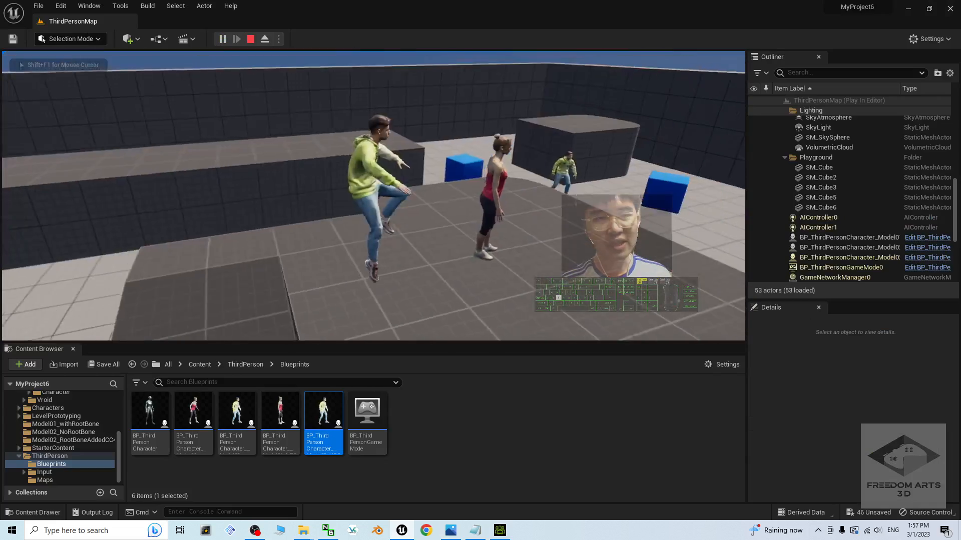
key("s")
key("d")
key("s")
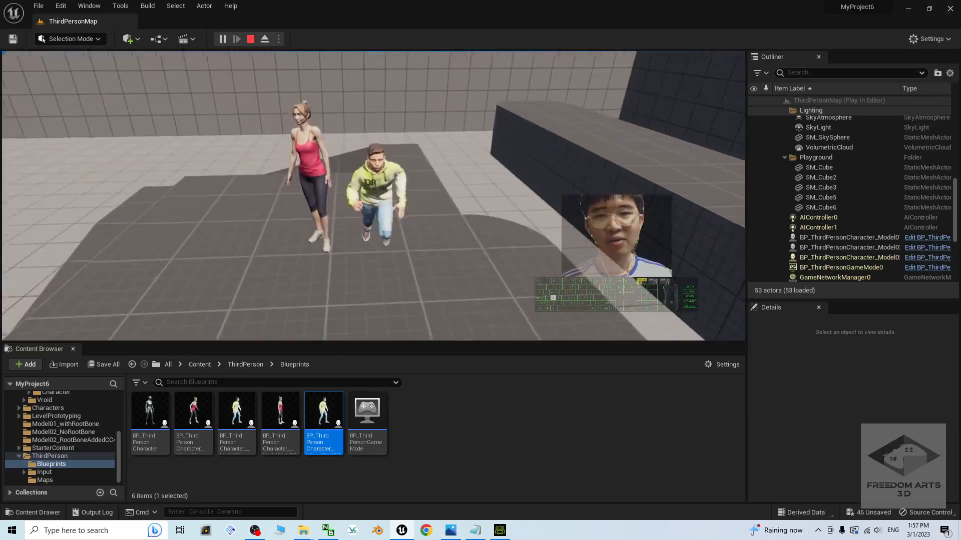
key("w")
key("space")
key("a")
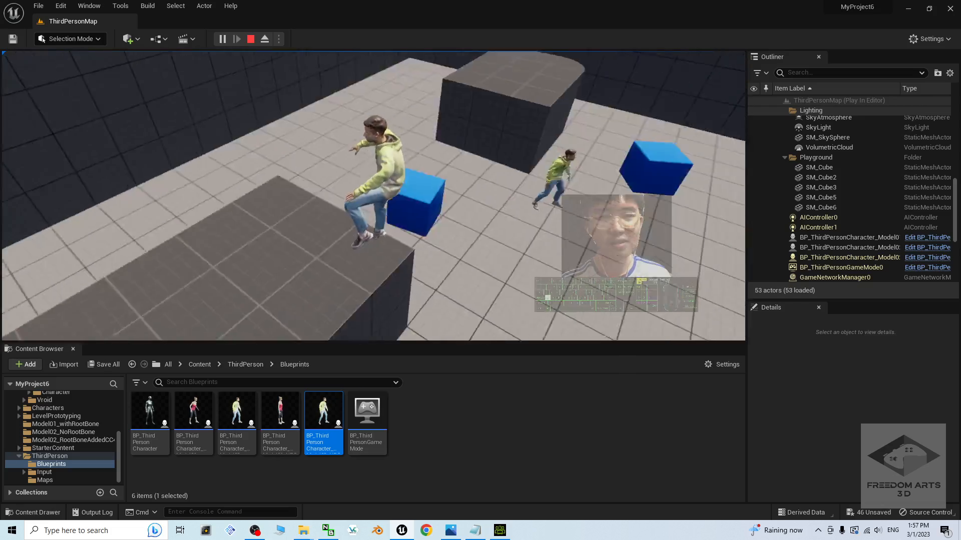
key("s")
key("w")
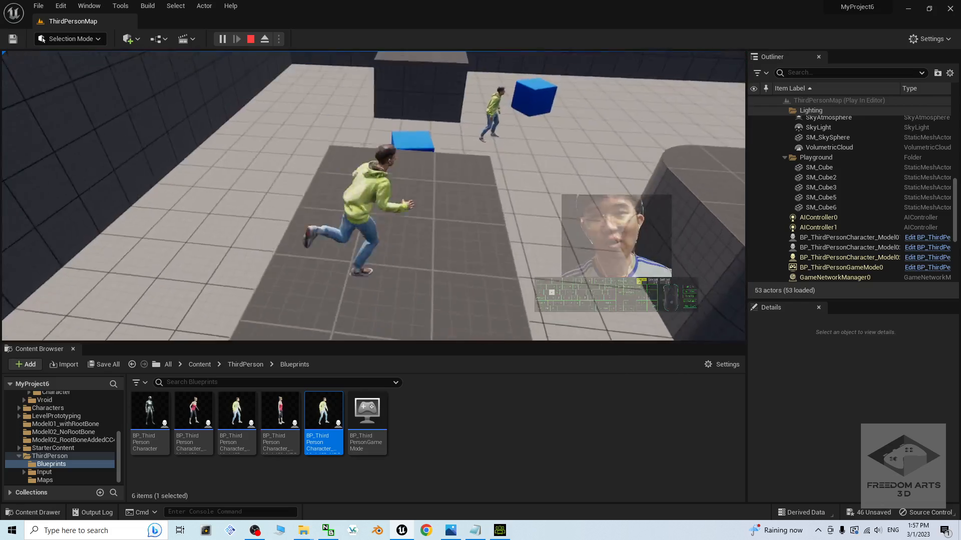
key("space")
key("d")
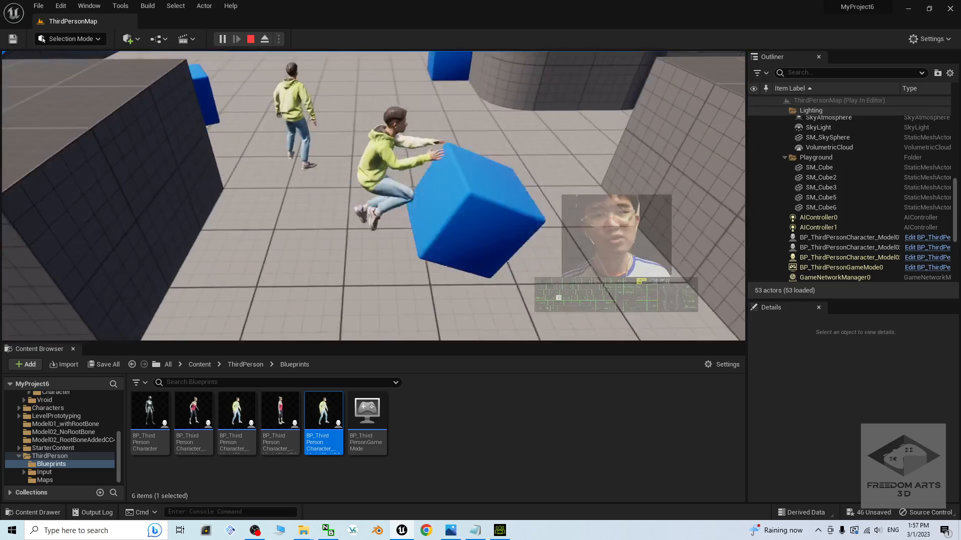
key("w")
key("space")
key("w")
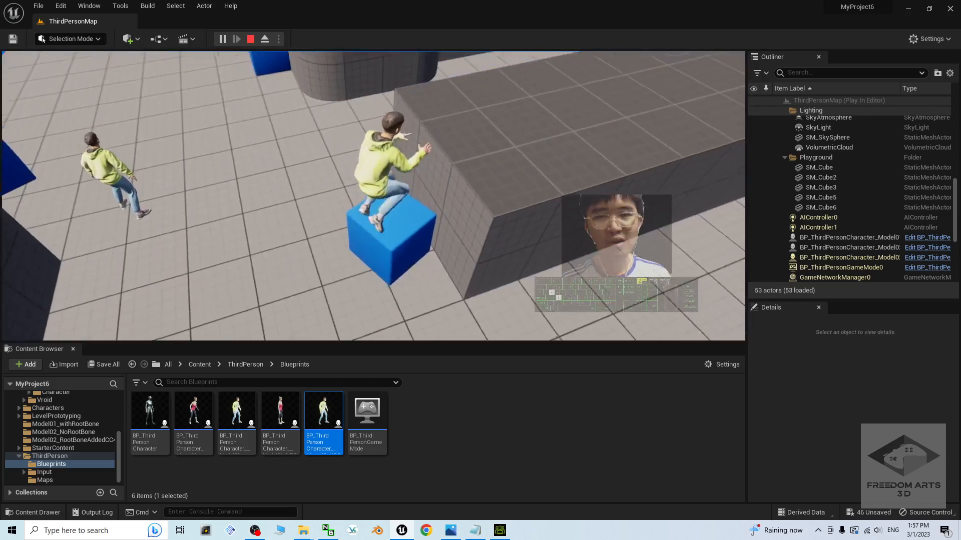
key("space")
key("a")
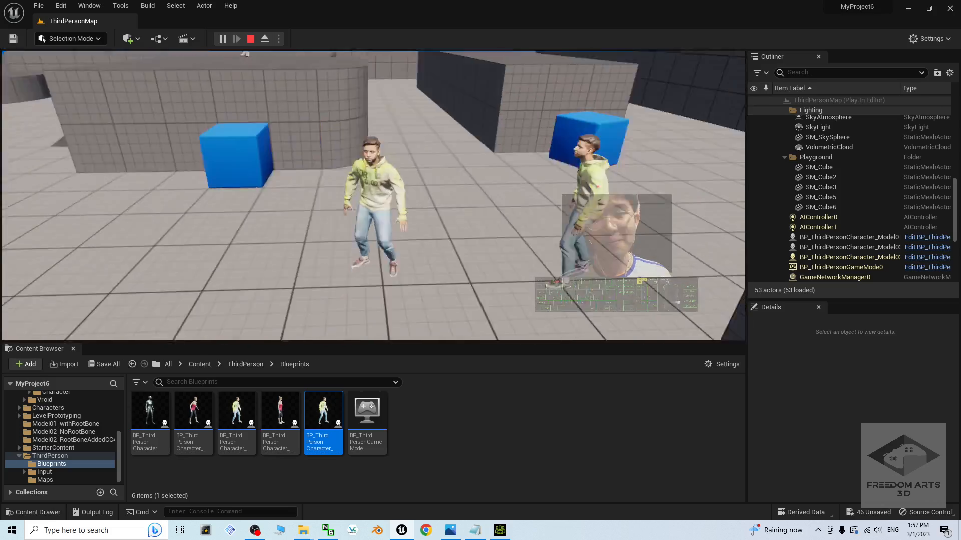
key("w")
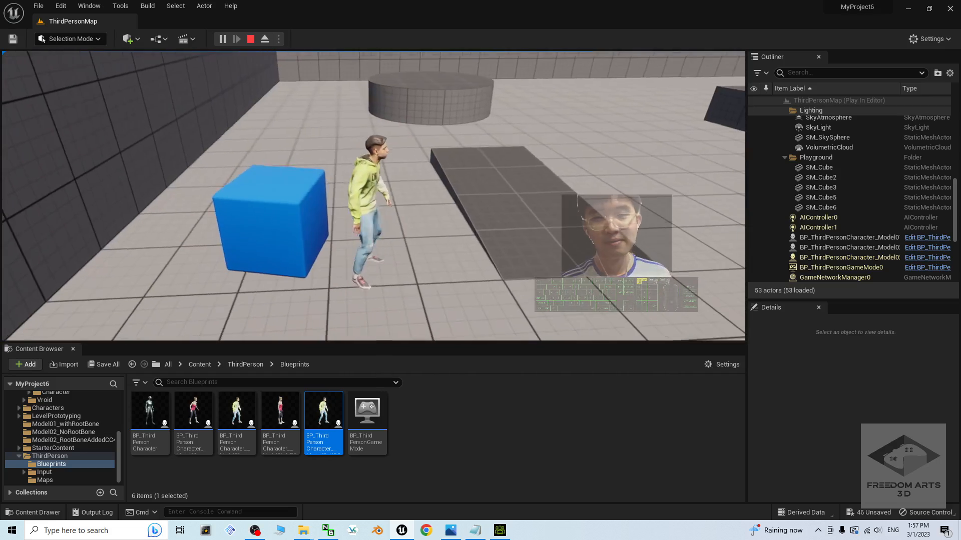
key("Escape")
left_click(255, 530)
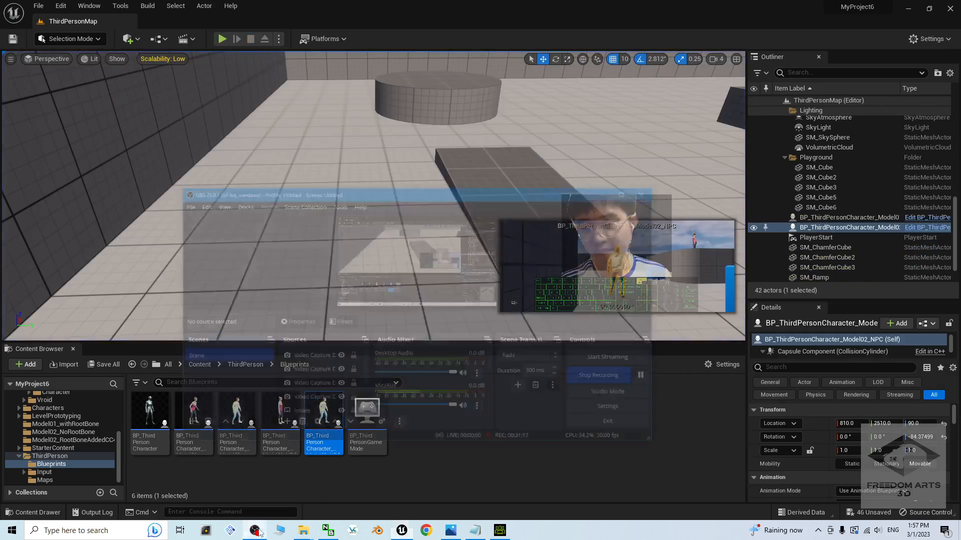